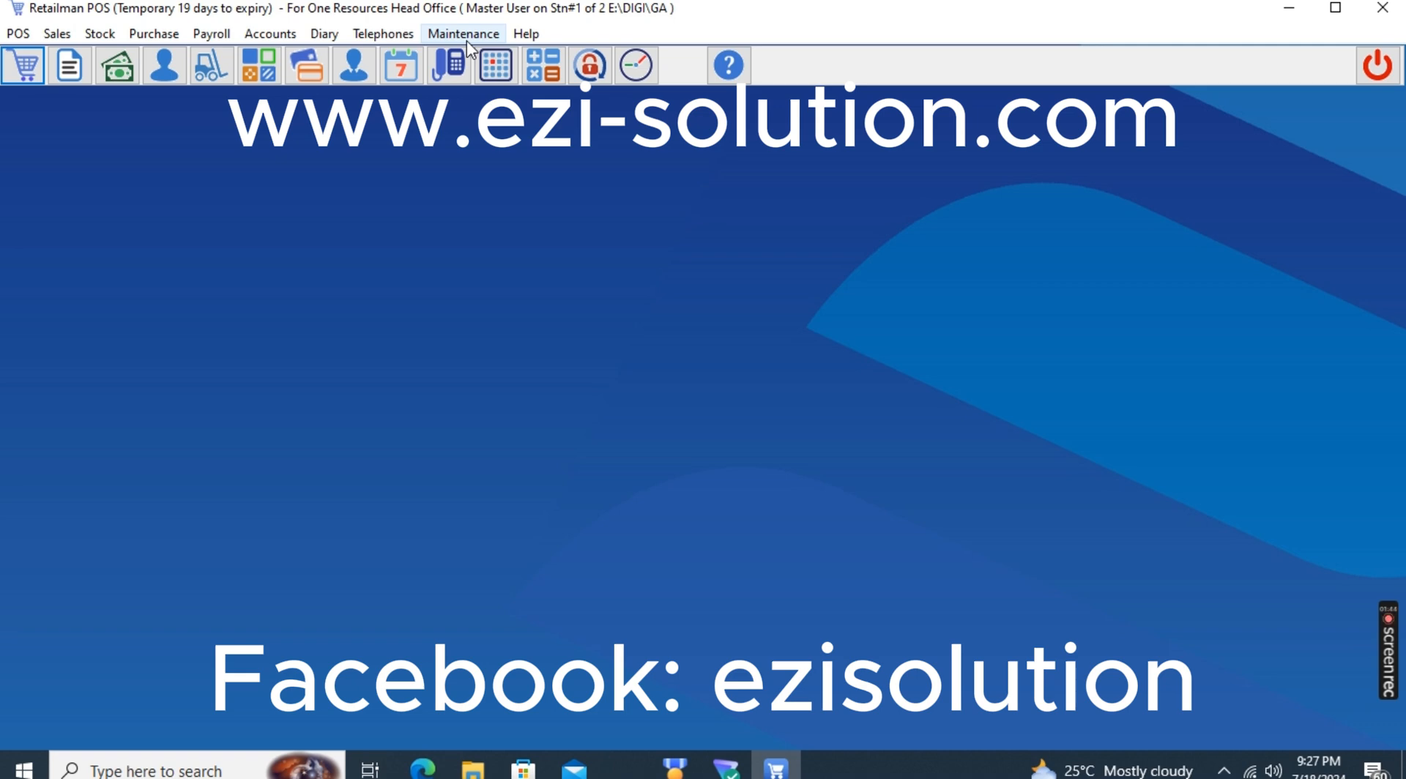
Restore the data from the backup file RM20240718 in the abuja folder and acknowledge the finished restore
{"action": "left_click", "coordinate": [467, 37]}
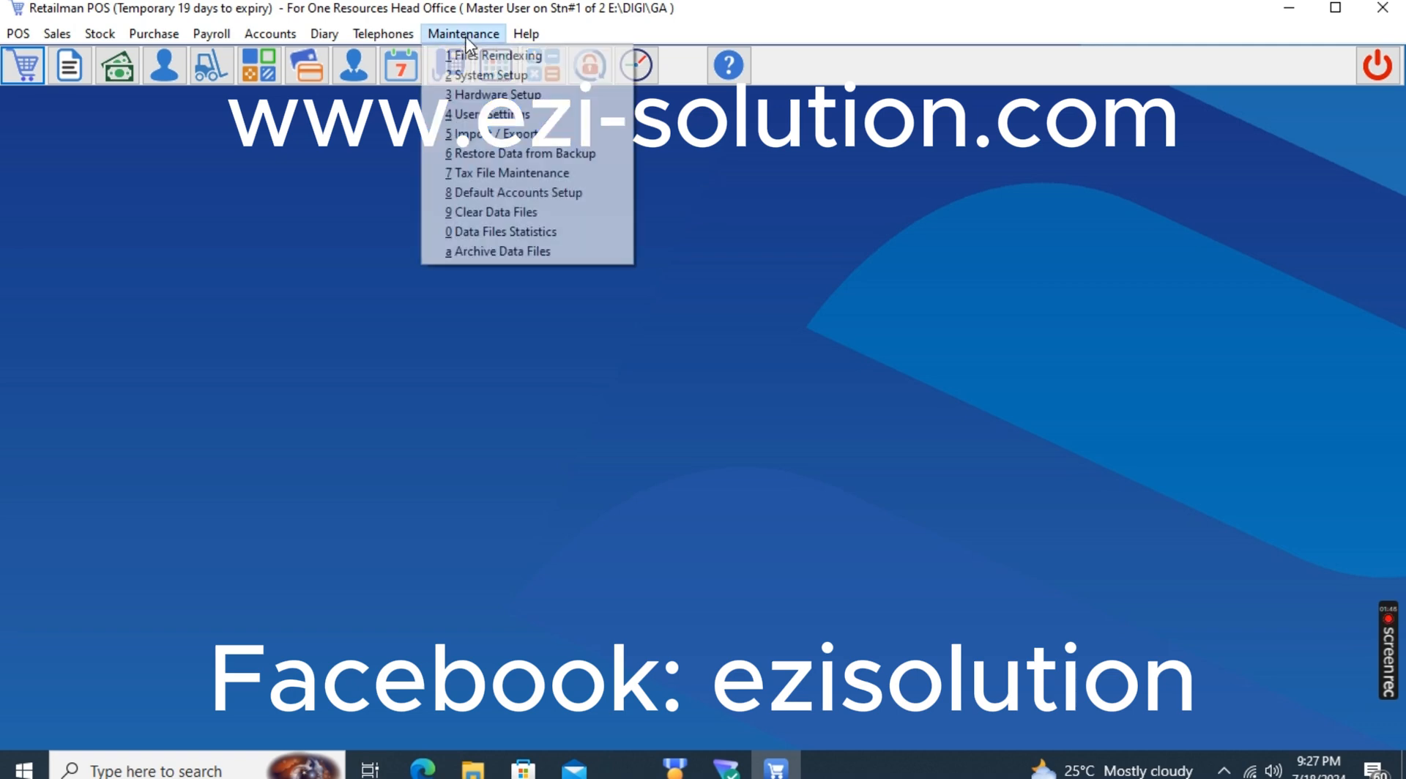
{"action": "left_click", "coordinate": [728, 457]}
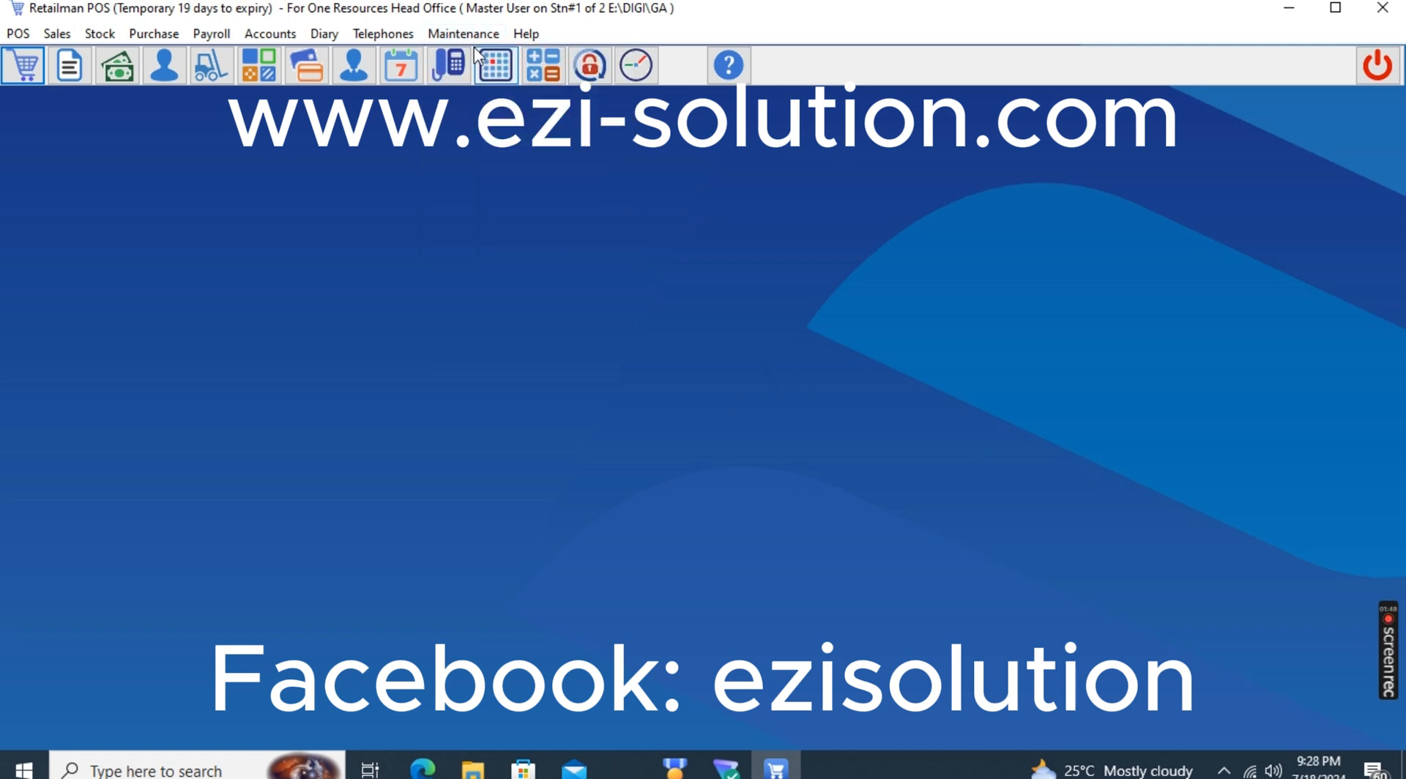
{"action": "left_click", "coordinate": [458, 34]}
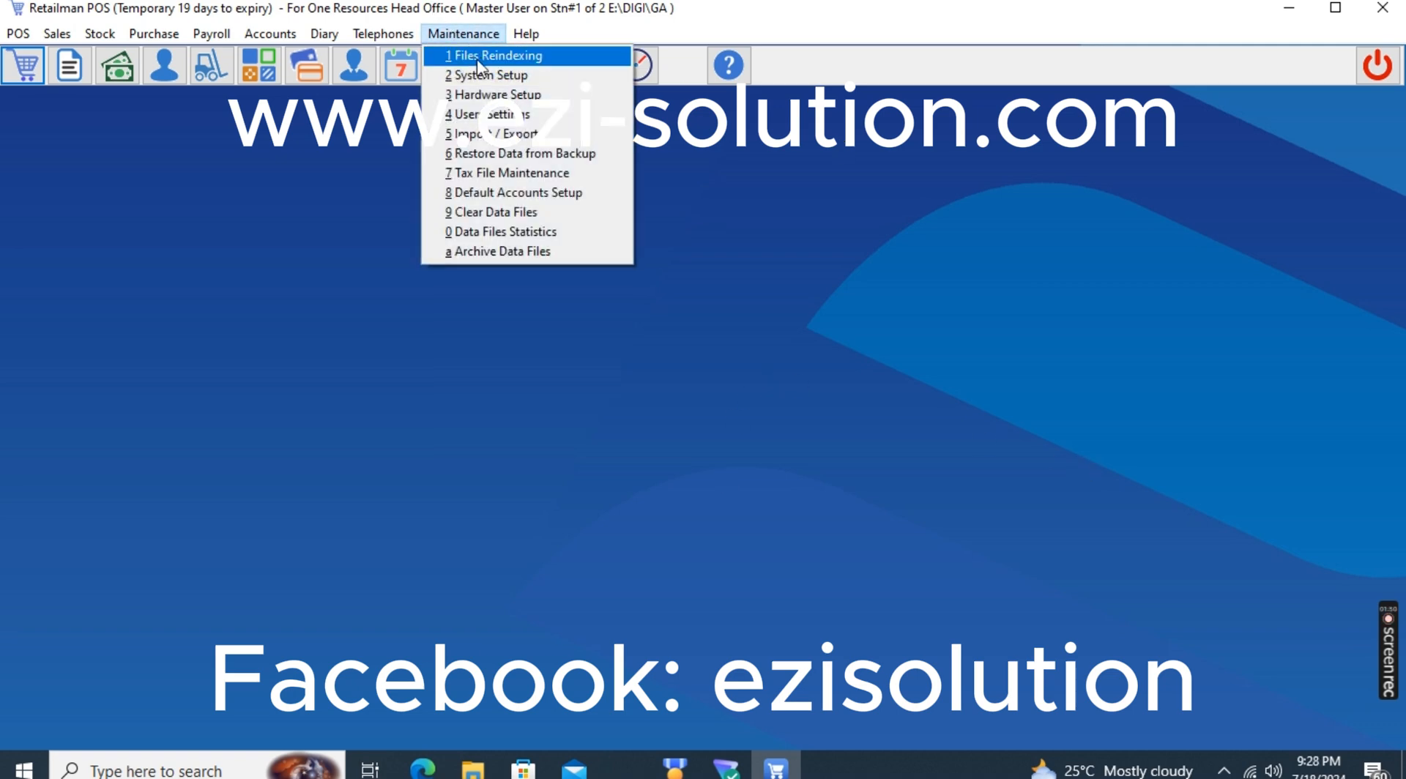
{"action": "left_click", "coordinate": [567, 156]}
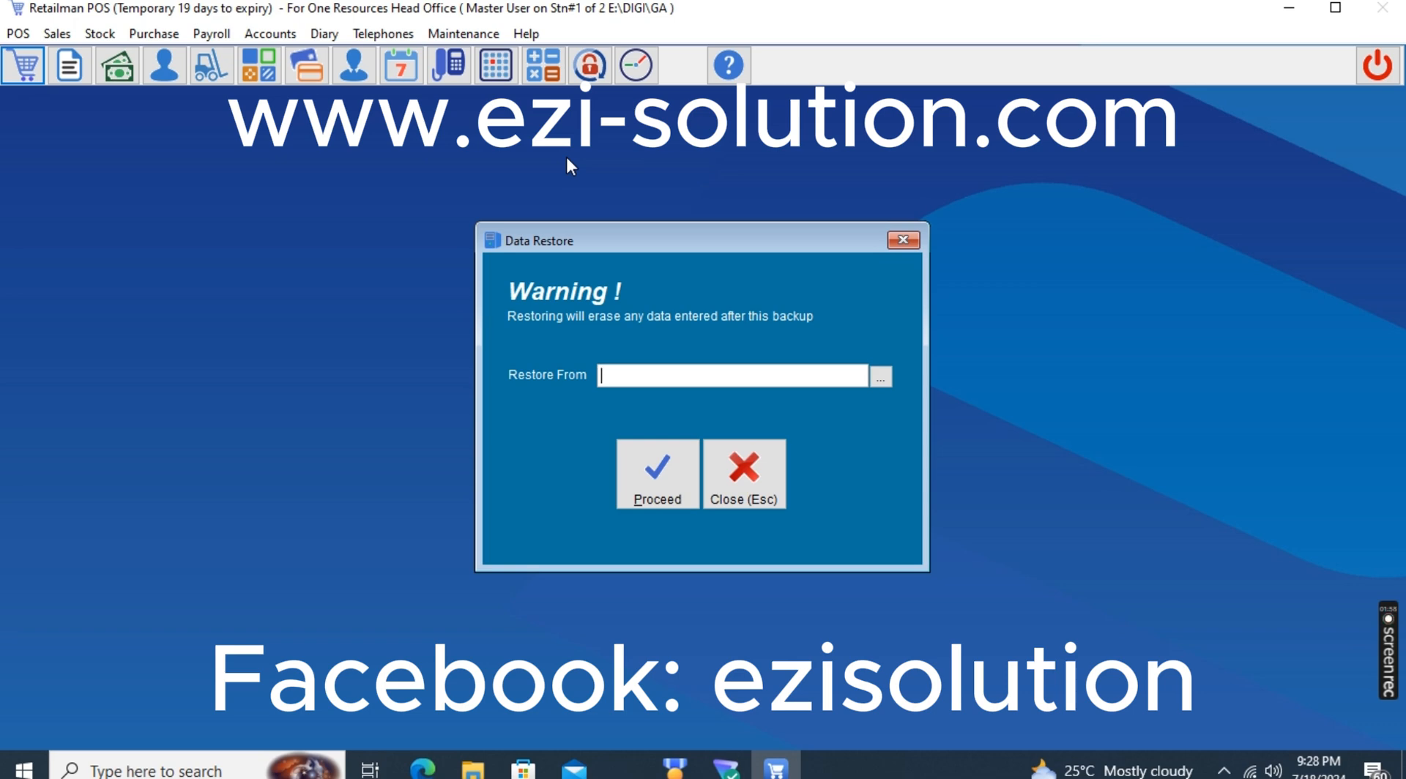
{"action": "left_click", "coordinate": [873, 375]}
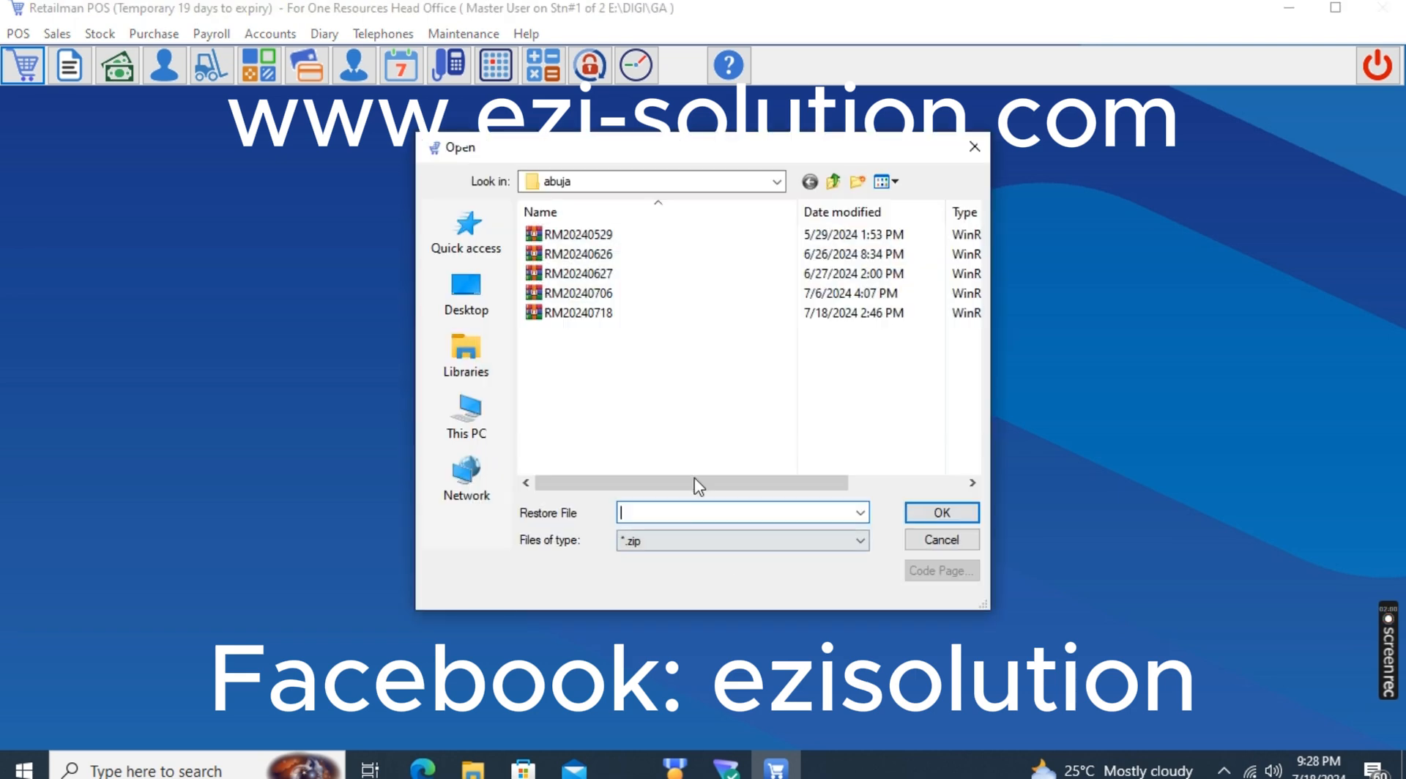
{"action": "left_click", "coordinate": [599, 318]}
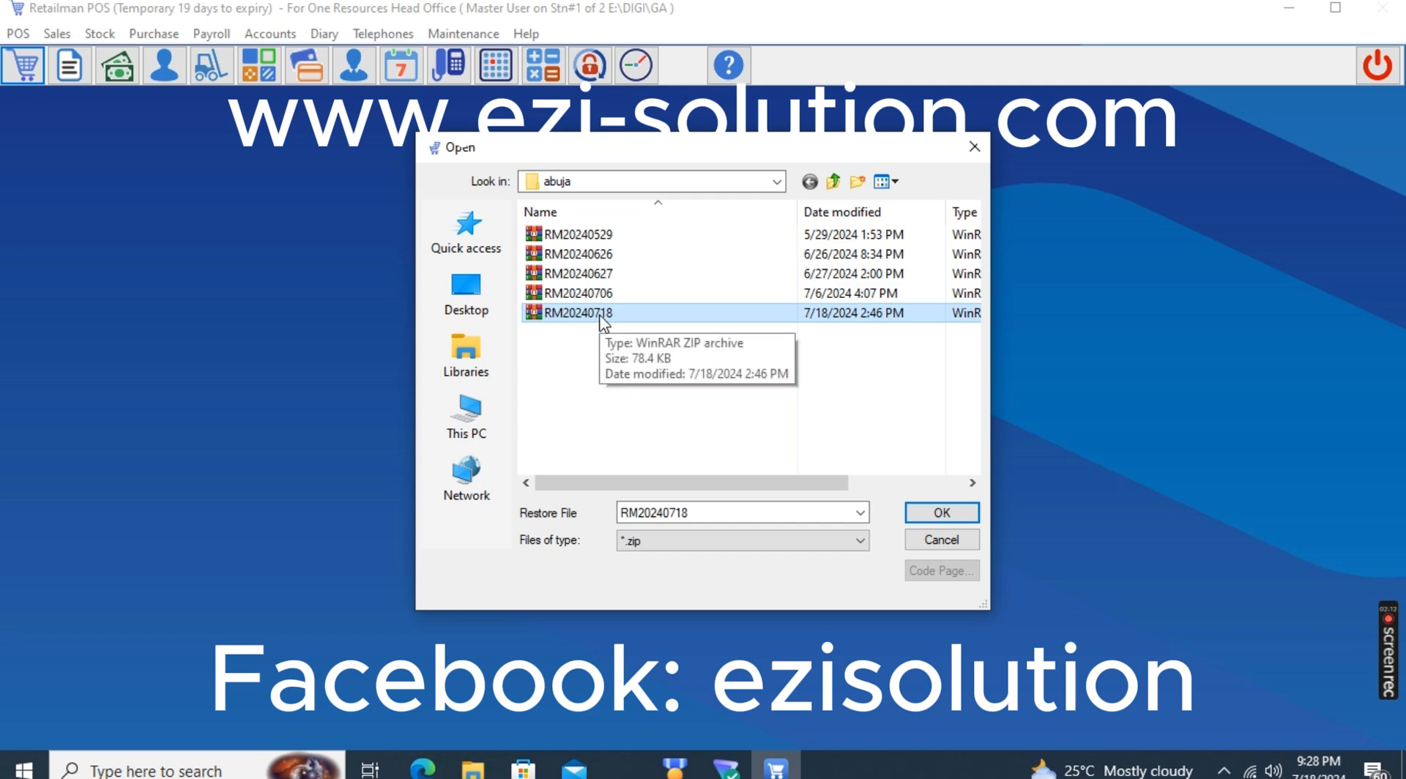
{"action": "left_click", "coordinate": [626, 314]}
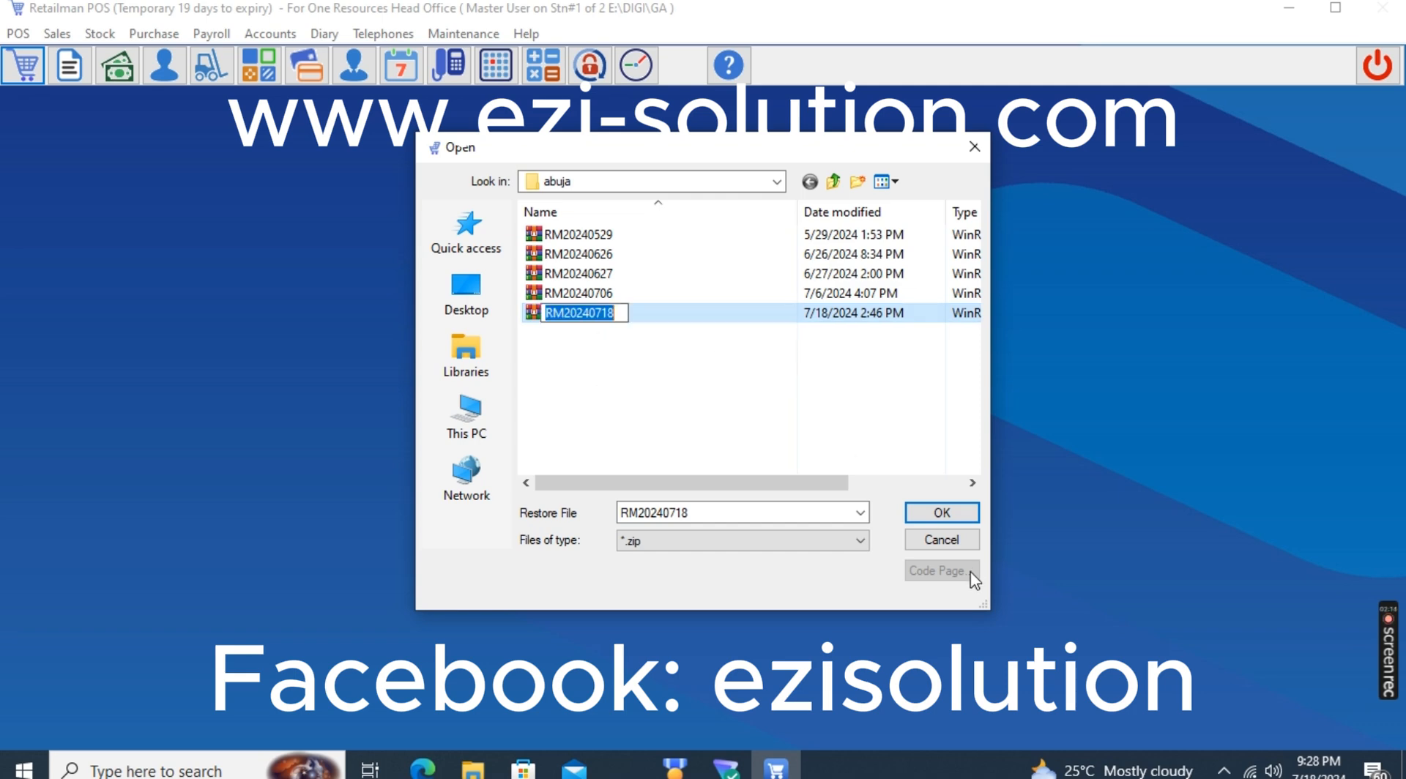
{"action": "left_click", "coordinate": [943, 515]}
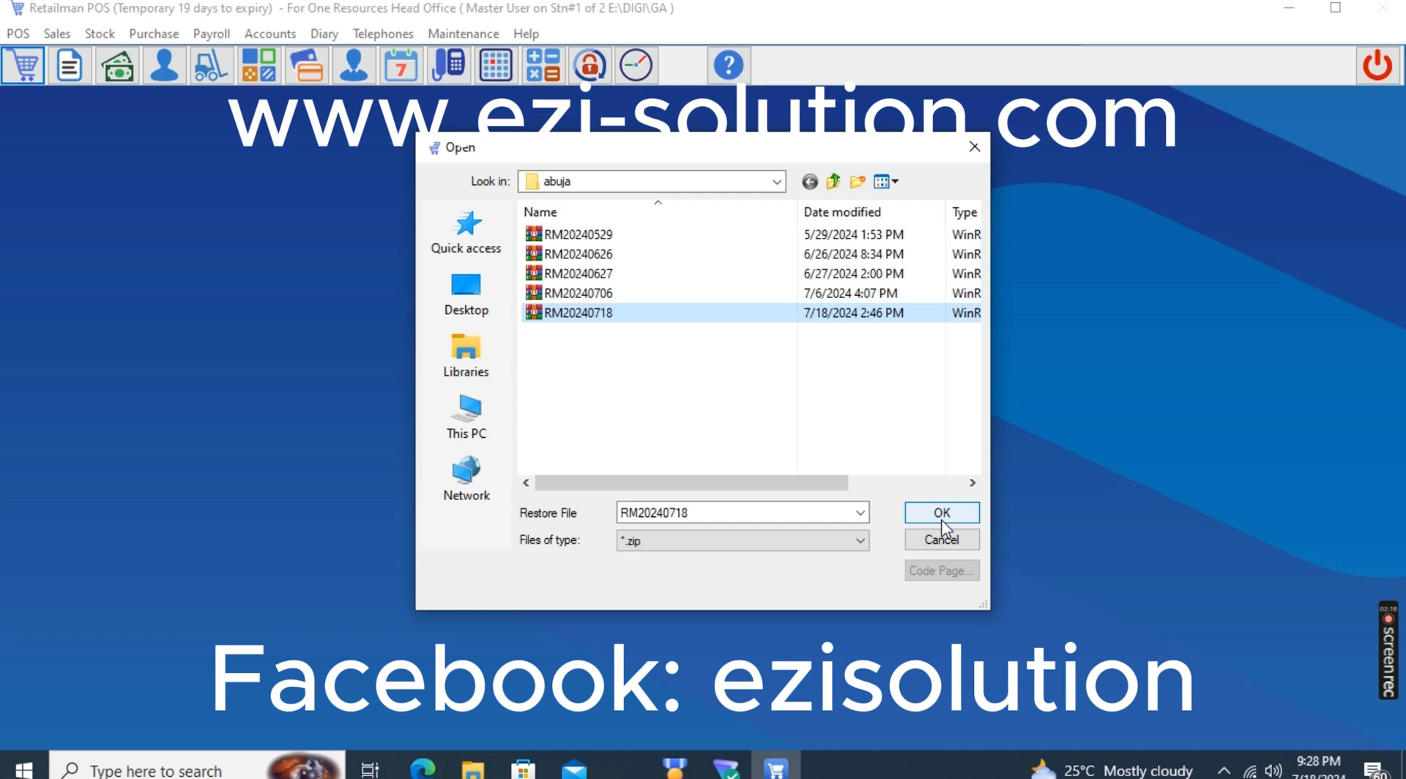
{"action": "left_click", "coordinate": [943, 515]}
{"action": "left_click", "coordinate": [668, 482]}
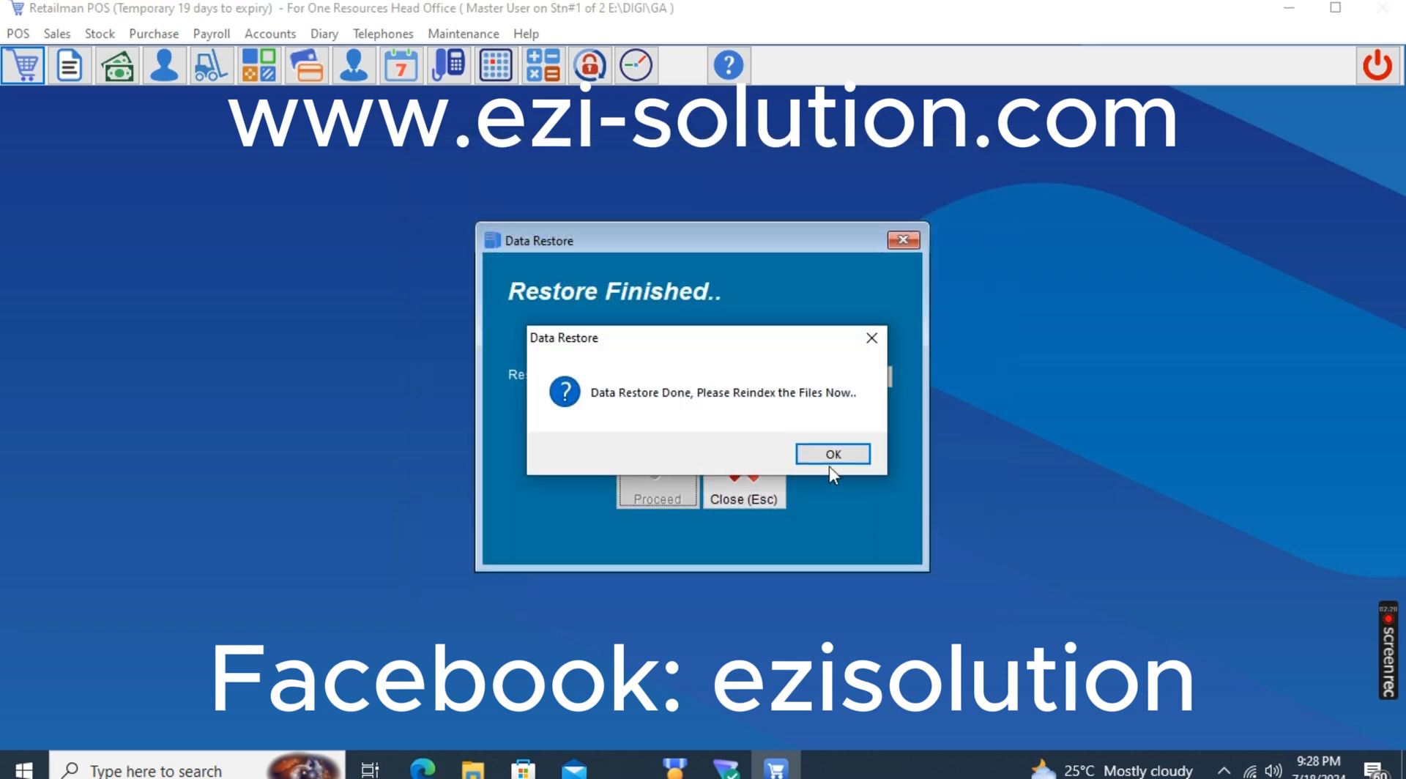
{"action": "left_click", "coordinate": [849, 455]}
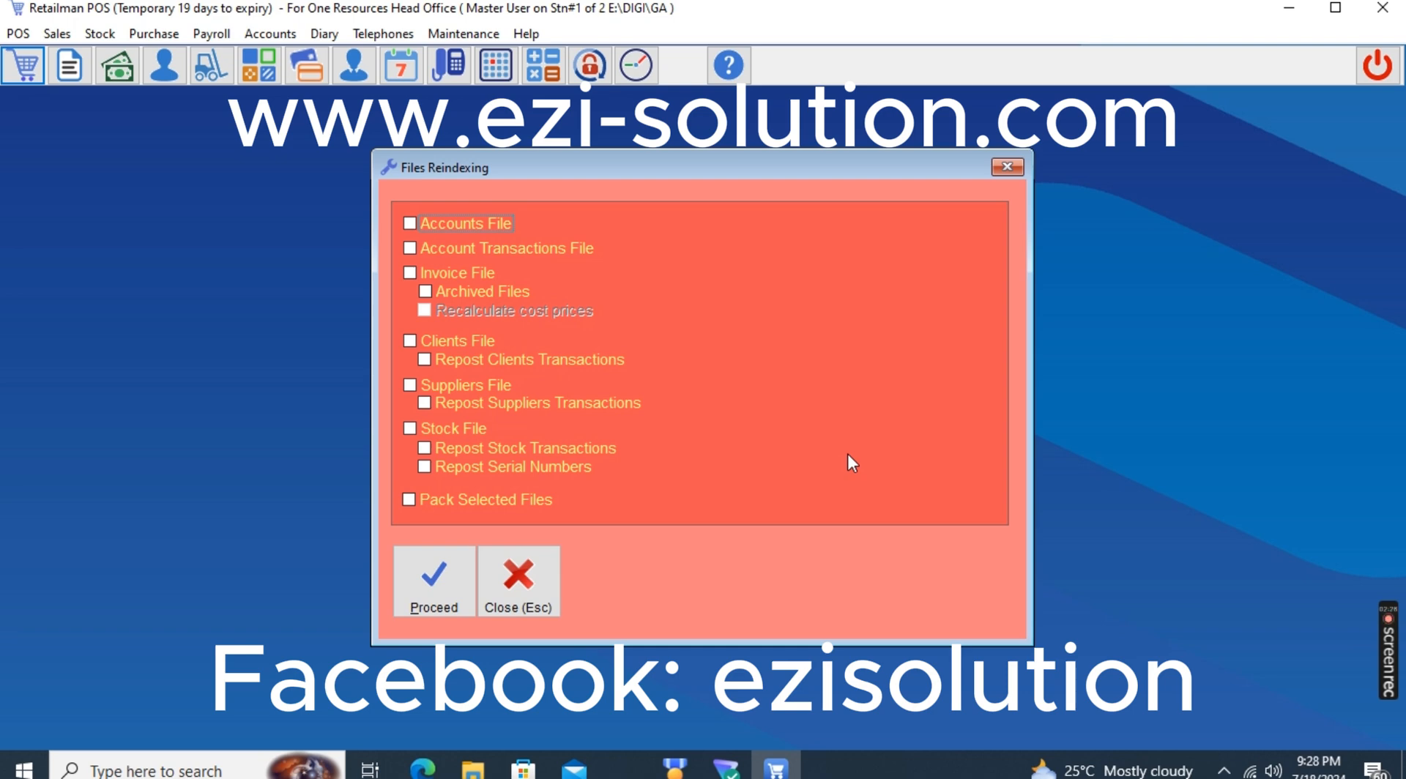
Select all available files for reindexing, including archived files, all client, supplier, stock and serial number reposting, and packing of the selected files
{"action": "left_click", "coordinate": [415, 225]}
{"action": "left_click", "coordinate": [414, 249]}
{"action": "left_click", "coordinate": [413, 273]}
{"action": "left_click", "coordinate": [427, 293]}
{"action": "left_click", "coordinate": [415, 344]}
{"action": "left_click", "coordinate": [429, 360]}
{"action": "left_click", "coordinate": [413, 386]}
{"action": "left_click", "coordinate": [425, 403]}
{"action": "left_click", "coordinate": [412, 429]}
{"action": "left_click", "coordinate": [425, 448]}
{"action": "left_click", "coordinate": [423, 469]}
{"action": "left_click", "coordinate": [410, 500]}
Run the reindexing of the selected files and exit Retailman POS without making a backup
{"action": "left_click", "coordinate": [434, 582]}
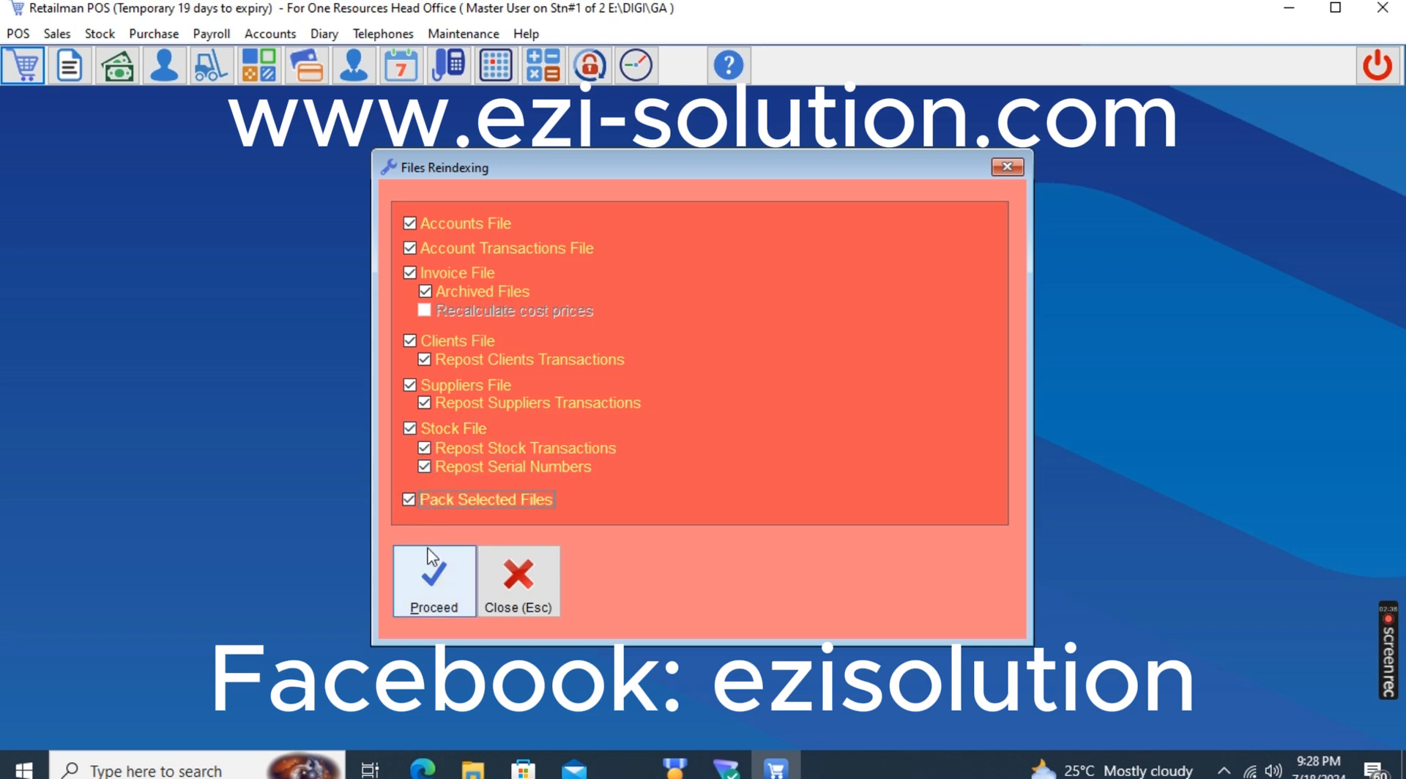
{"action": "left_click", "coordinate": [774, 460]}
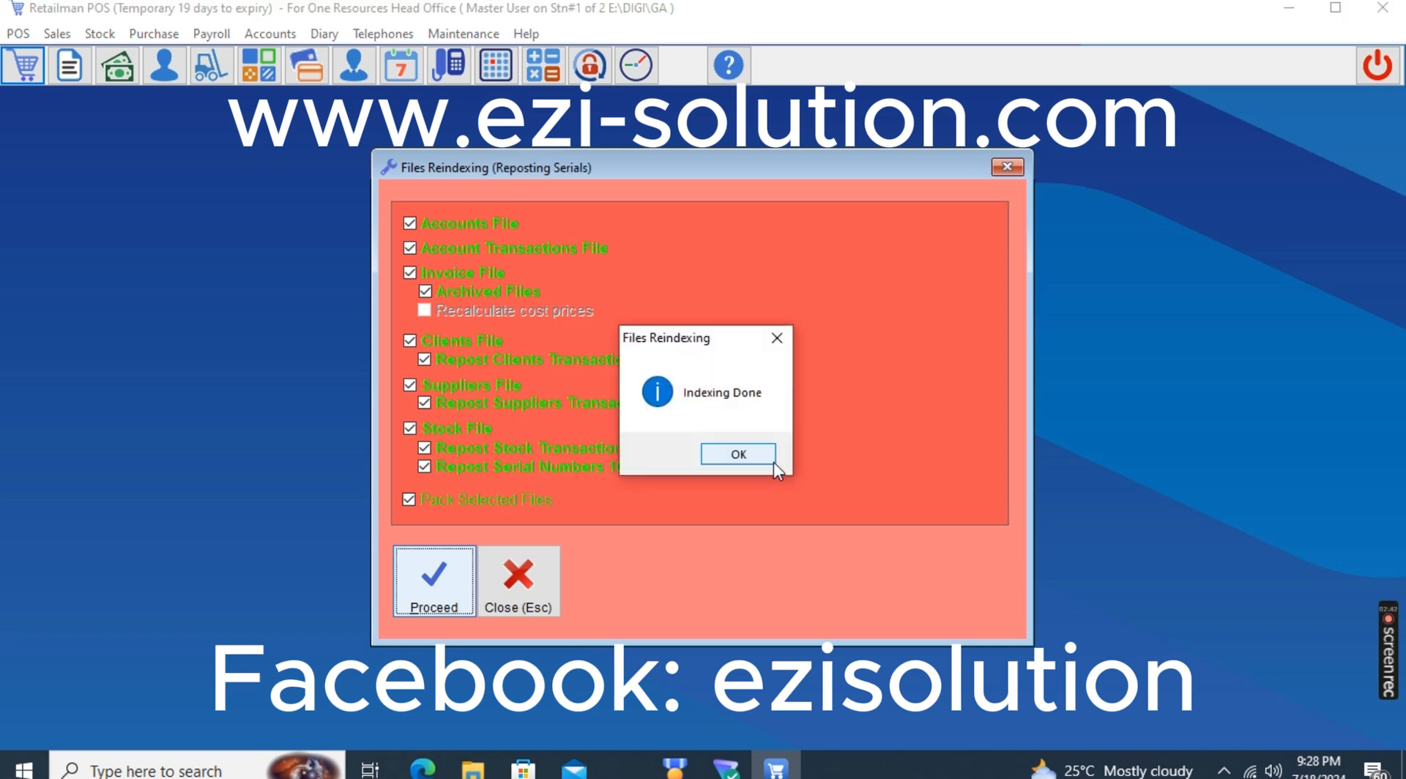
{"action": "left_click", "coordinate": [772, 459]}
{"action": "left_click", "coordinate": [1377, 66]}
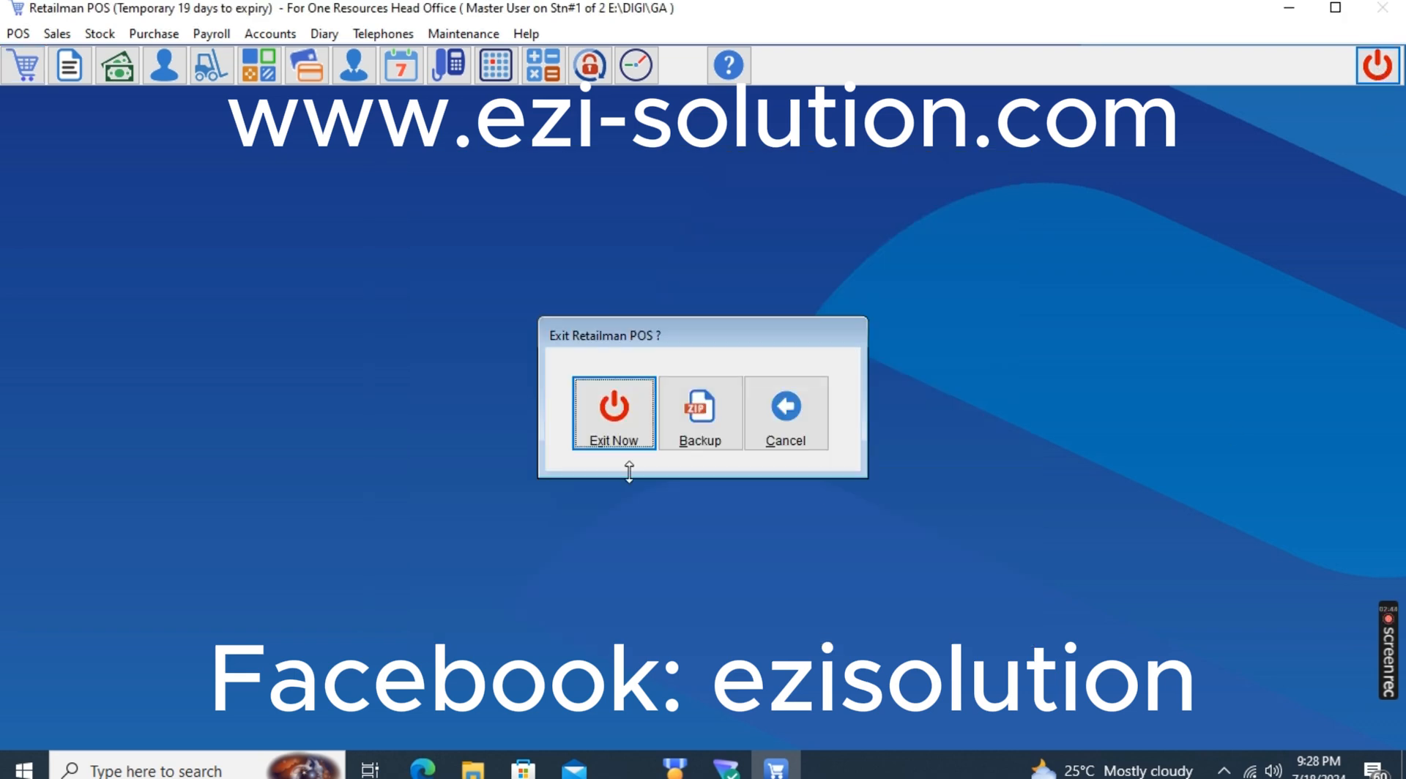
{"action": "left_click", "coordinate": [593, 438]}
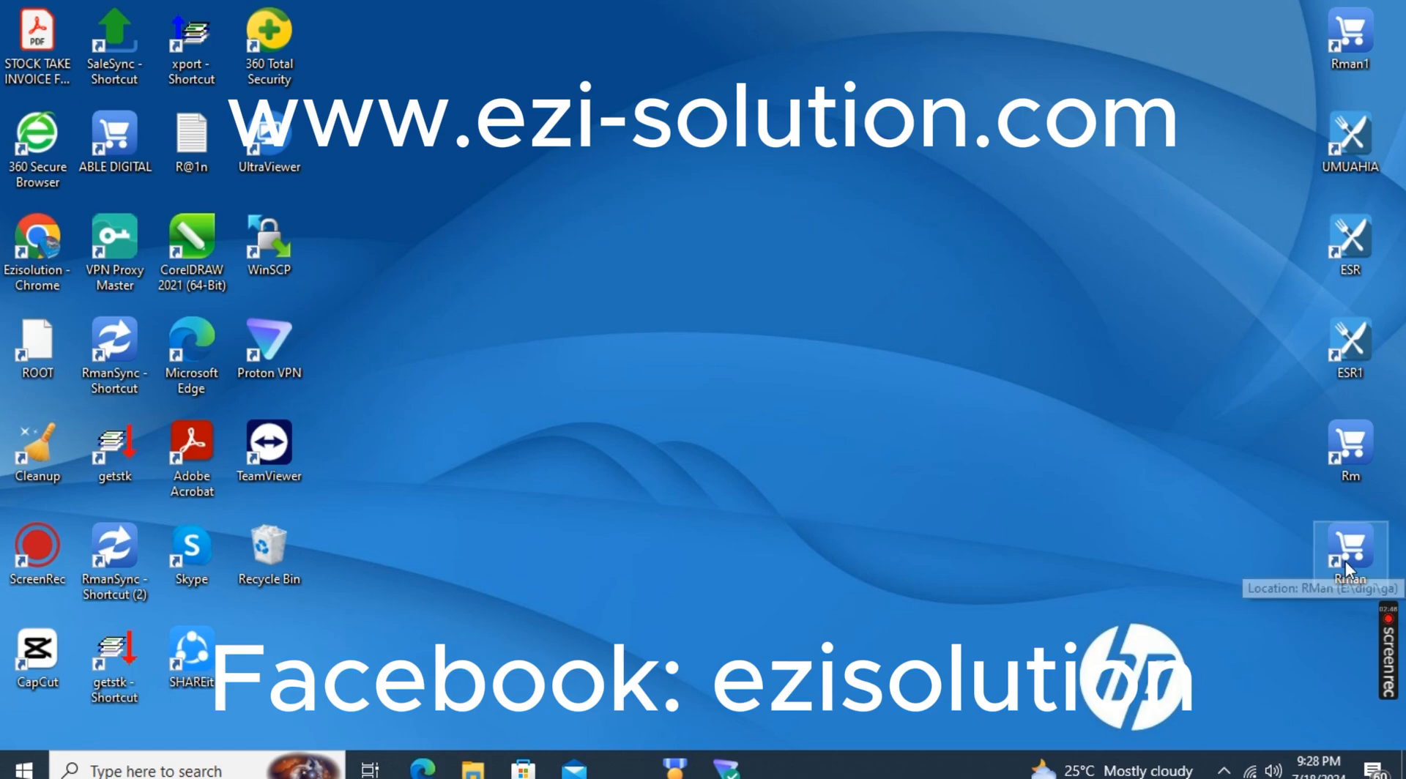
{"action": "double_click", "coordinate": [1346, 561]}
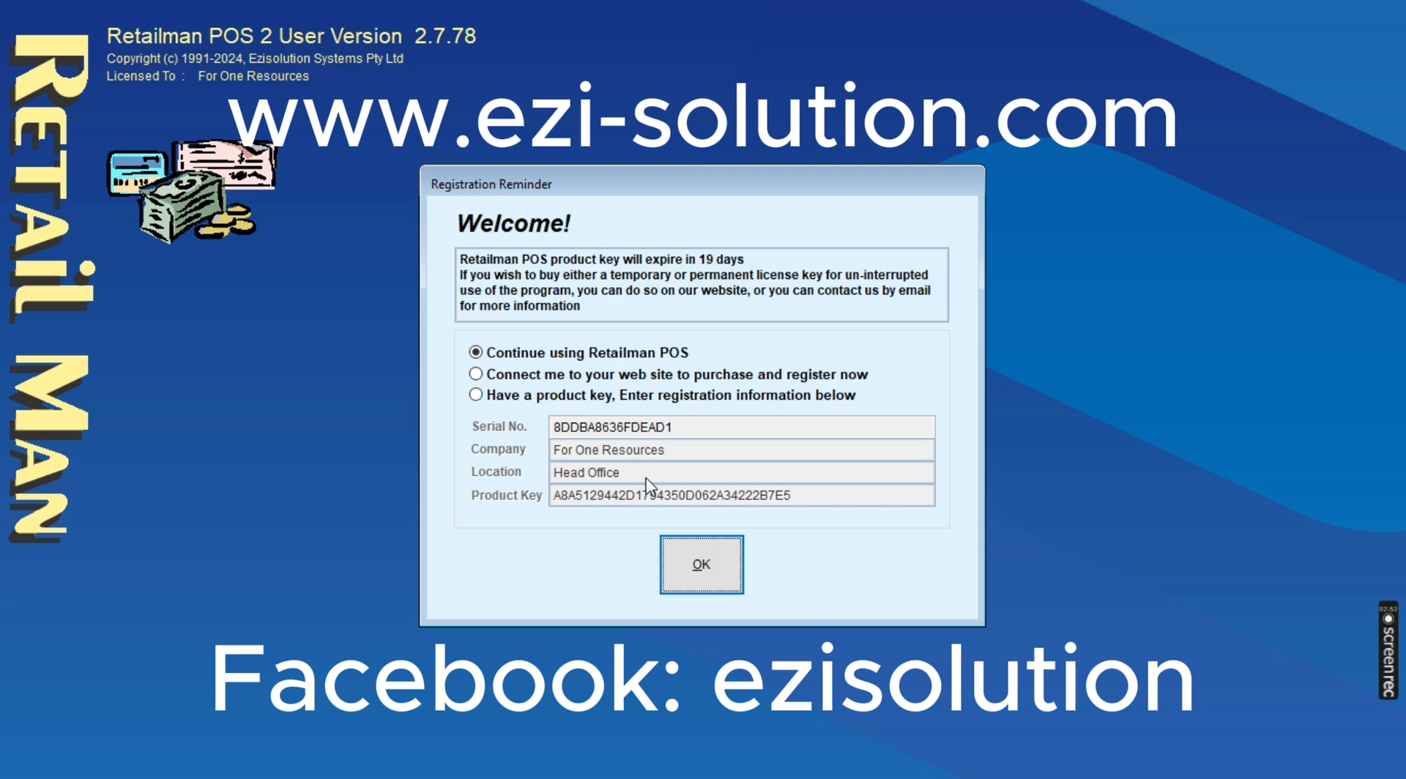
{"action": "left_click", "coordinate": [701, 570]}
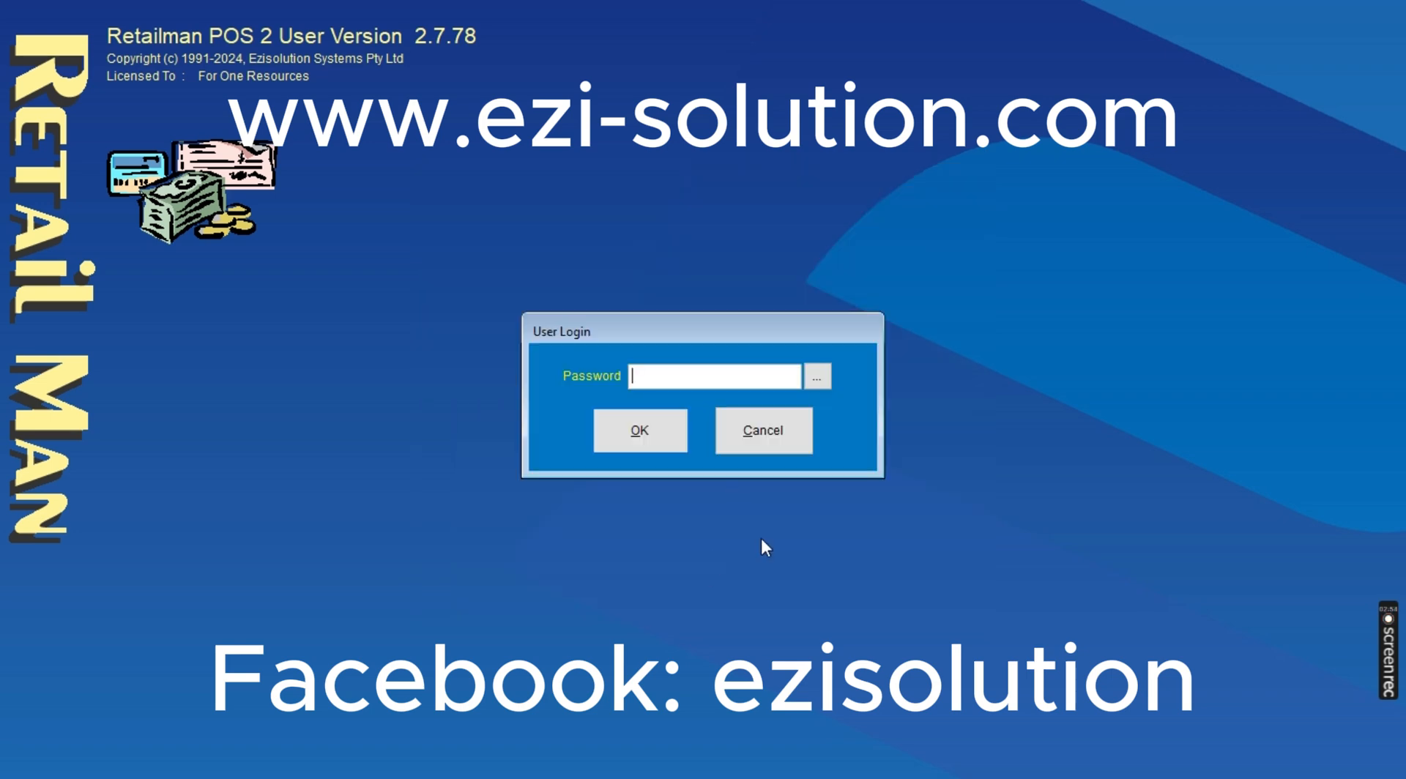
{"action": "type", "text": "*"}
{"action": "key", "text": "Escape"}
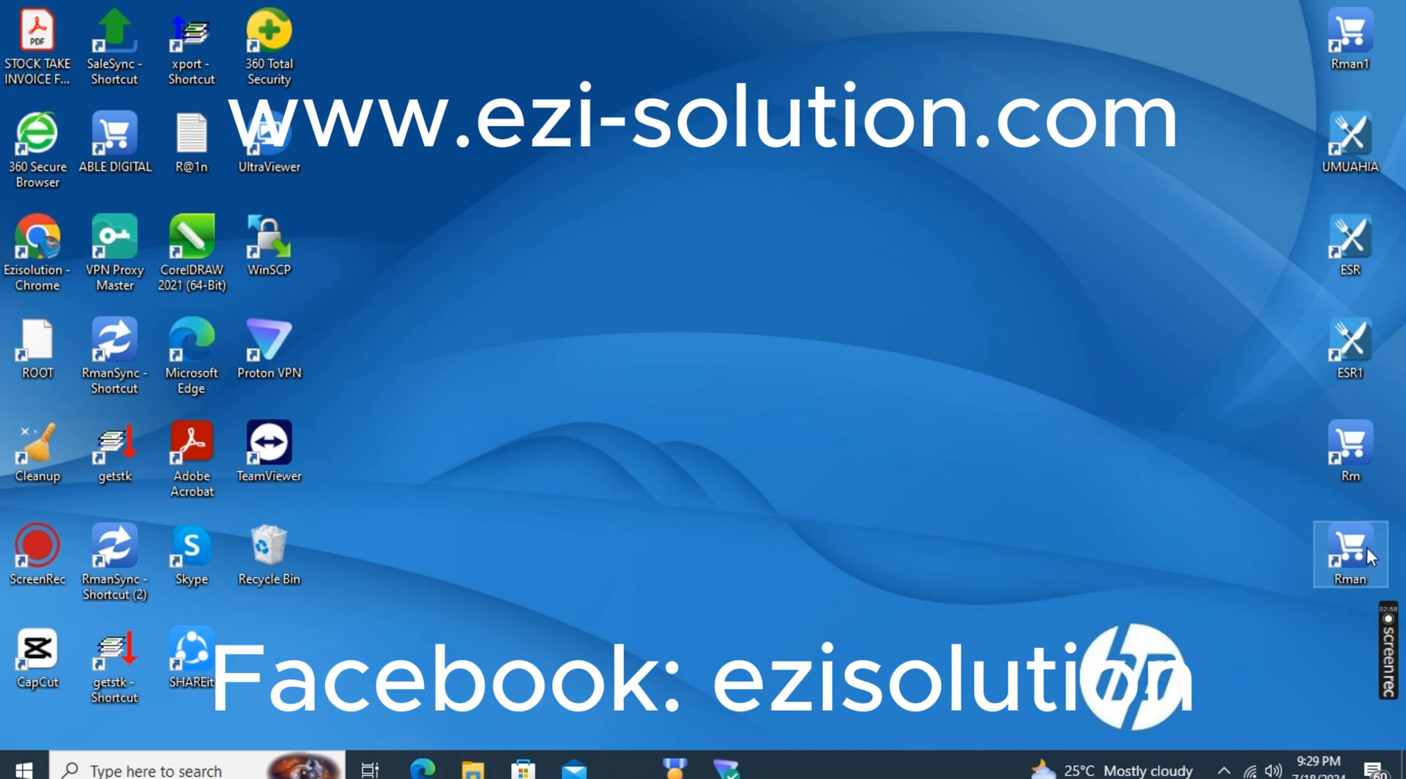
Move the Rman shortcut to the middle of the desktop and set its target to E:\digi\ga\RMan.exe 1 2, granting administrator permission
{"action": "left_click_drag", "start_coordinate": [1351, 549], "coordinate": [696, 350]}
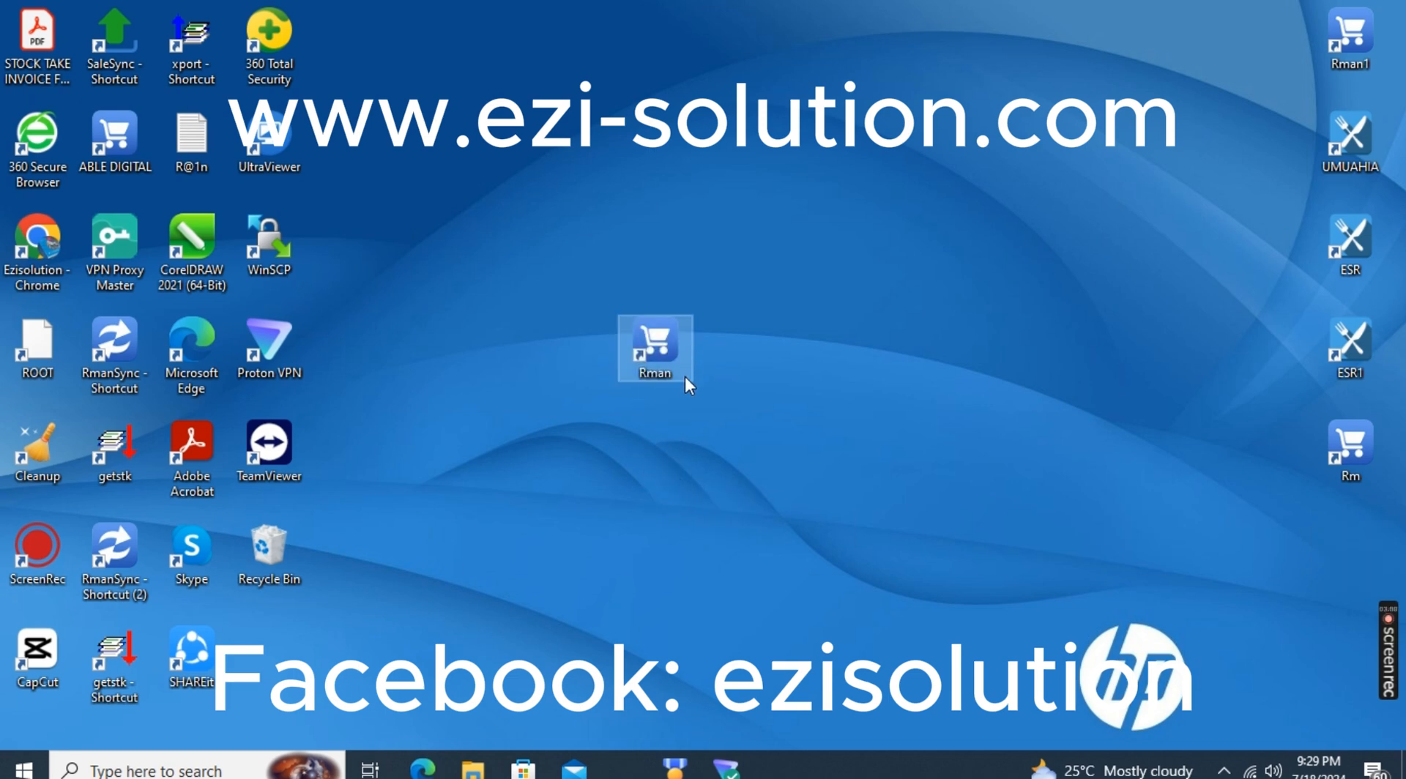
{"action": "right_click", "coordinate": [662, 359]}
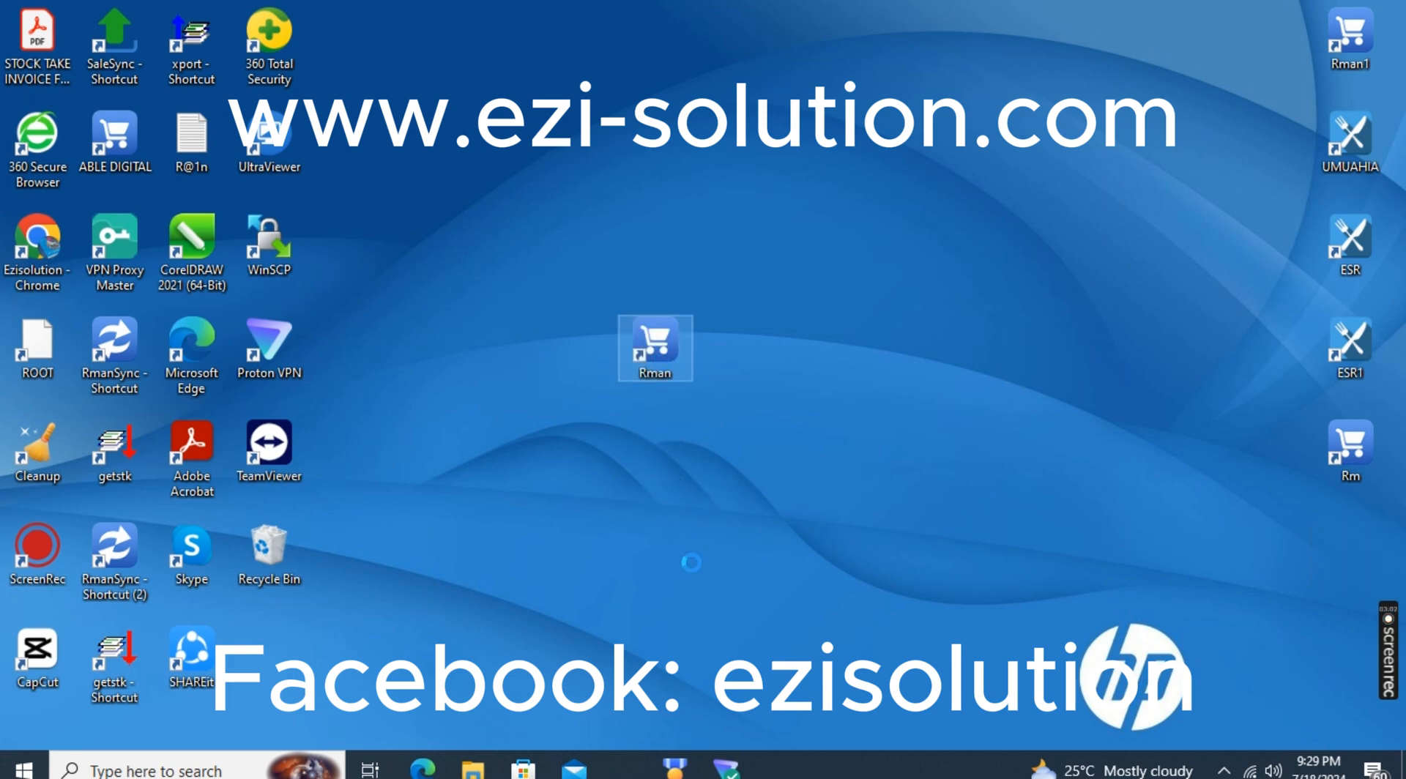
{"action": "left_click", "coordinate": [725, 734]}
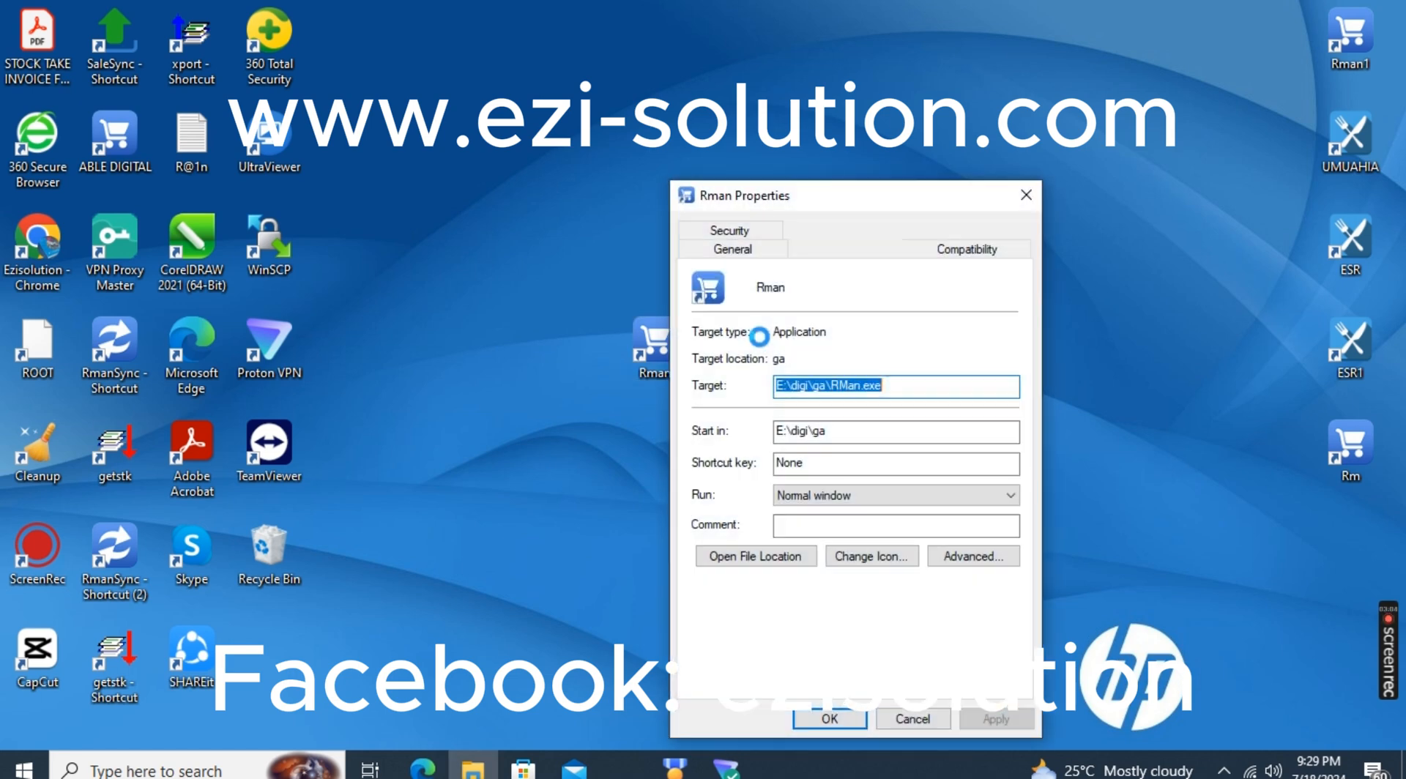
{"action": "left_click", "coordinate": [889, 385]}
{"action": "type", "text": "1"}
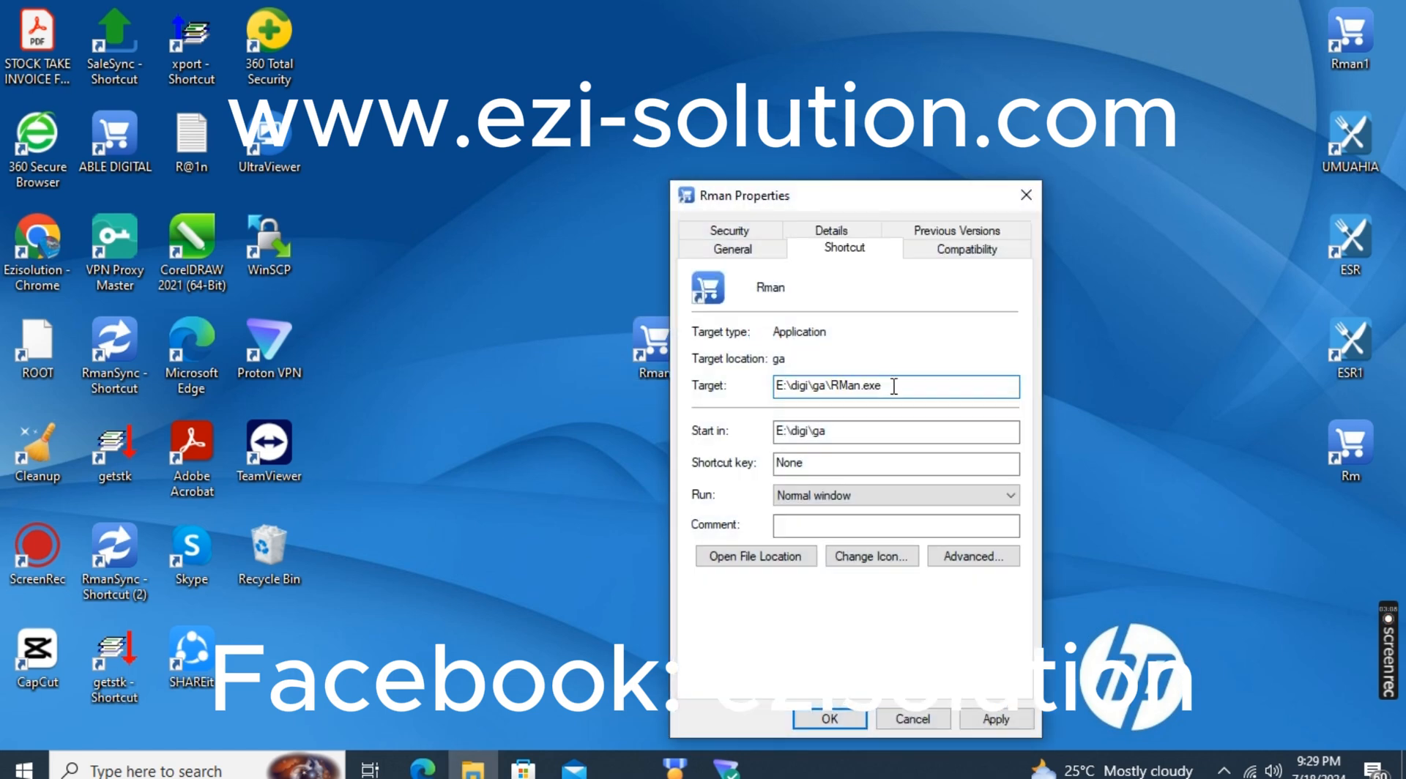
{"action": "type", "text": " 2"}
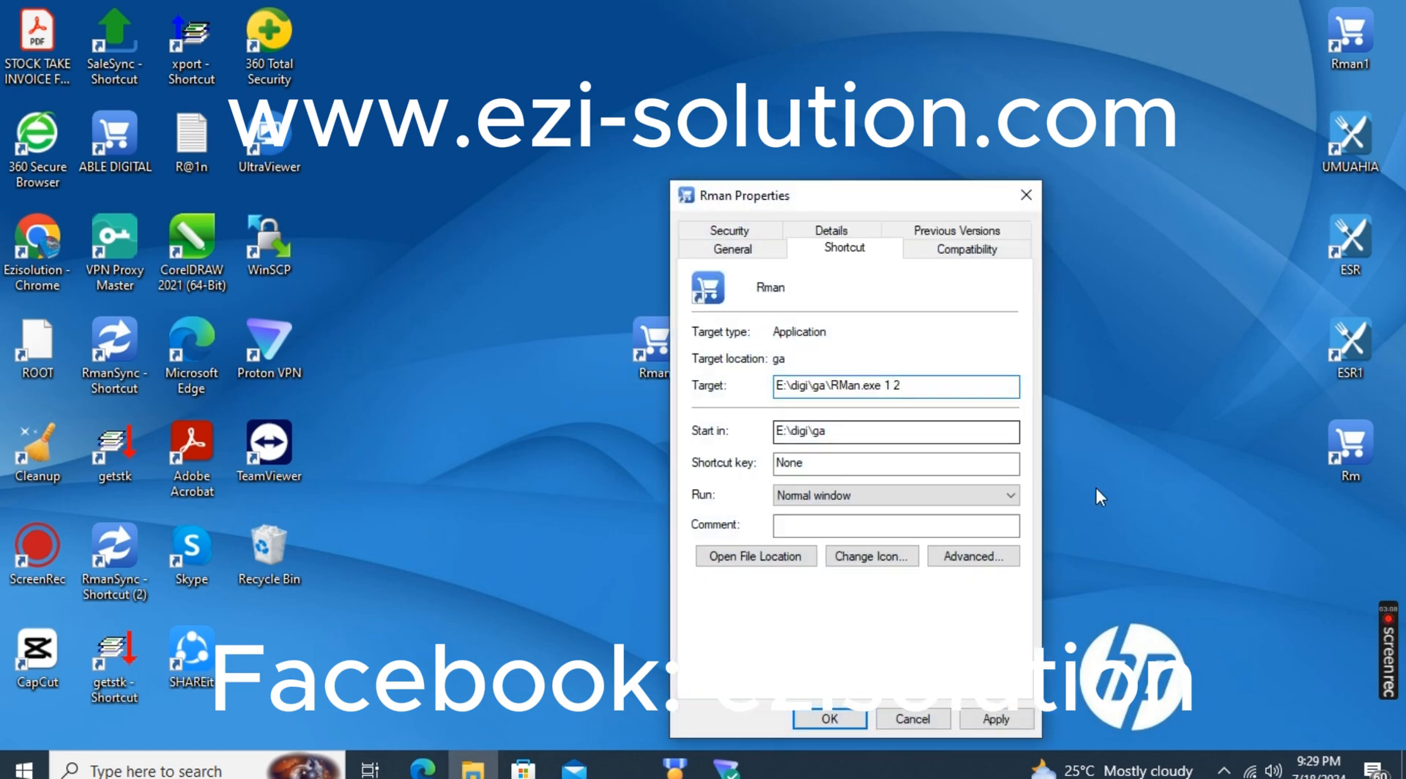
{"action": "left_click", "coordinate": [1003, 725]}
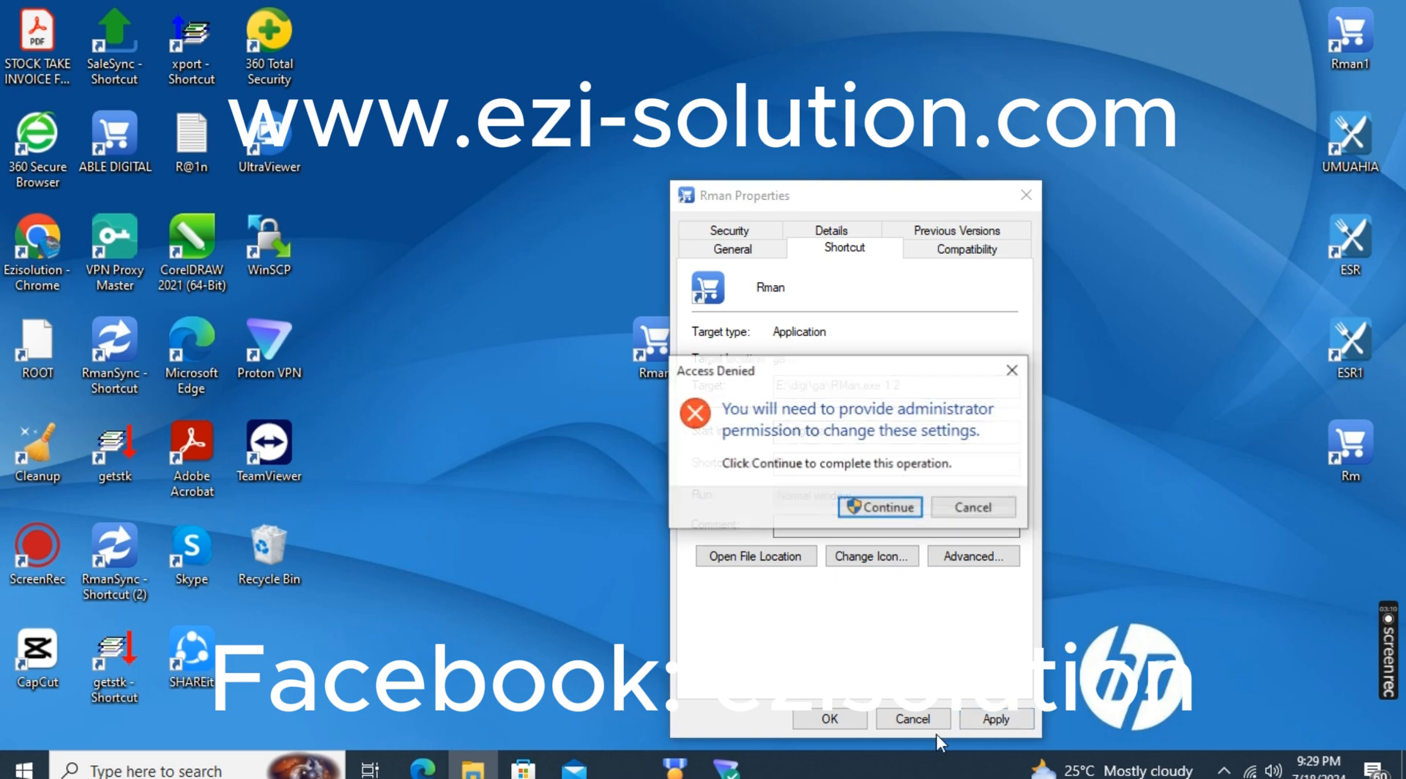
{"action": "left_click", "coordinate": [879, 507]}
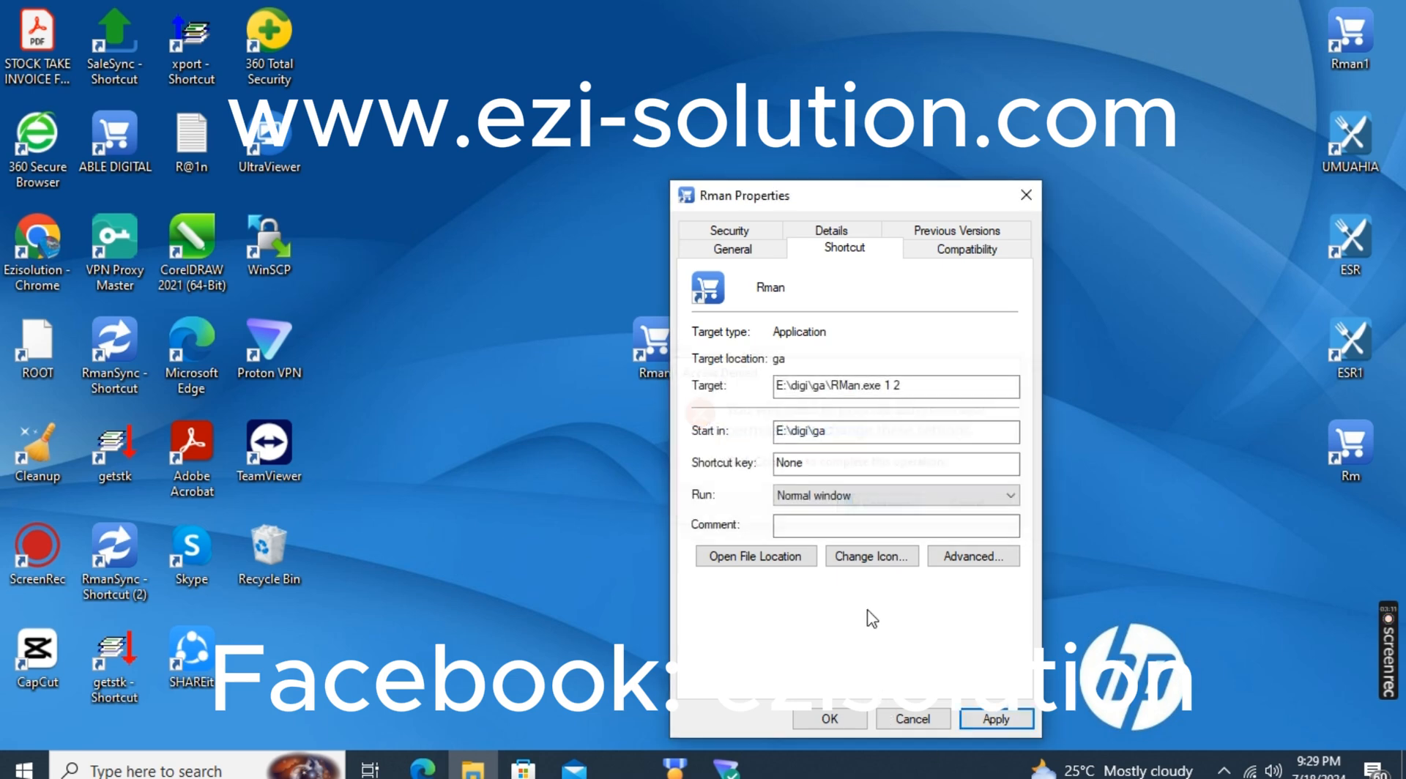
{"action": "left_click", "coordinate": [826, 722]}
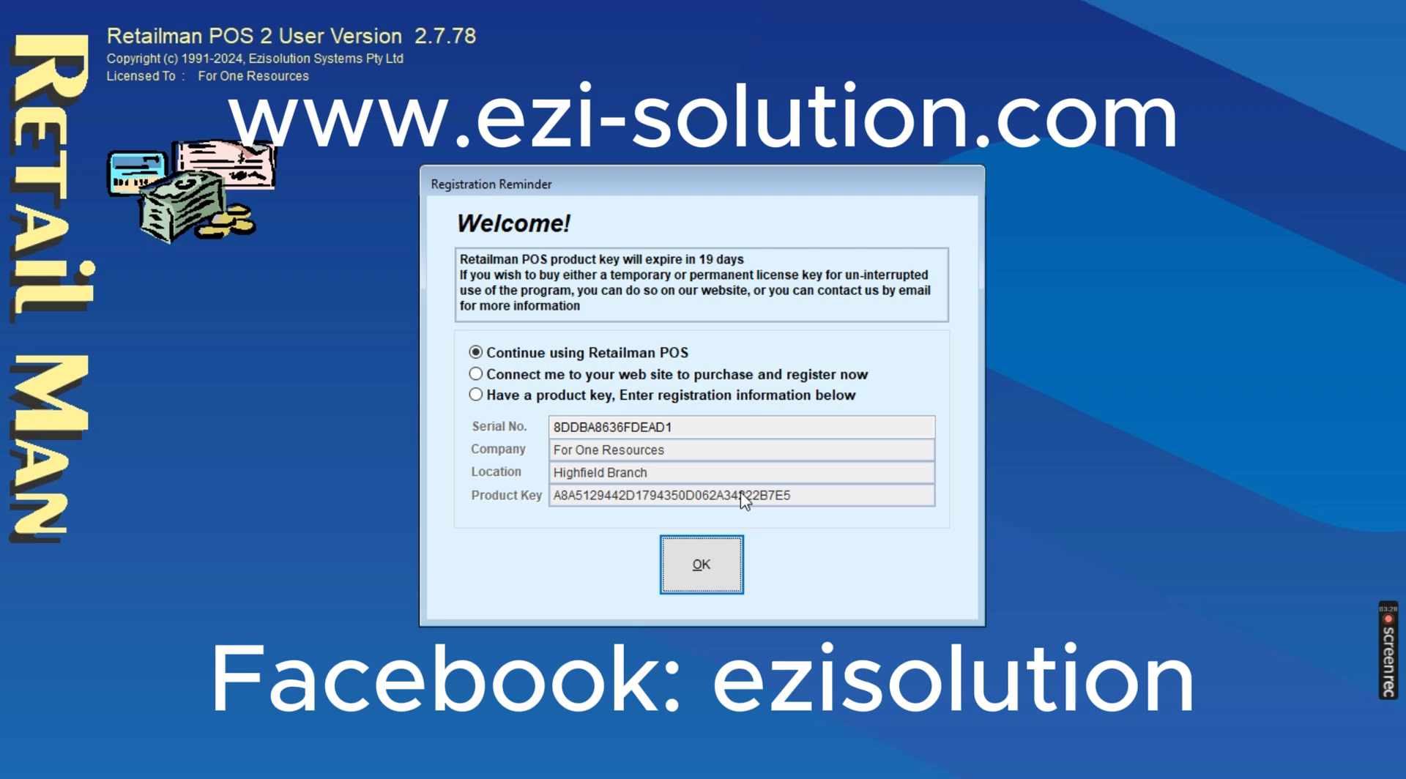
Continue past the Retailman POS registration reminder and log in with the user password
{"action": "left_click", "coordinate": [701, 563]}
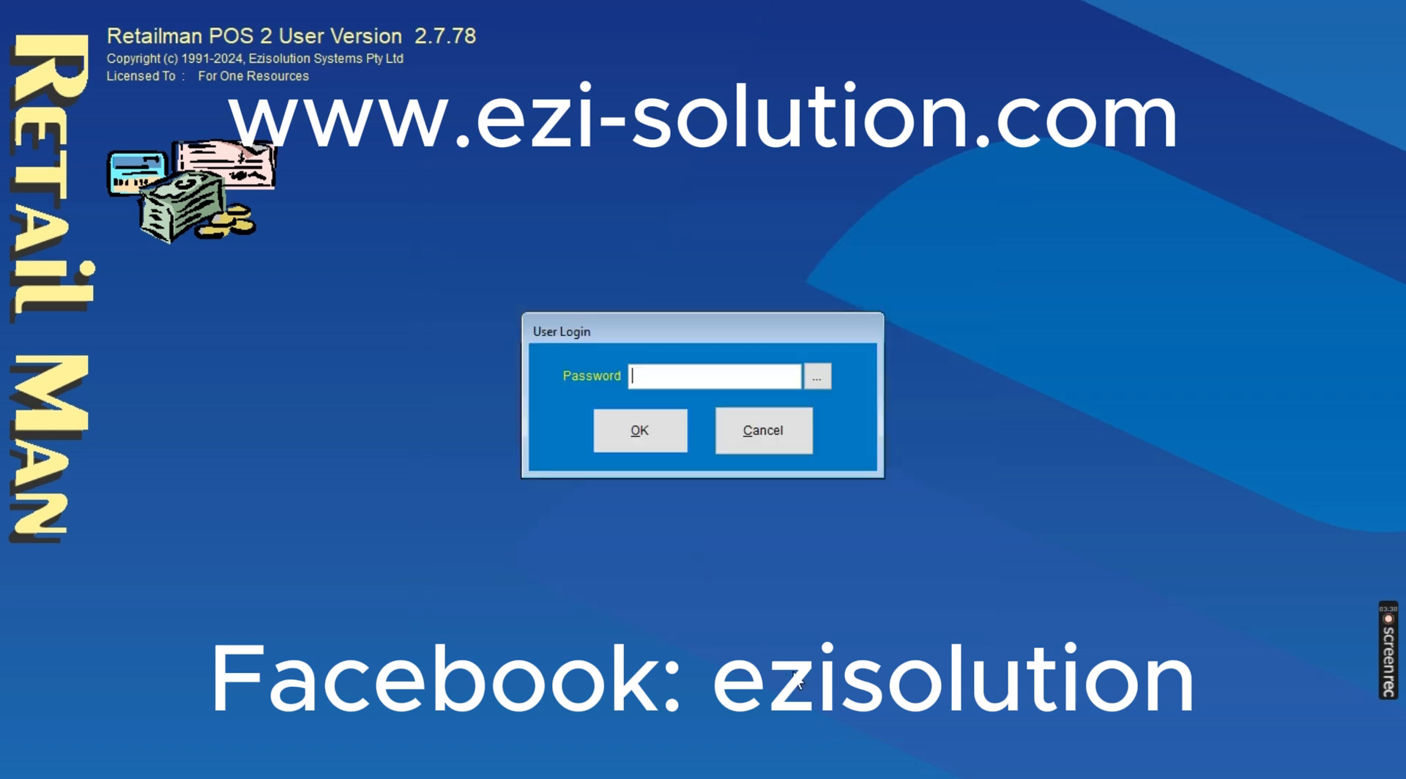
{"action": "type", "text": "*"}
{"action": "key", "text": "Return"}
{"action": "key", "text": "BackSpace"}
{"action": "type", "text": "****"}
{"action": "key", "text": "Return"}
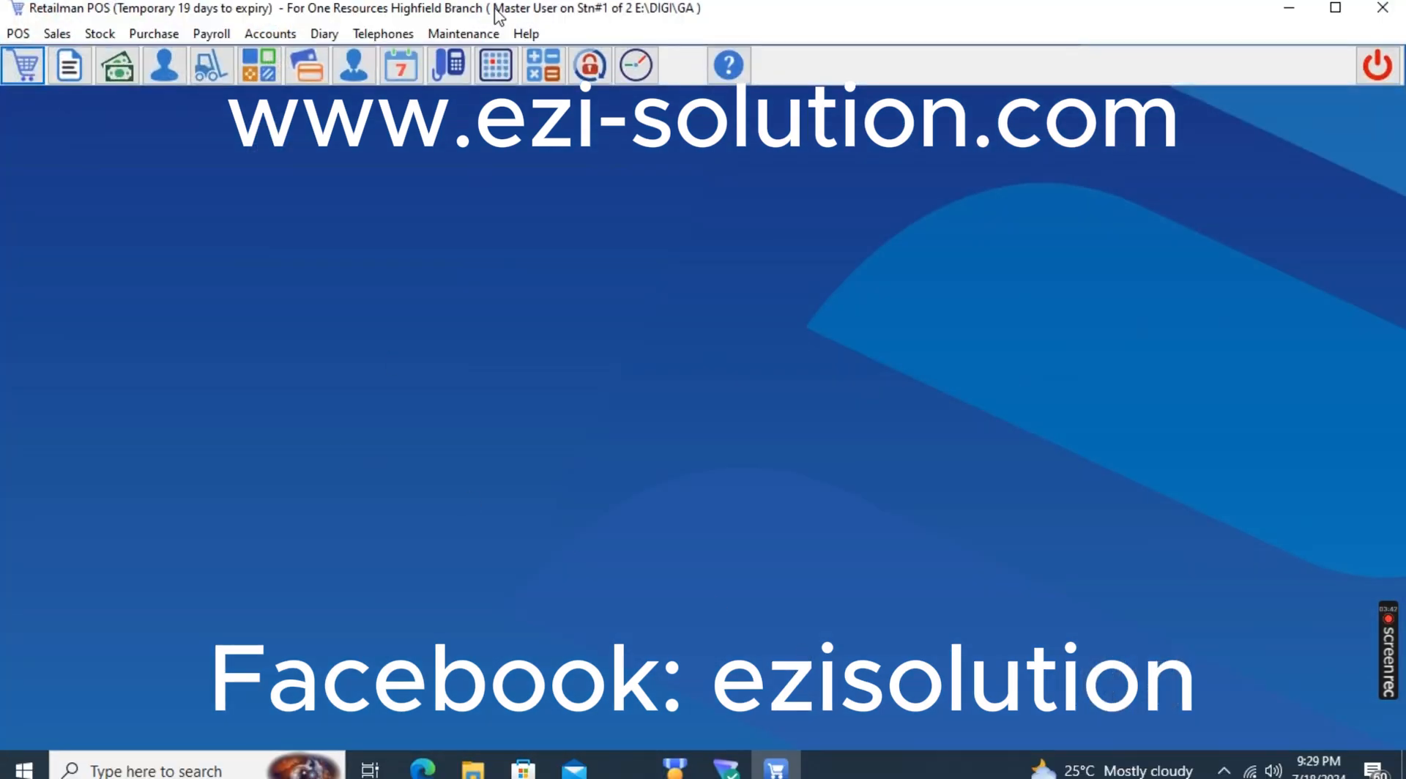
Choose the accounts transactions, invoice, POS, telephone directory, appointments, emails log and stock transfers files for clearing
{"action": "left_click", "coordinate": [476, 33]}
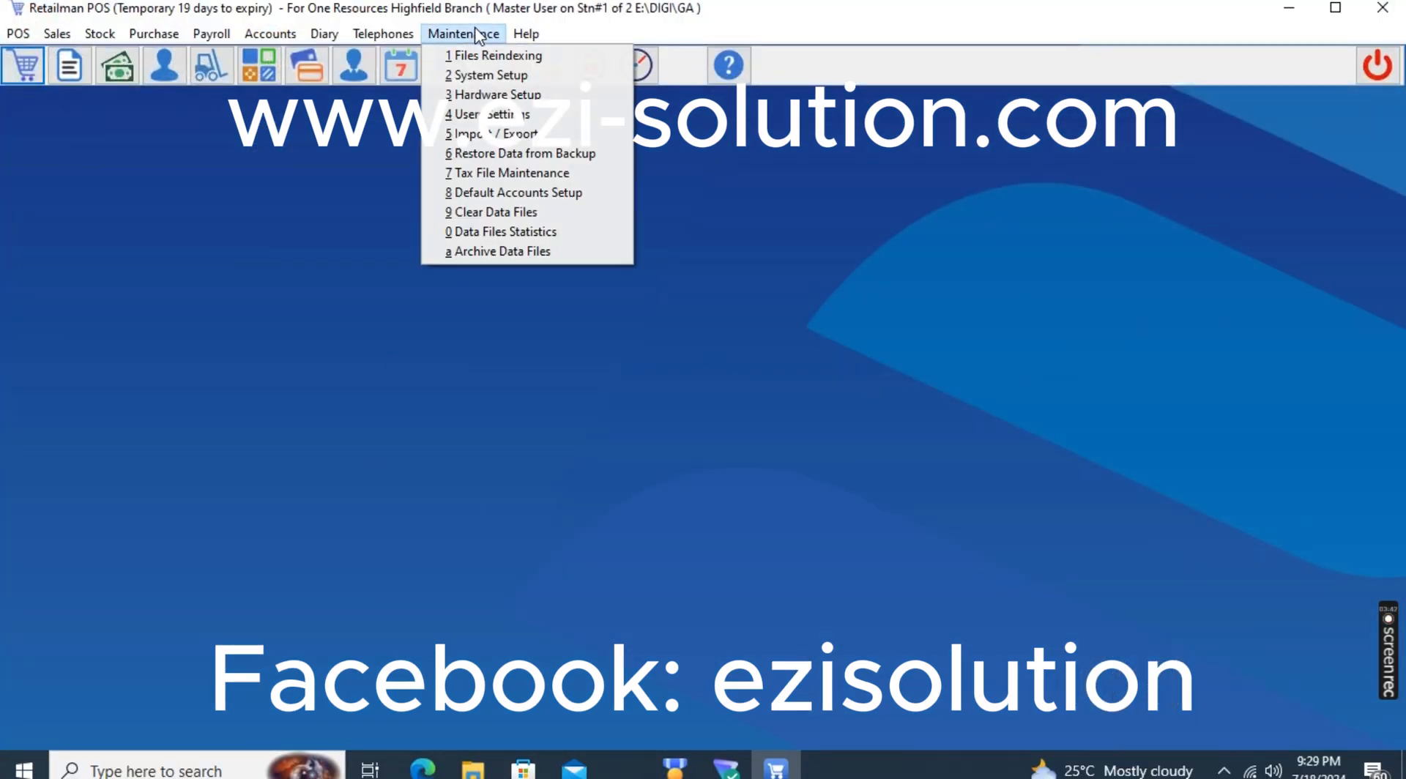
{"action": "left_click", "coordinate": [500, 212]}
{"action": "left_click", "coordinate": [594, 257]}
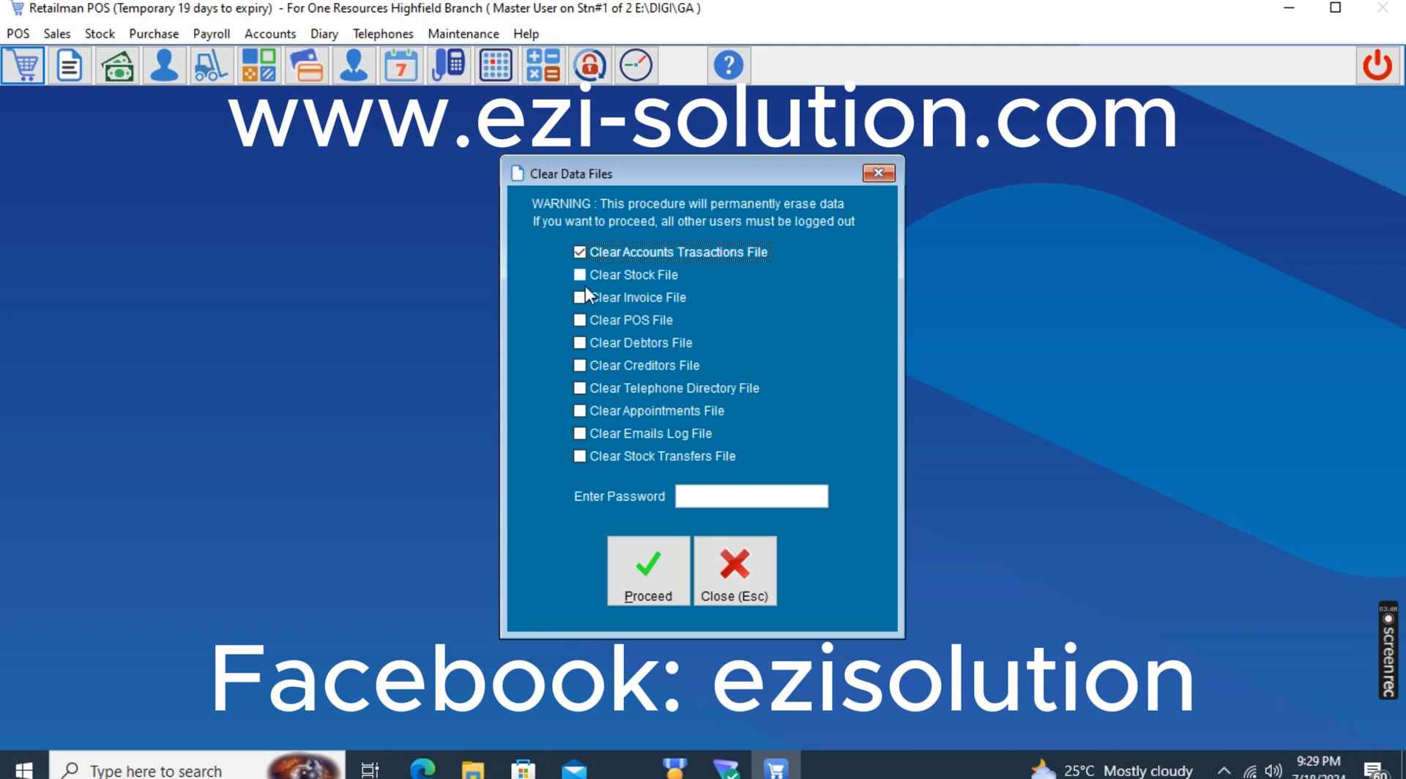
{"action": "left_click", "coordinate": [588, 300]}
{"action": "left_click", "coordinate": [591, 323]}
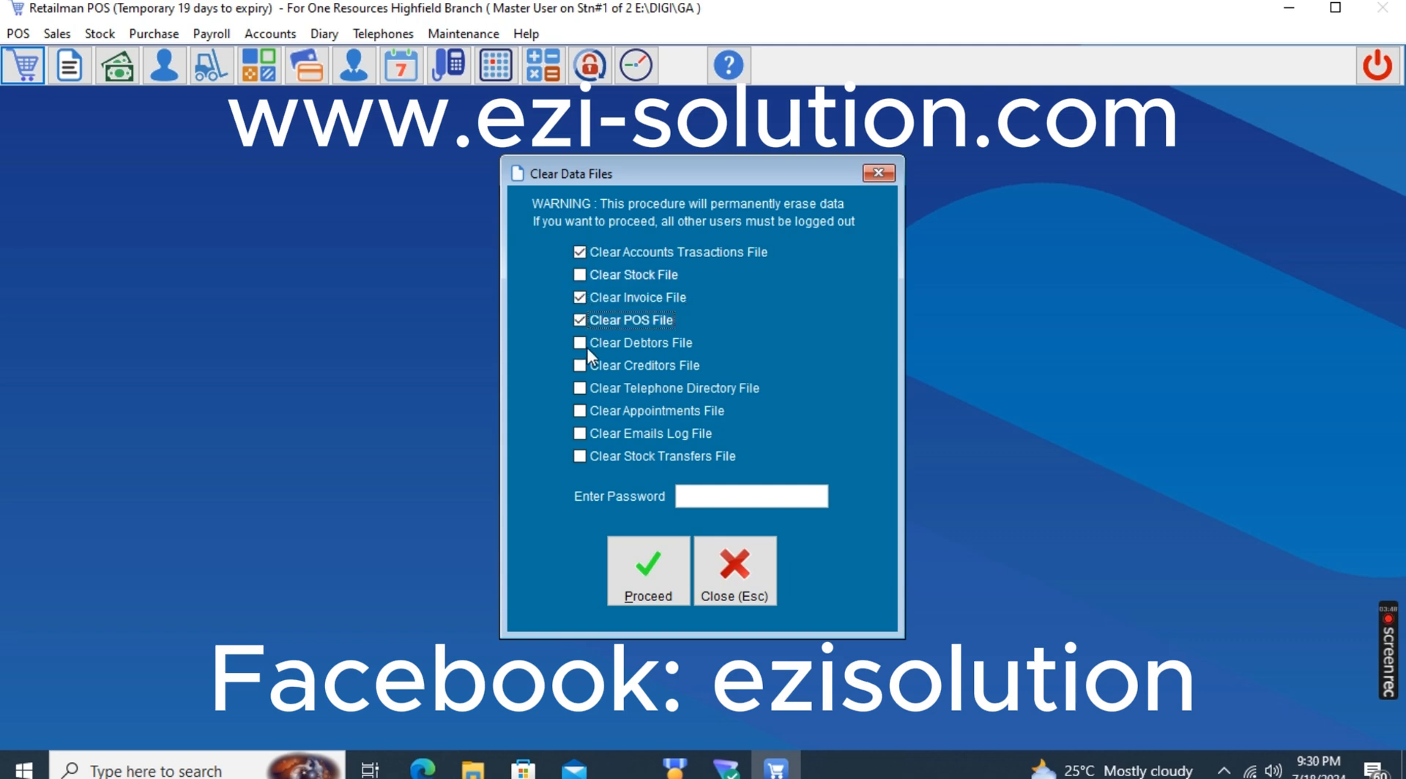
{"action": "left_click", "coordinate": [600, 393]}
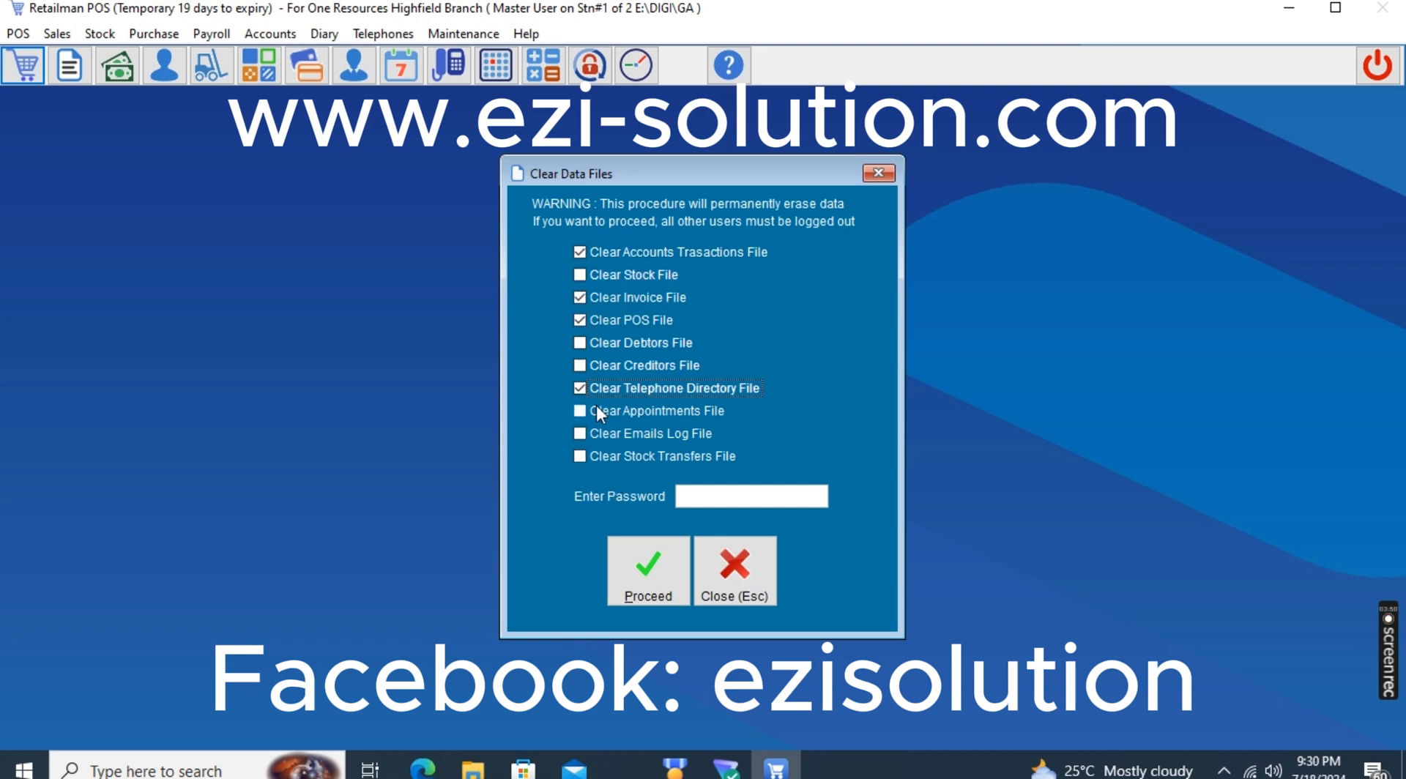
{"action": "left_click", "coordinate": [597, 411]}
{"action": "left_click", "coordinate": [597, 432]}
{"action": "left_click", "coordinate": [601, 455]}
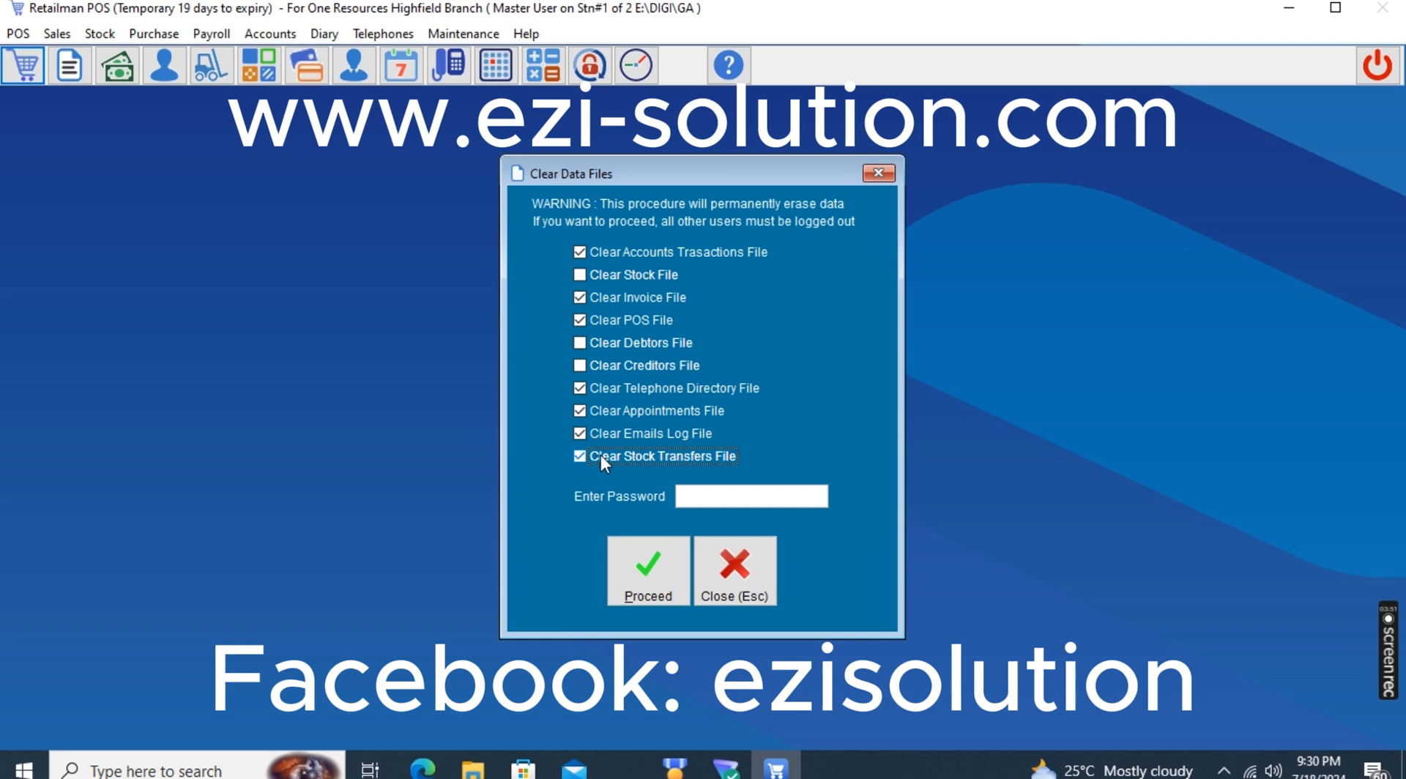
Enter the data clearing password and confirm permanently erasing the selected data files
{"action": "left_click", "coordinate": [716, 495]}
{"action": "type", "text": "****"}
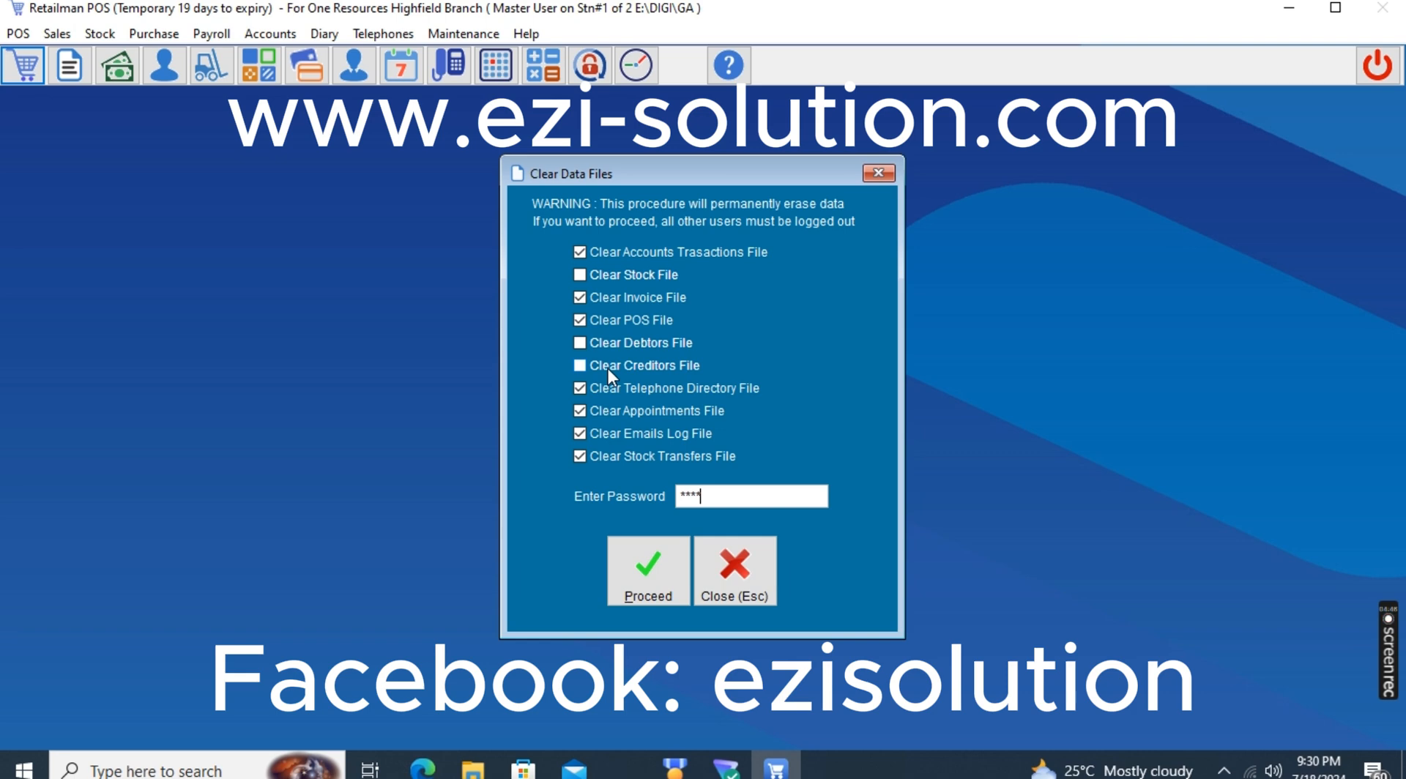
{"action": "left_click", "coordinate": [642, 562]}
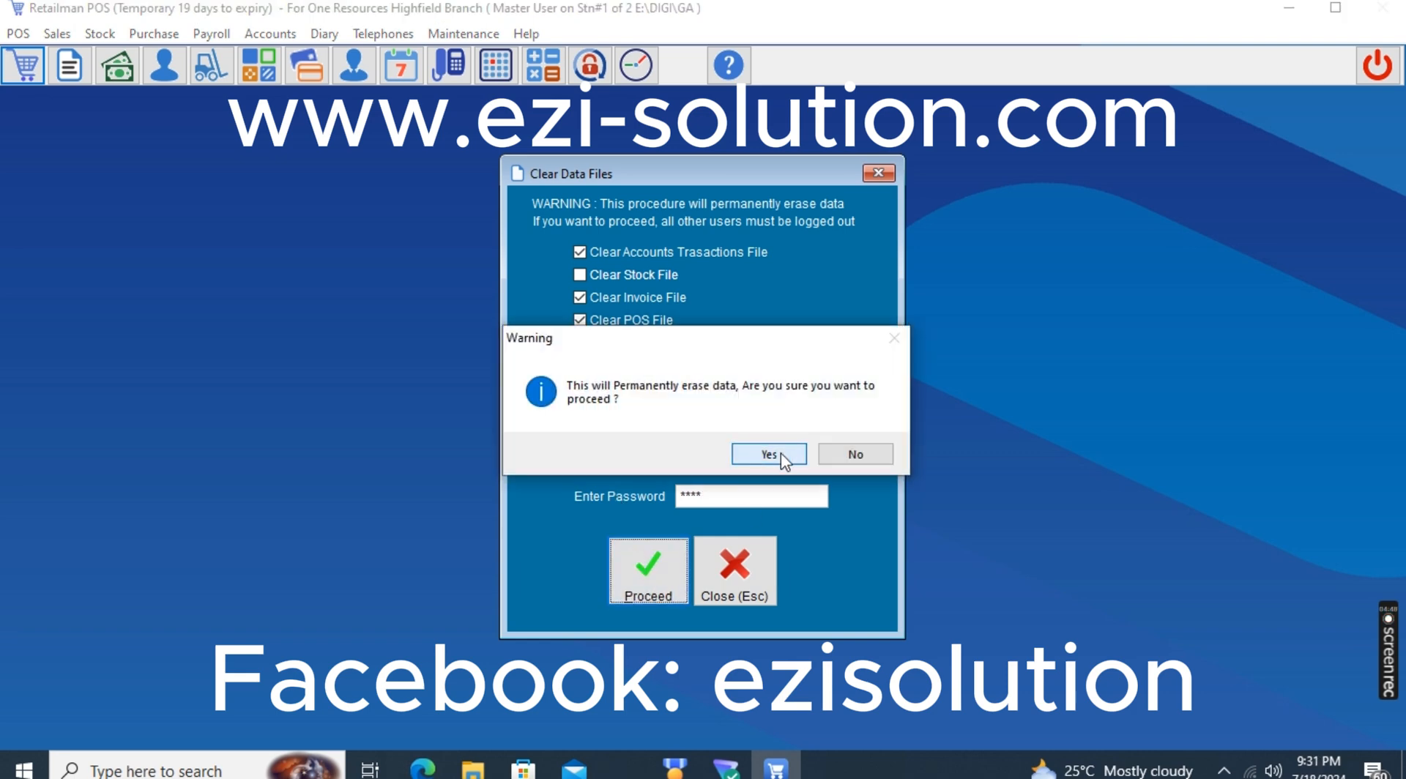
{"action": "left_click", "coordinate": [782, 454]}
{"action": "left_click", "coordinate": [826, 454]}
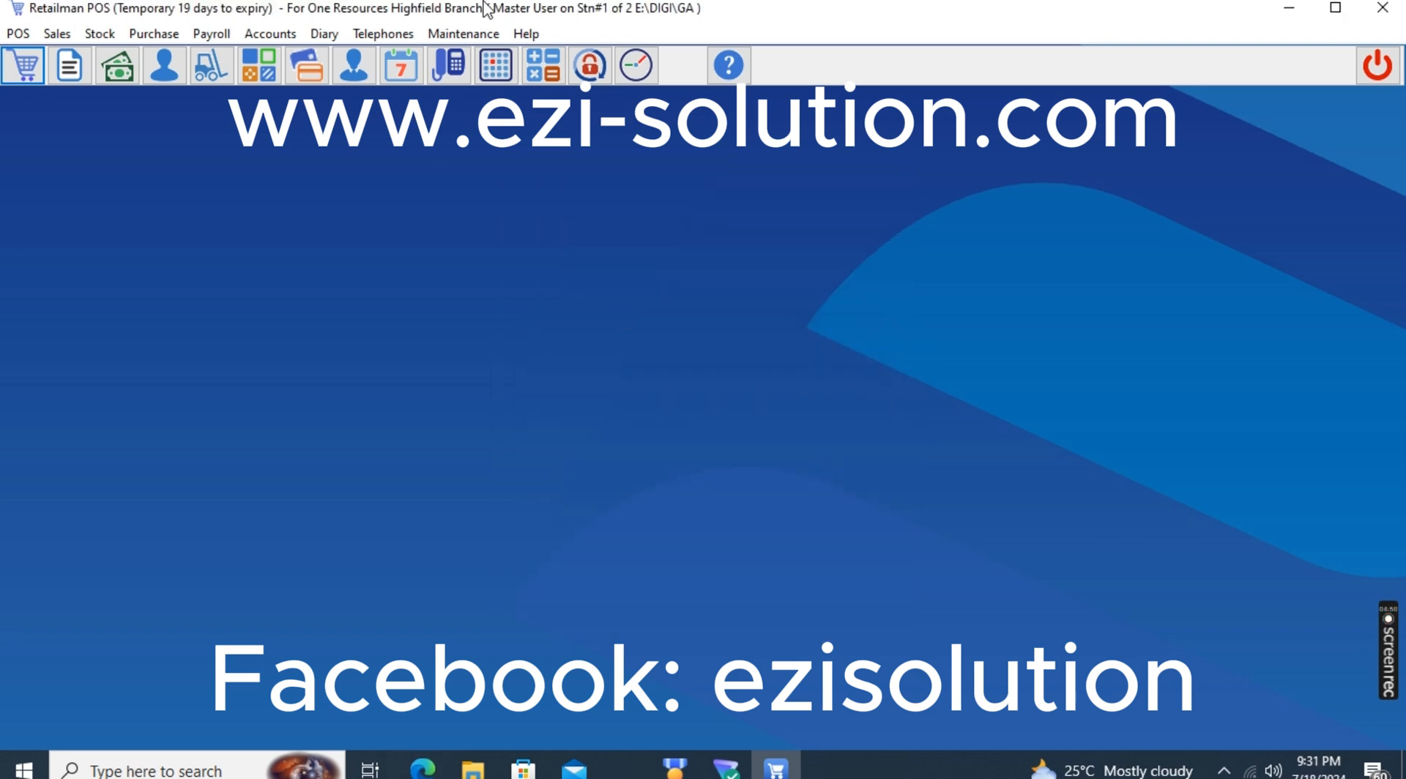
Choose the accounts, account transactions, invoice, archived, clients, suppliers and stock files for reindexing, including reposting clients, suppliers, stock and serial numbers, and packing
{"action": "left_click", "coordinate": [468, 33]}
{"action": "left_click", "coordinate": [473, 56]}
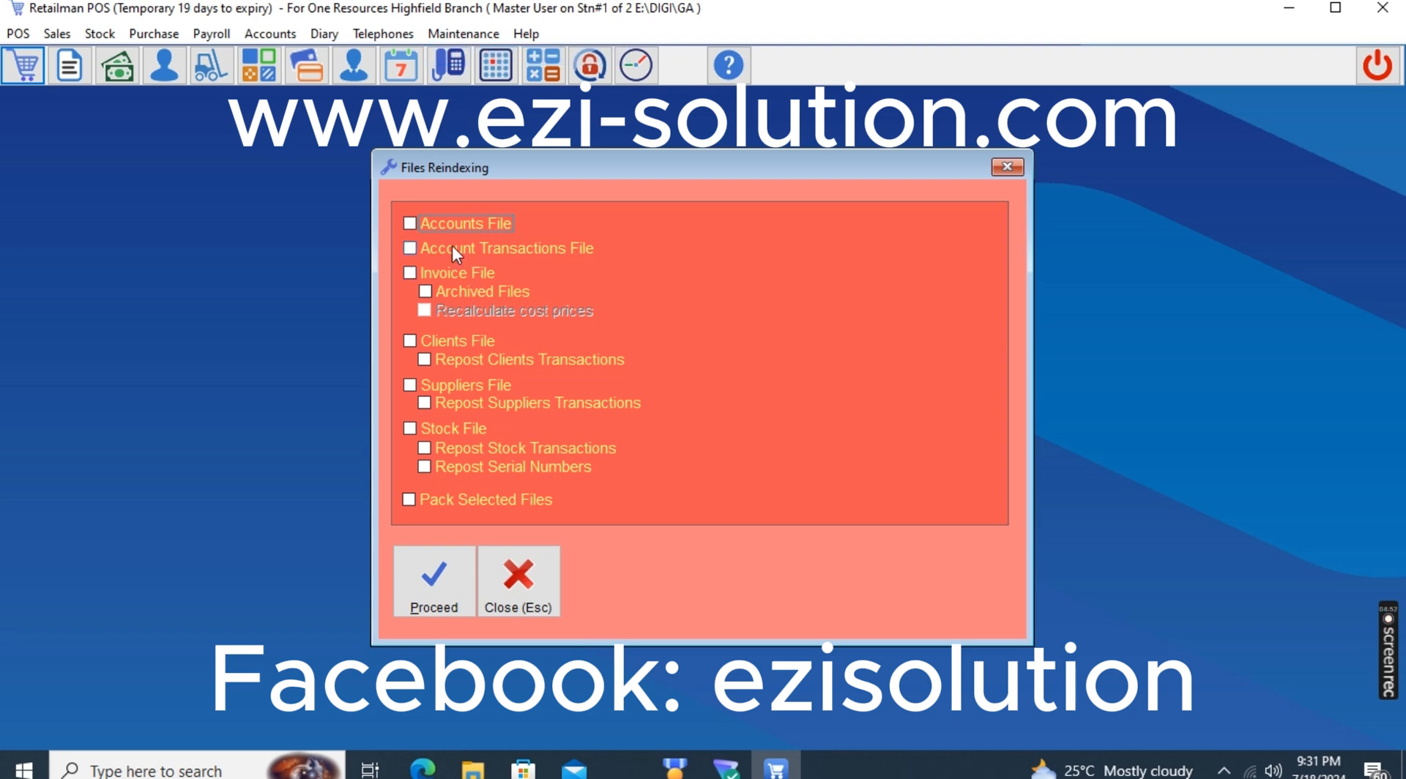
{"action": "left_click", "coordinate": [438, 224]}
{"action": "left_click", "coordinate": [434, 248]}
{"action": "left_click", "coordinate": [433, 274]}
{"action": "left_click", "coordinate": [433, 292]}
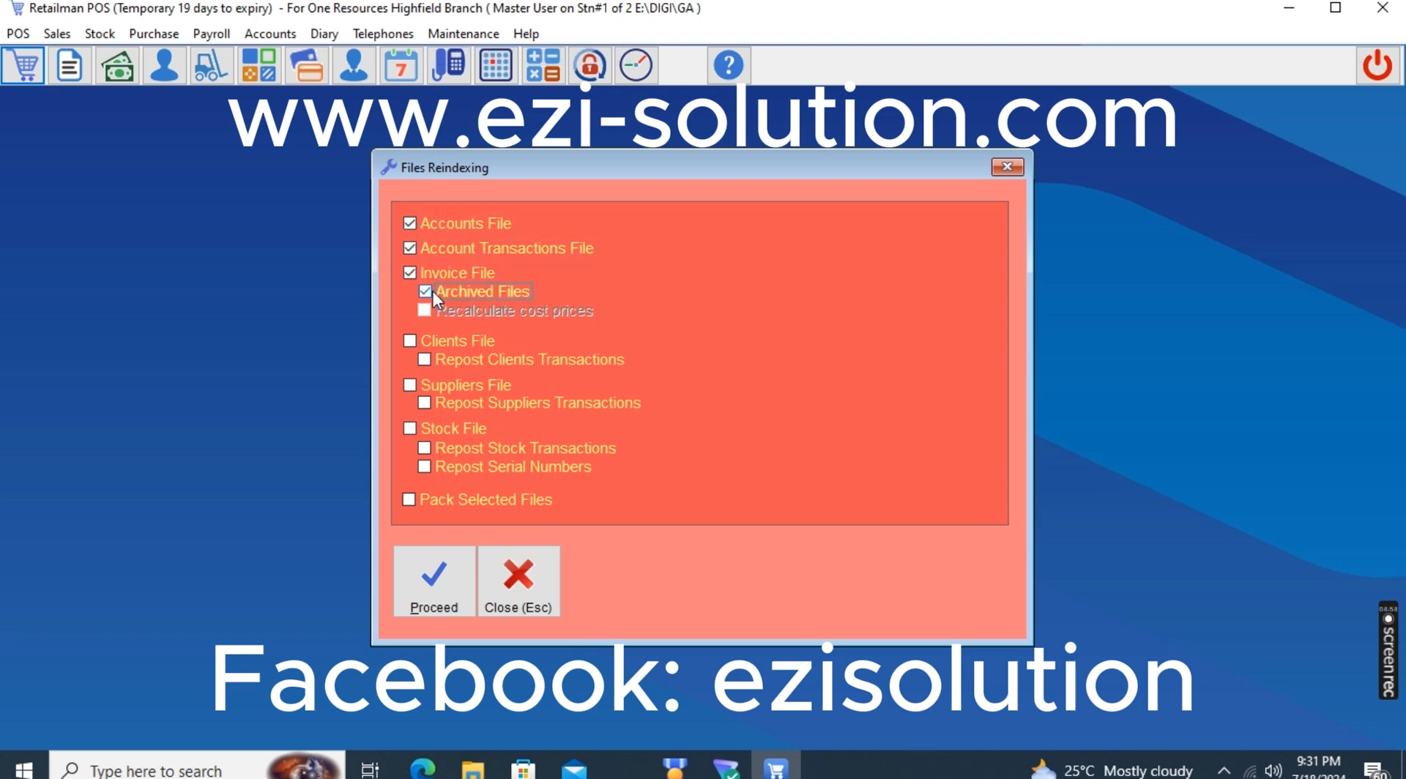
{"action": "left_click", "coordinate": [420, 348]}
{"action": "left_click", "coordinate": [425, 359]}
{"action": "left_click", "coordinate": [421, 388]}
{"action": "left_click", "coordinate": [425, 398]}
{"action": "left_click", "coordinate": [421, 432]}
{"action": "left_click", "coordinate": [428, 449]}
{"action": "left_click", "coordinate": [426, 467]}
{"action": "left_click", "coordinate": [409, 500]}
Run the reindexing of the selected files and acknowledge its completion
{"action": "left_click", "coordinate": [433, 582]}
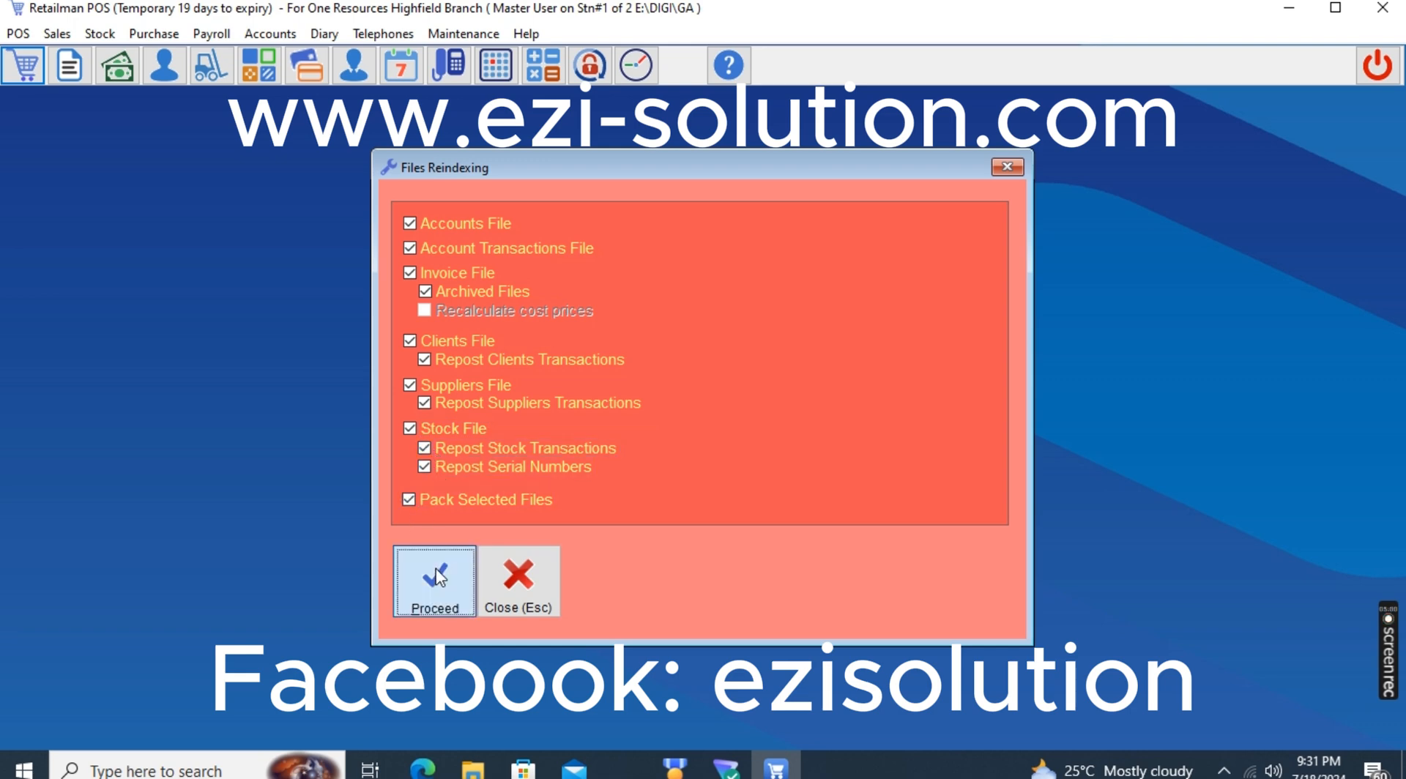
{"action": "left_click", "coordinate": [763, 455]}
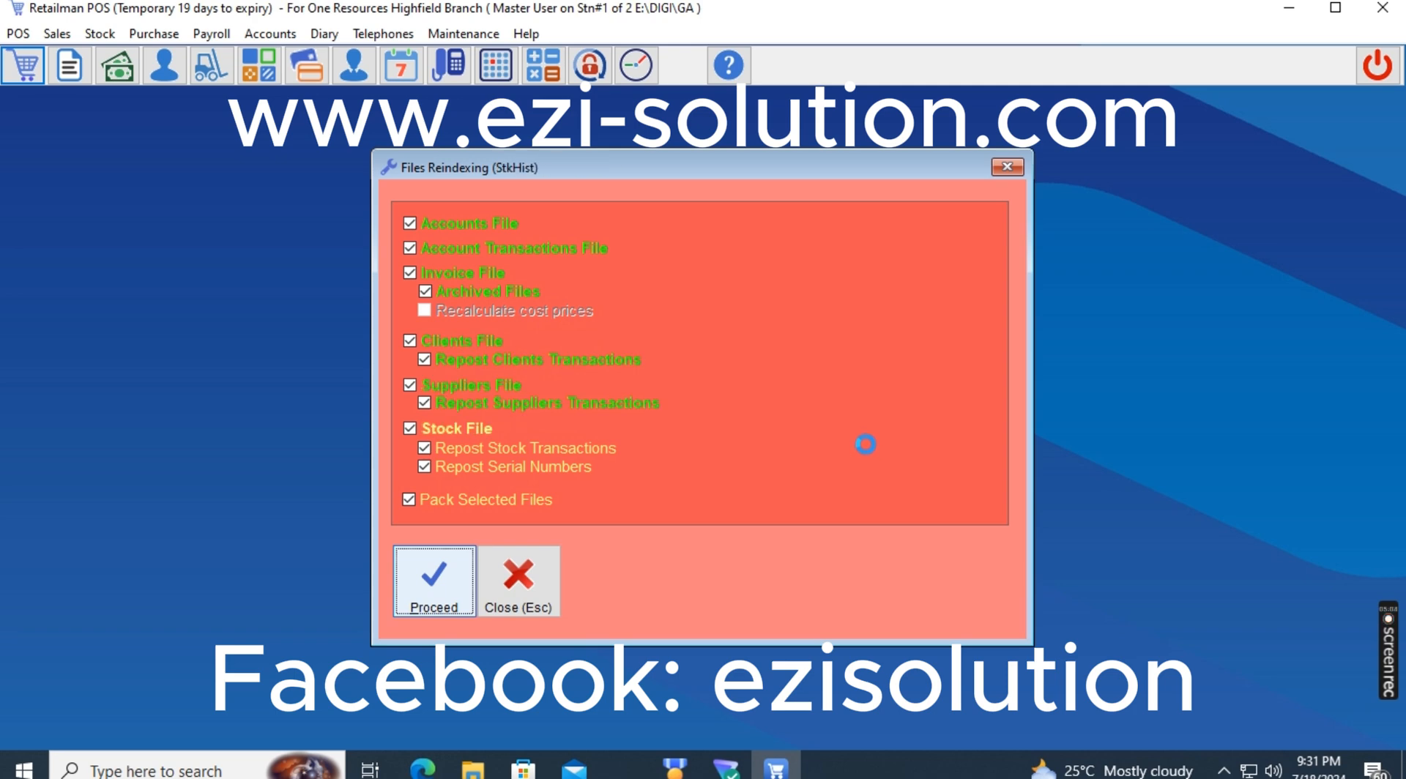
{"action": "left_click", "coordinate": [736, 455]}
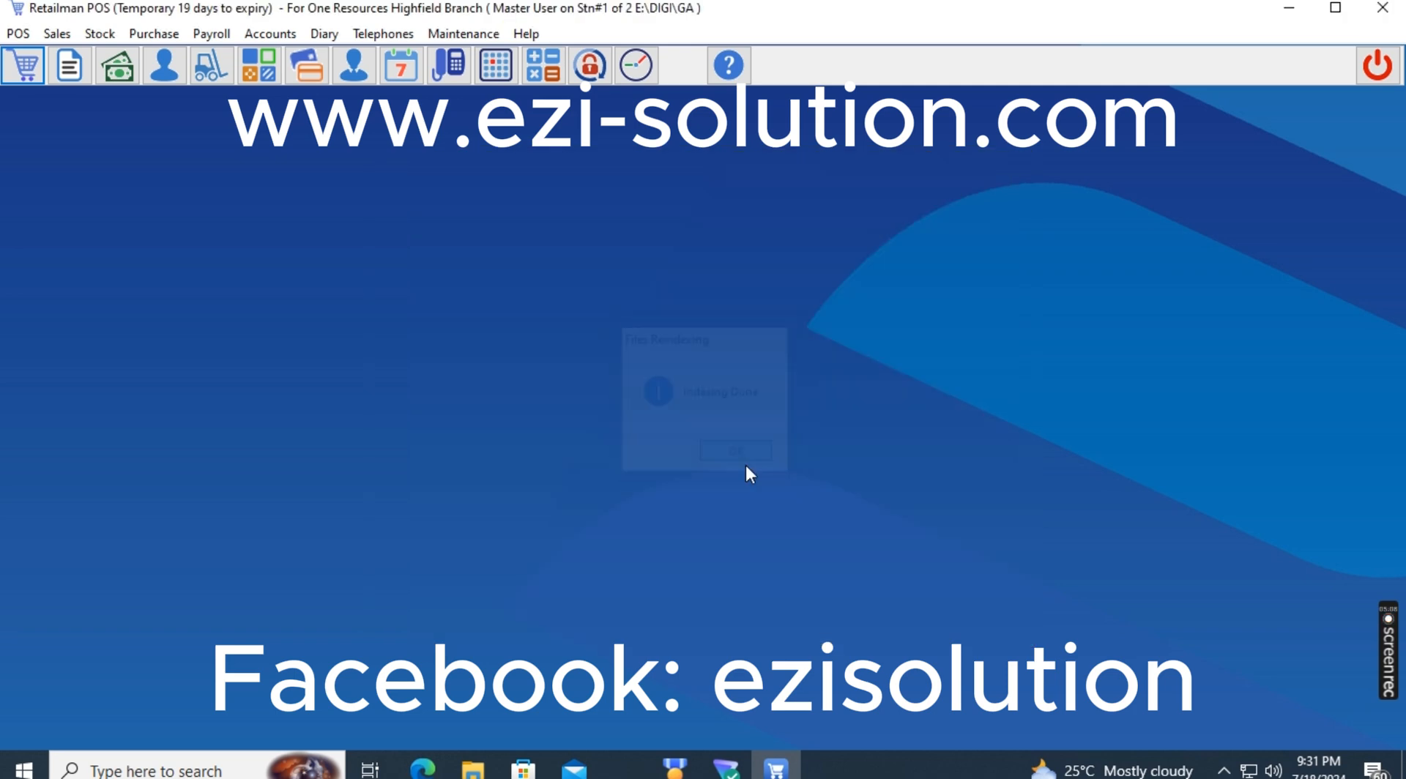
Exit Retailman POS without a backup and relaunch it from the Rman desktop shortcut
{"action": "left_click", "coordinate": [1388, 80]}
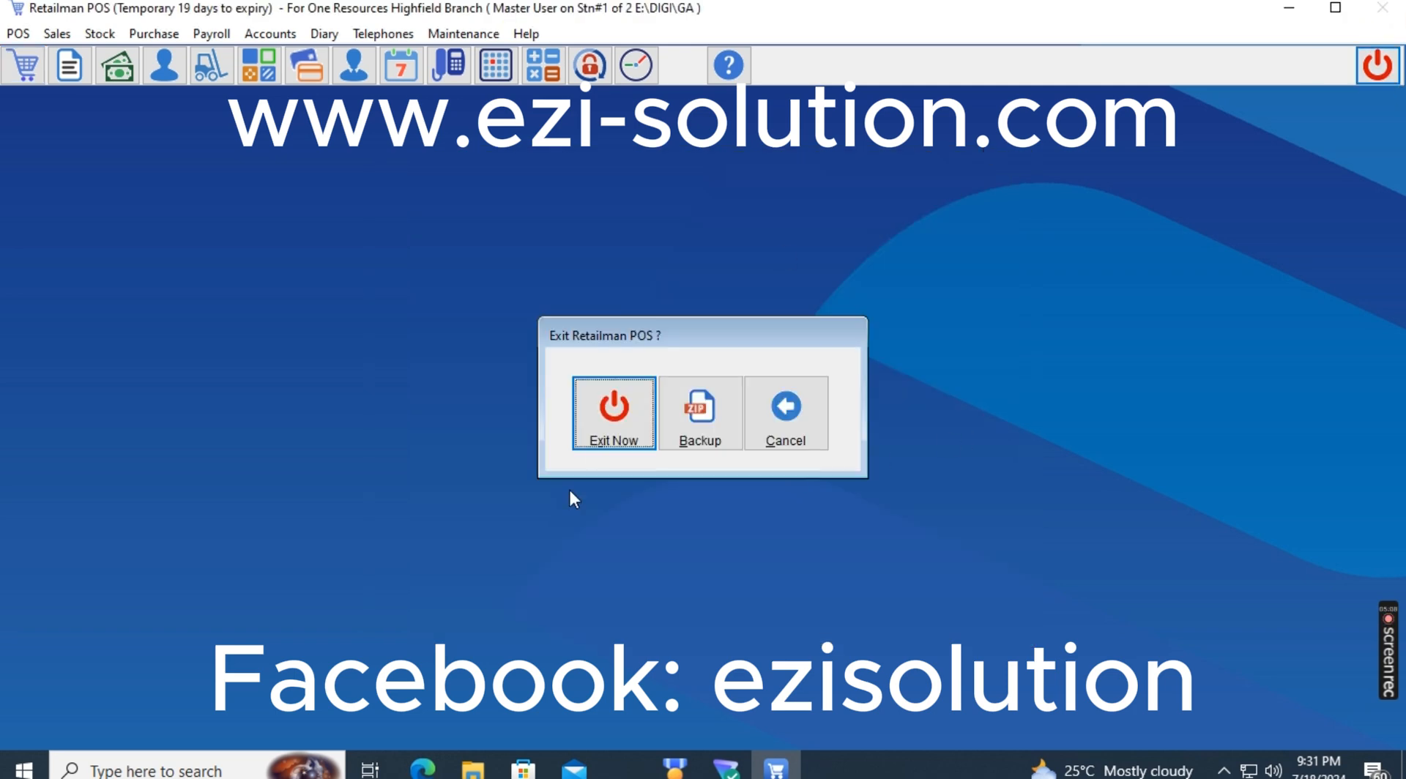
{"action": "left_click", "coordinate": [613, 408]}
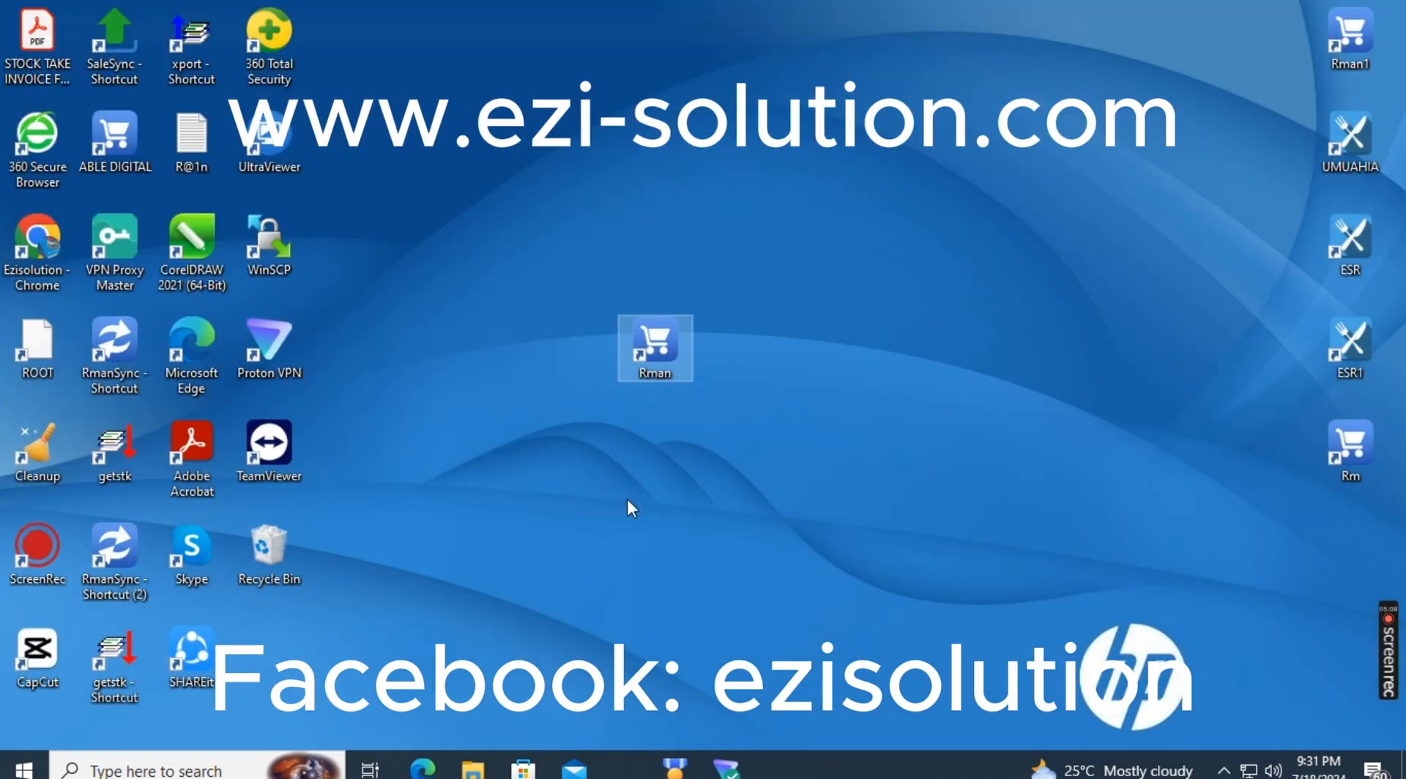
{"action": "double_click", "coordinate": [648, 354]}
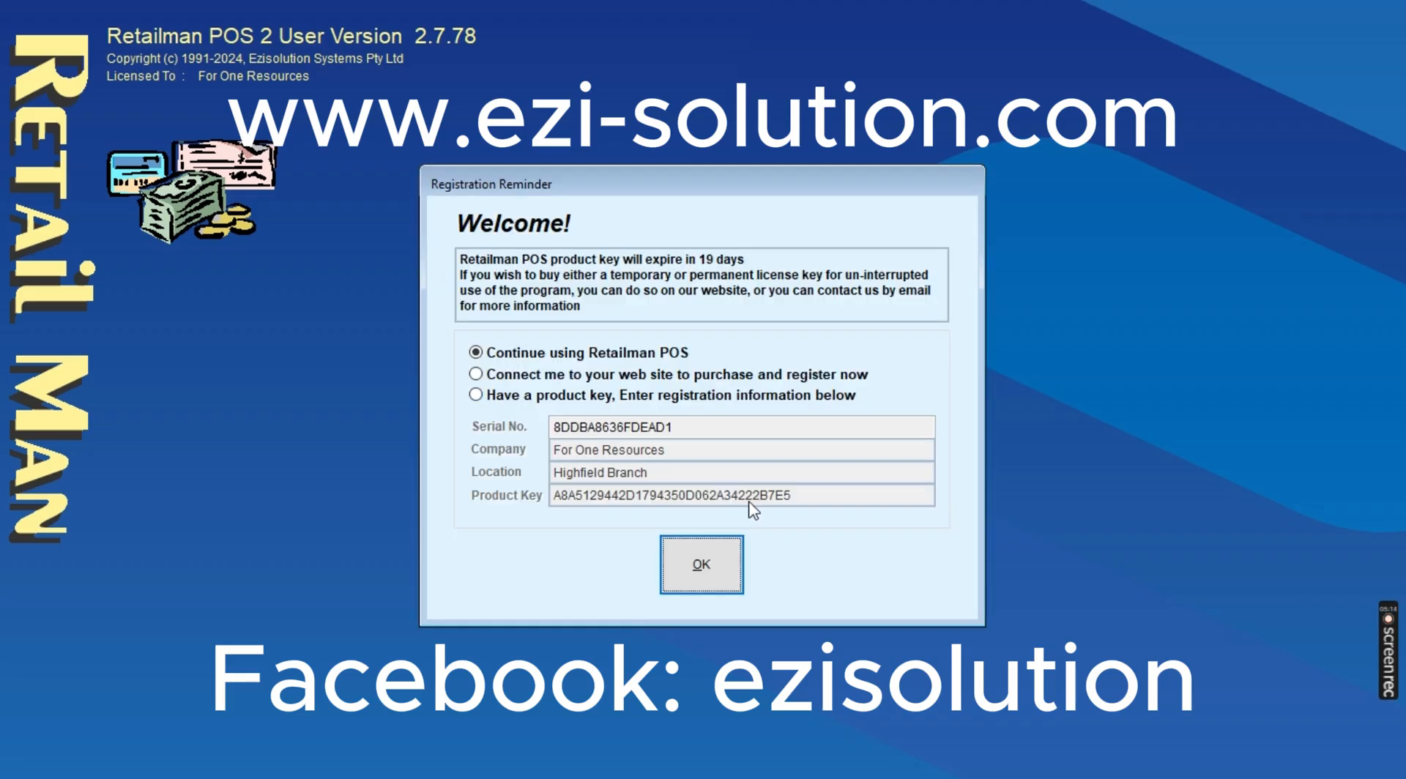
Continue using Retailman POS past the registration reminder and enter the user password to log in
{"action": "left_click", "coordinate": [703, 560]}
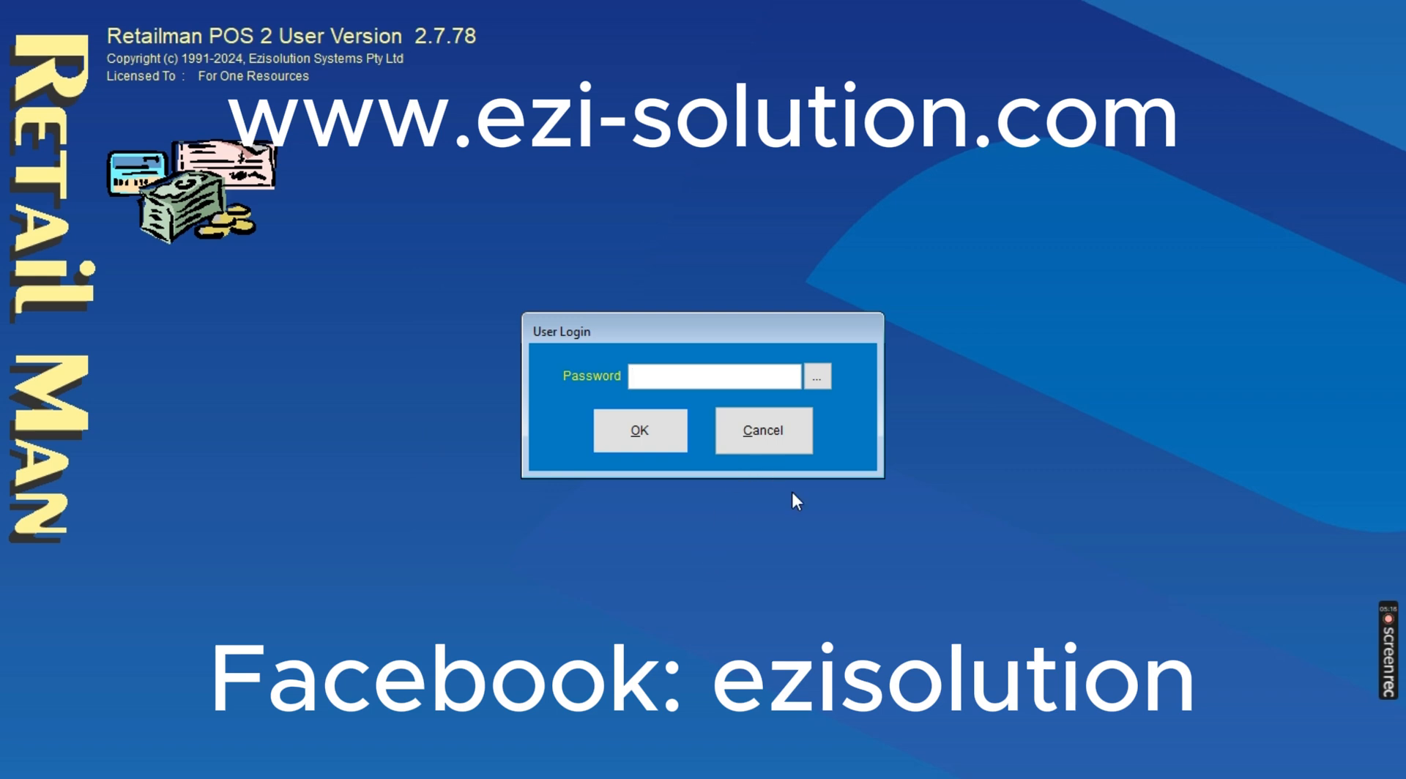
{"action": "type", "text": "****"}
{"action": "key", "text": "Return"}
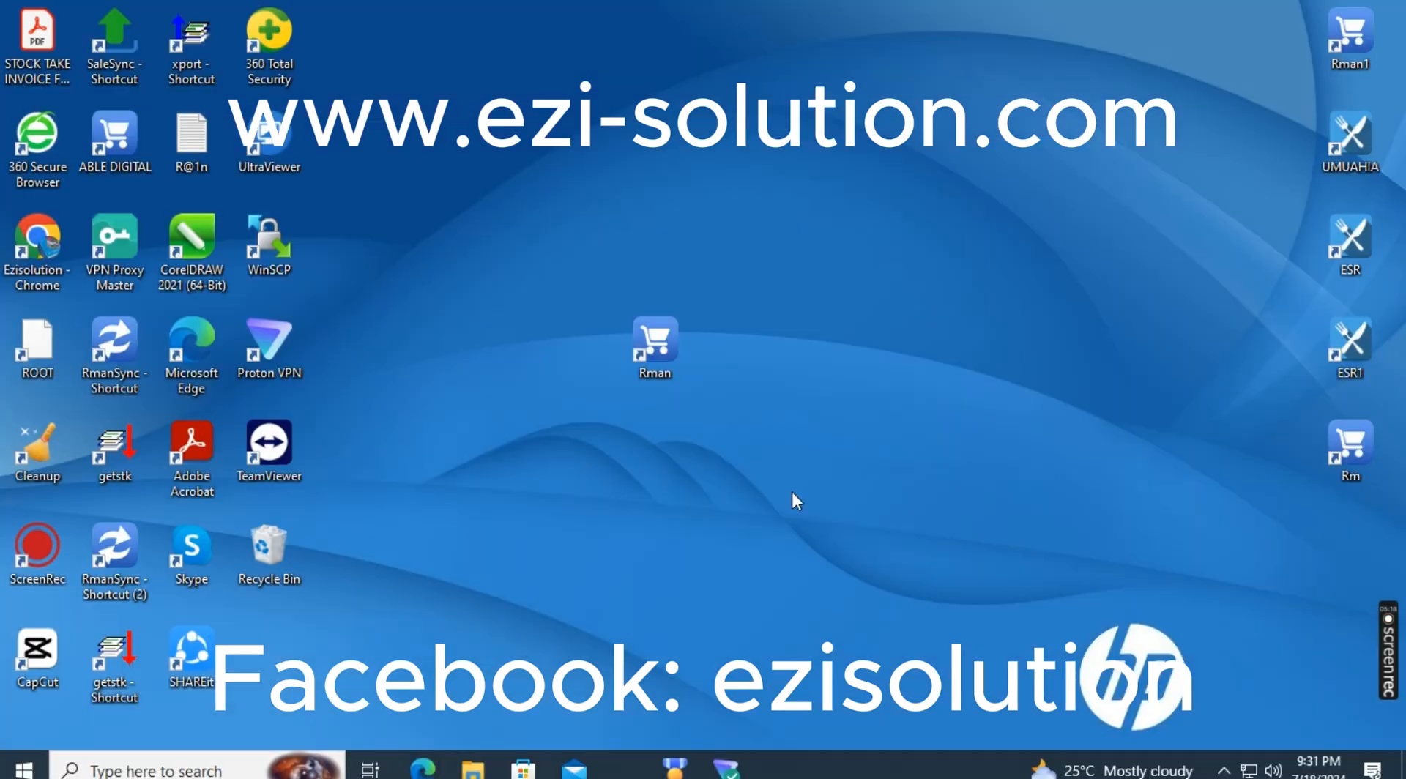
{"action": "left_click", "coordinate": [443, 34]}
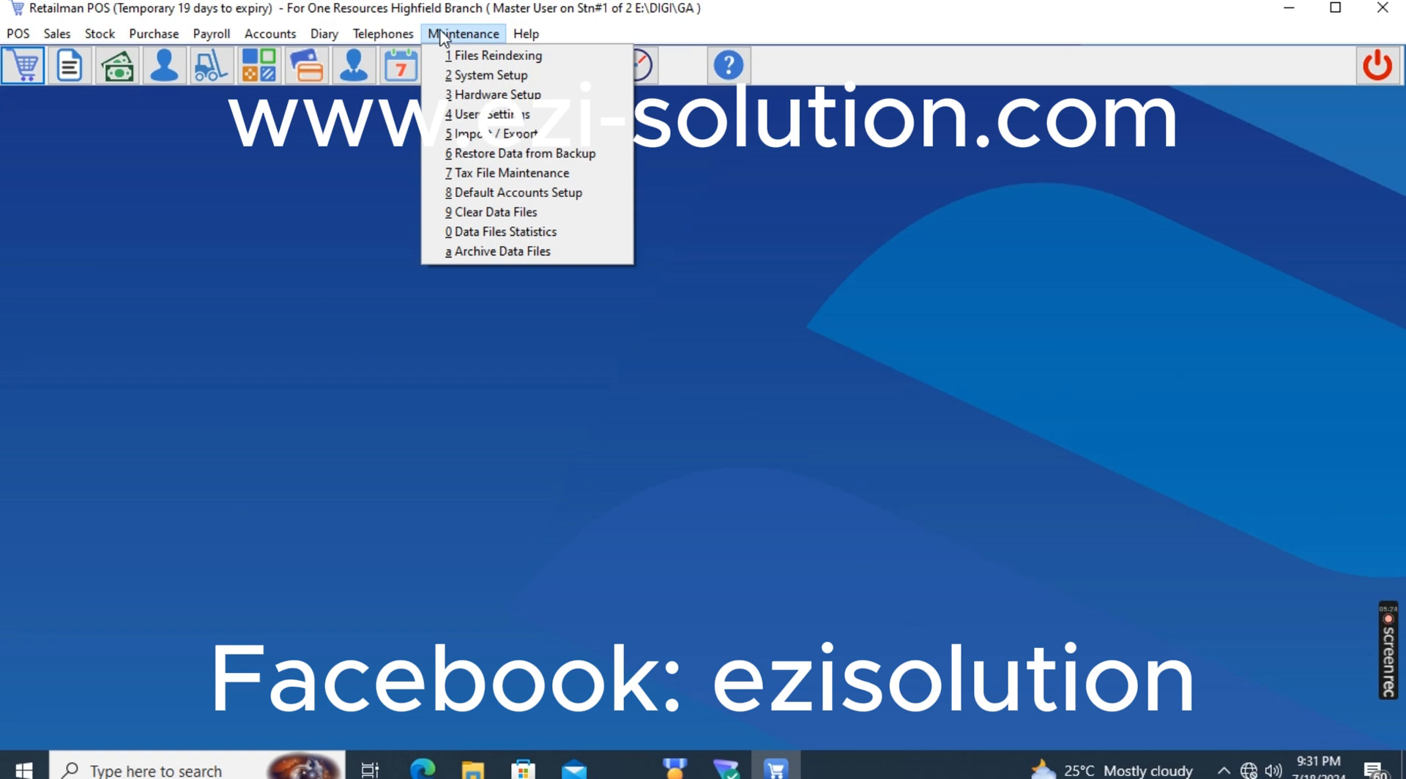
{"action": "left_click", "coordinate": [229, 129]}
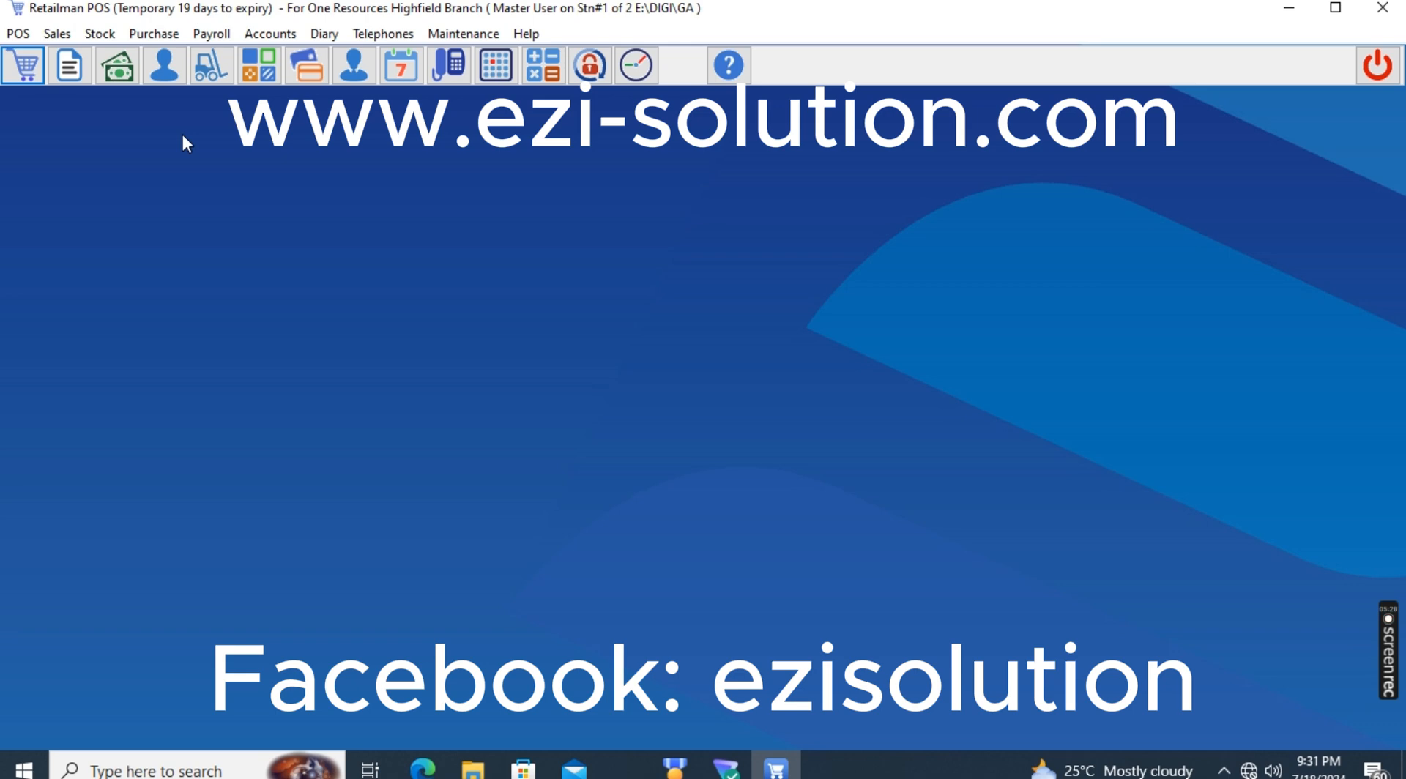
{"action": "left_click", "coordinate": [154, 34]}
{"action": "mouse_move", "coordinate": [220, 34]}
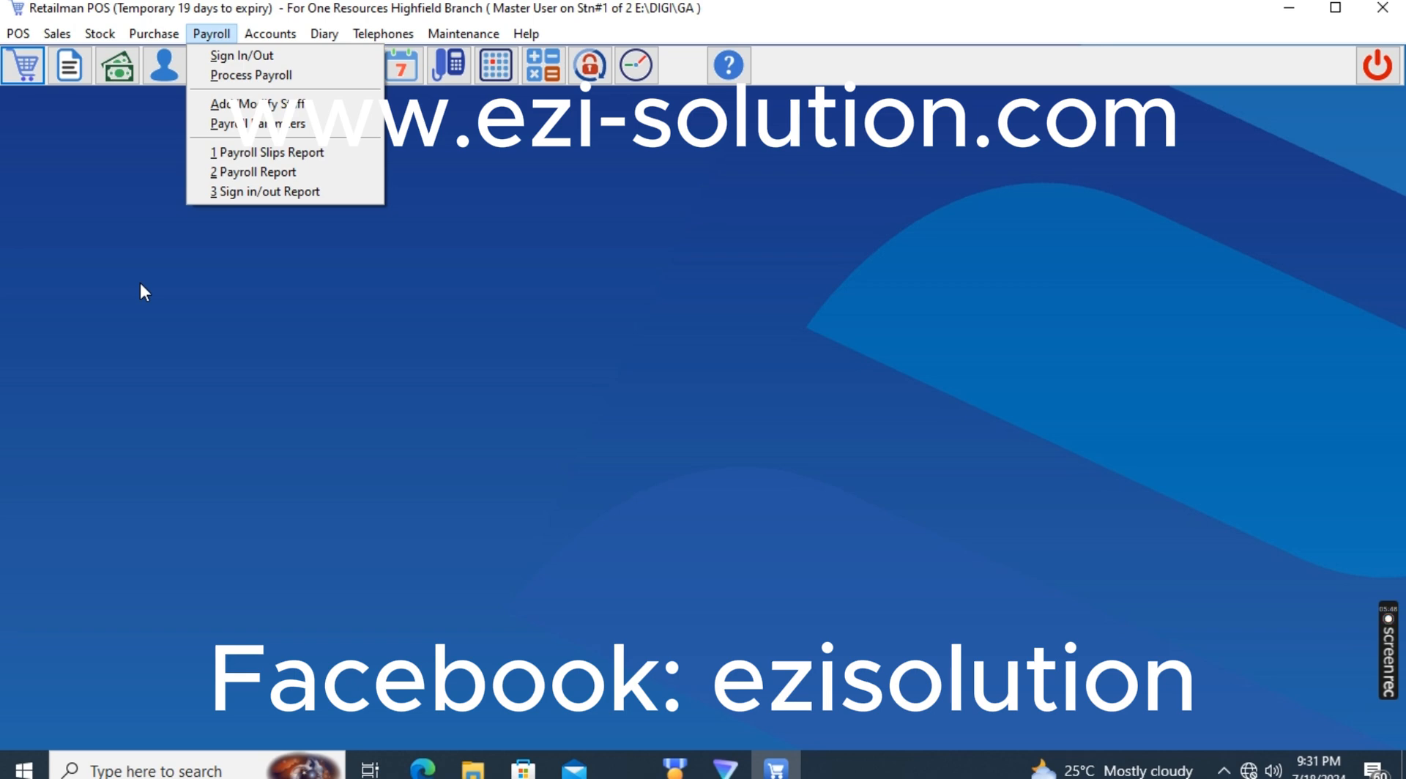
{"action": "left_click", "coordinate": [503, 399]}
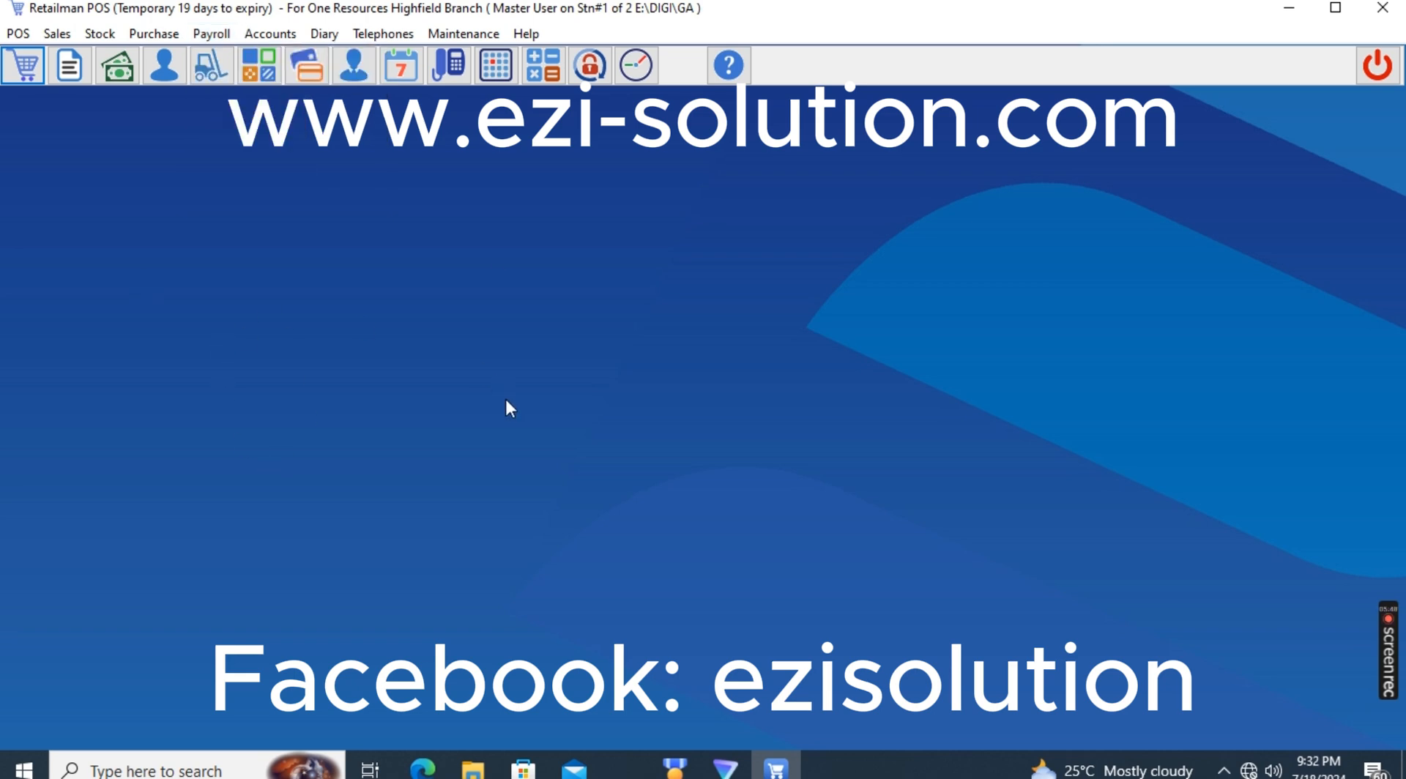
Open System Setup, test the FTP server connection in the web link settings and check the available Wi-Fi networks
{"action": "left_click", "coordinate": [463, 33]}
{"action": "left_click", "coordinate": [490, 75]}
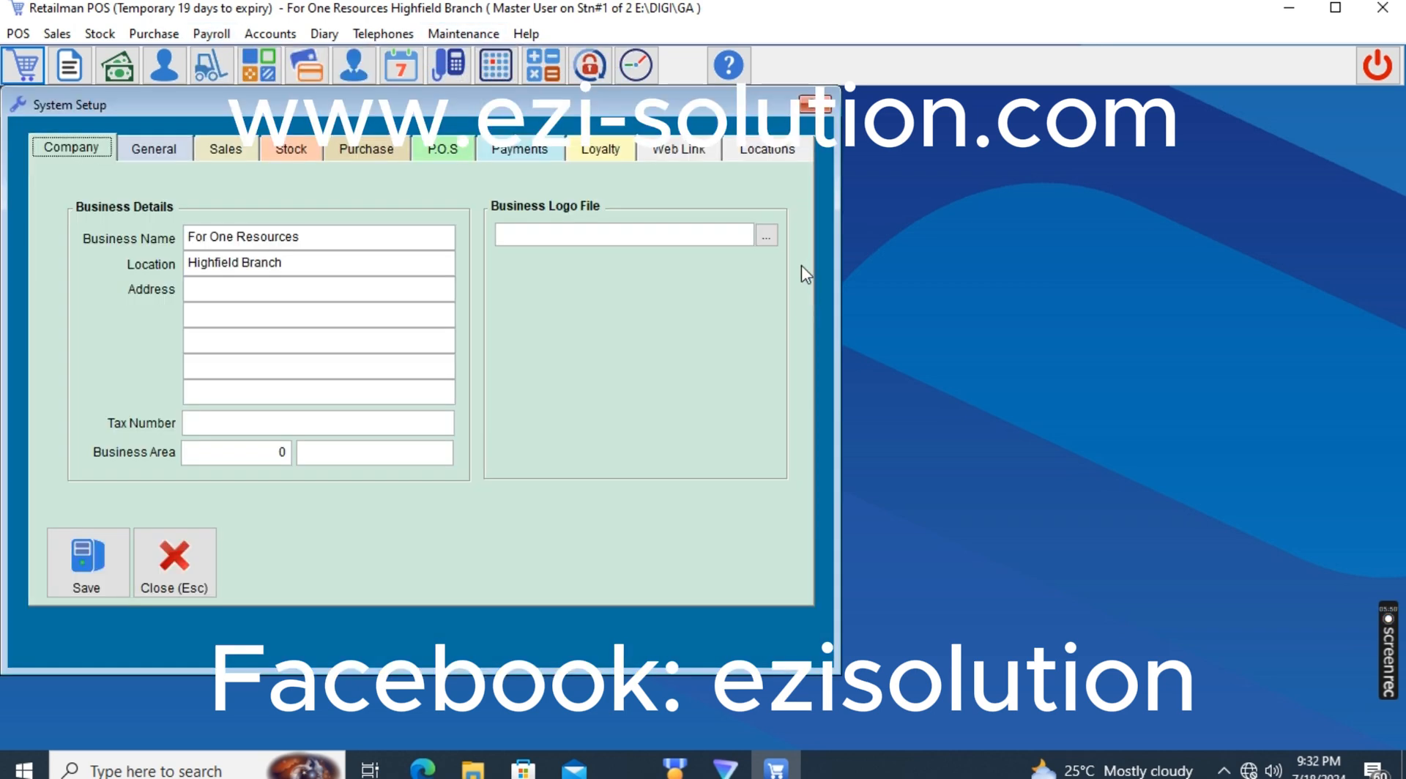
{"action": "left_click", "coordinate": [761, 150]}
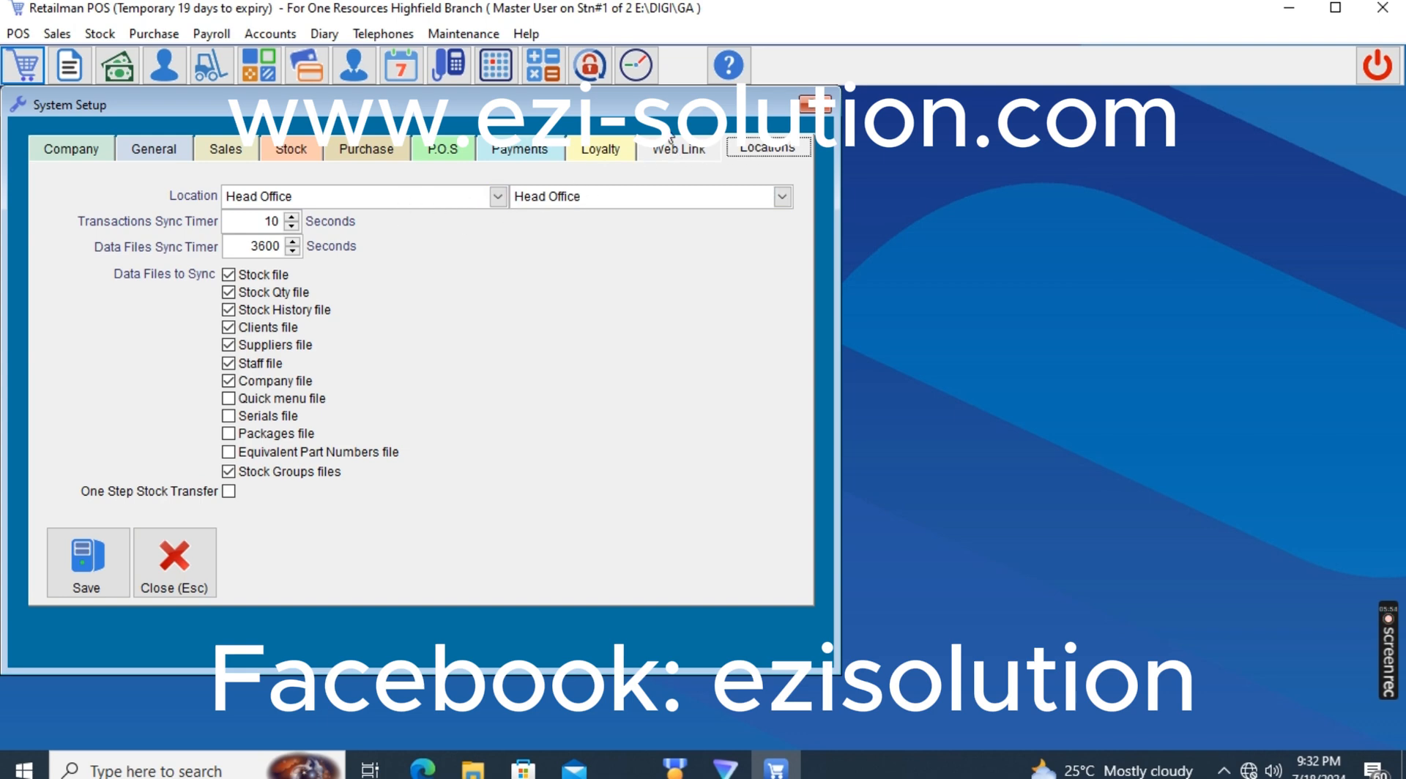
{"action": "left_click", "coordinate": [678, 149]}
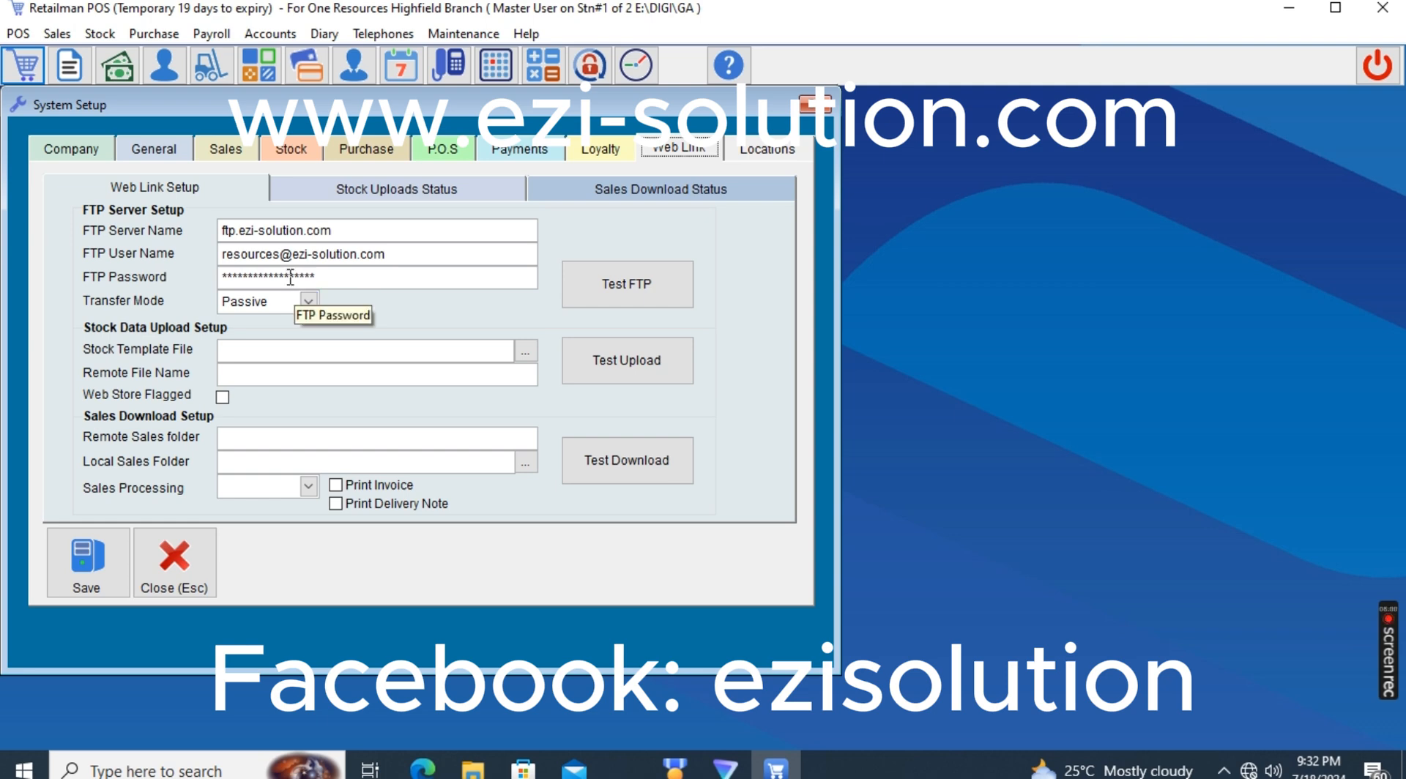
{"action": "left_click", "coordinate": [602, 304]}
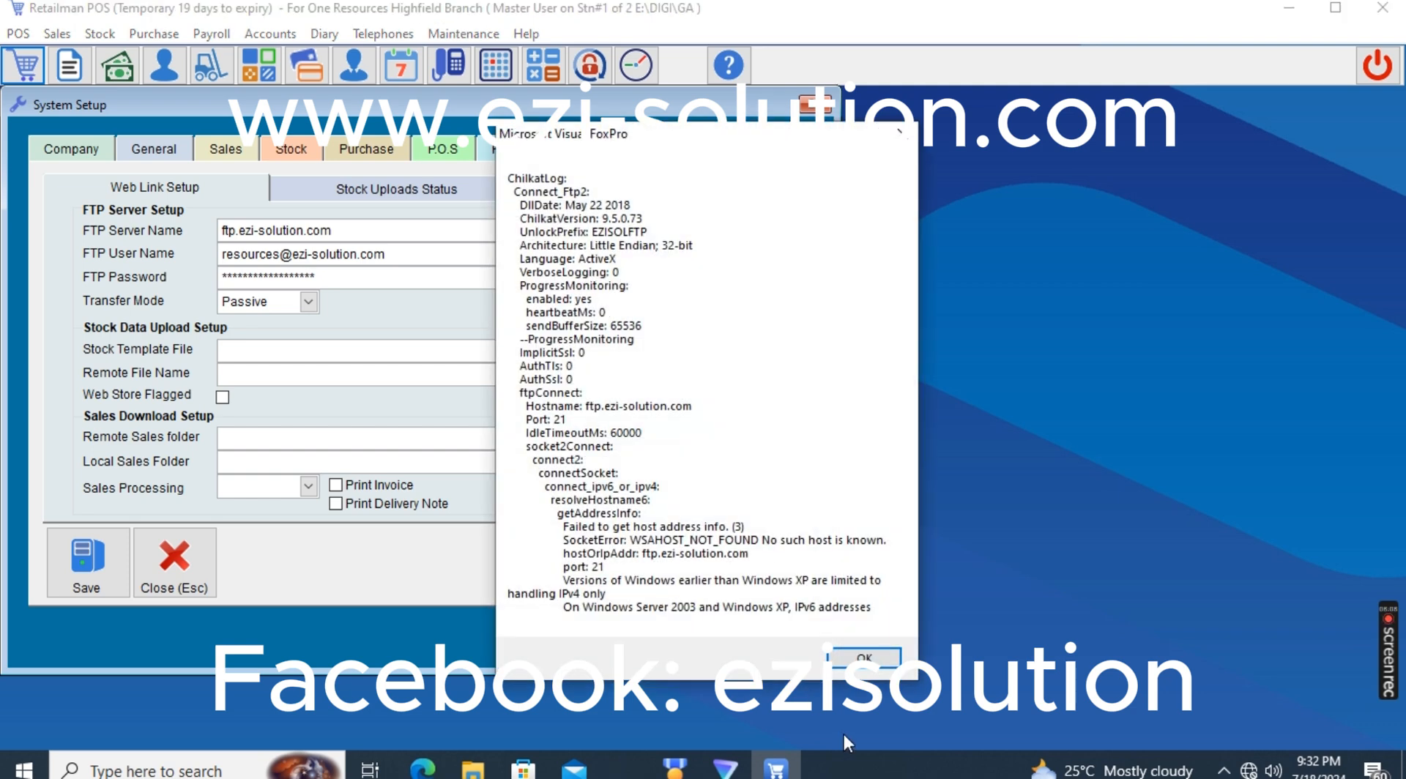
{"action": "left_click", "coordinate": [843, 660]}
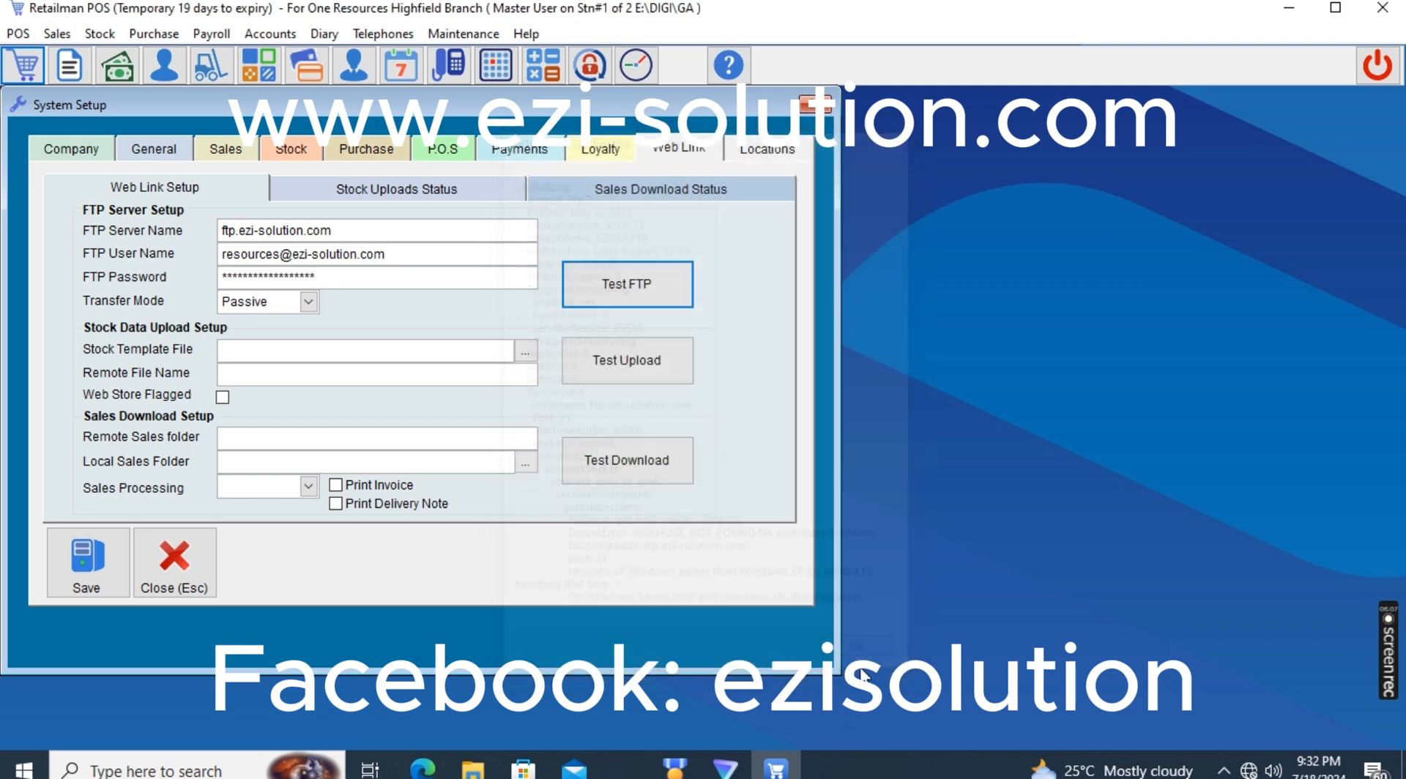
{"action": "left_click", "coordinate": [1249, 769]}
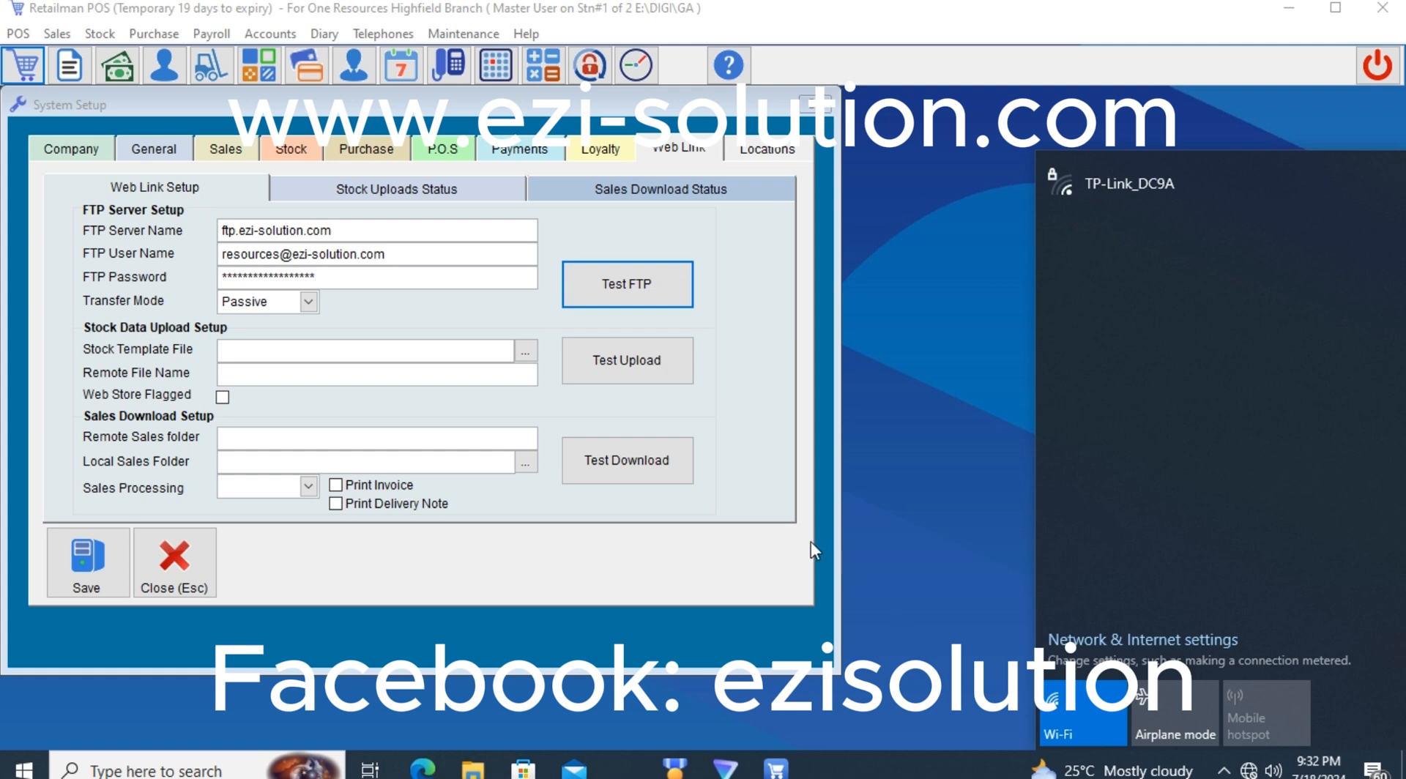
{"action": "left_click", "coordinate": [636, 551]}
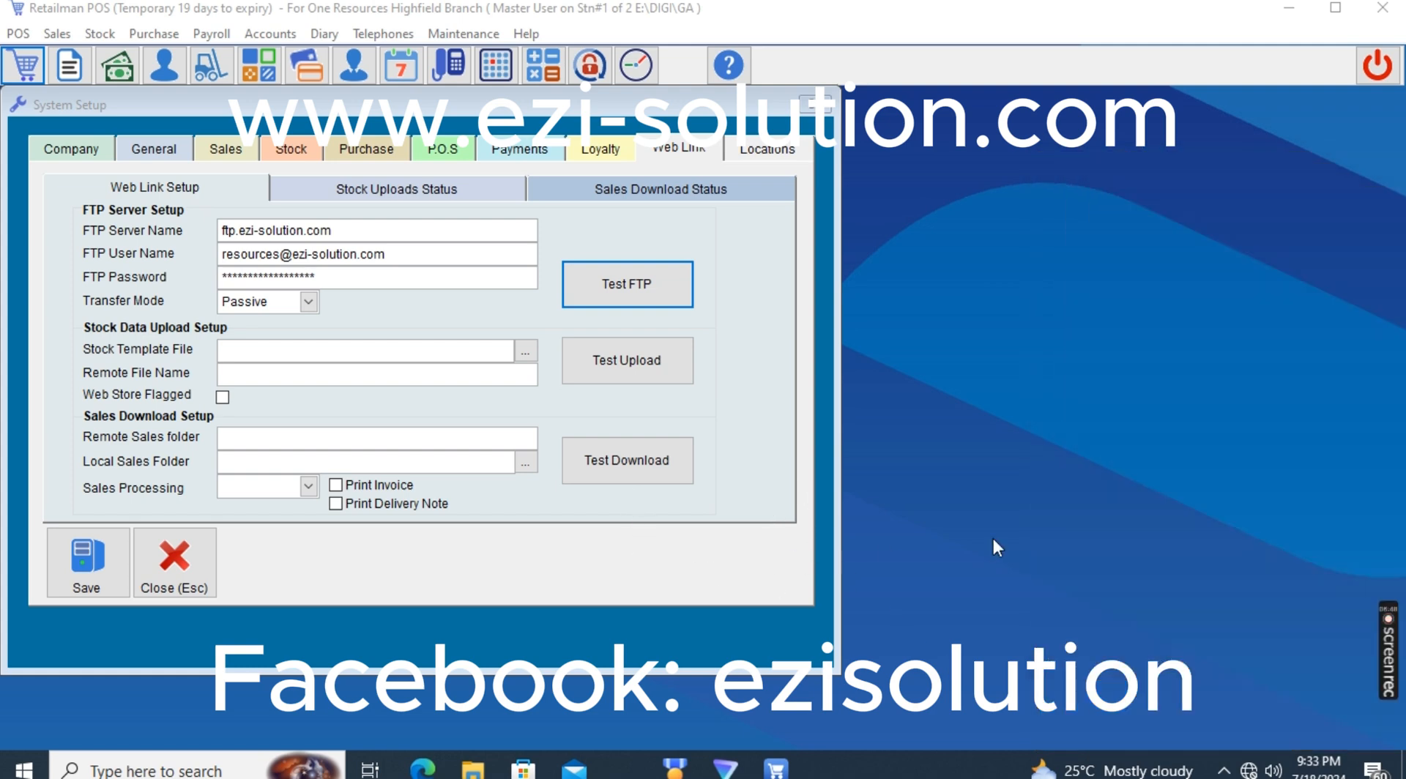
Set the location to Highfield Branch as a Remote Location and check the transactions and data files sync timers
{"action": "left_click", "coordinate": [759, 154]}
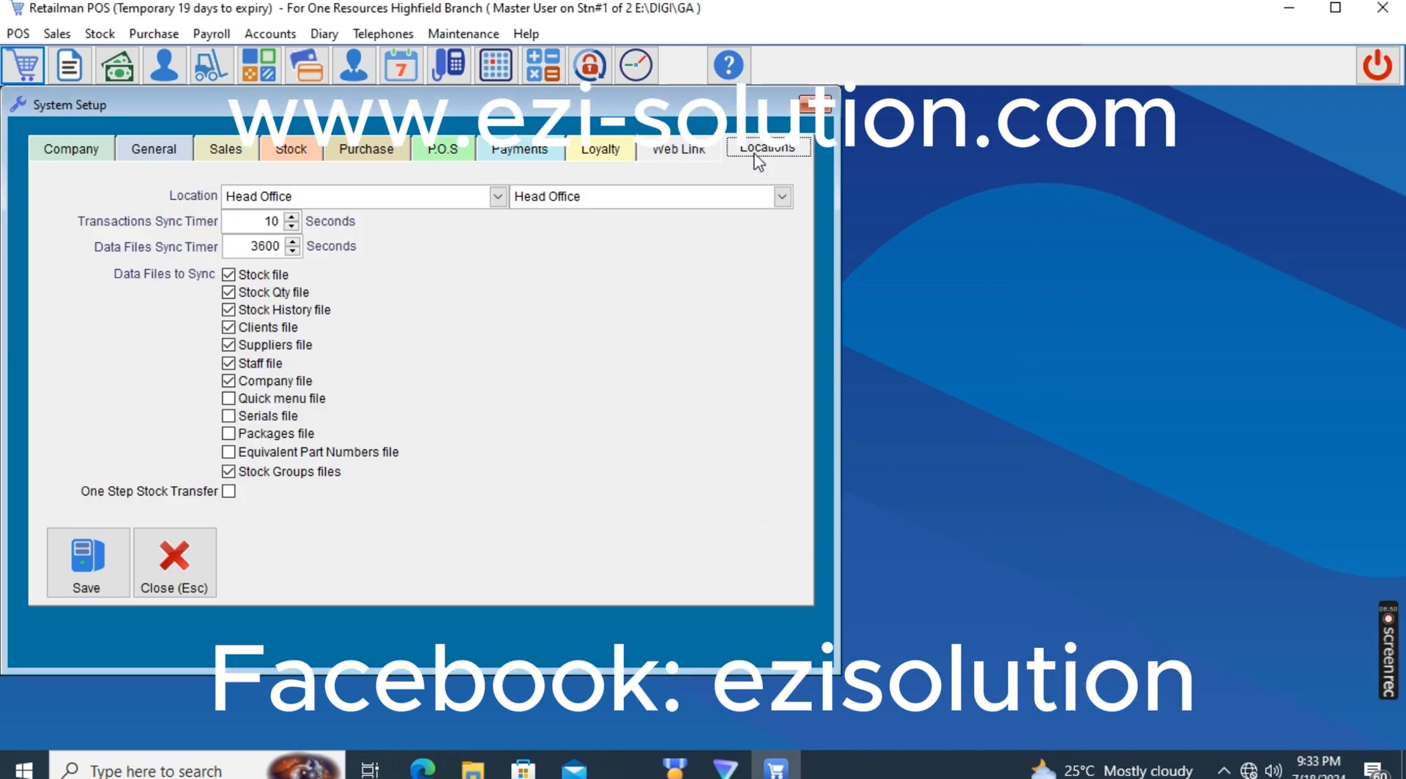
{"action": "left_click", "coordinate": [304, 196]}
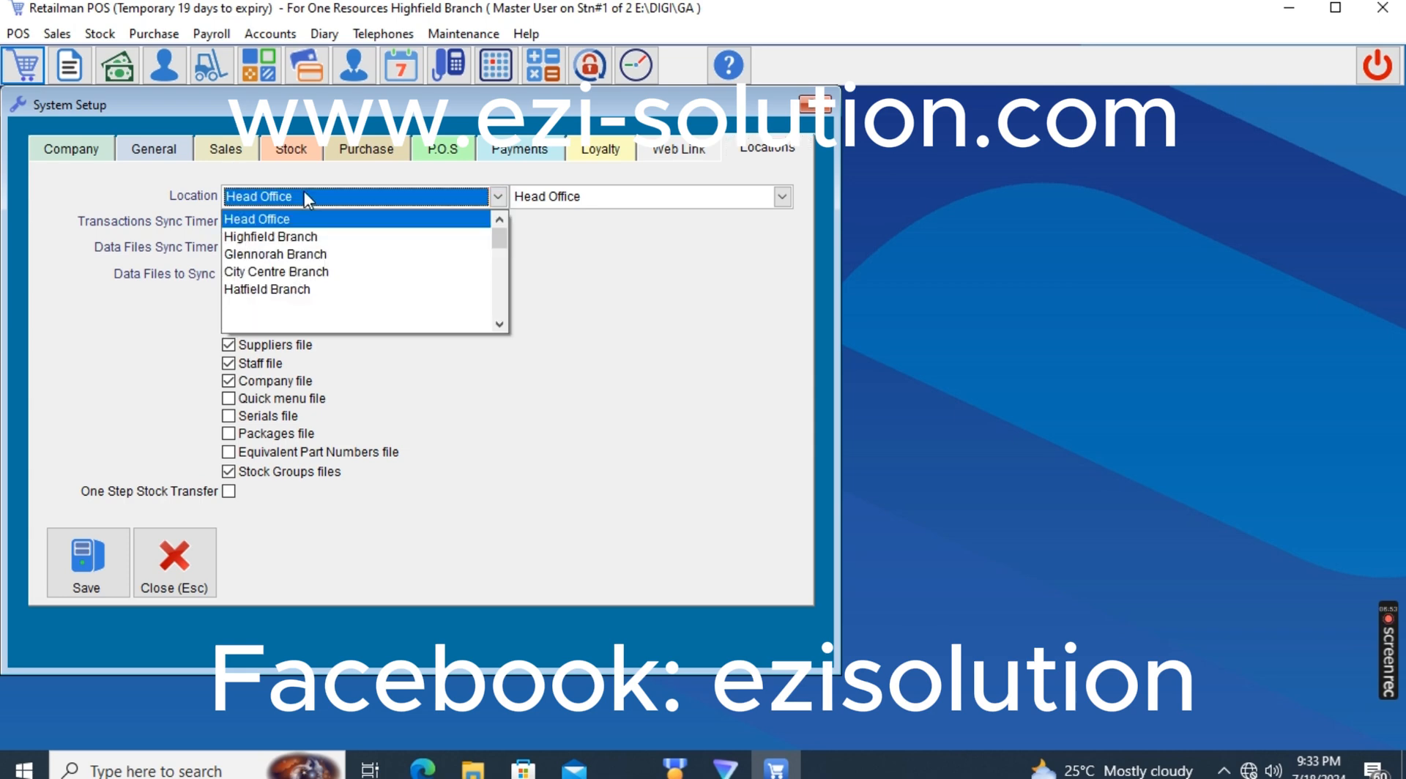
{"action": "left_click", "coordinate": [308, 239]}
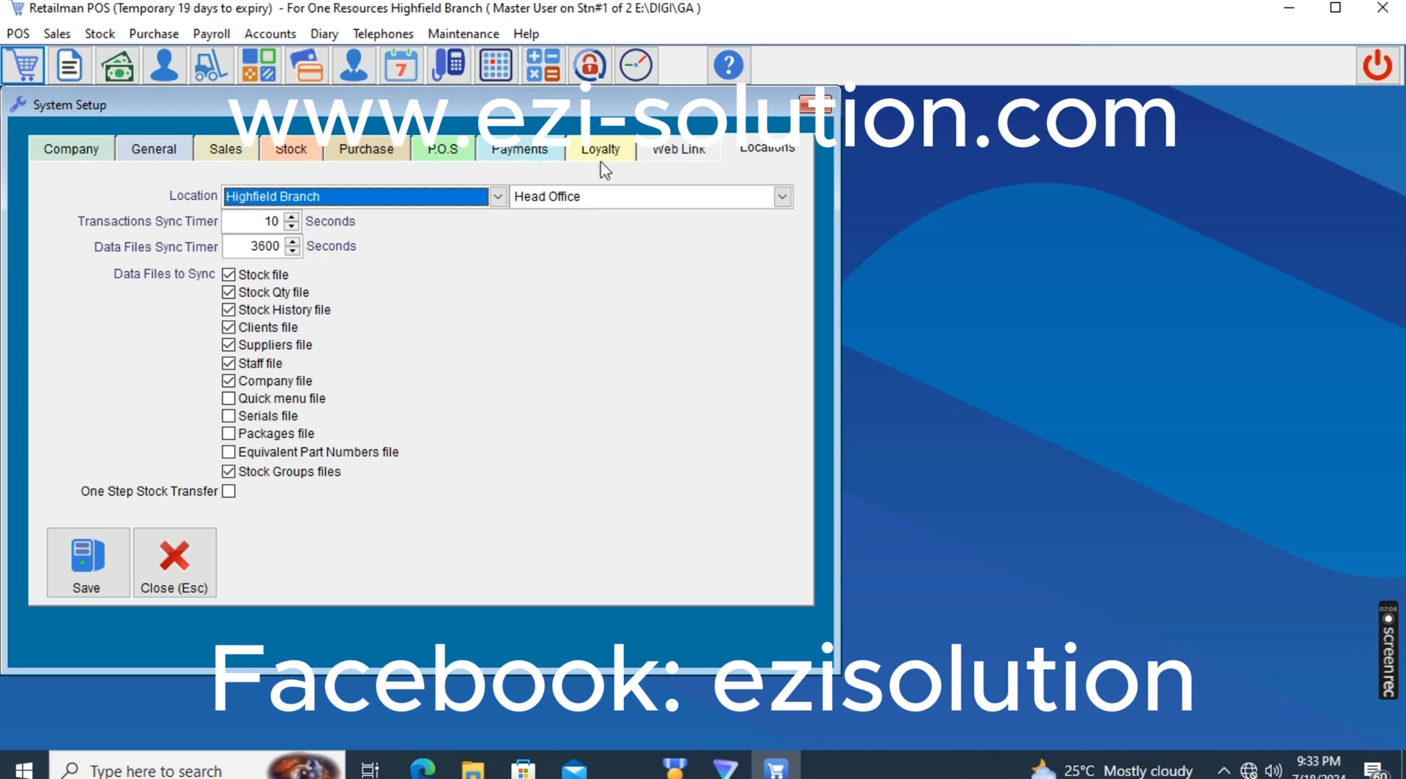
{"action": "left_click", "coordinate": [781, 197]}
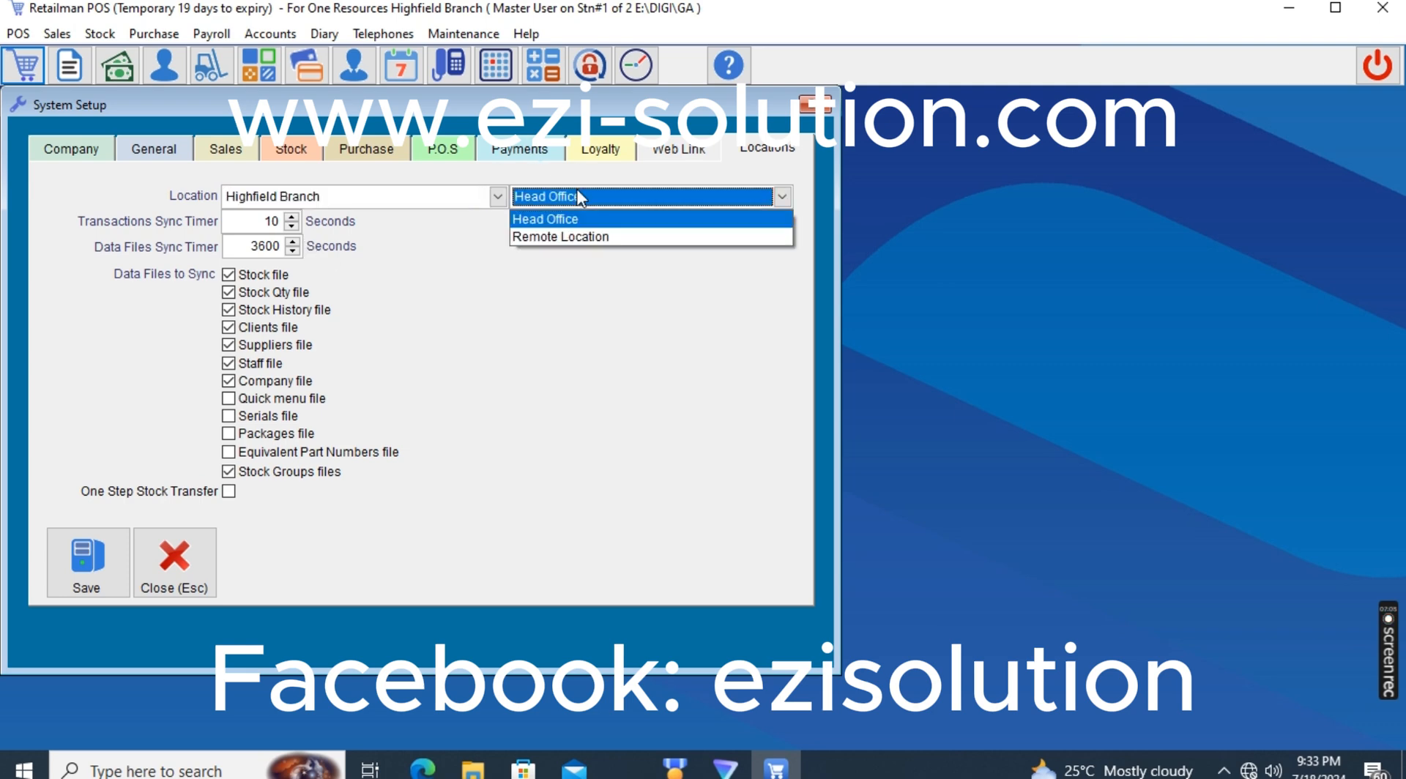
{"action": "left_click", "coordinate": [565, 238]}
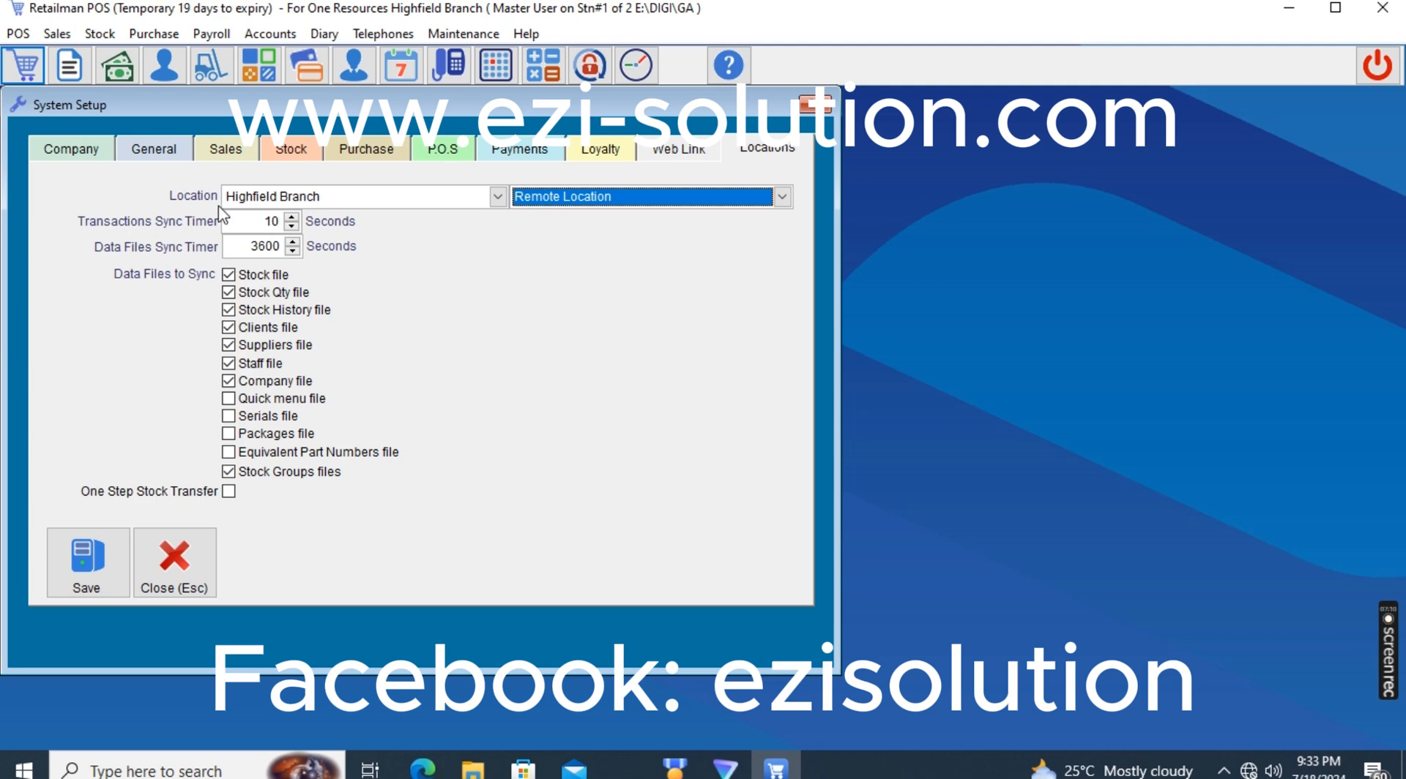
{"action": "left_click_drag", "start_coordinate": [240, 221], "coordinate": [537, 296]}
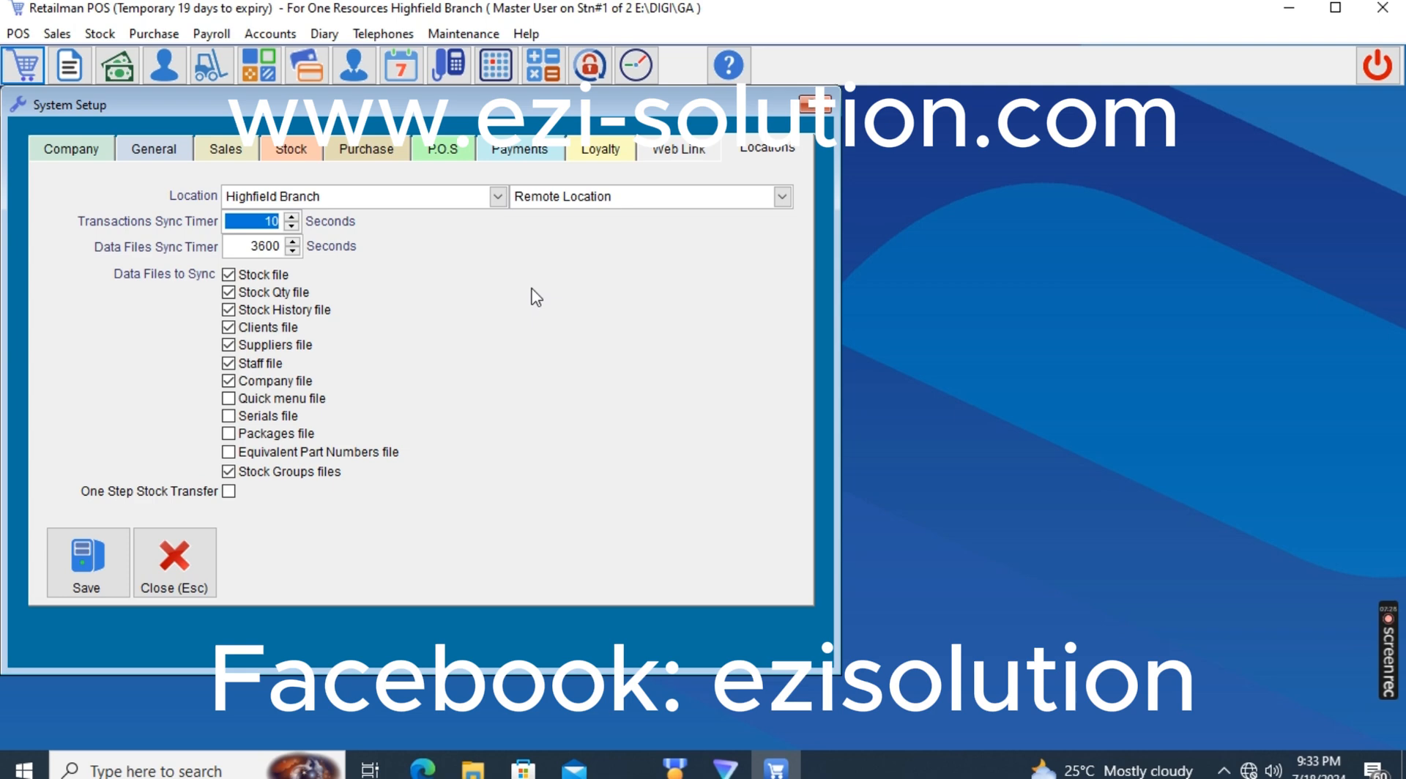
{"action": "left_click_drag", "start_coordinate": [258, 247], "coordinate": [282, 247]}
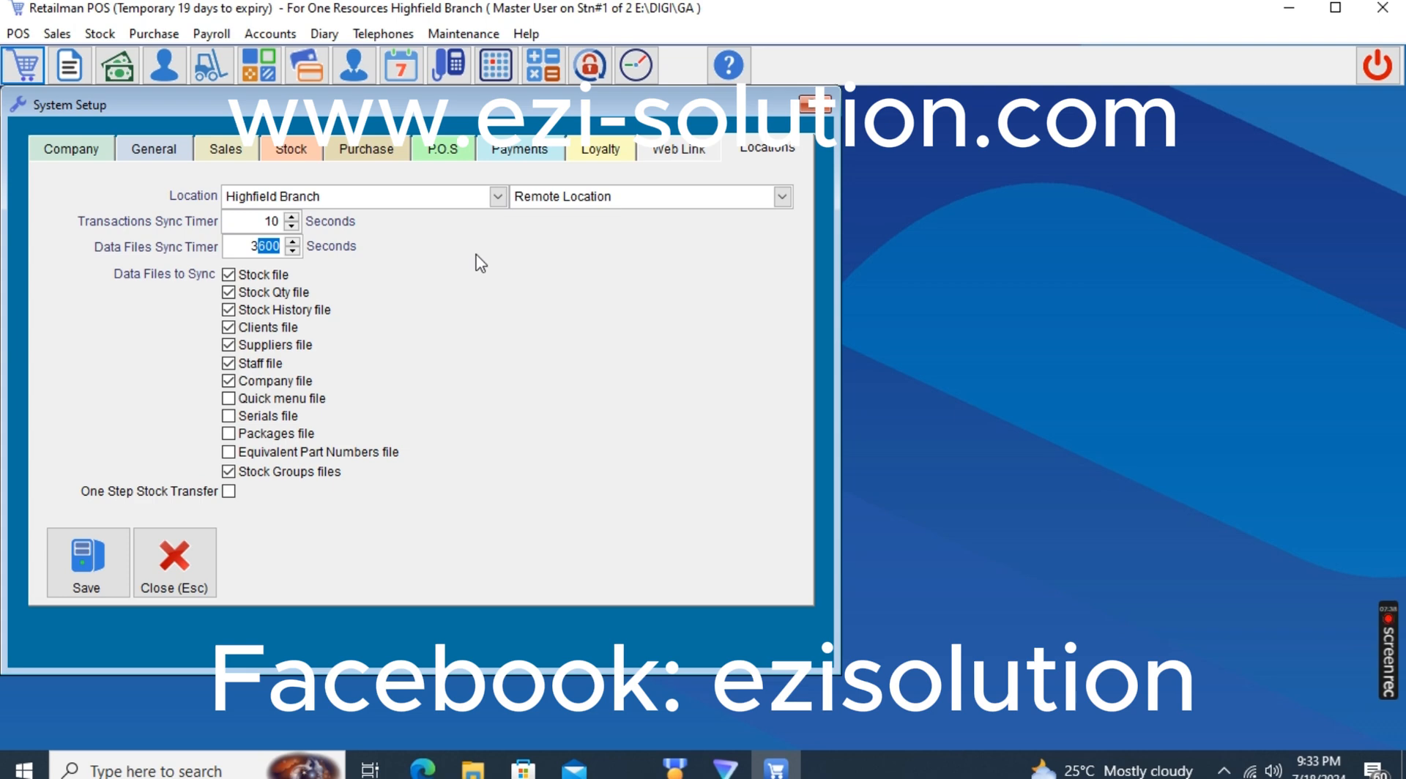
Review the FTP server name, user name and password fields in the web link setup
{"action": "left_click", "coordinate": [679, 150]}
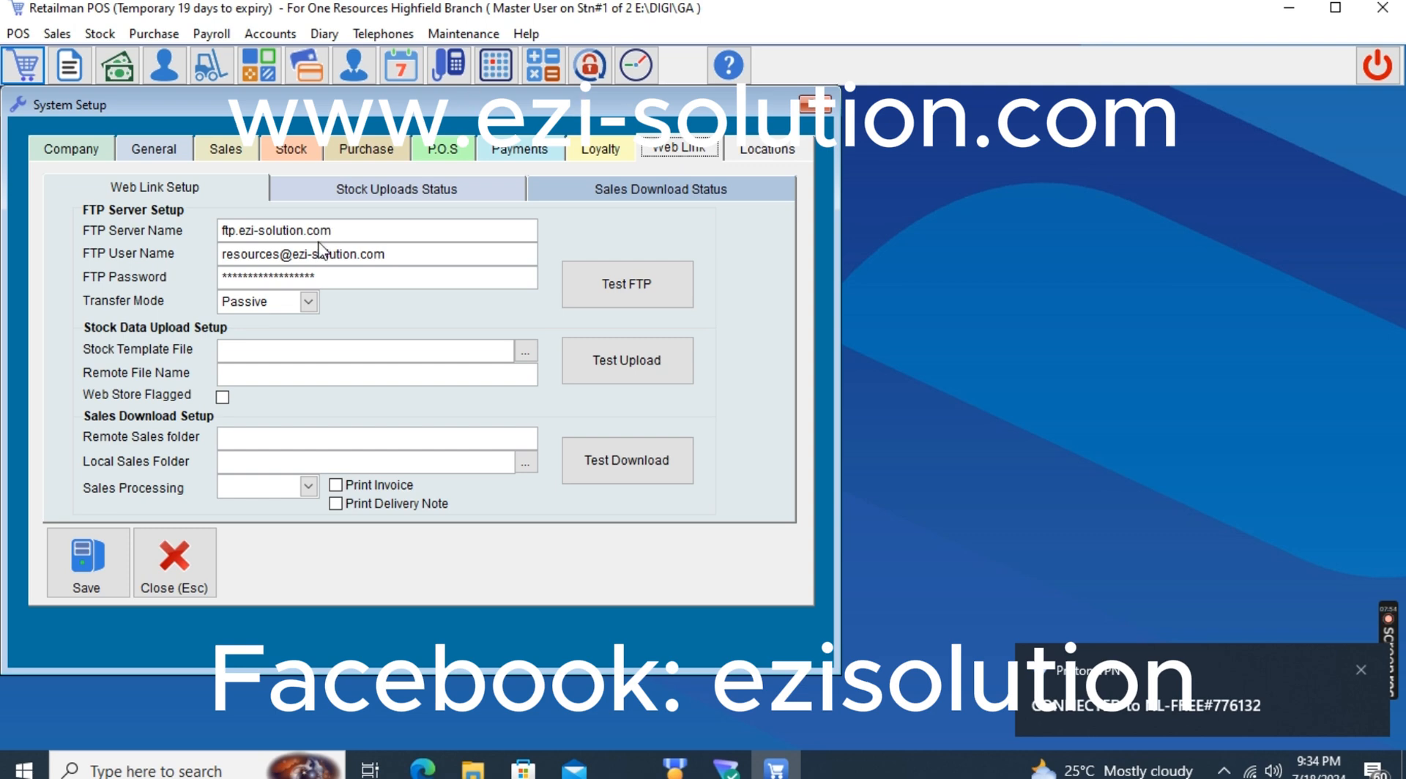
{"action": "left_click_drag", "start_coordinate": [337, 231], "coordinate": [178, 214]}
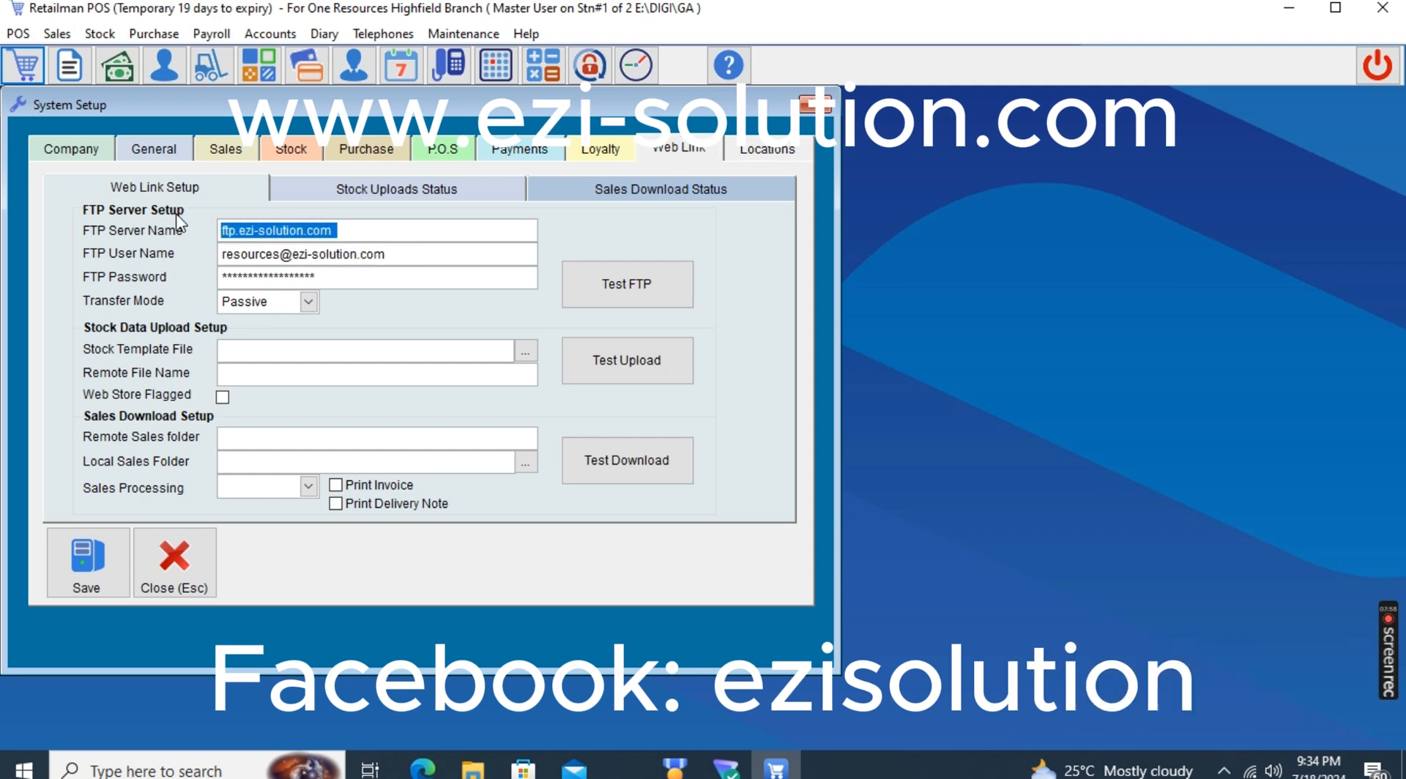
{"action": "left_click", "coordinate": [247, 253]}
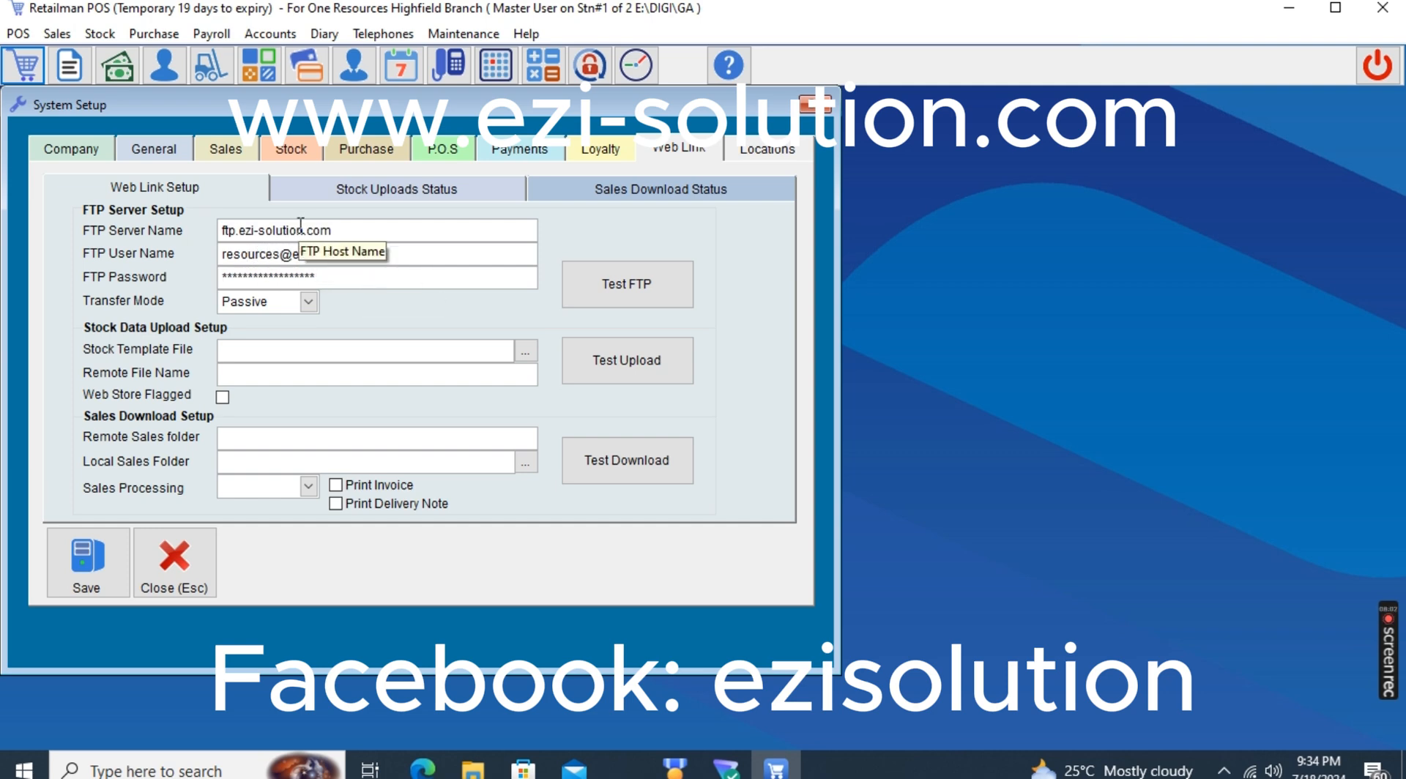
{"action": "left_click_drag", "start_coordinate": [322, 230], "coordinate": [216, 199]}
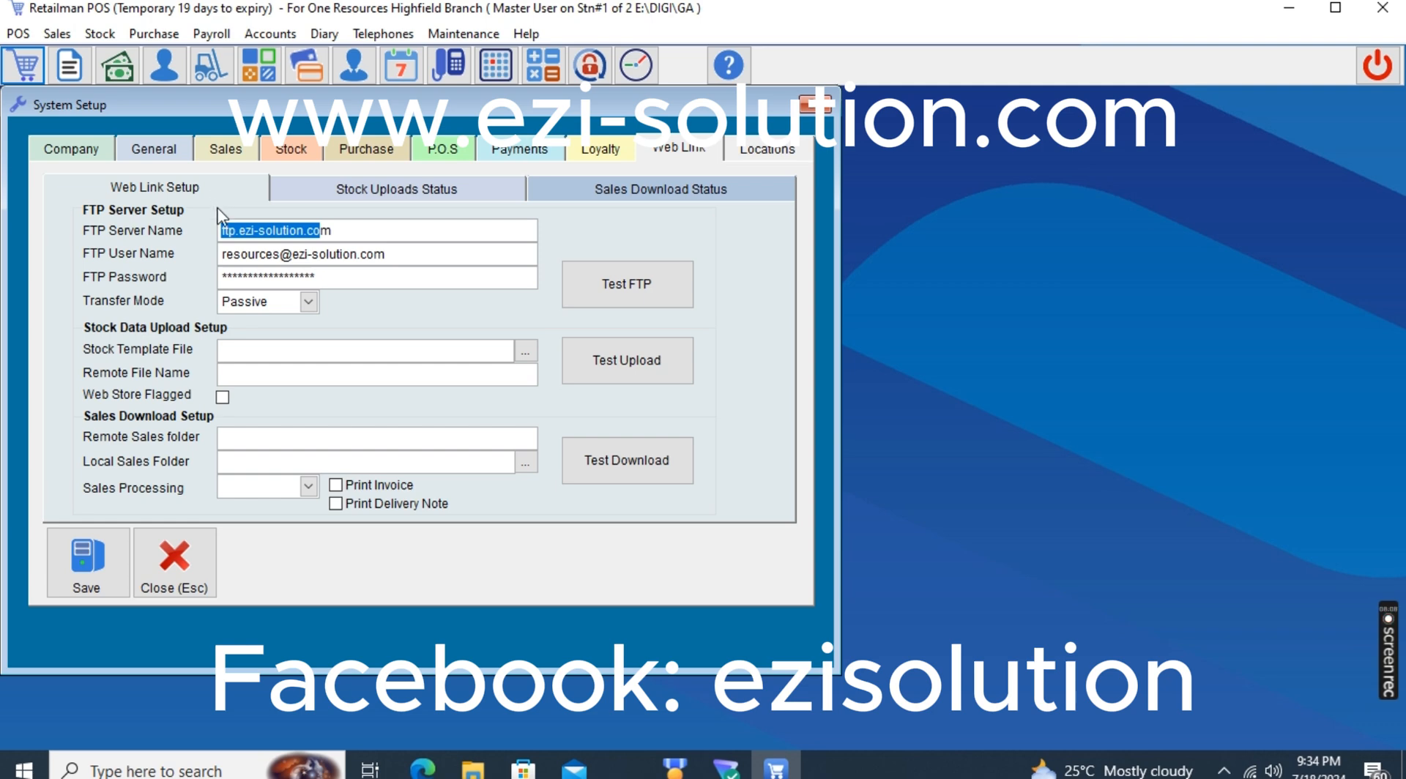
{"action": "left_click_drag", "start_coordinate": [388, 255], "coordinate": [128, 270]}
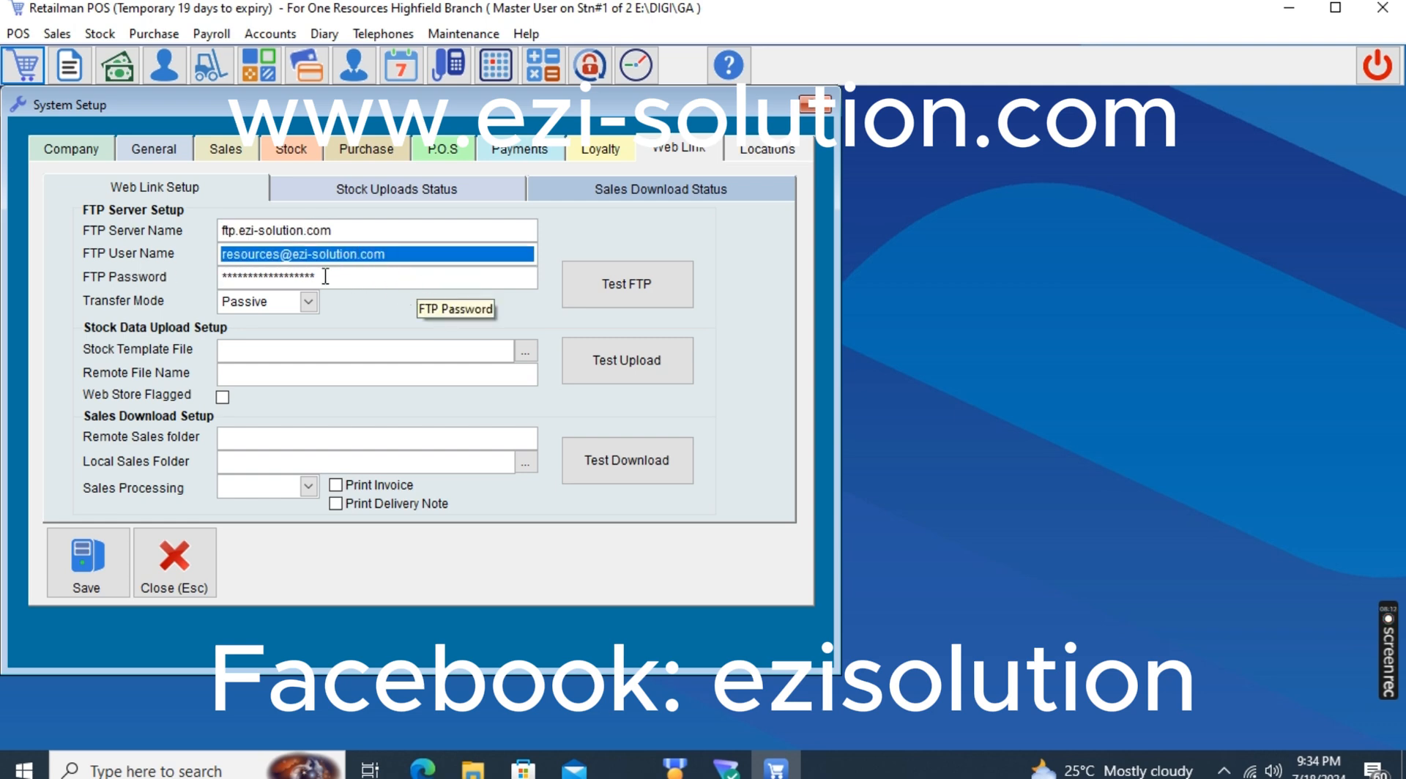
{"action": "left_click_drag", "start_coordinate": [323, 276], "coordinate": [194, 271]}
Test the FTP server connection again and minimize the Retailman POS window
{"action": "left_click", "coordinate": [619, 289]}
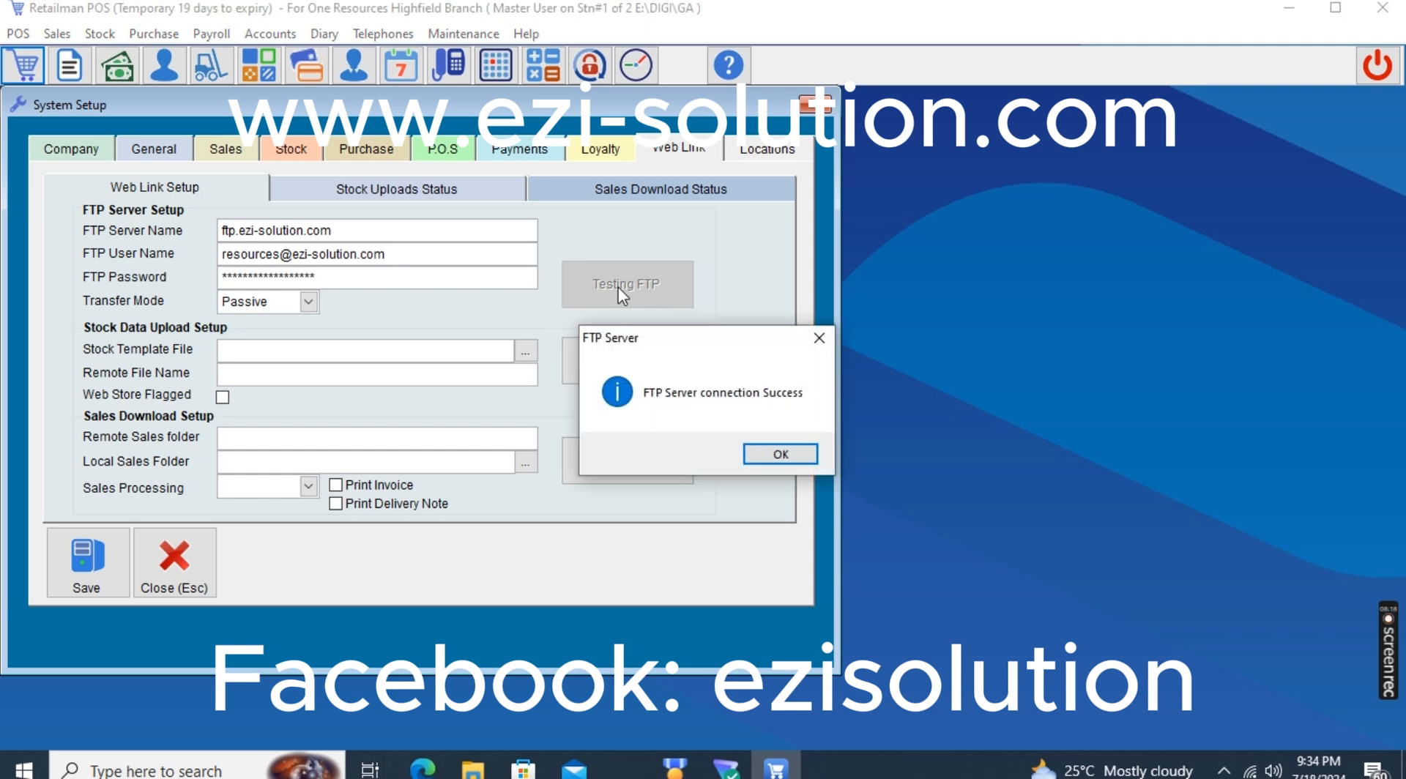
{"action": "left_click", "coordinate": [781, 454]}
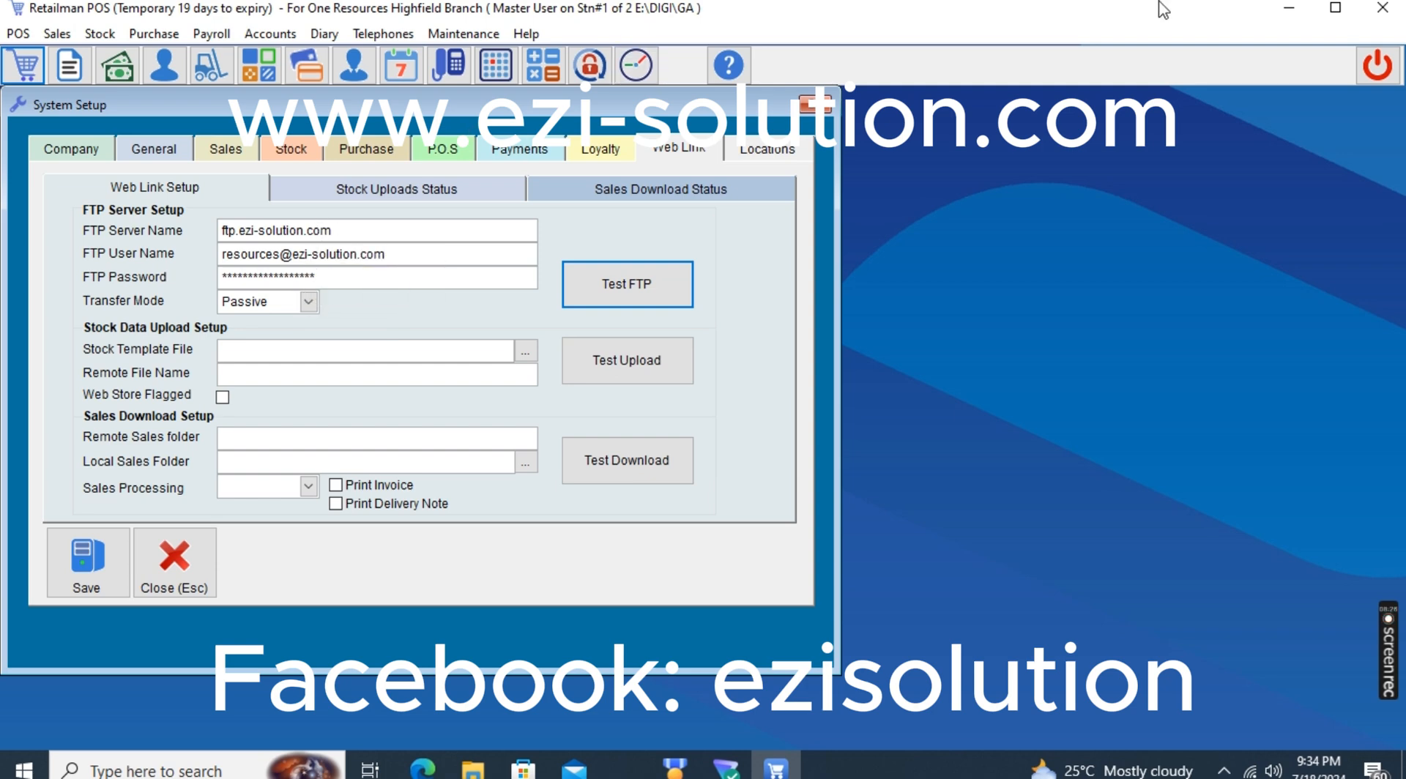
{"action": "left_click", "coordinate": [1290, 7]}
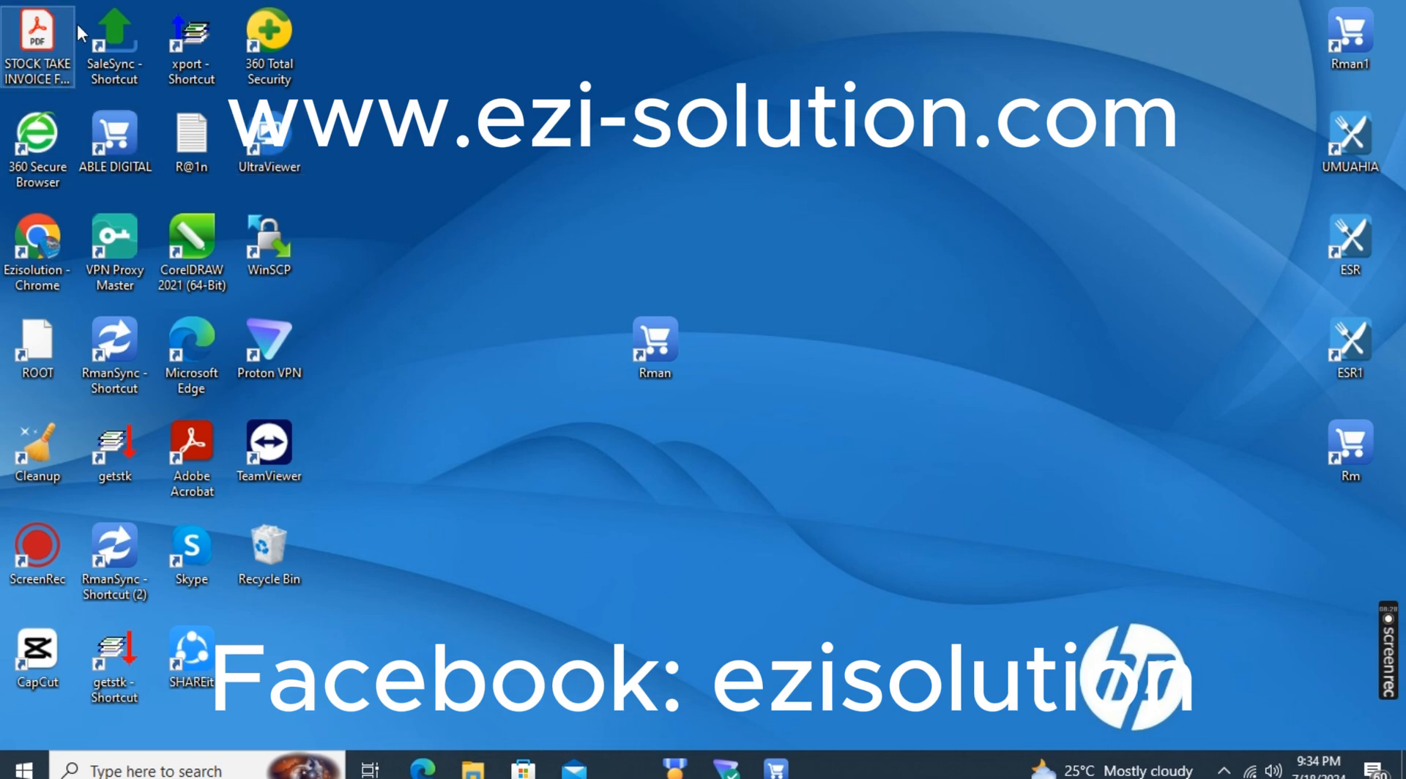
Open WinSCP, log in to the saved resources FTP site and look through the folders in its root directory
{"action": "double_click", "coordinate": [261, 251]}
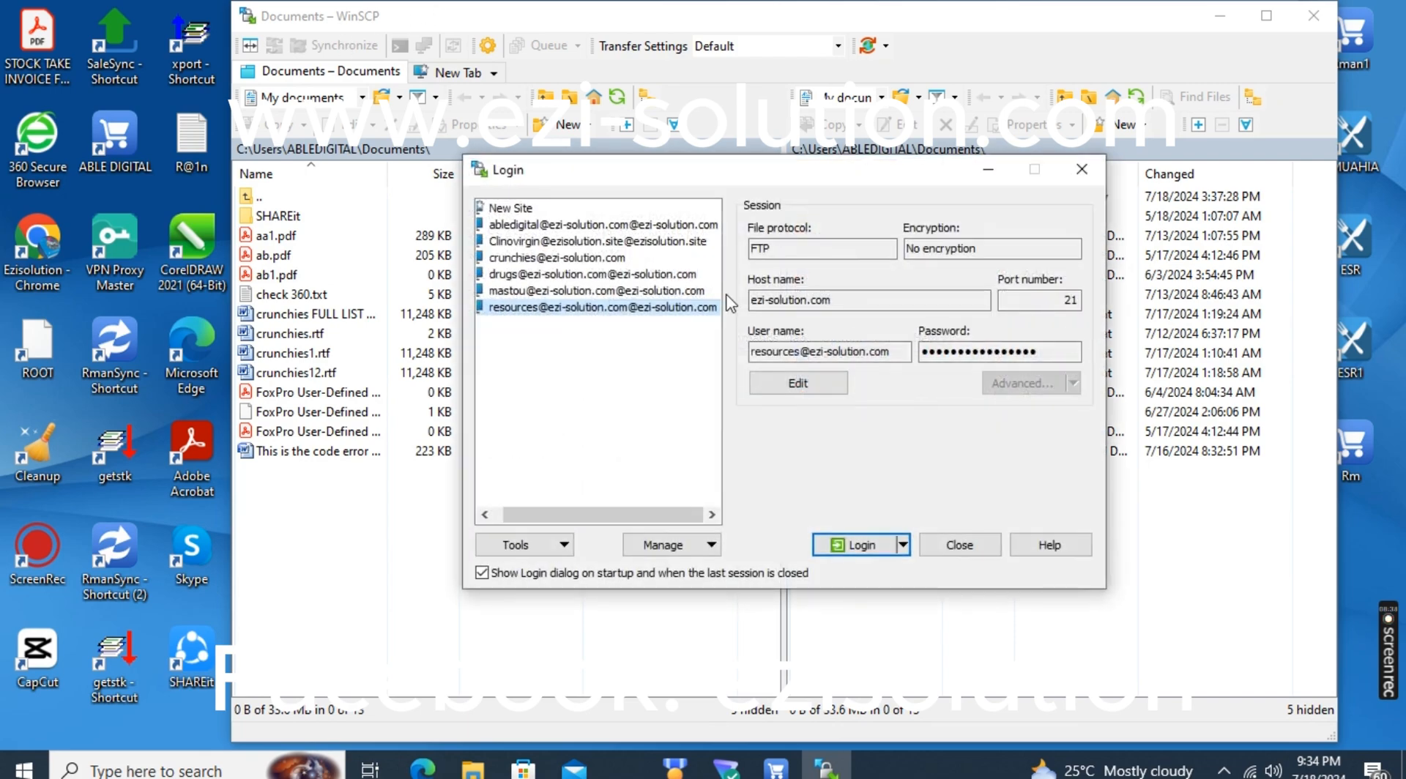
{"action": "left_click", "coordinate": [851, 546]}
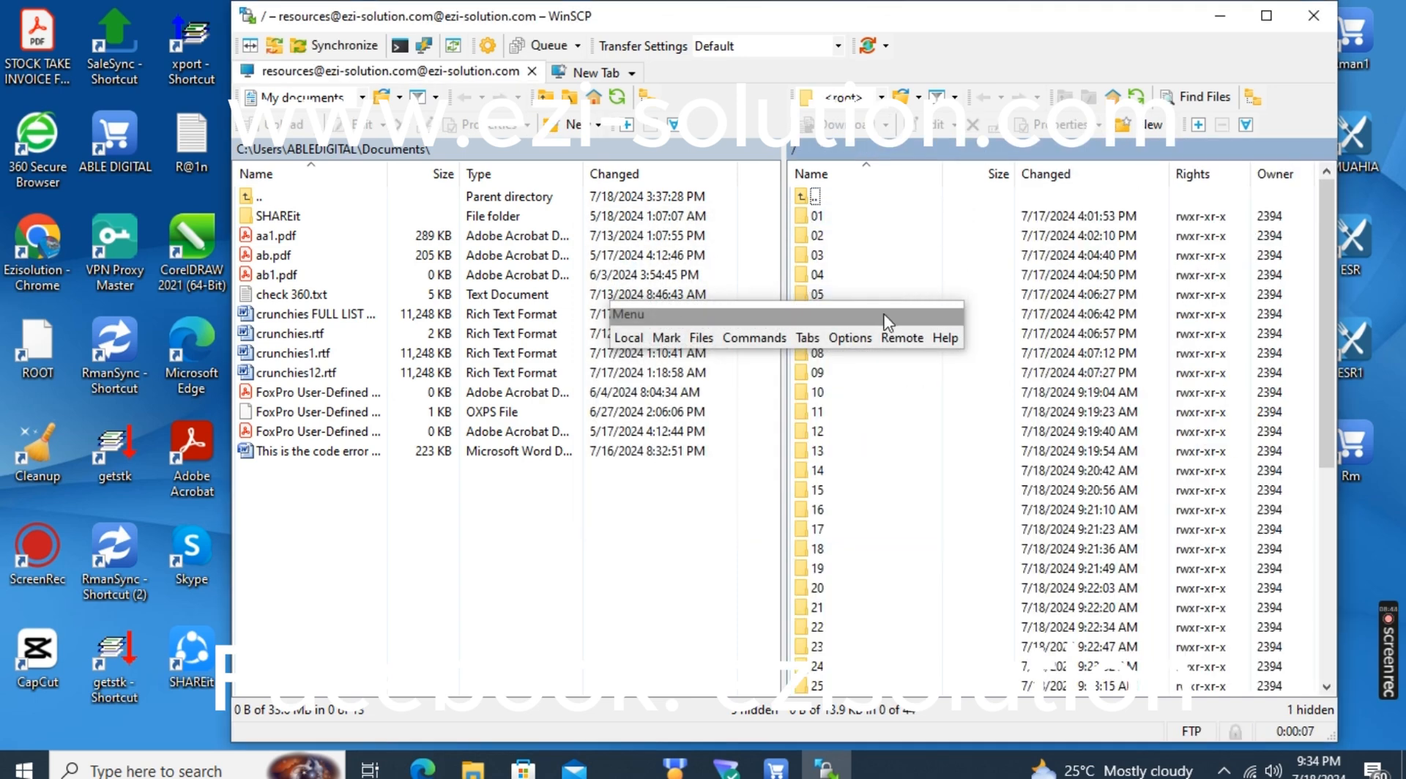
{"action": "left_click_drag", "start_coordinate": [901, 323], "coordinate": [505, 758]}
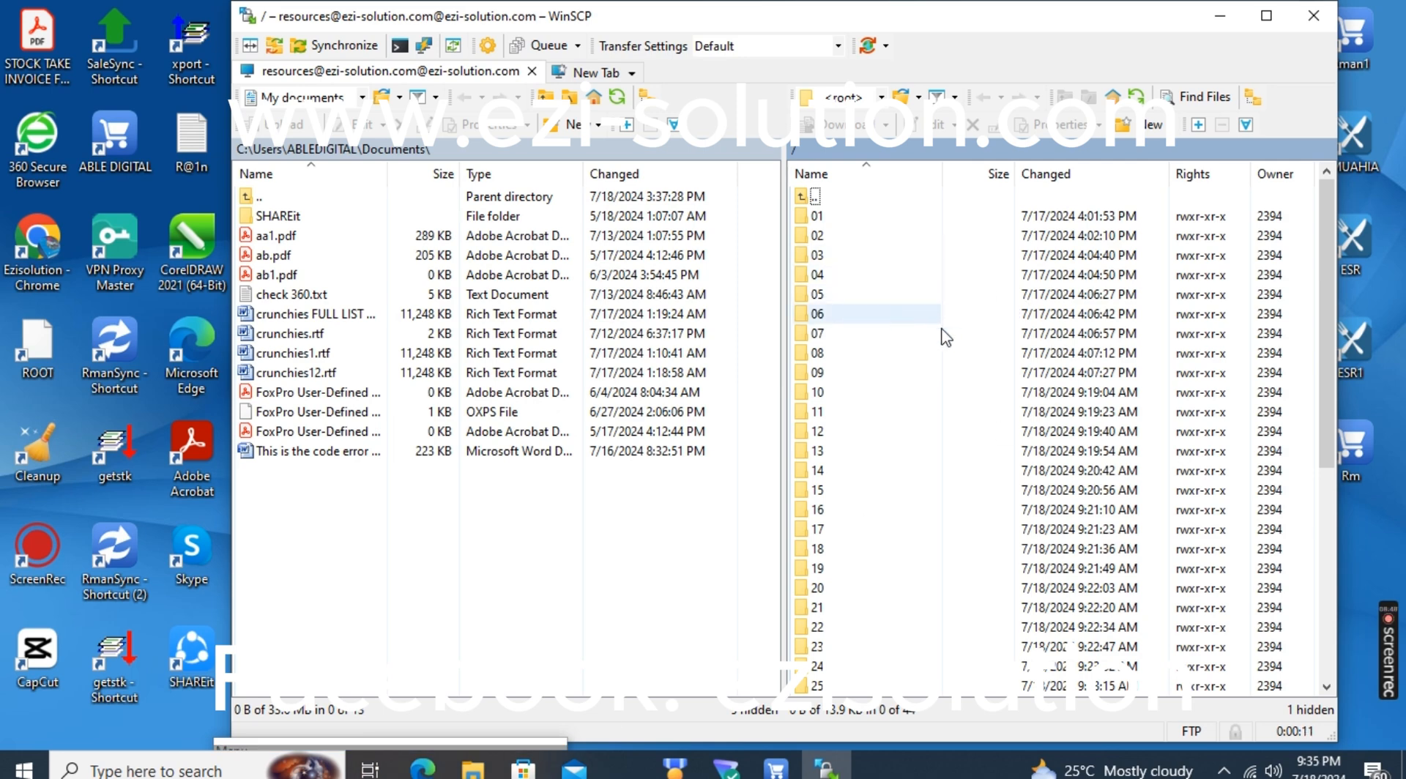
{"action": "left_click_drag", "start_coordinate": [1333, 331], "coordinate": [1326, 372]}
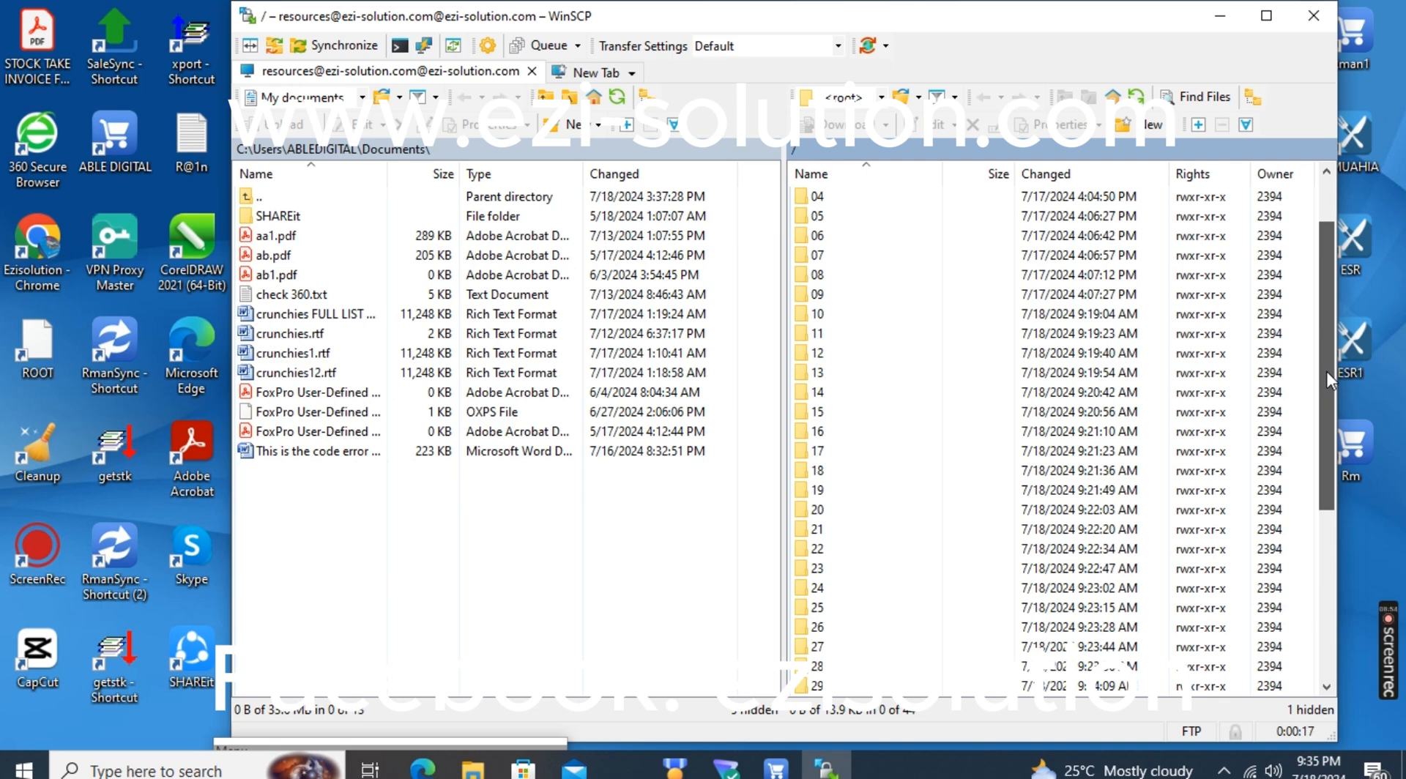
{"action": "left_click_drag", "start_coordinate": [1327, 373], "coordinate": [1326, 430]}
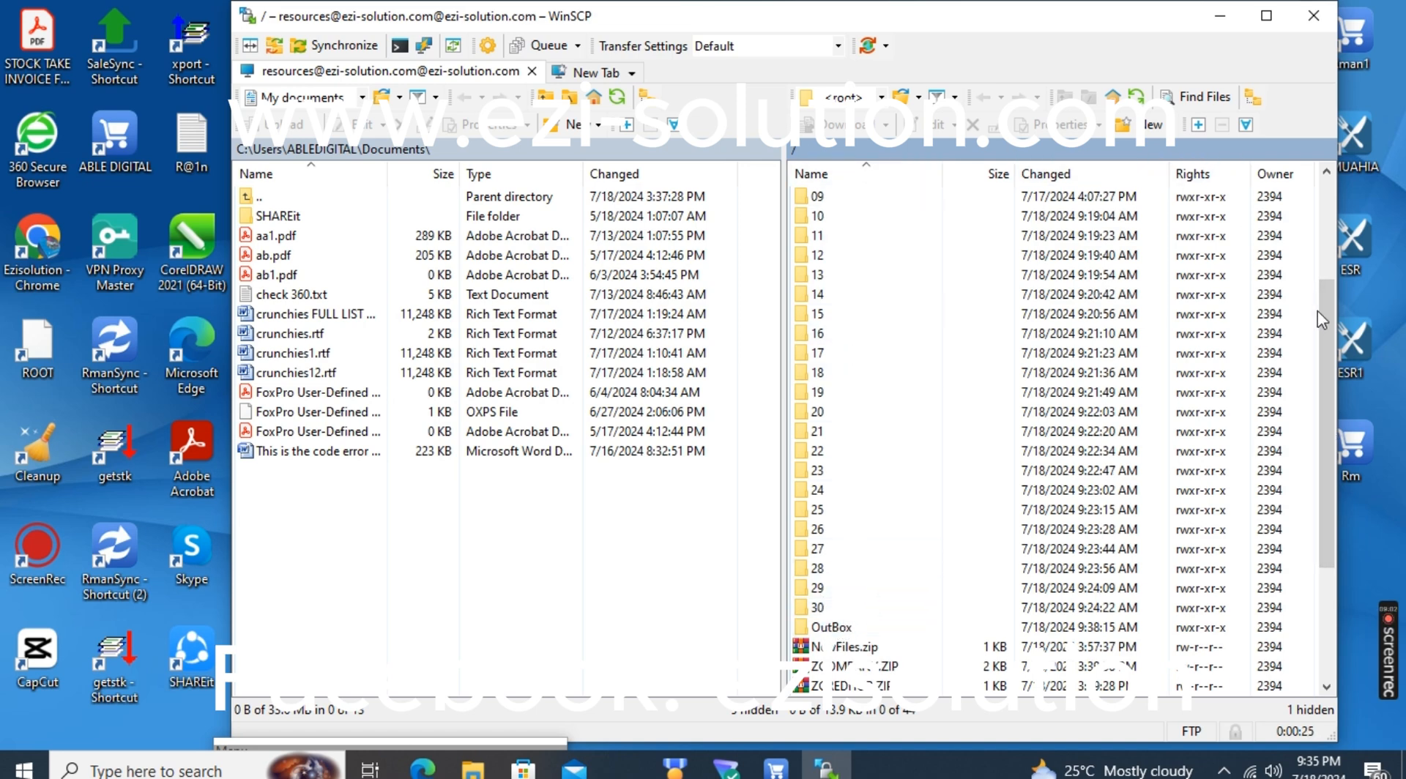
{"action": "left_click_drag", "start_coordinate": [1319, 401], "coordinate": [1313, 304]}
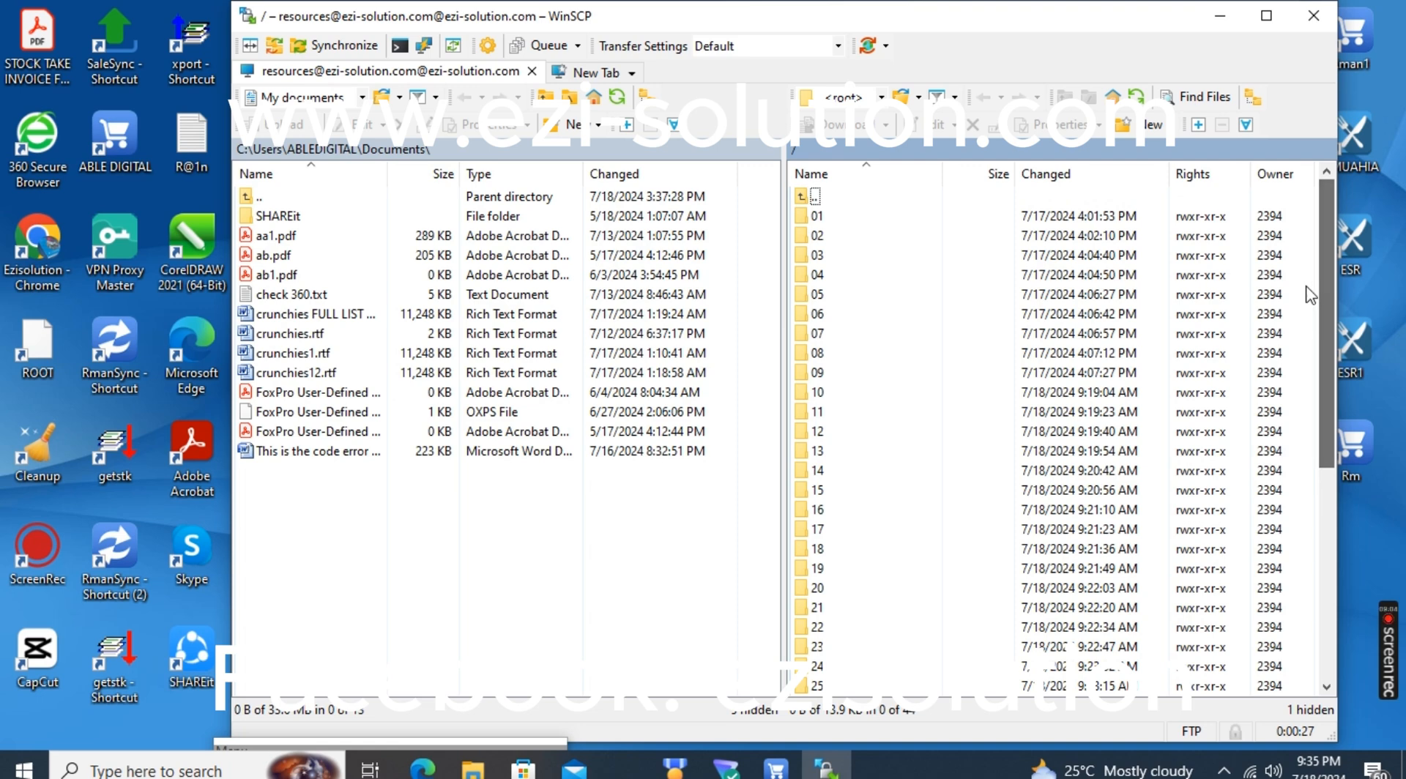
Create a folder named 31 in the remote root directory, check the listing, and close WinSCP without saving a workspace
{"action": "left_click", "coordinate": [1135, 136]}
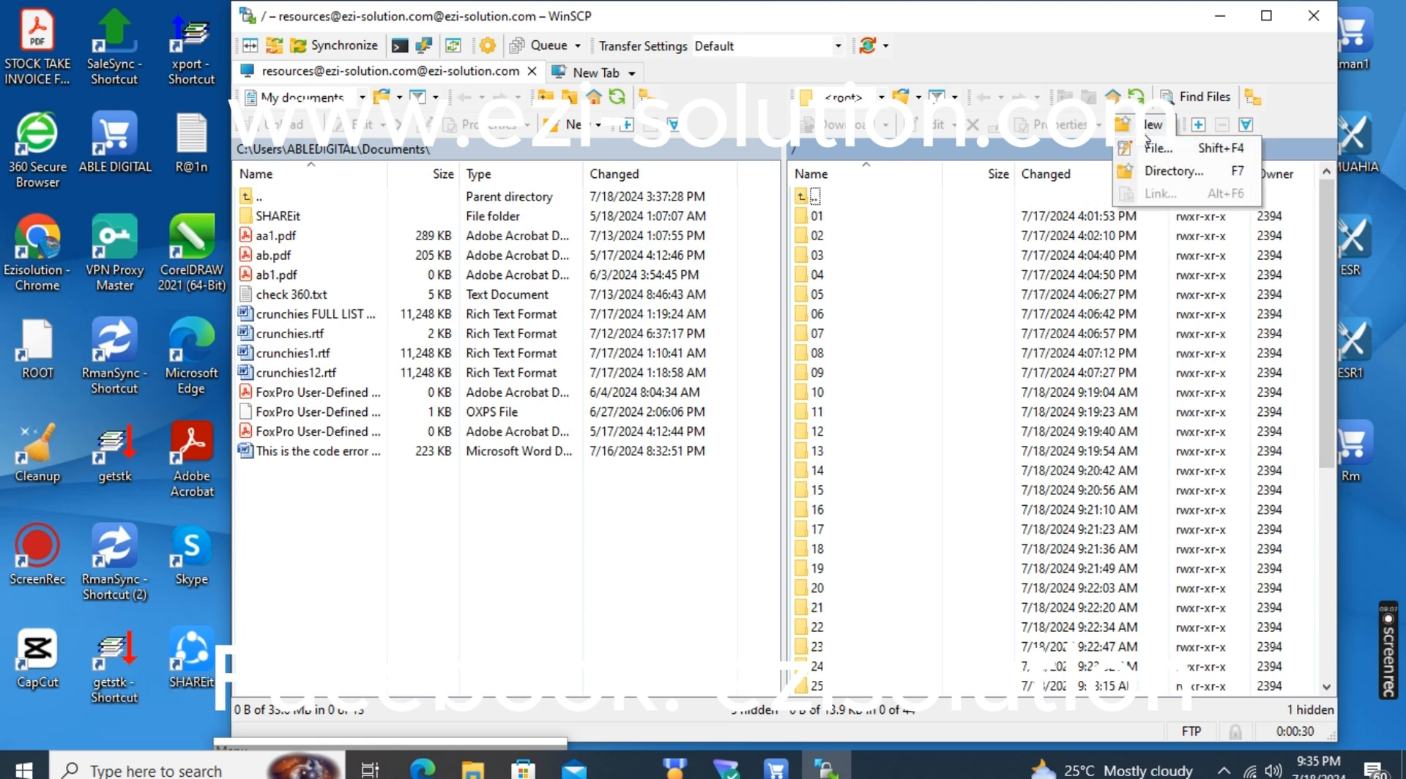
{"action": "left_click", "coordinate": [1146, 173]}
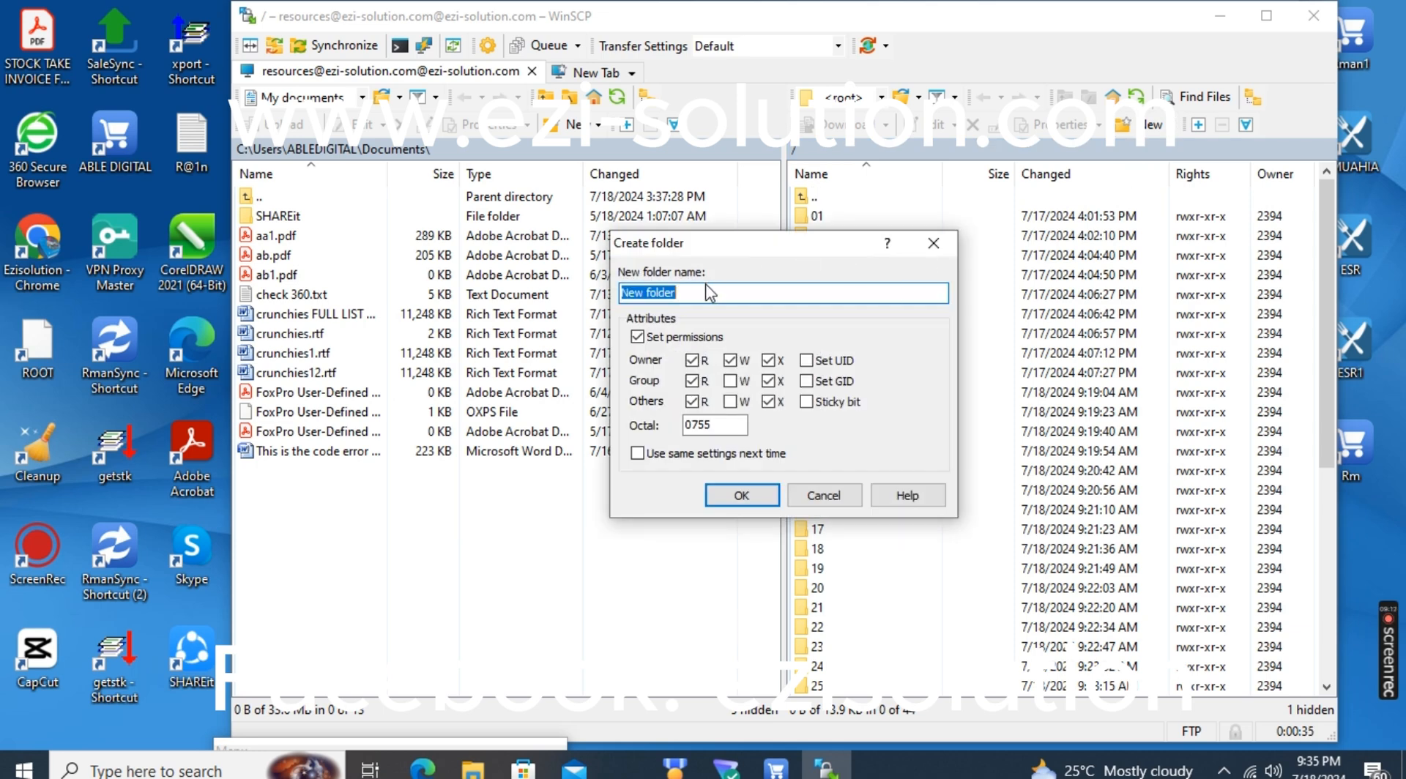
{"action": "type", "text": "31"}
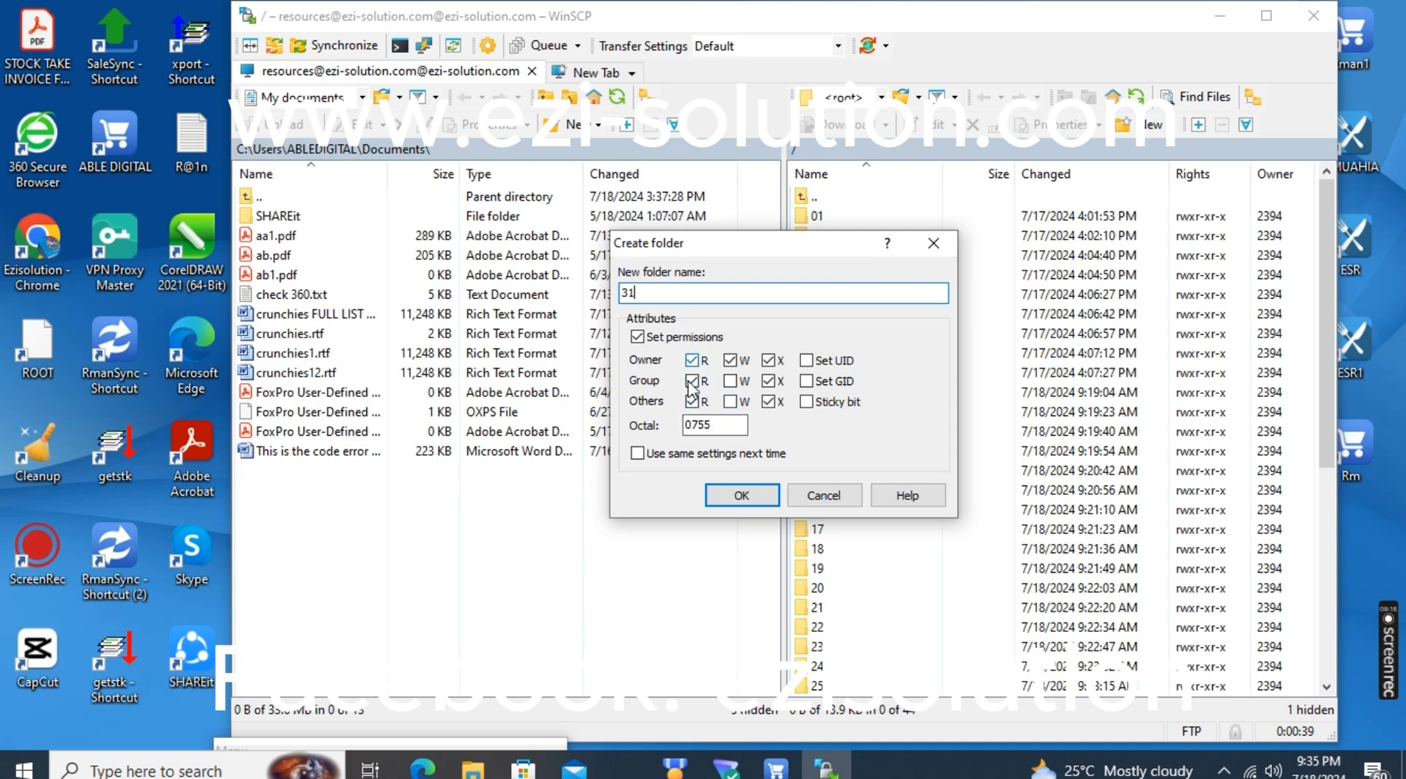
{"action": "left_click", "coordinate": [753, 498]}
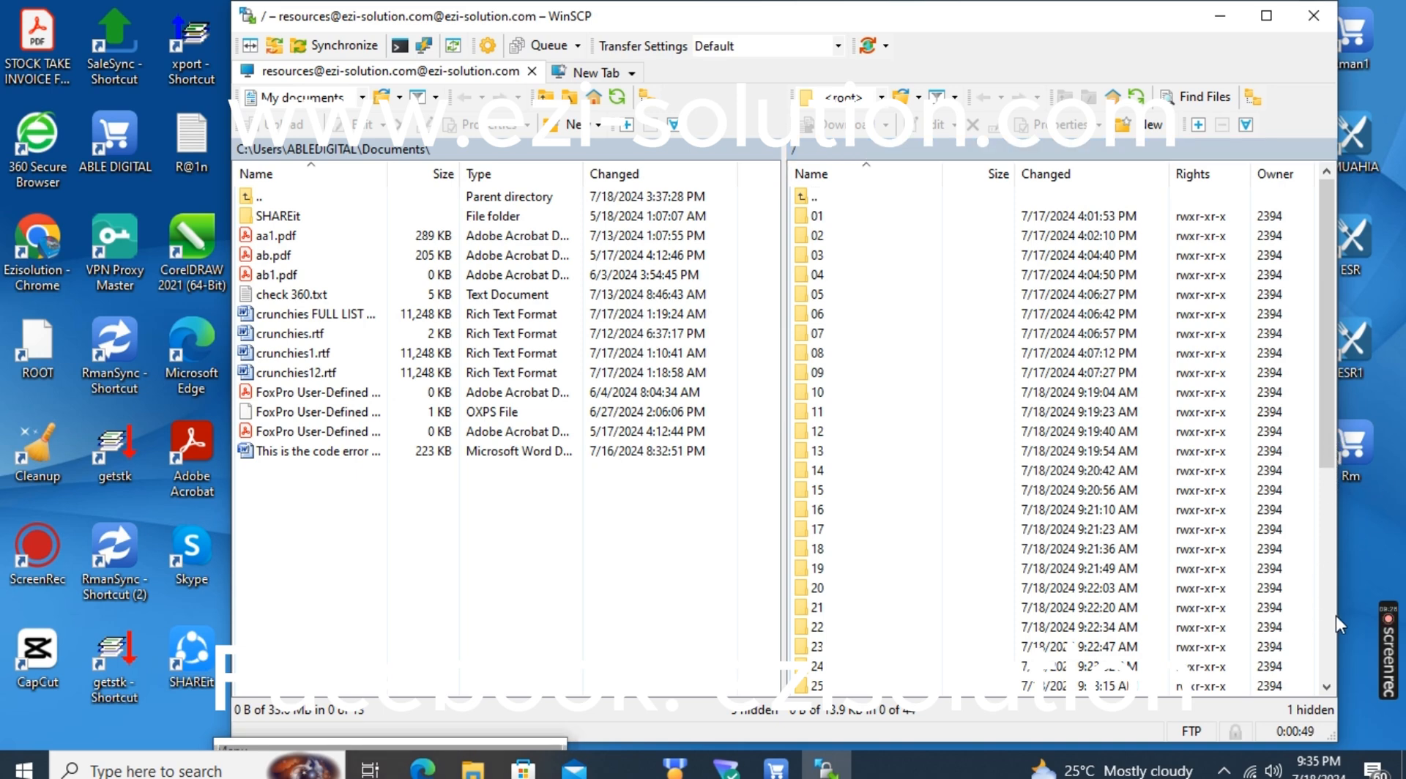
{"action": "scroll", "coordinate": [1332, 655], "scroll_direction": "down", "scroll_amount": 2}
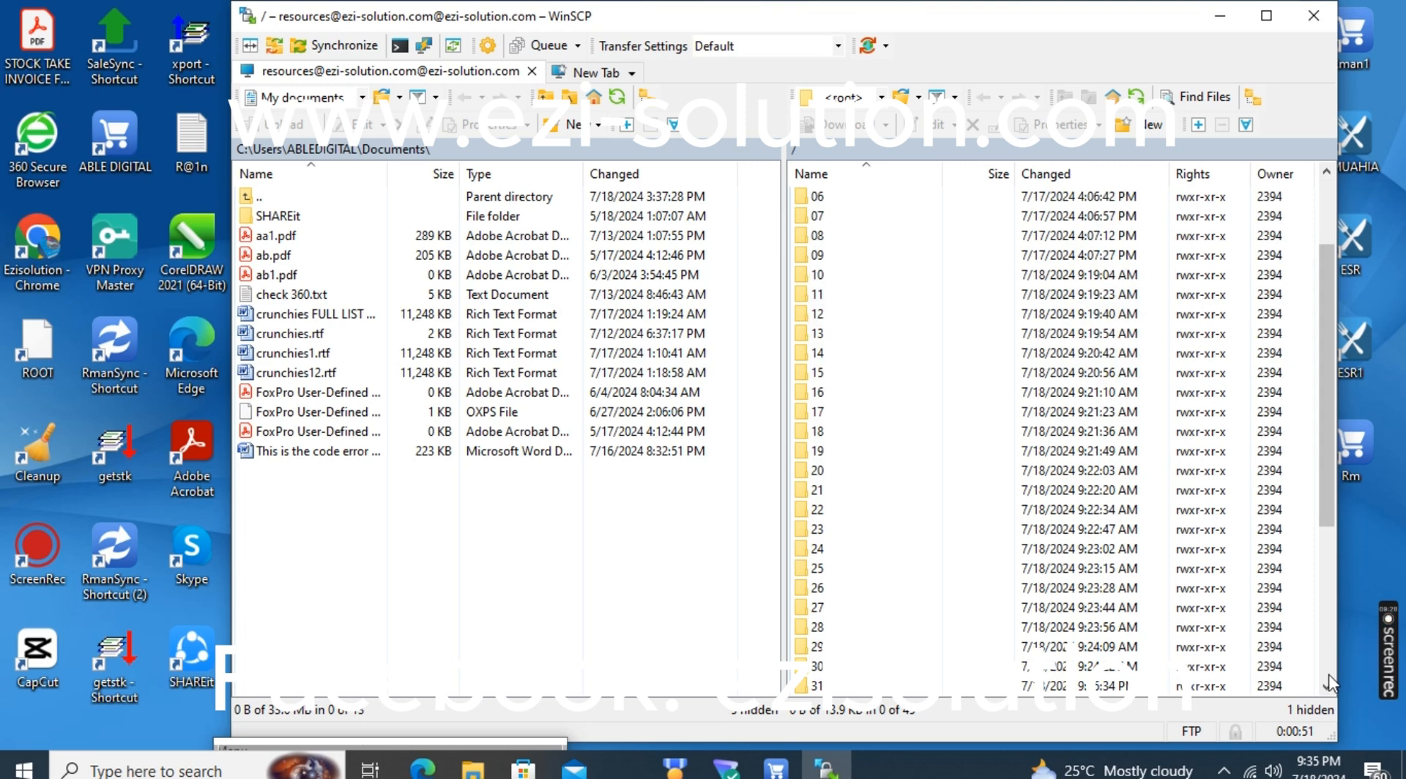
{"action": "left_click", "coordinate": [1326, 686]}
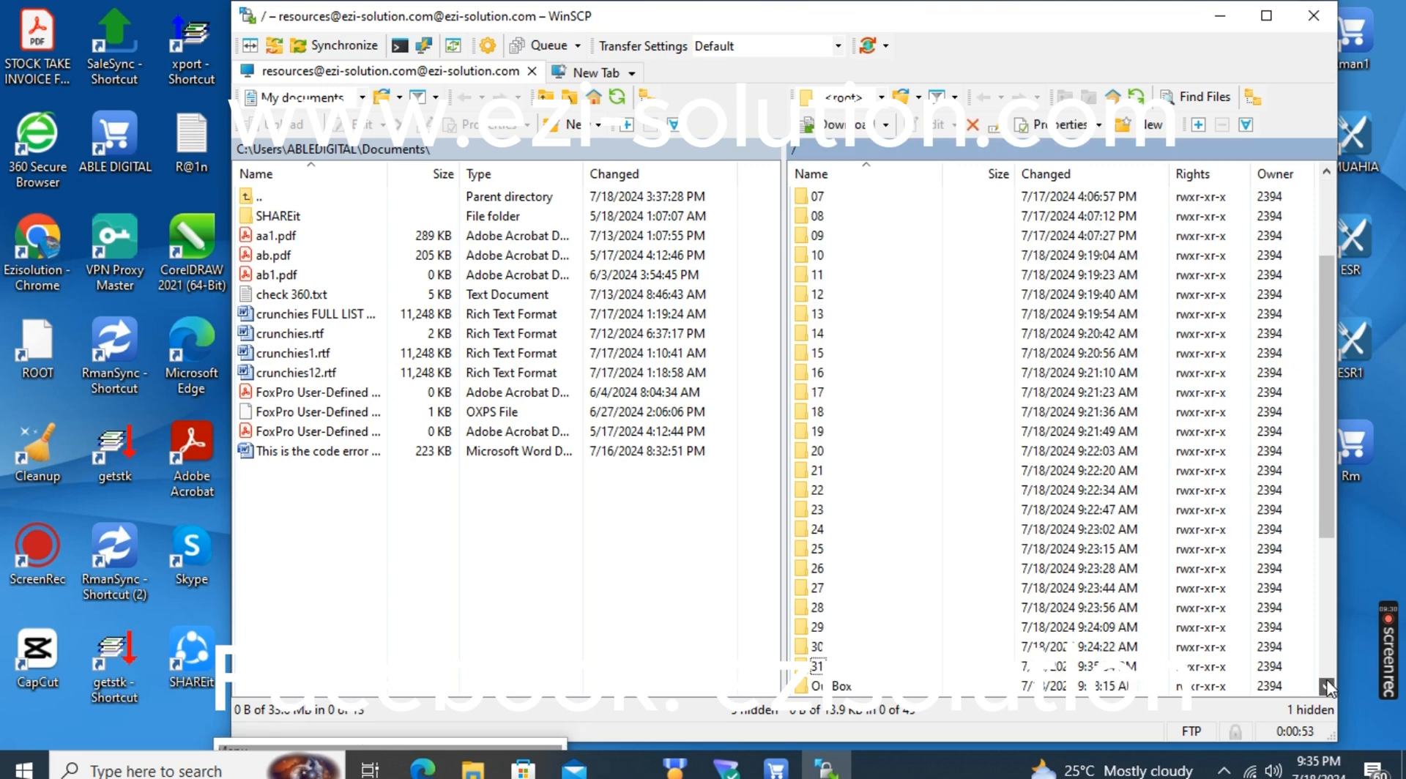
{"action": "scroll", "coordinate": [1326, 686], "scroll_direction": "down", "scroll_amount": 4}
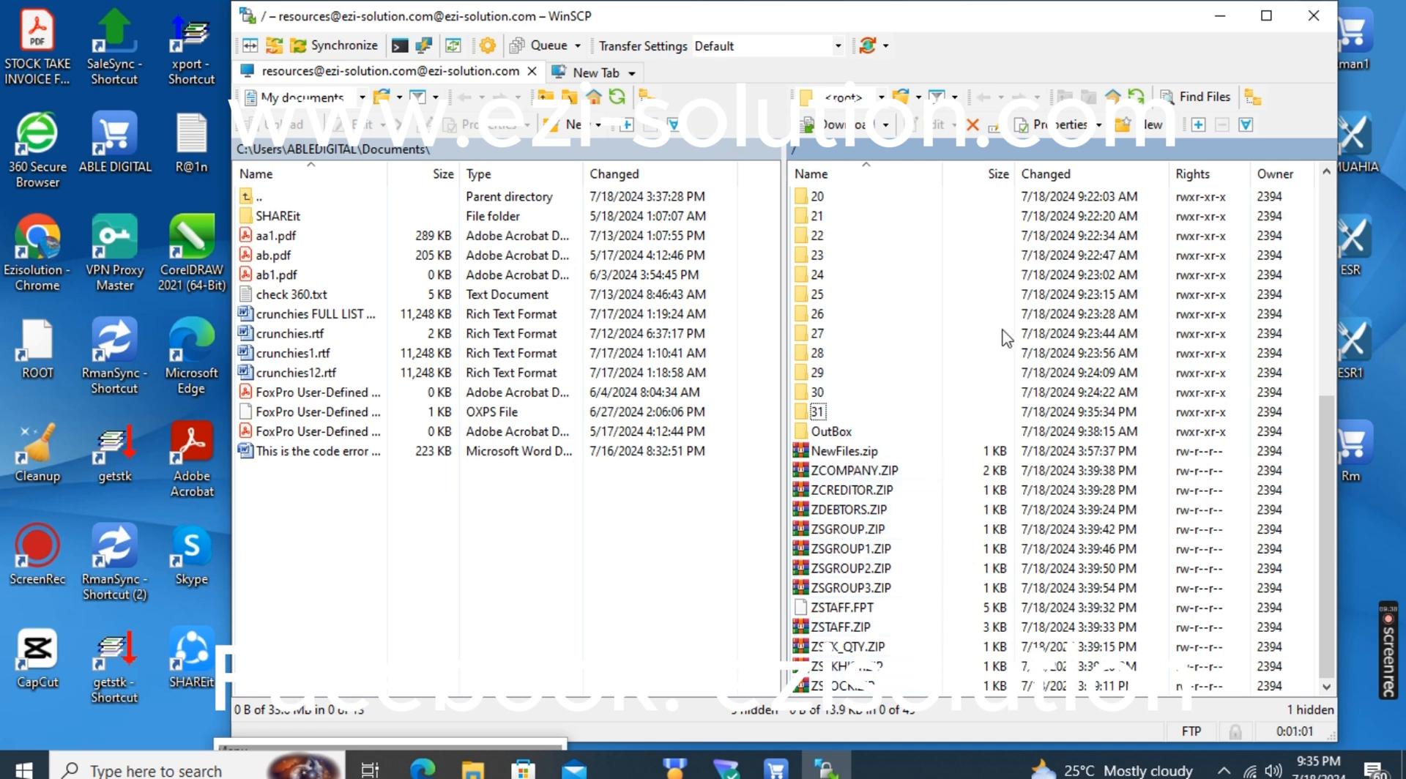
{"action": "left_click", "coordinate": [1313, 22]}
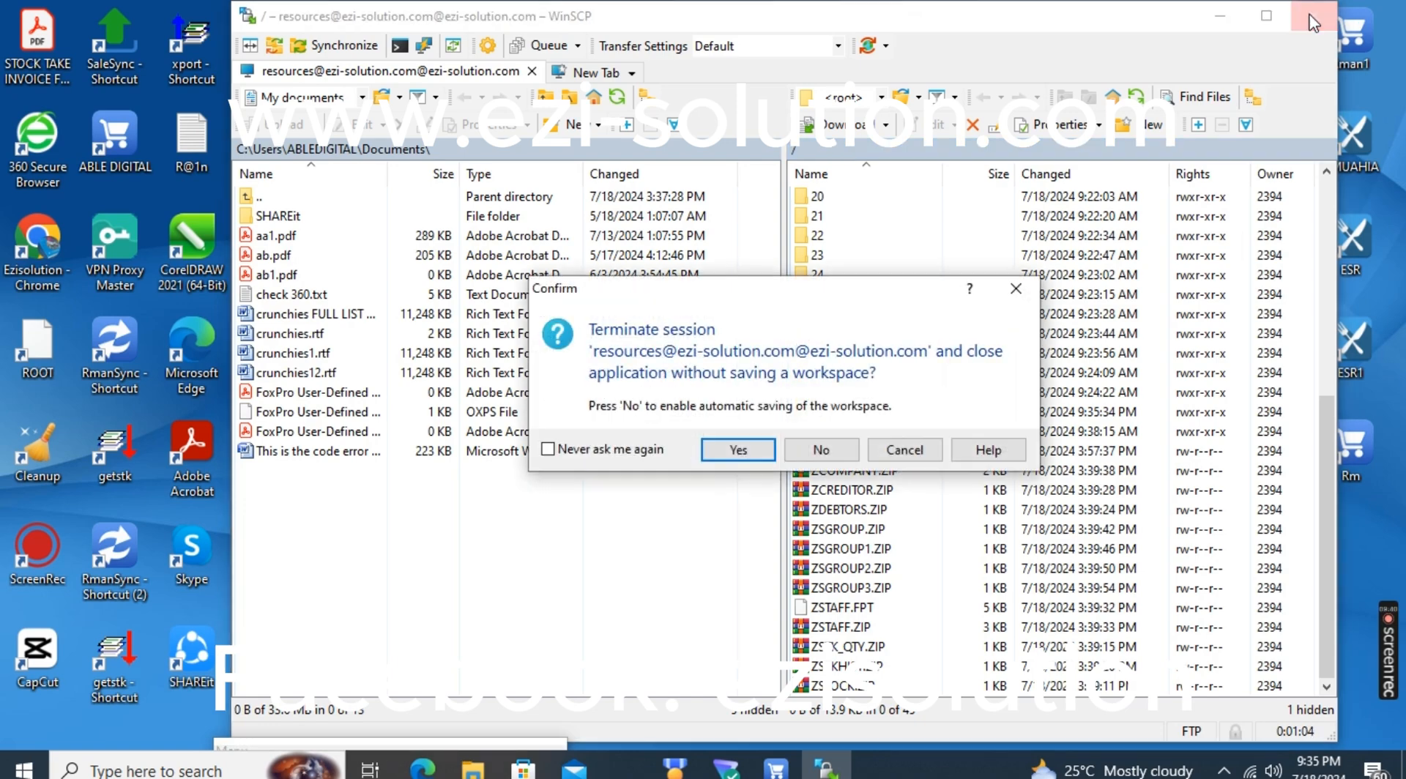
{"action": "left_click", "coordinate": [736, 450]}
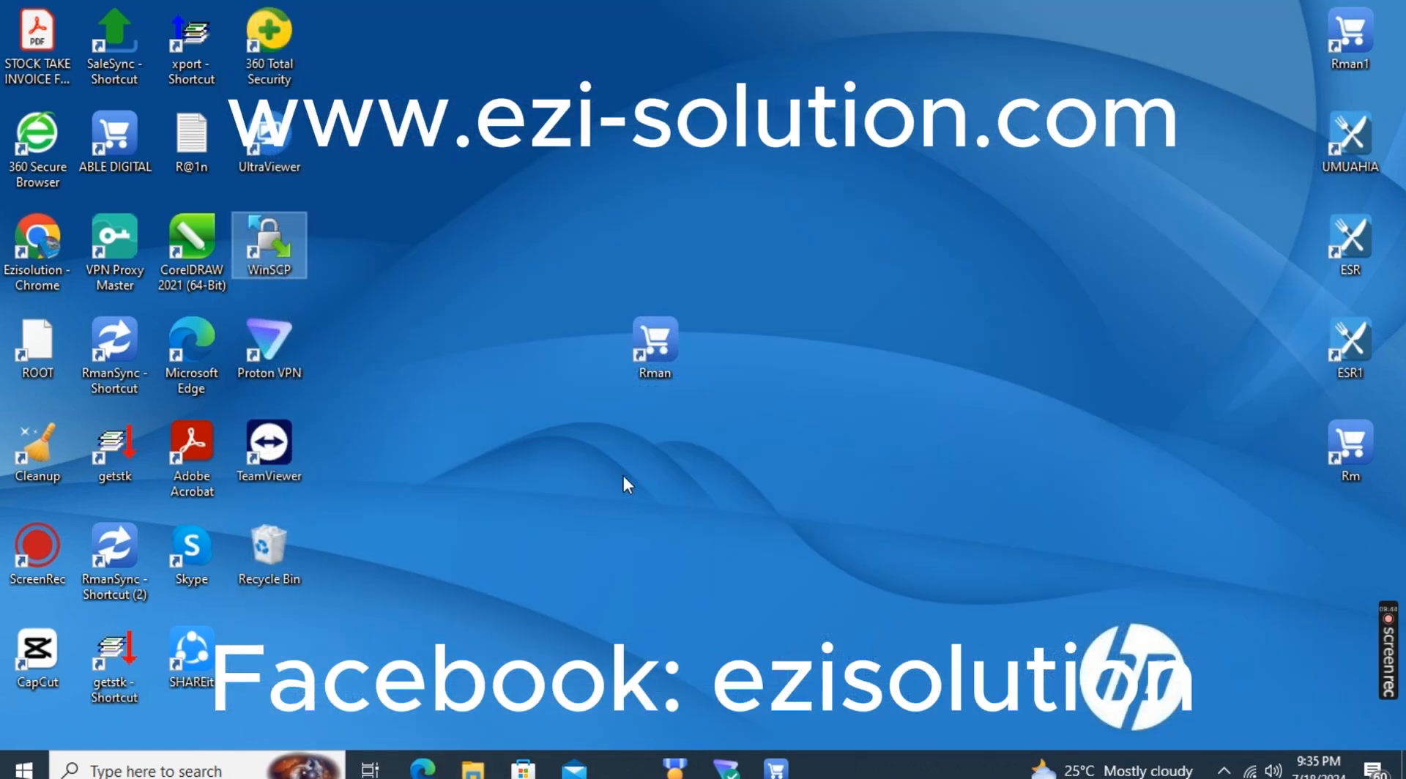
Switch back to Retailman POS, review the FTP server fields, set the transfer mode to Passive and save the setup
{"action": "left_click", "coordinate": [776, 768]}
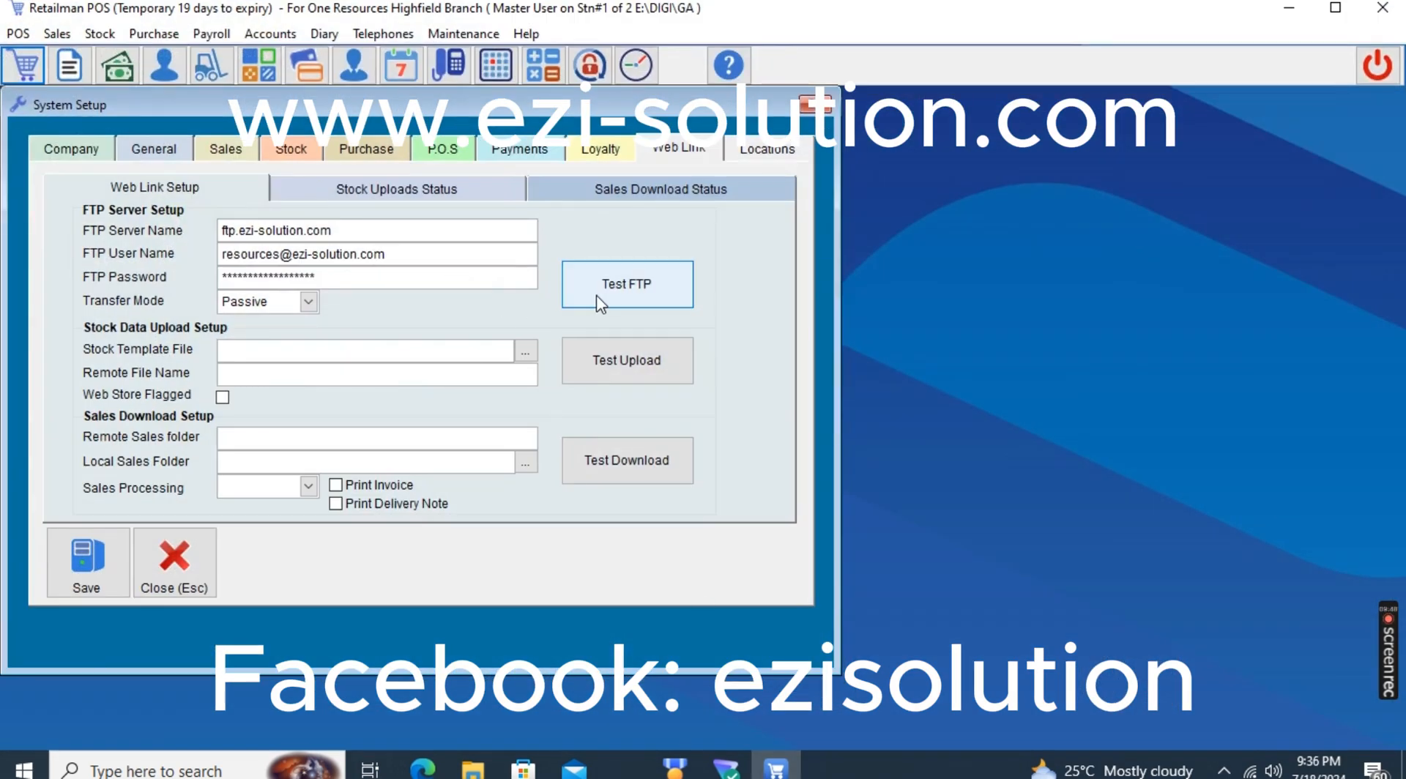
{"action": "left_click", "coordinate": [333, 227]}
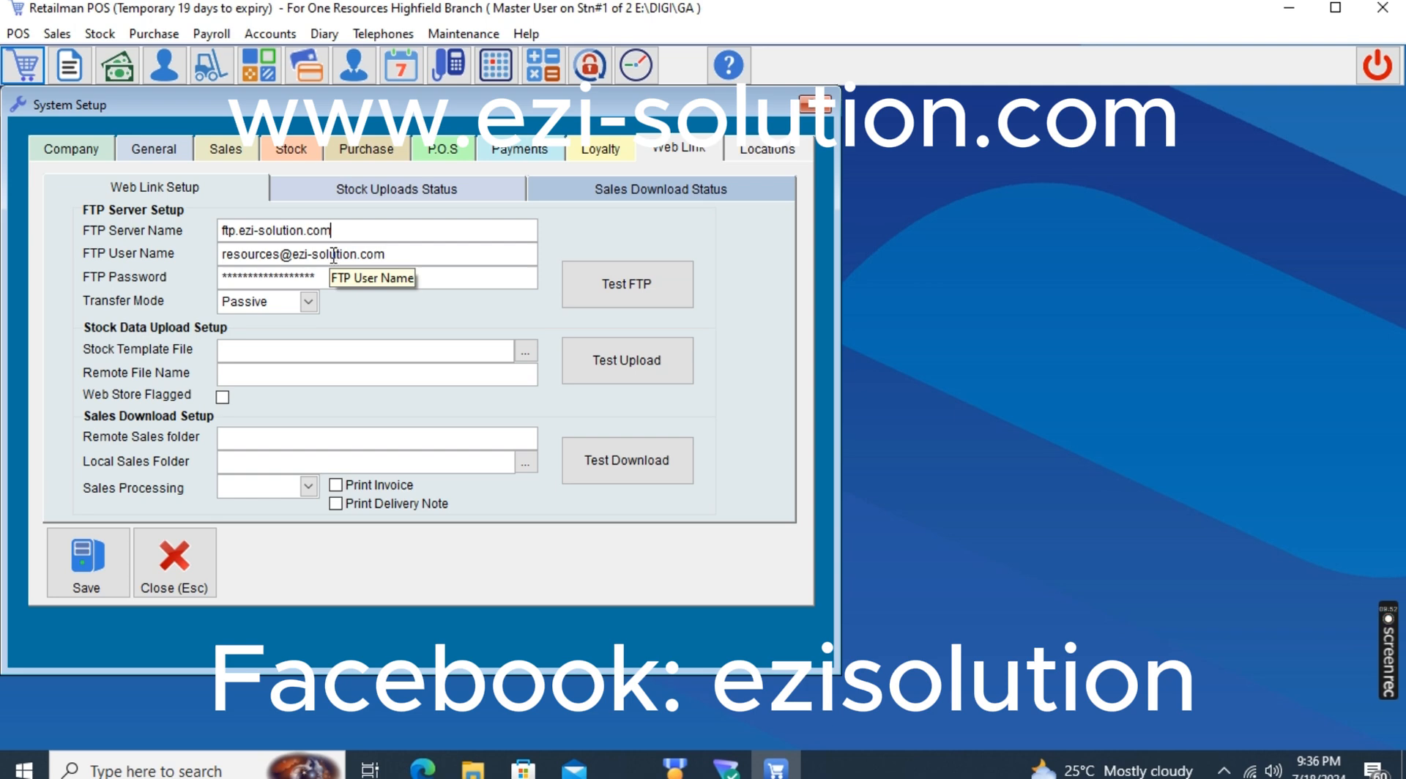
{"action": "left_click", "coordinate": [316, 233]}
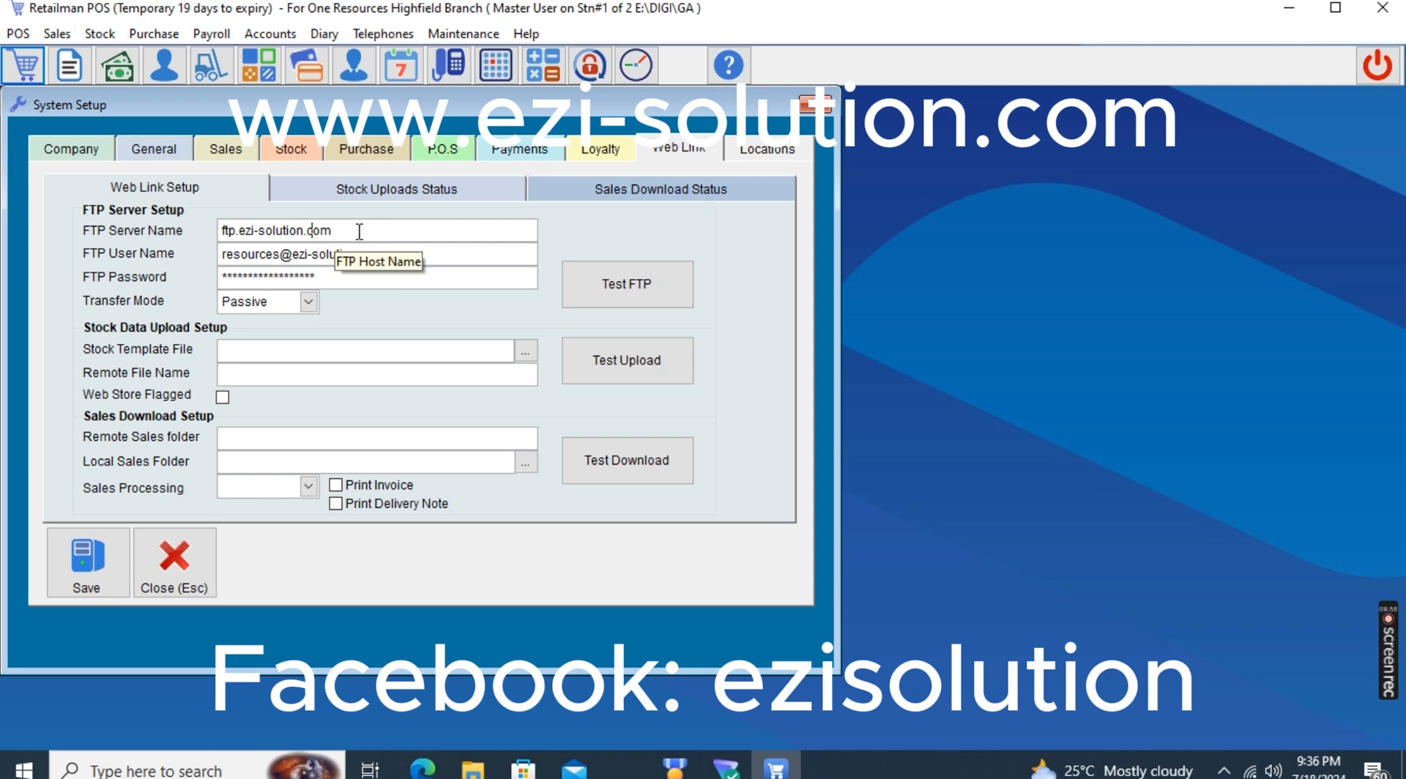
{"action": "double_click", "coordinate": [324, 253]}
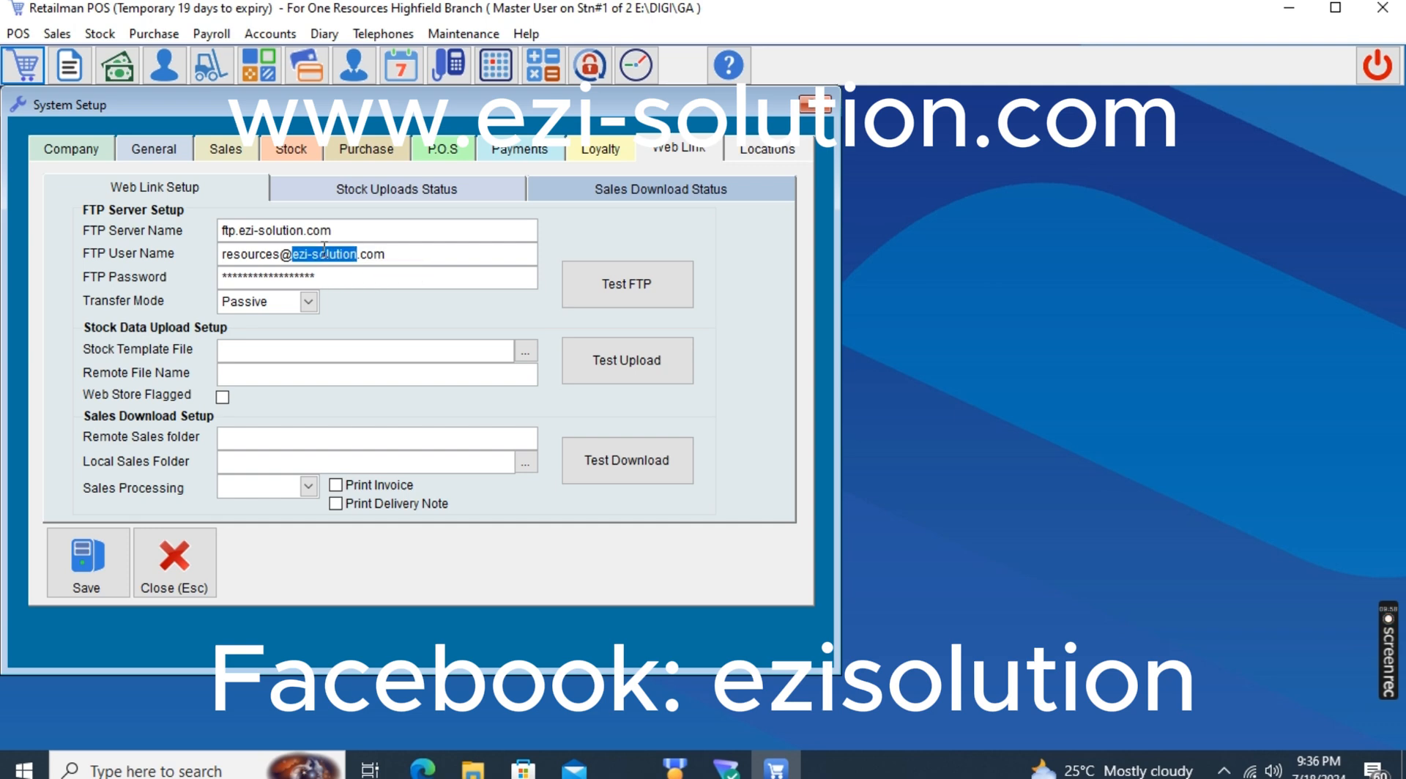
{"action": "left_click", "coordinate": [302, 276]}
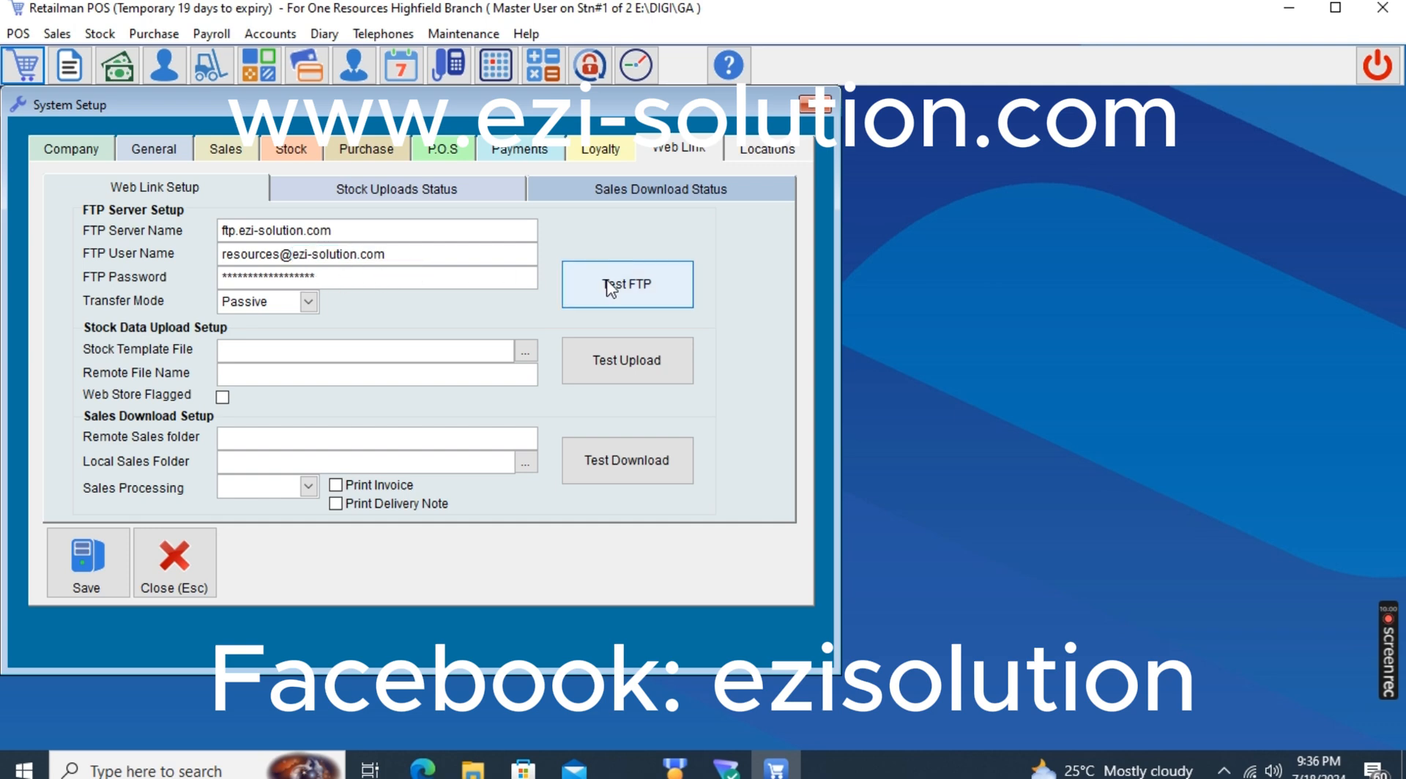
{"action": "left_click", "coordinate": [252, 301]}
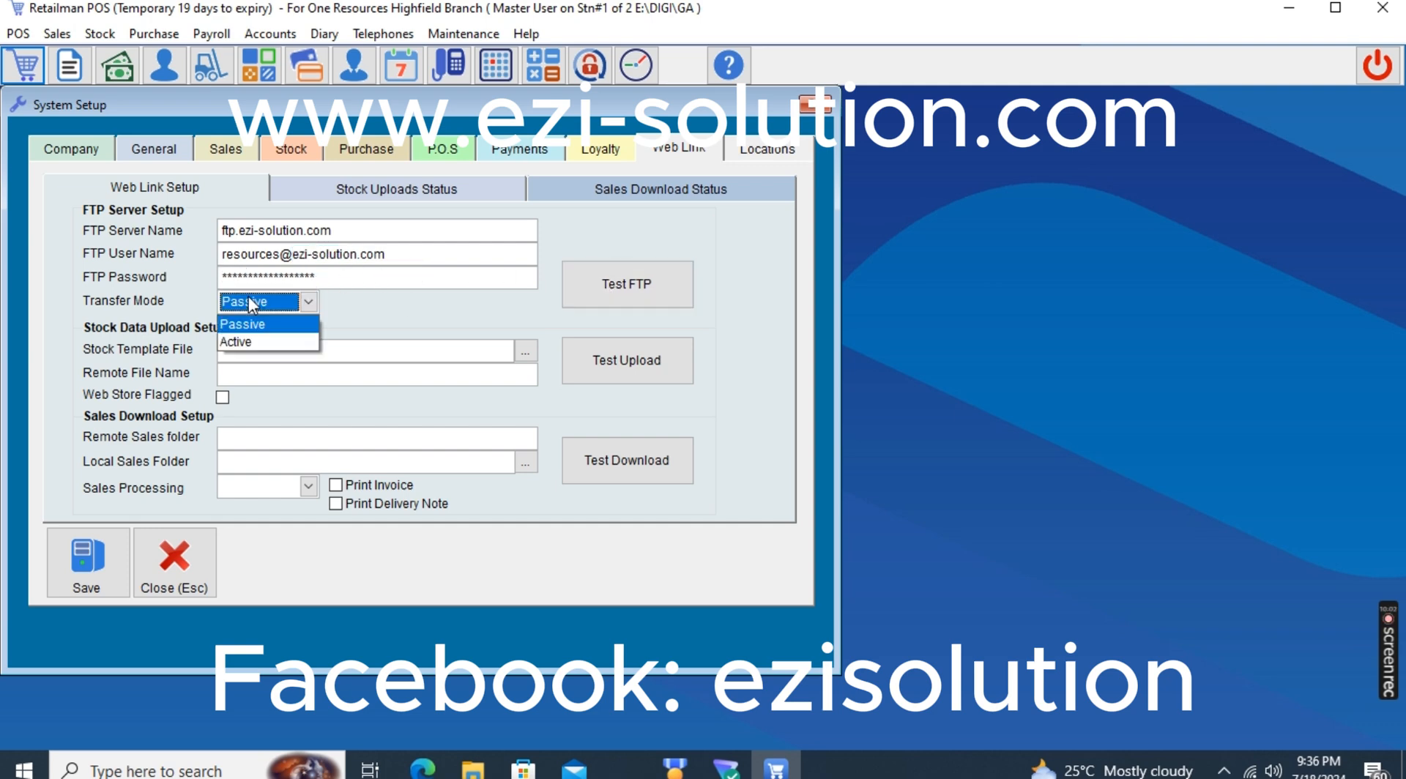
{"action": "left_click", "coordinate": [251, 323]}
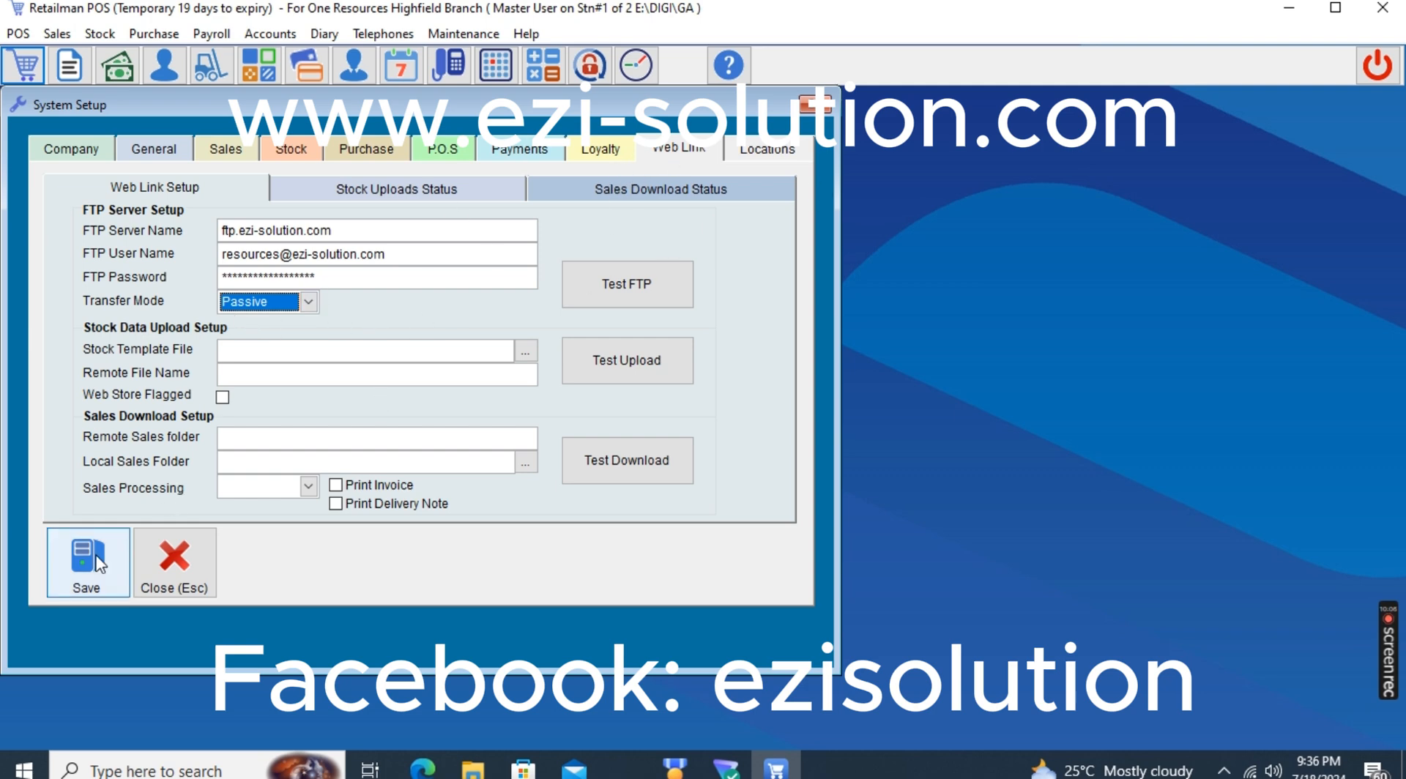
{"action": "left_click", "coordinate": [94, 564]}
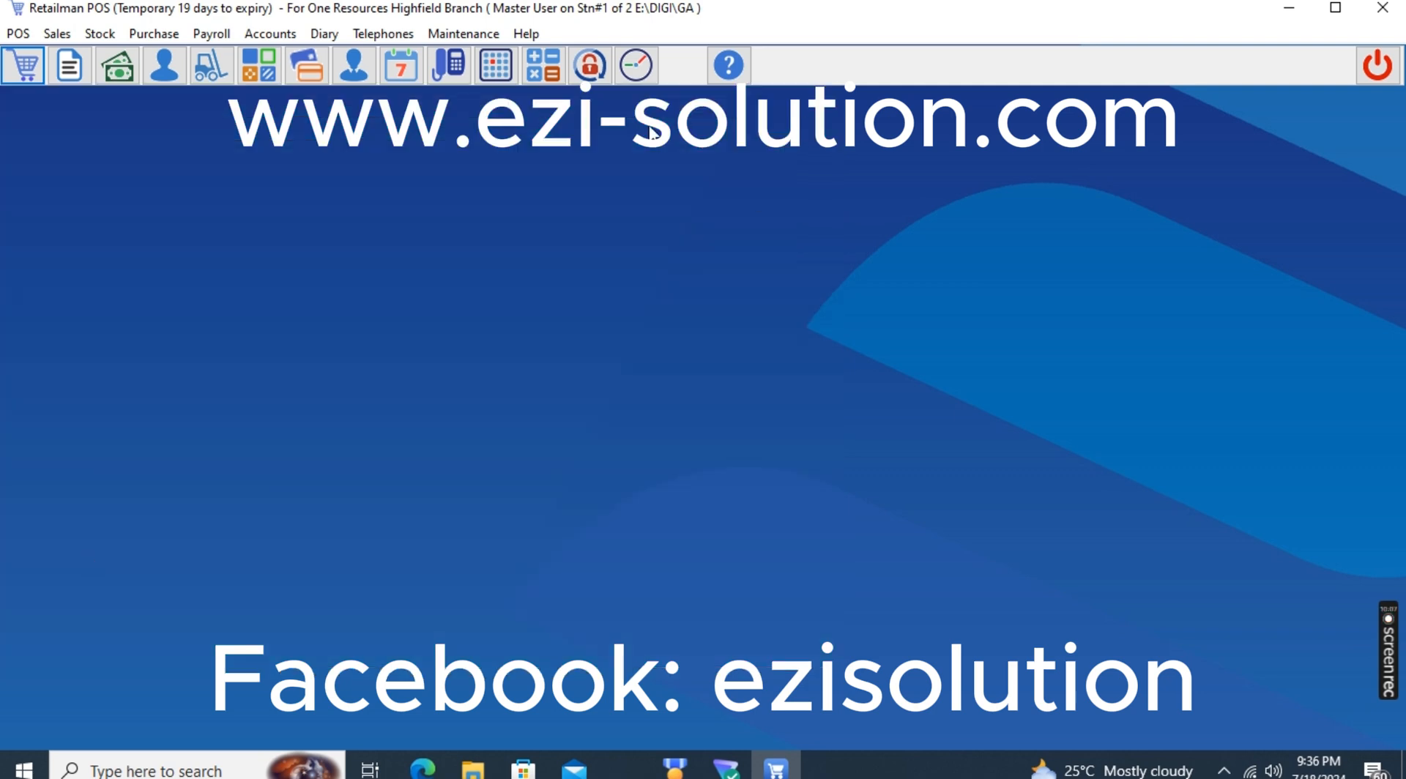
Reopen System Setup and select Highfield Branch as the location with the Remote Location type
{"action": "left_click", "coordinate": [487, 38]}
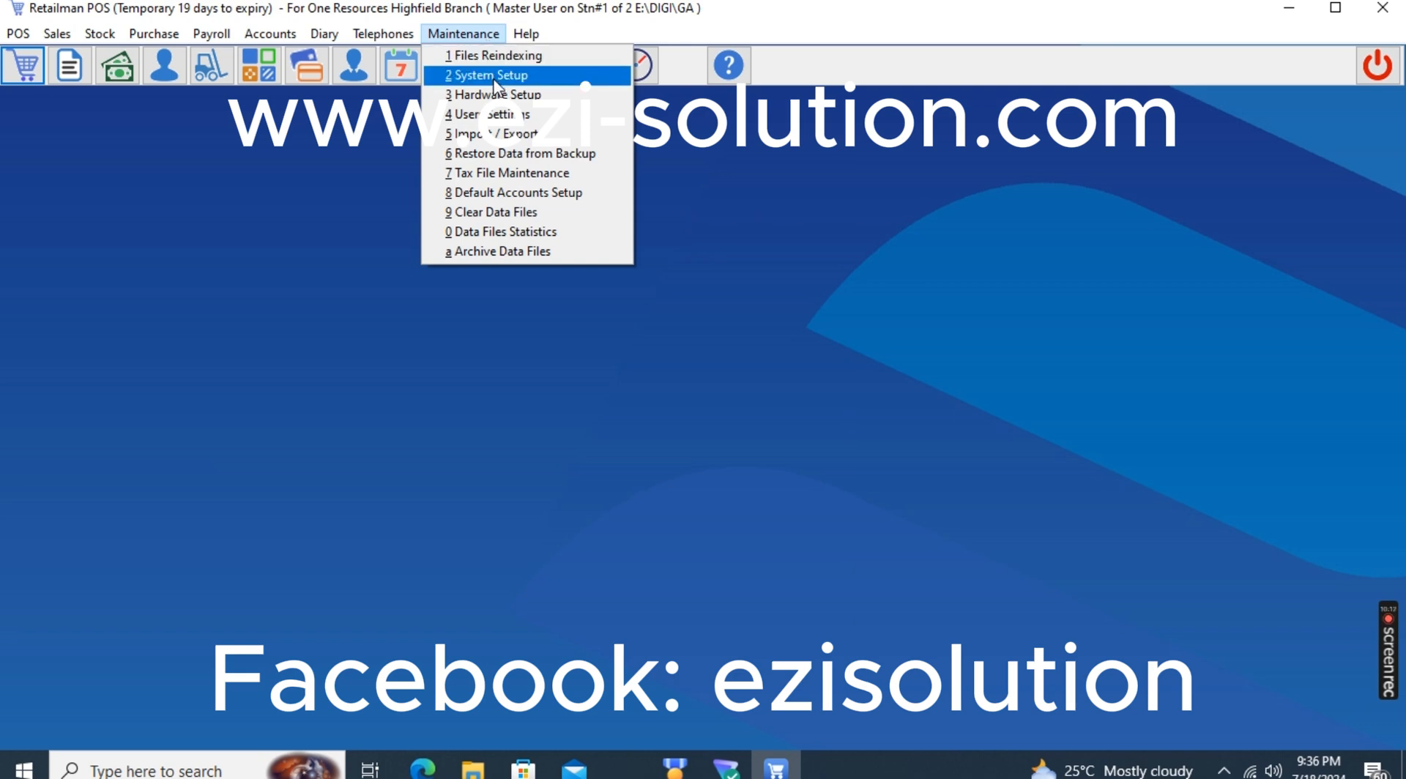
{"action": "left_click", "coordinate": [491, 75]}
{"action": "left_click", "coordinate": [785, 150]}
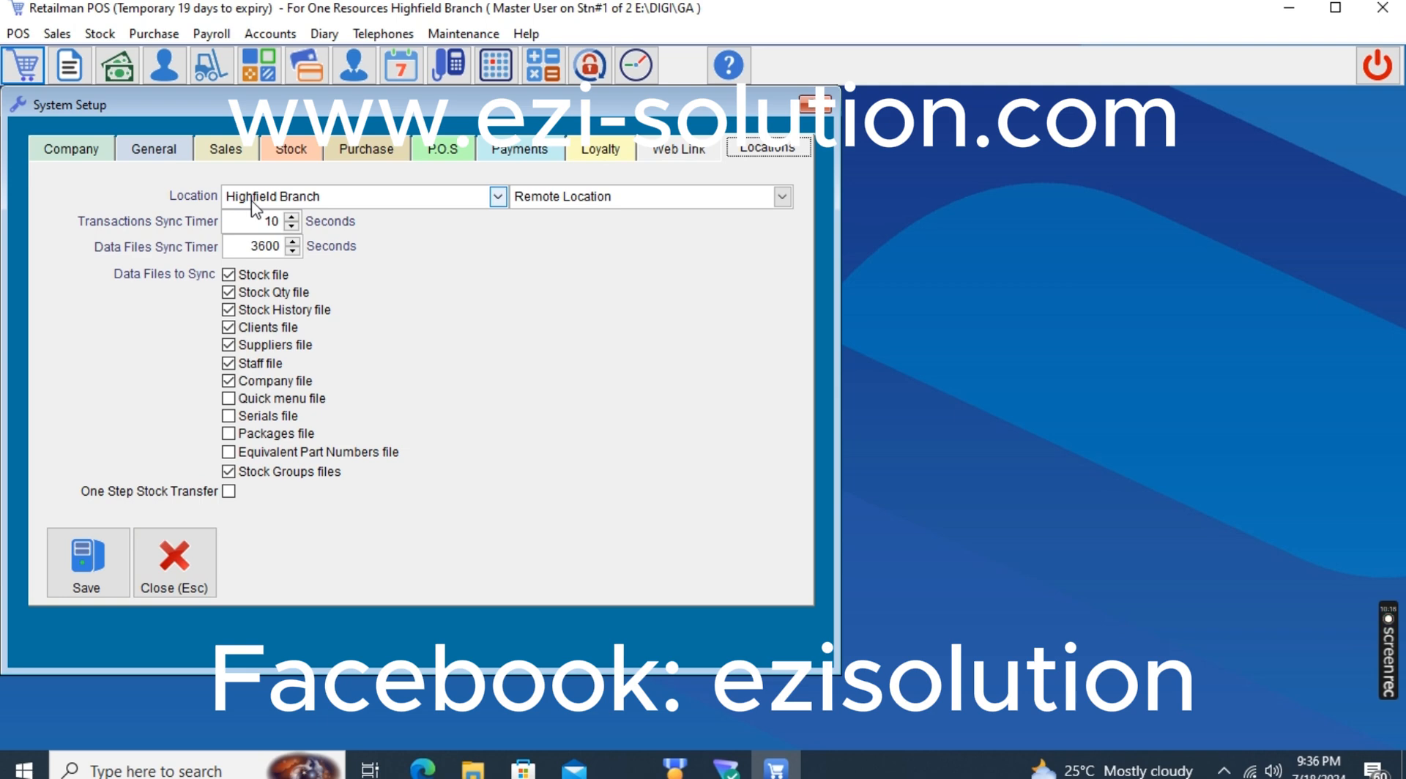
{"action": "left_click", "coordinate": [370, 206]}
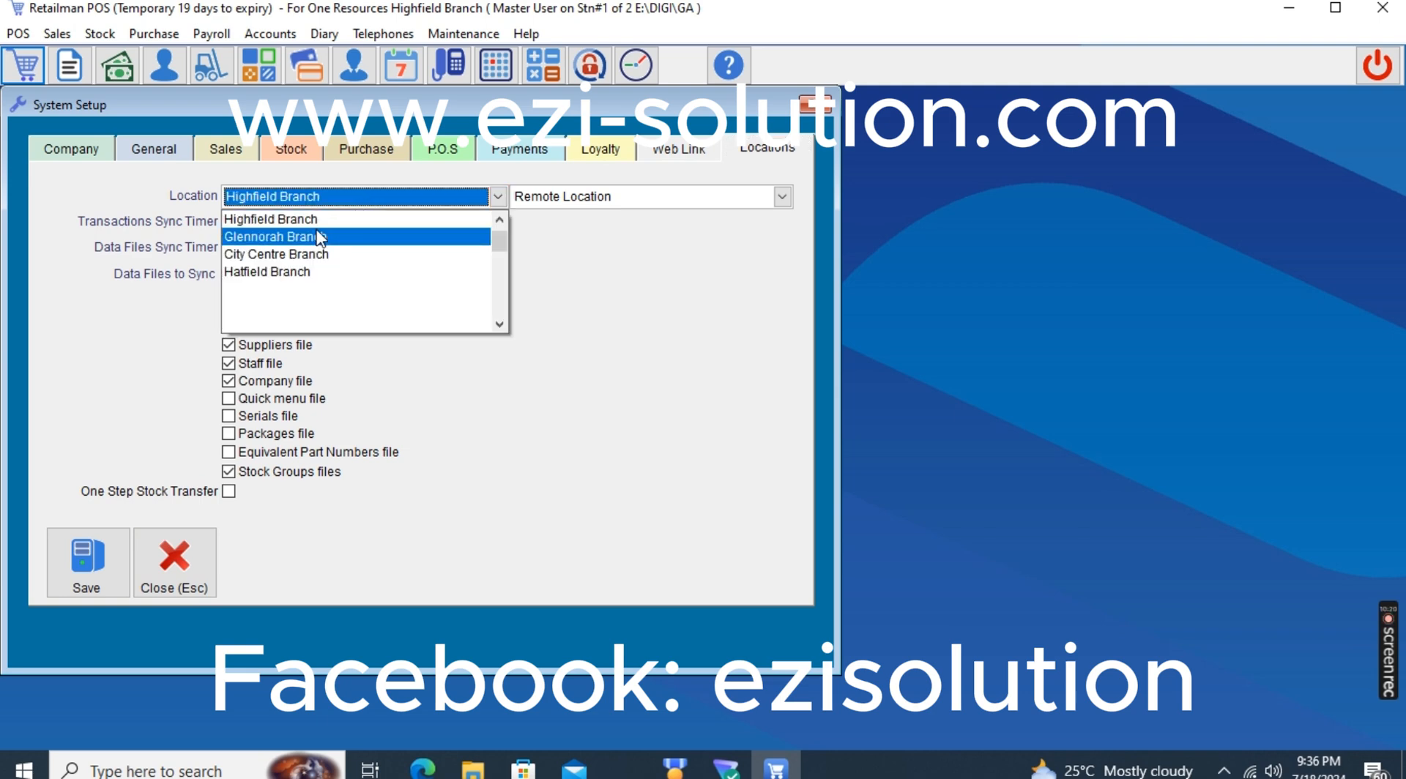
{"action": "left_click", "coordinate": [317, 220]}
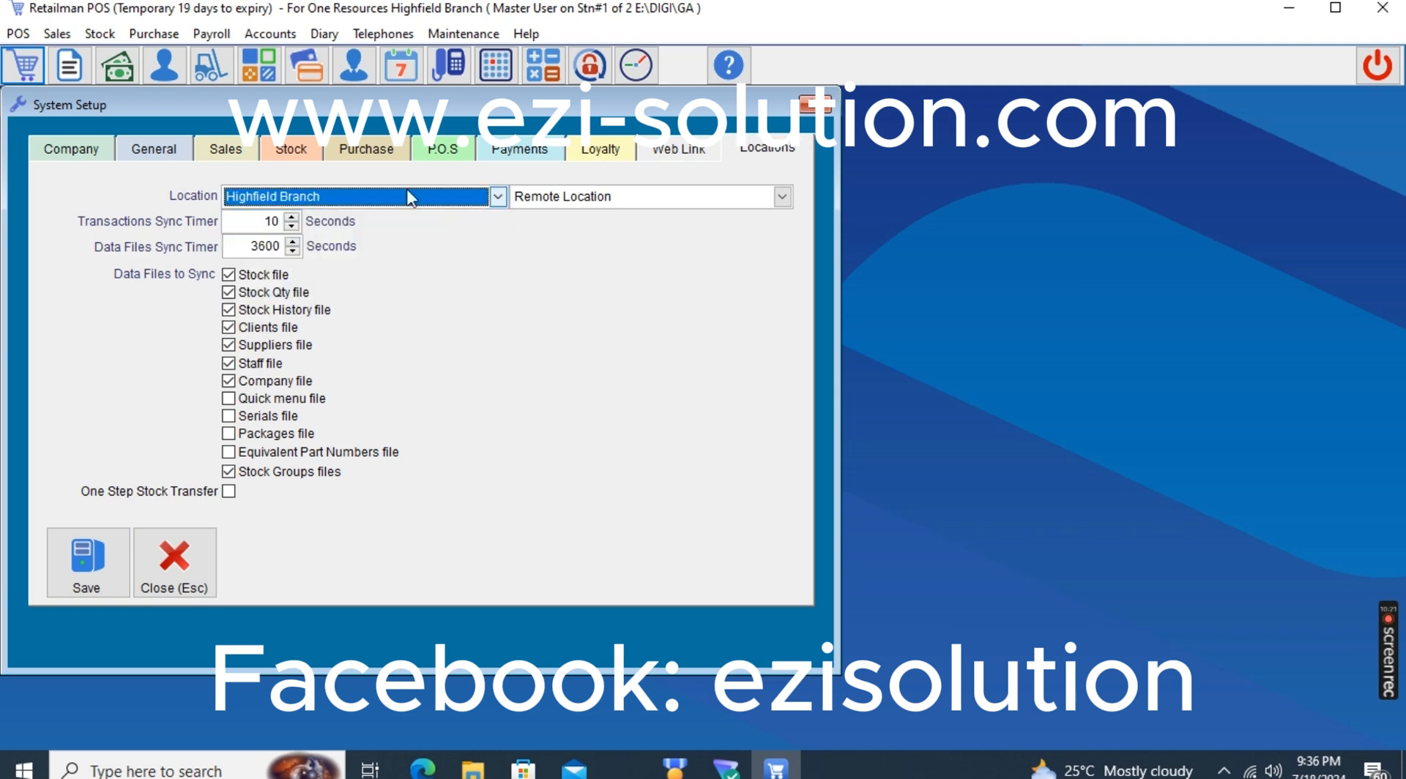
{"action": "left_click", "coordinate": [595, 195]}
{"action": "left_click", "coordinate": [580, 242]}
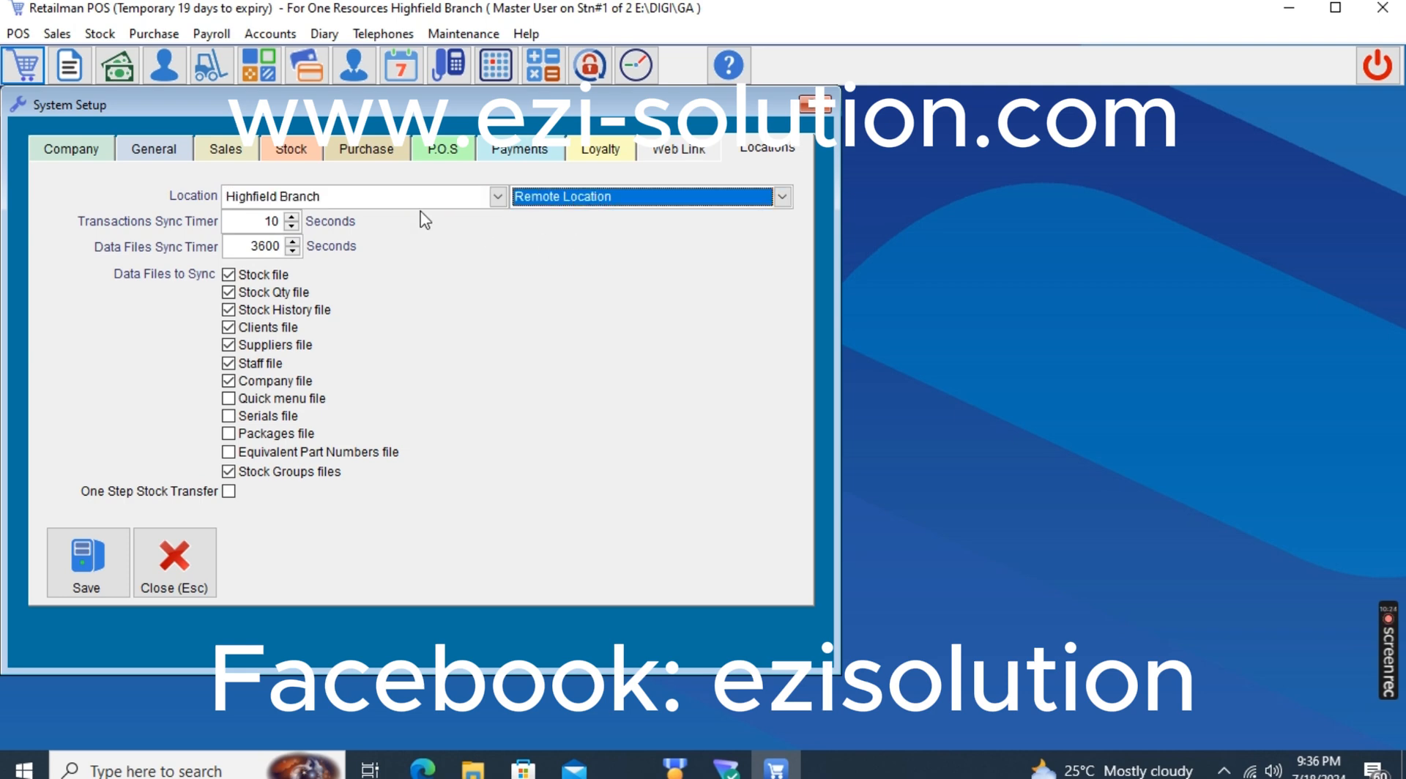
{"action": "left_click", "coordinate": [432, 200]}
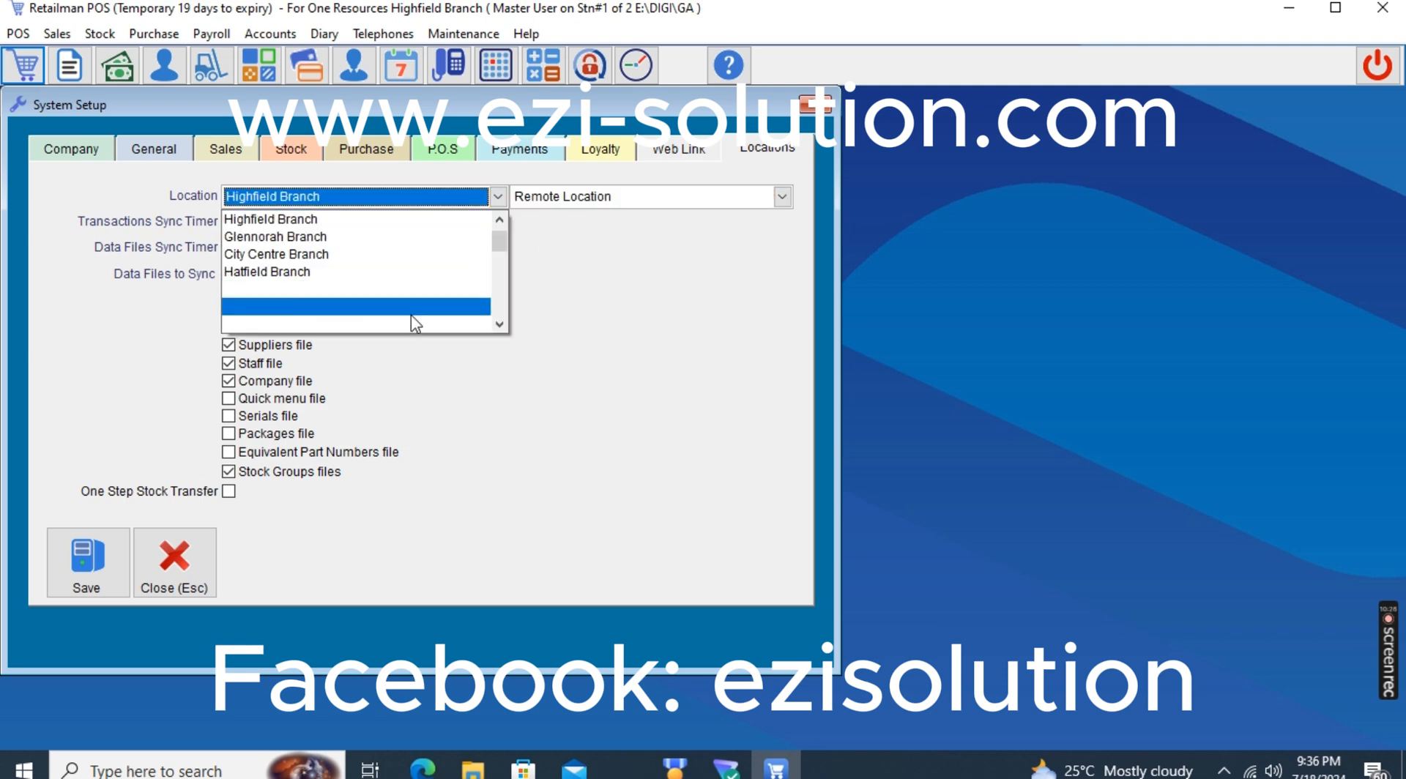
{"action": "left_click", "coordinate": [421, 223]}
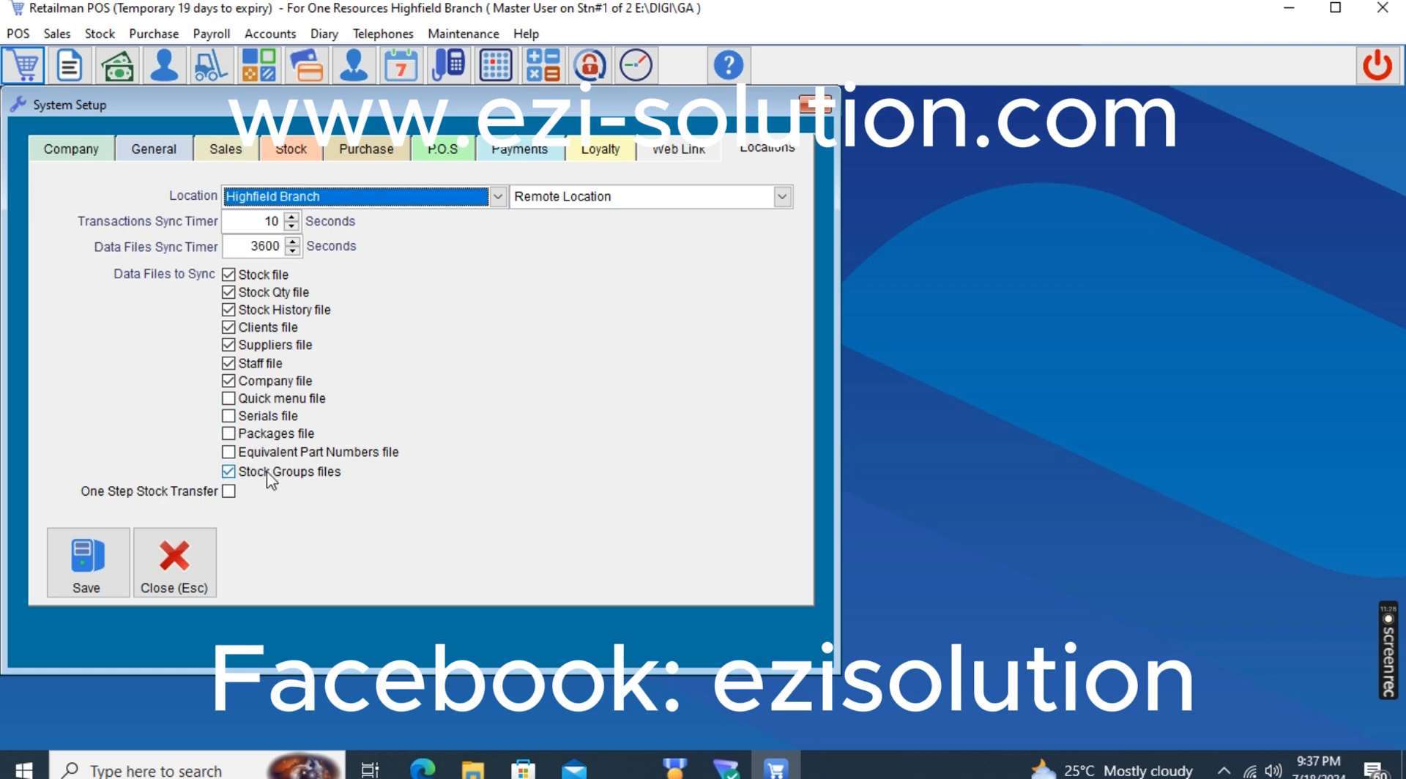
Toggle the One Step Stock Transfer option on and off, toggle the Company file sync option, and save the location settings
{"action": "left_click", "coordinate": [229, 492]}
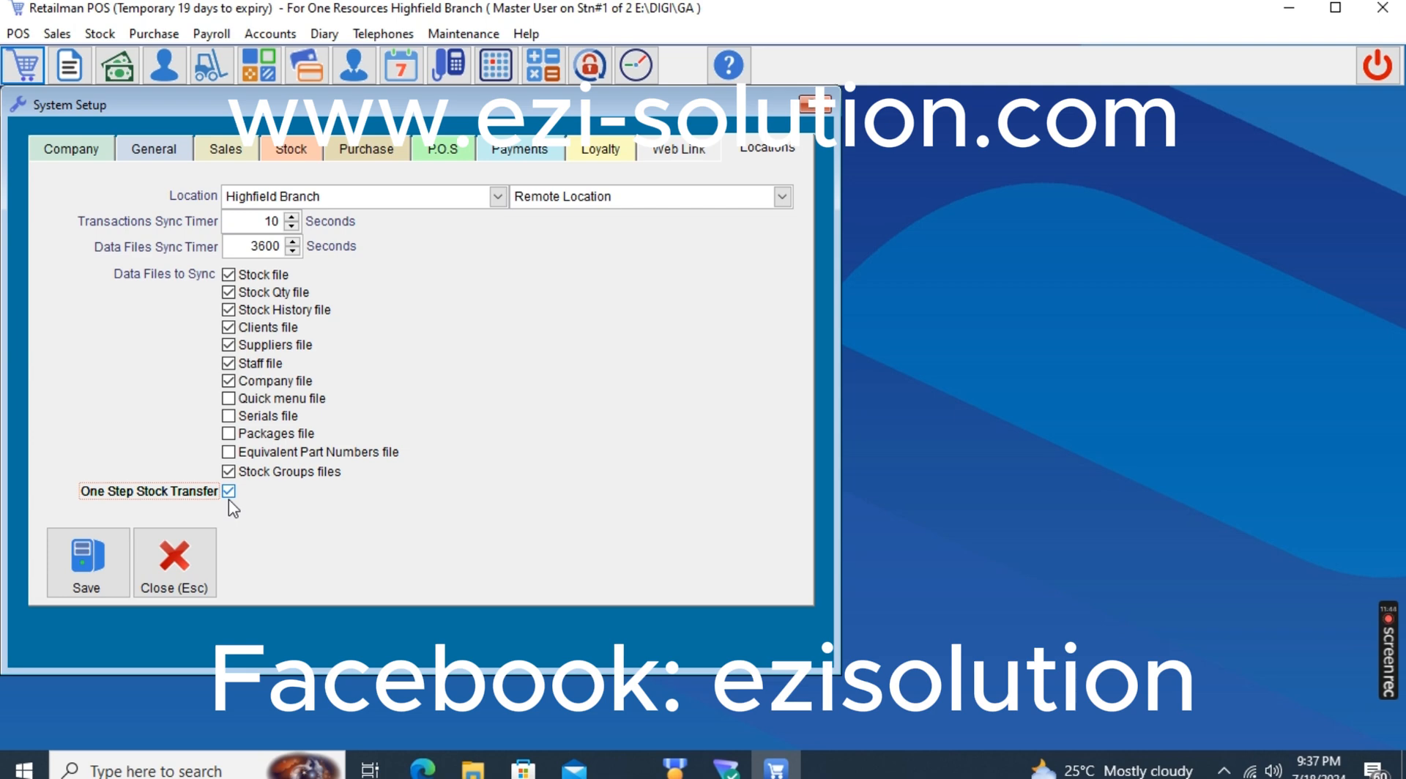
{"action": "left_click", "coordinate": [229, 496]}
{"action": "left_click", "coordinate": [229, 380]}
{"action": "left_click", "coordinate": [87, 560]}
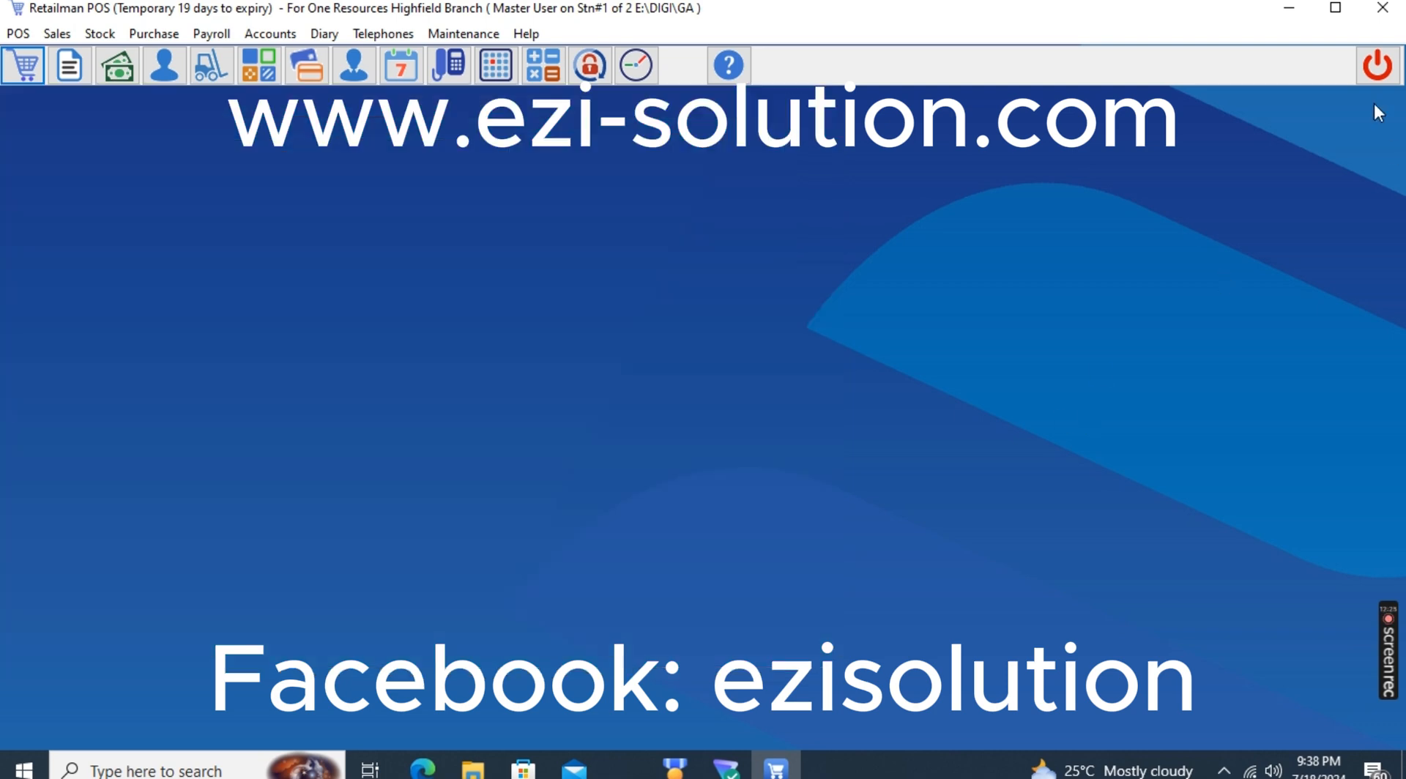
Exit Retailman POS and open the file location of the desktop Rman shortcut from its properties
{"action": "left_click", "coordinate": [1379, 60]}
{"action": "left_click", "coordinate": [600, 430]}
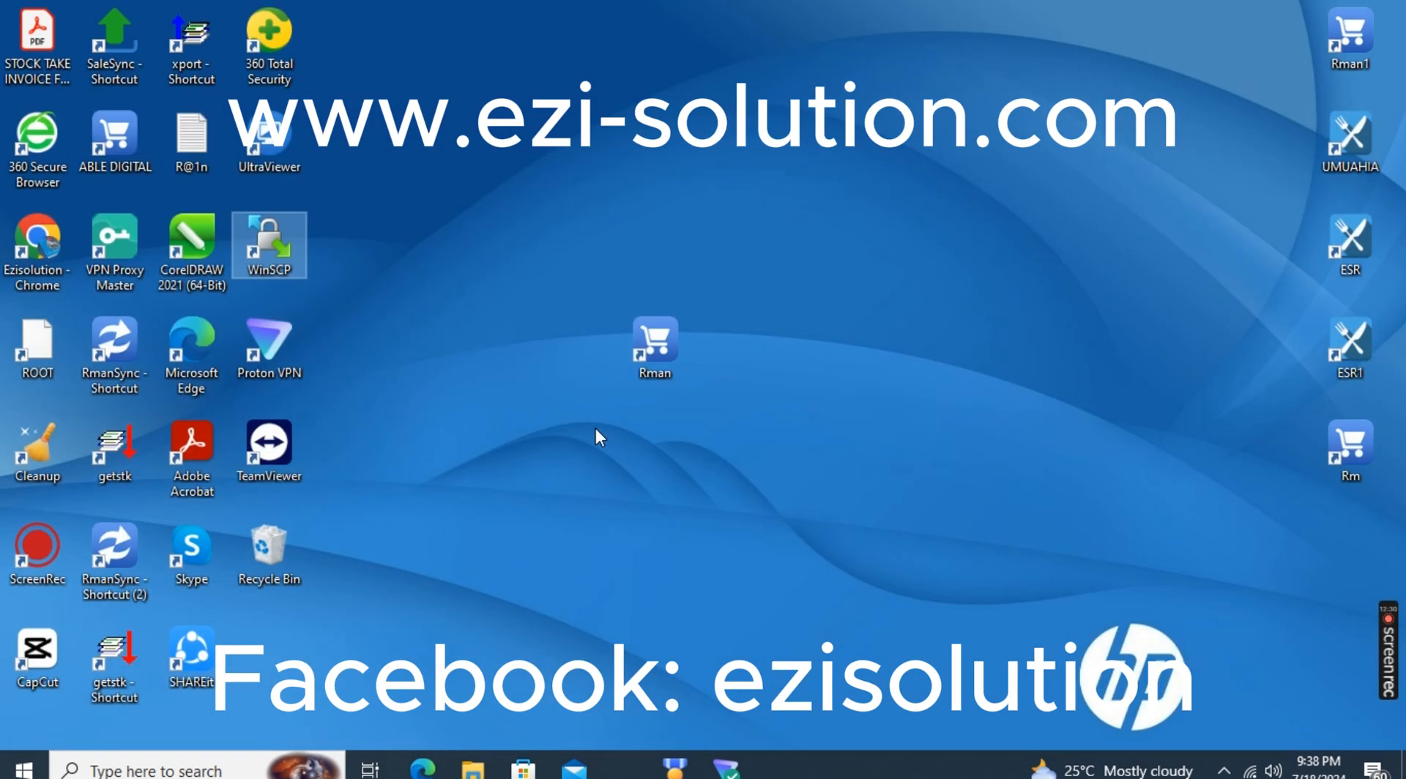
{"action": "left_click", "coordinate": [664, 353]}
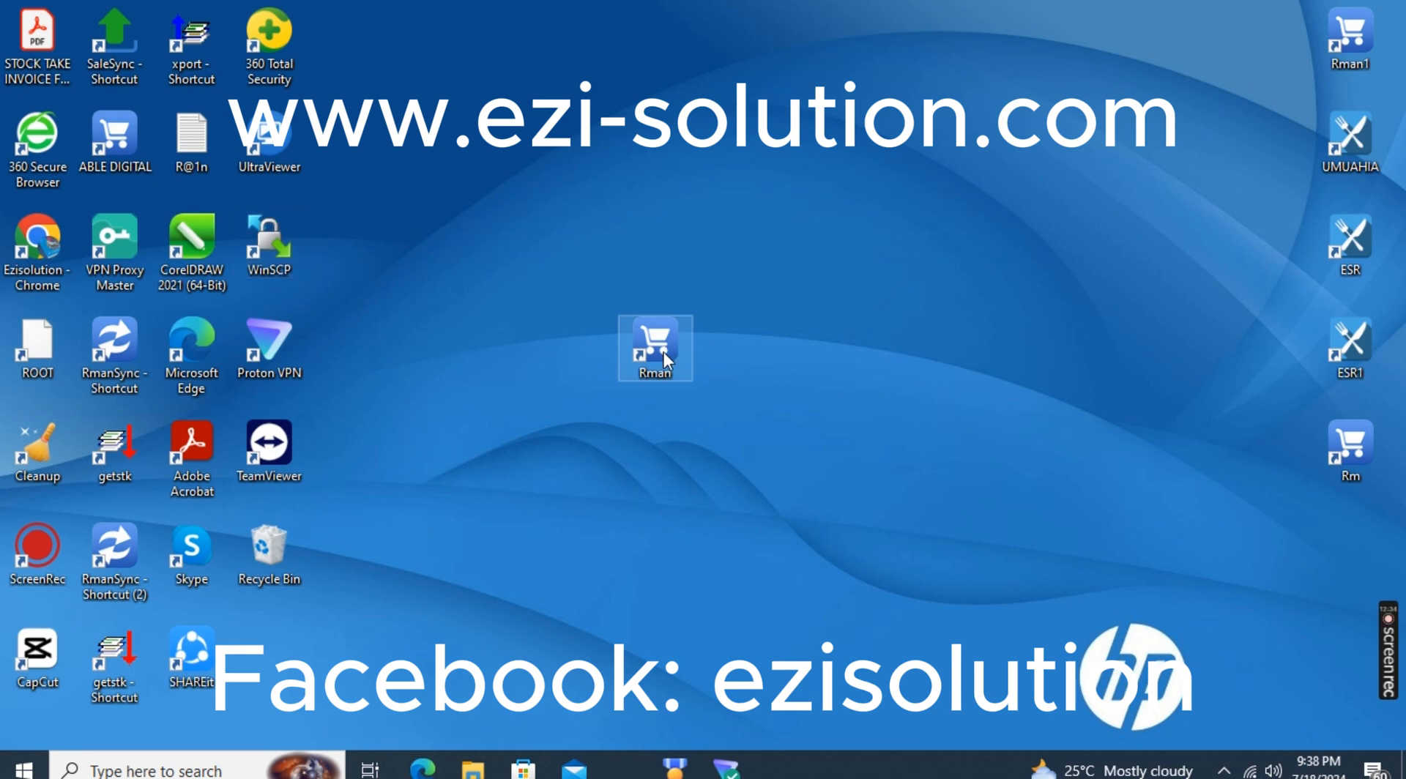
{"action": "right_click", "coordinate": [664, 353]}
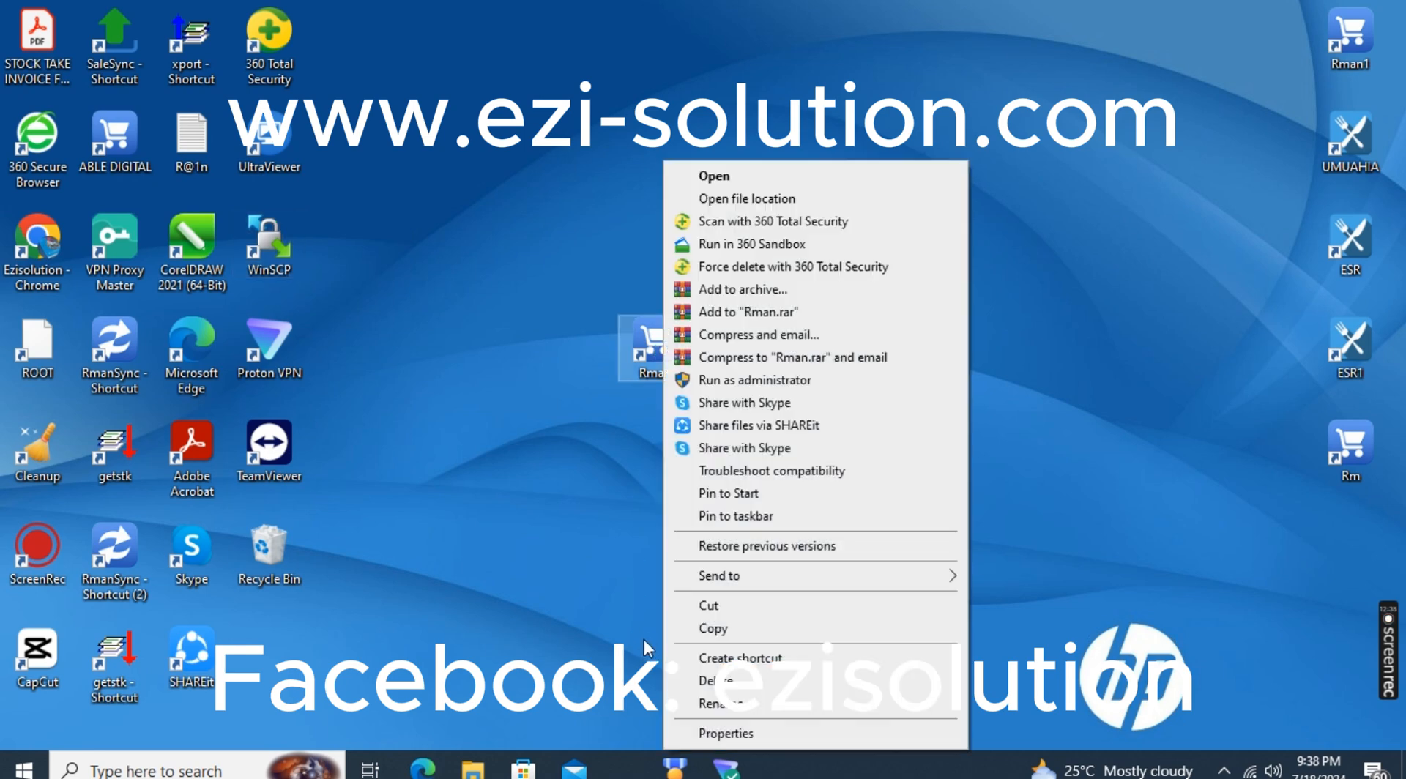
{"action": "left_click", "coordinate": [706, 732]}
{"action": "left_click", "coordinate": [728, 562]}
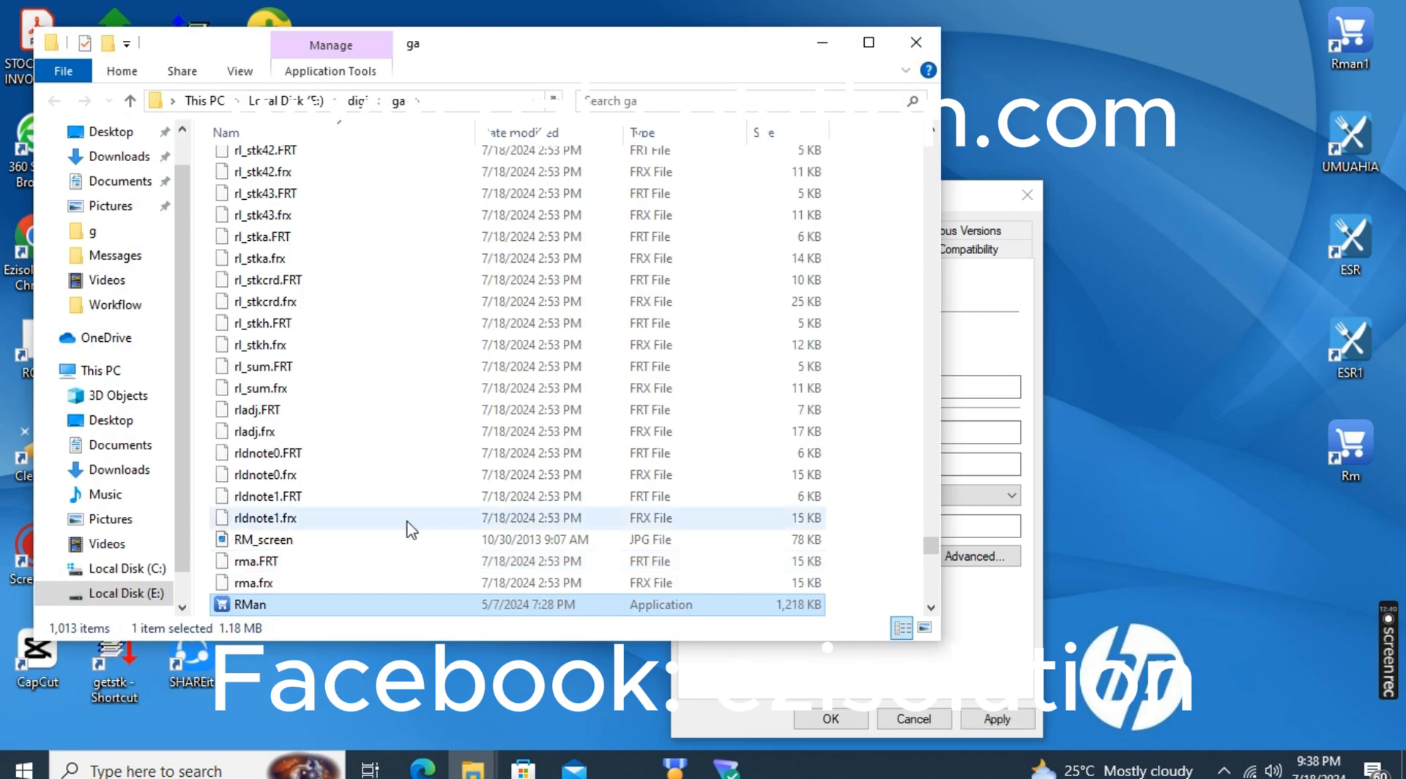
Locate the RmanSync application in the ga folder, select it, and minimise the folder window
{"action": "left_click", "coordinate": [931, 607]}
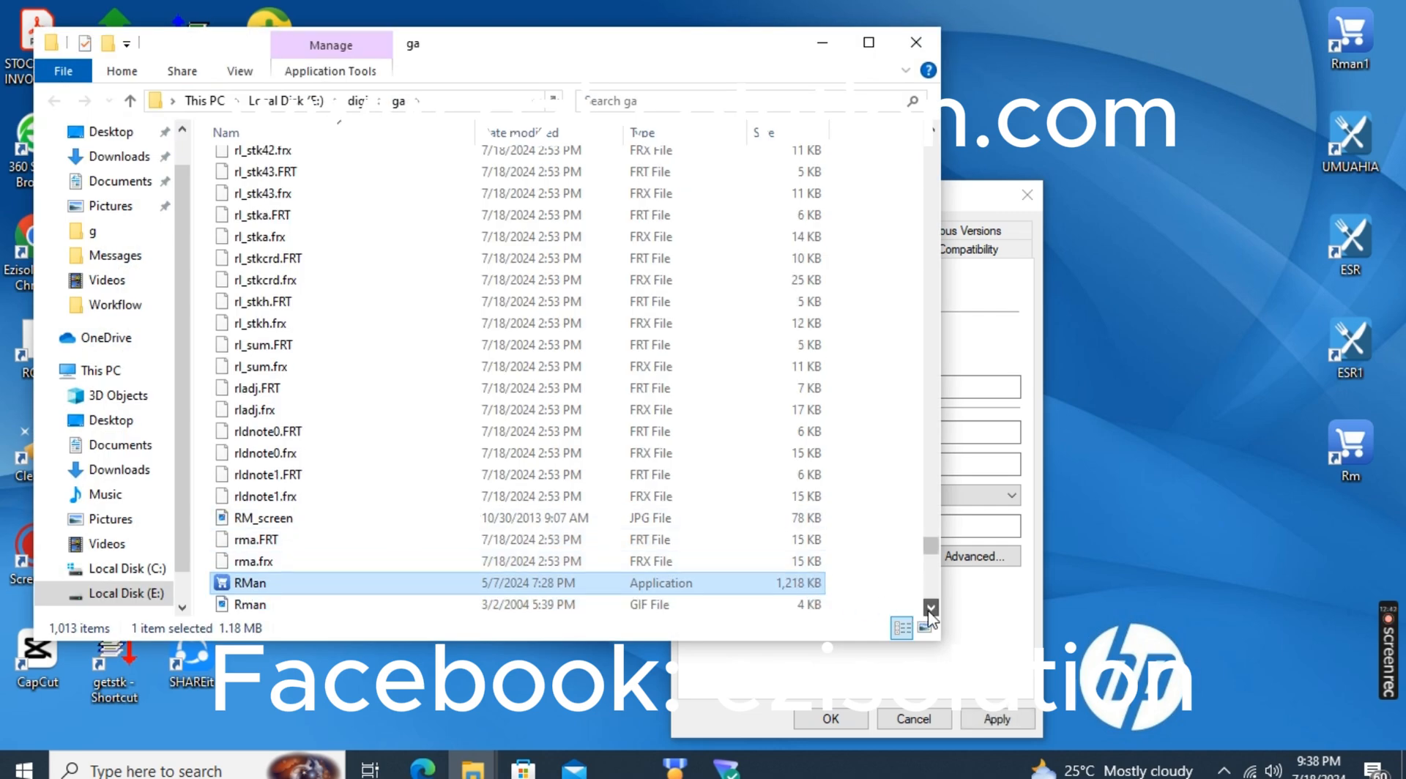
{"action": "left_click", "coordinate": [931, 607]}
{"action": "left_click", "coordinate": [265, 563]}
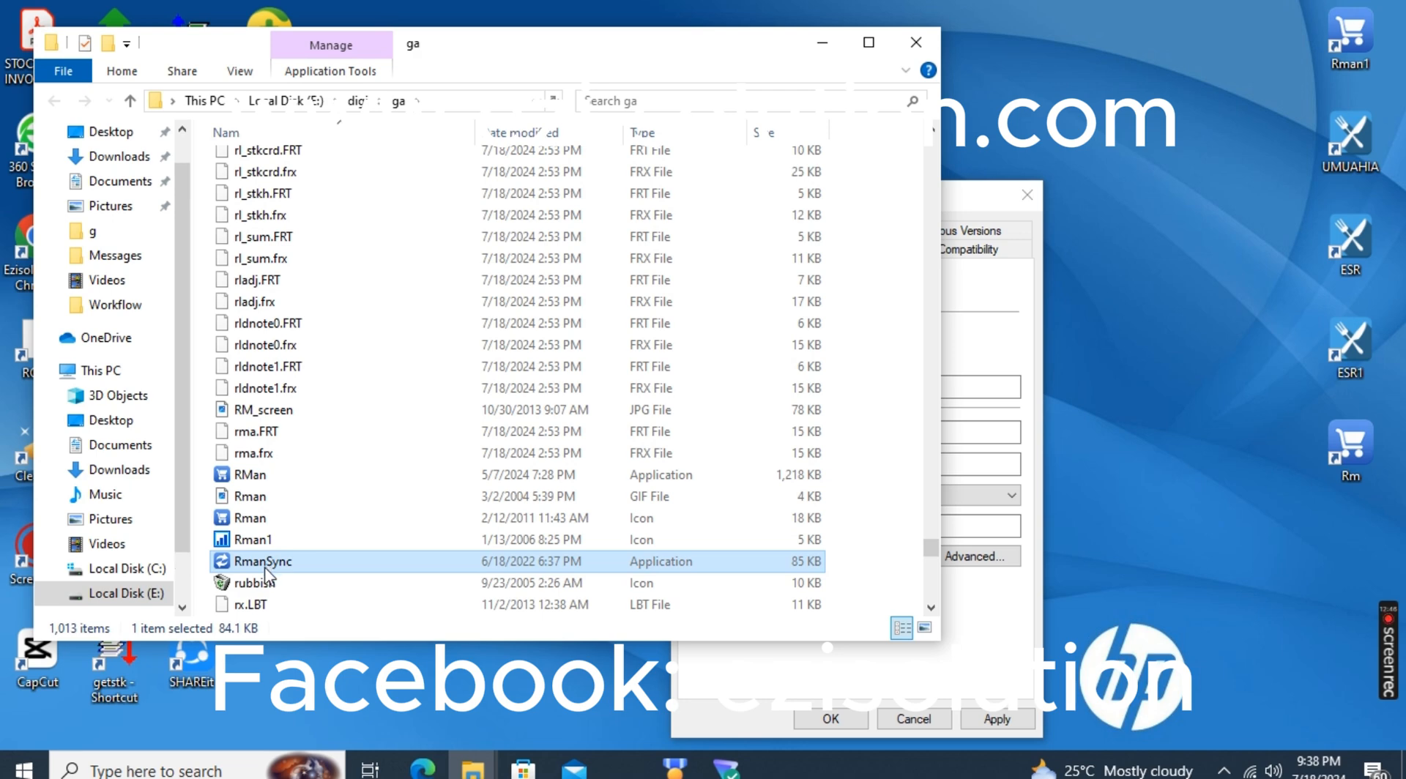
{"action": "left_click", "coordinate": [822, 42]}
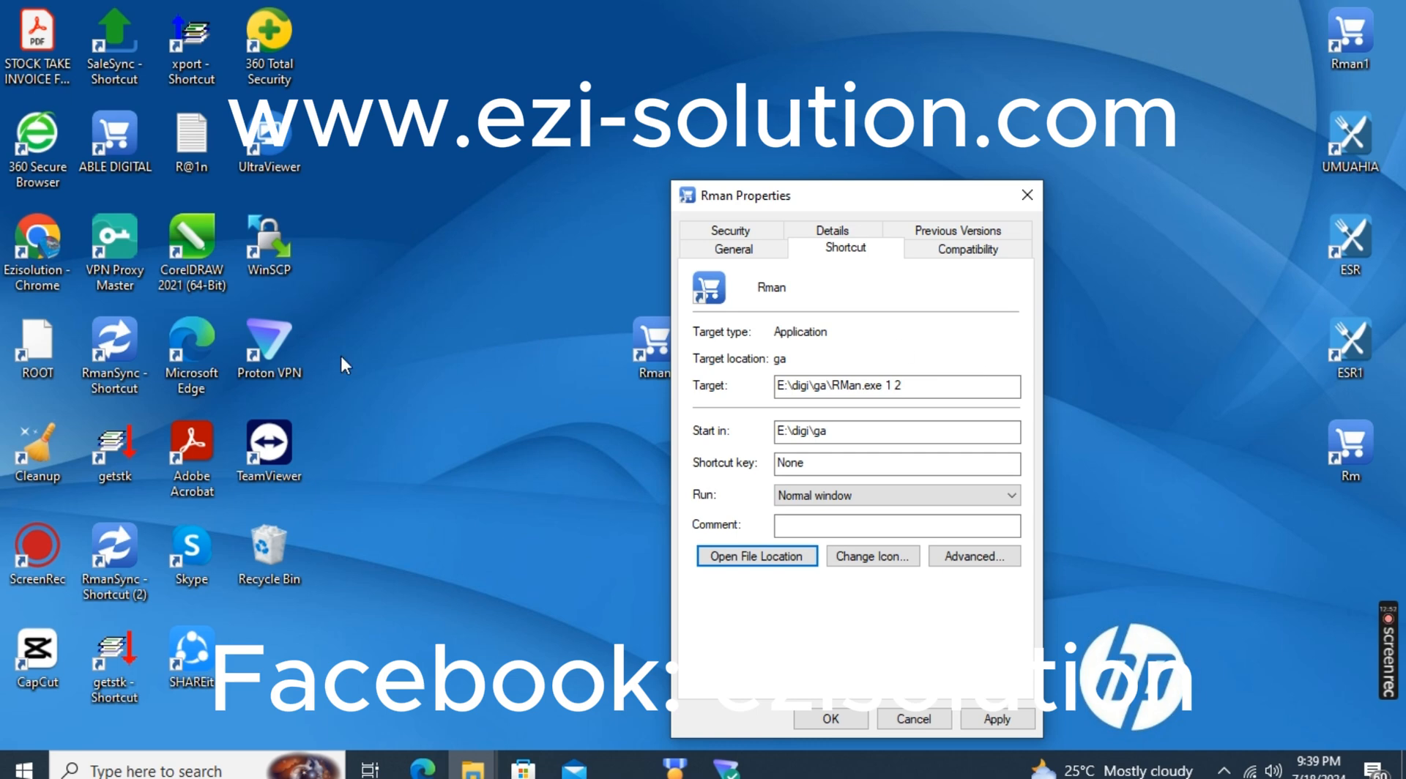
Check the target of the desktop RmanSync shortcut in its properties and close them without changes
{"action": "left_click", "coordinate": [114, 365]}
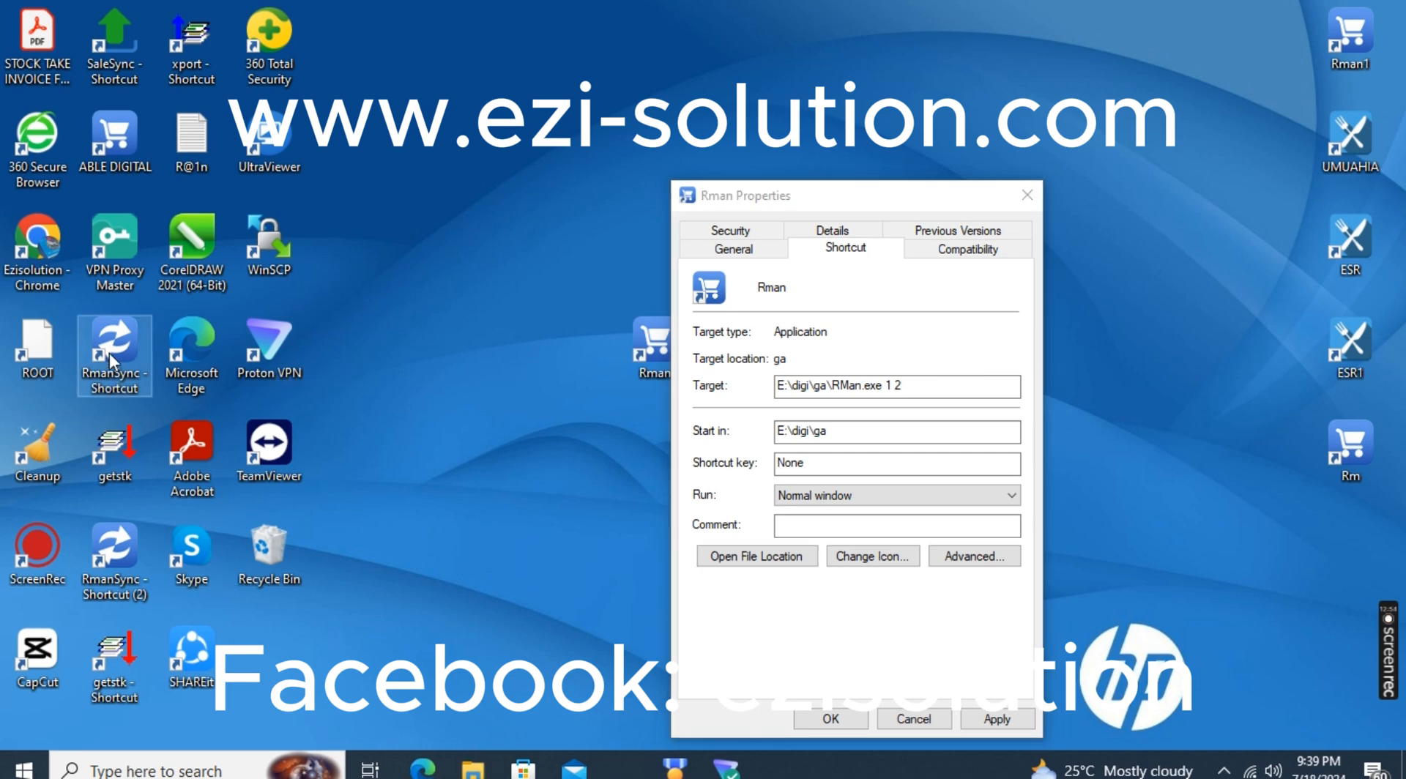
{"action": "right_click", "coordinate": [113, 351]}
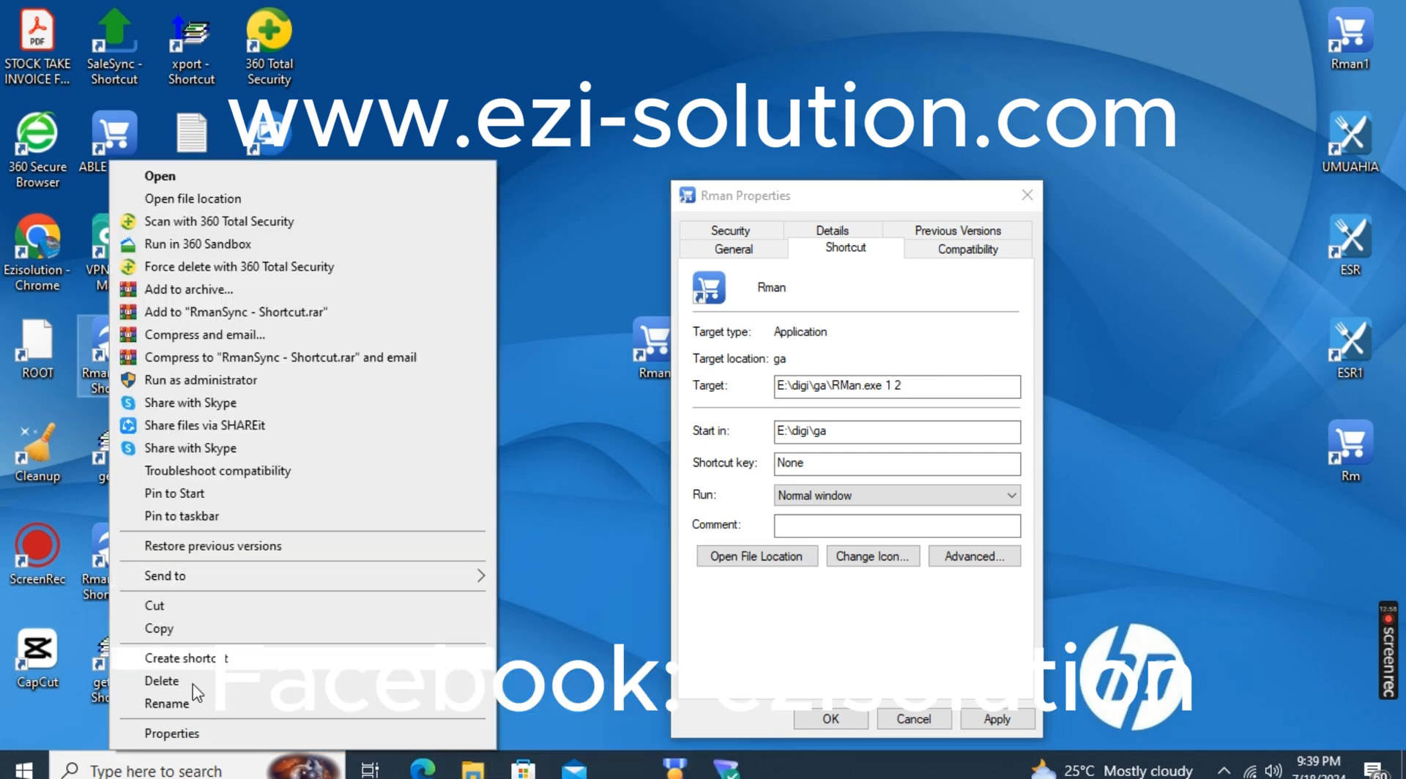
{"action": "left_click", "coordinate": [196, 736]}
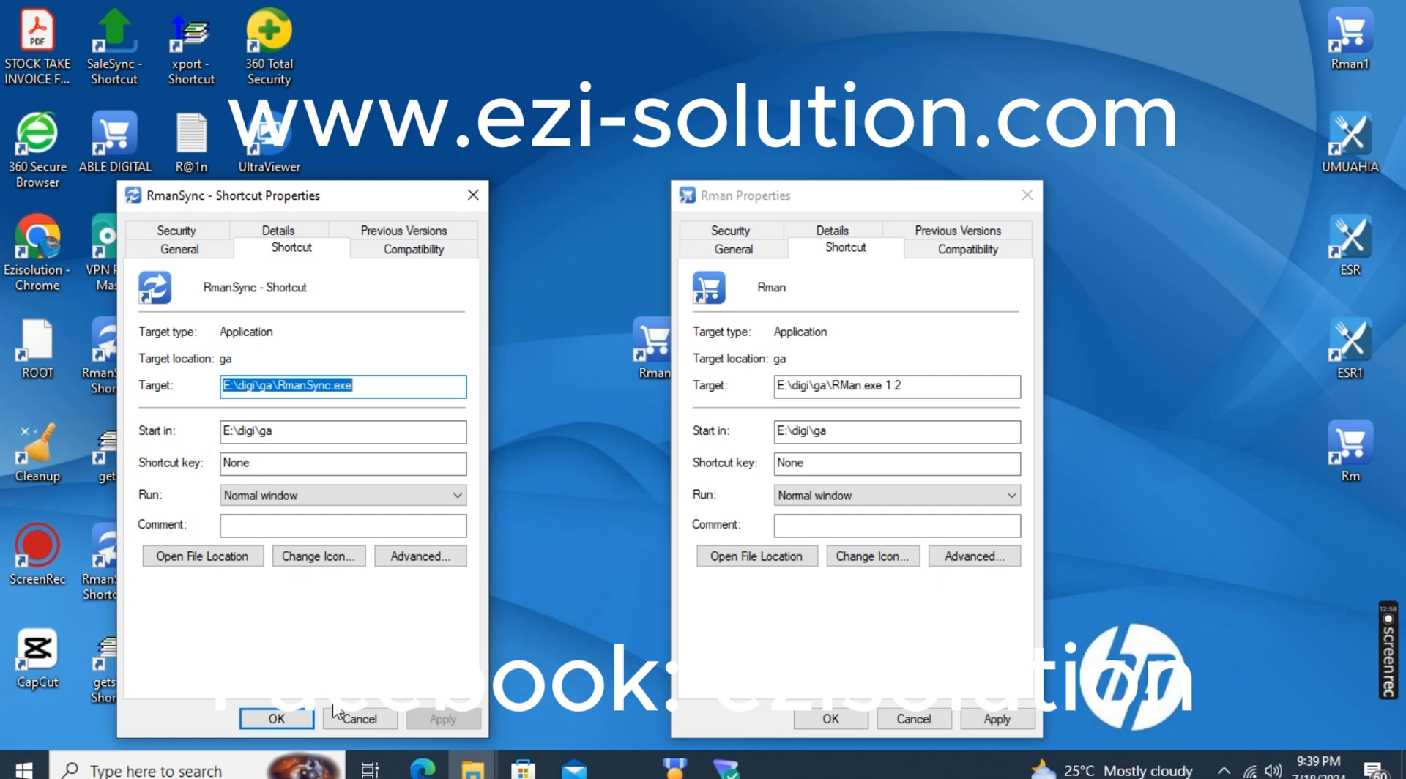
{"action": "left_click", "coordinate": [352, 717]}
Move the RmanSync shortcut beside Rman on the desktop, close the Rman properties, and copy the RmanSync shortcut
{"action": "left_click_drag", "start_coordinate": [115, 359], "coordinate": [502, 359]}
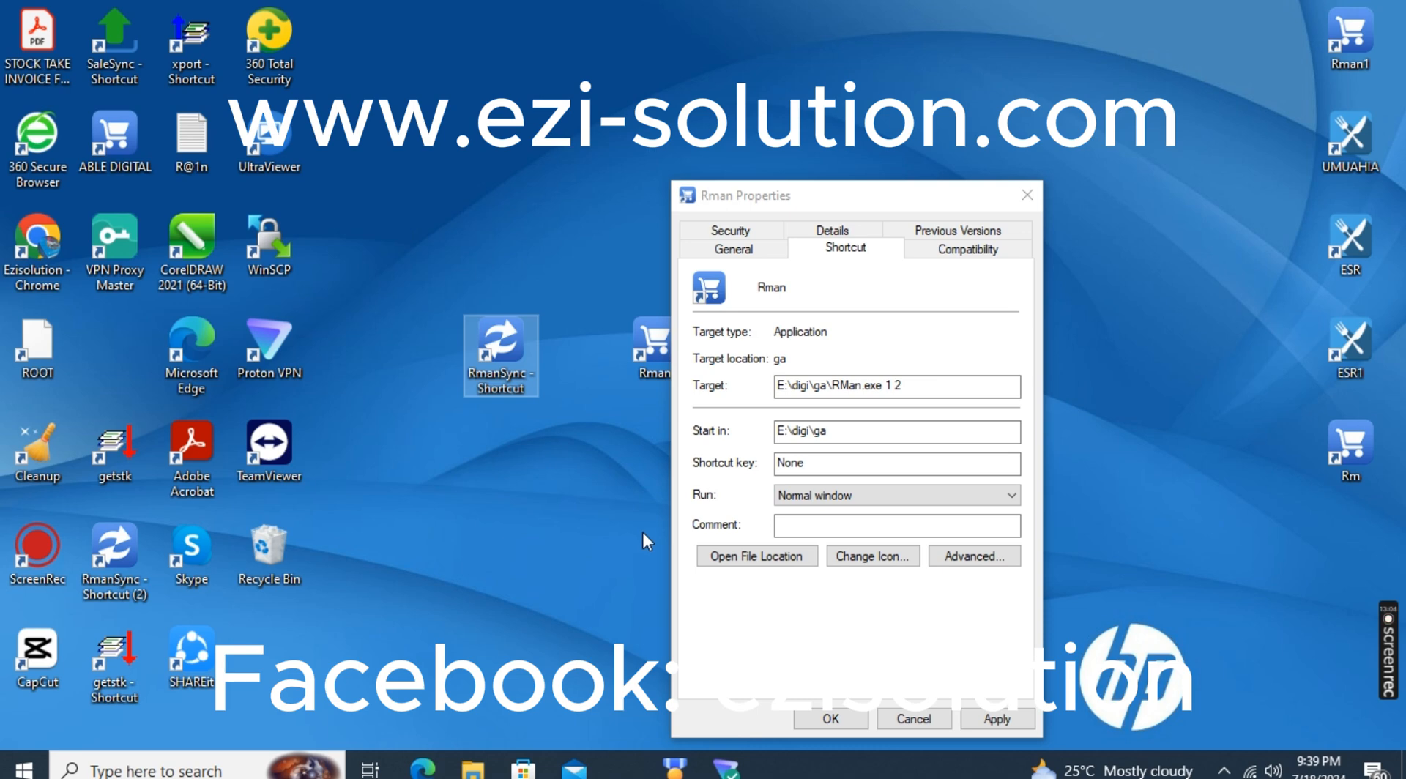
{"action": "left_click", "coordinate": [831, 719]}
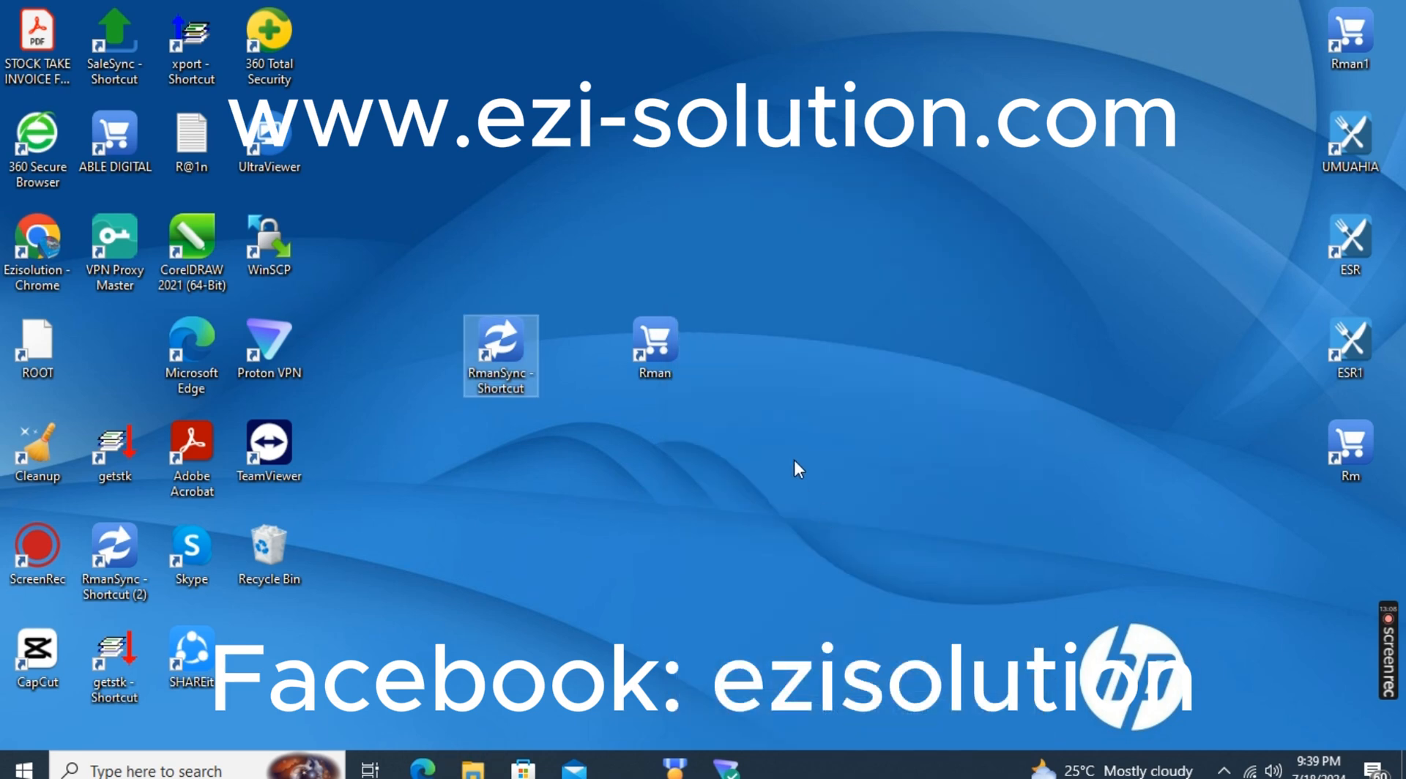
{"action": "right_click", "coordinate": [512, 362]}
{"action": "mouse_move", "coordinate": [549, 586]}
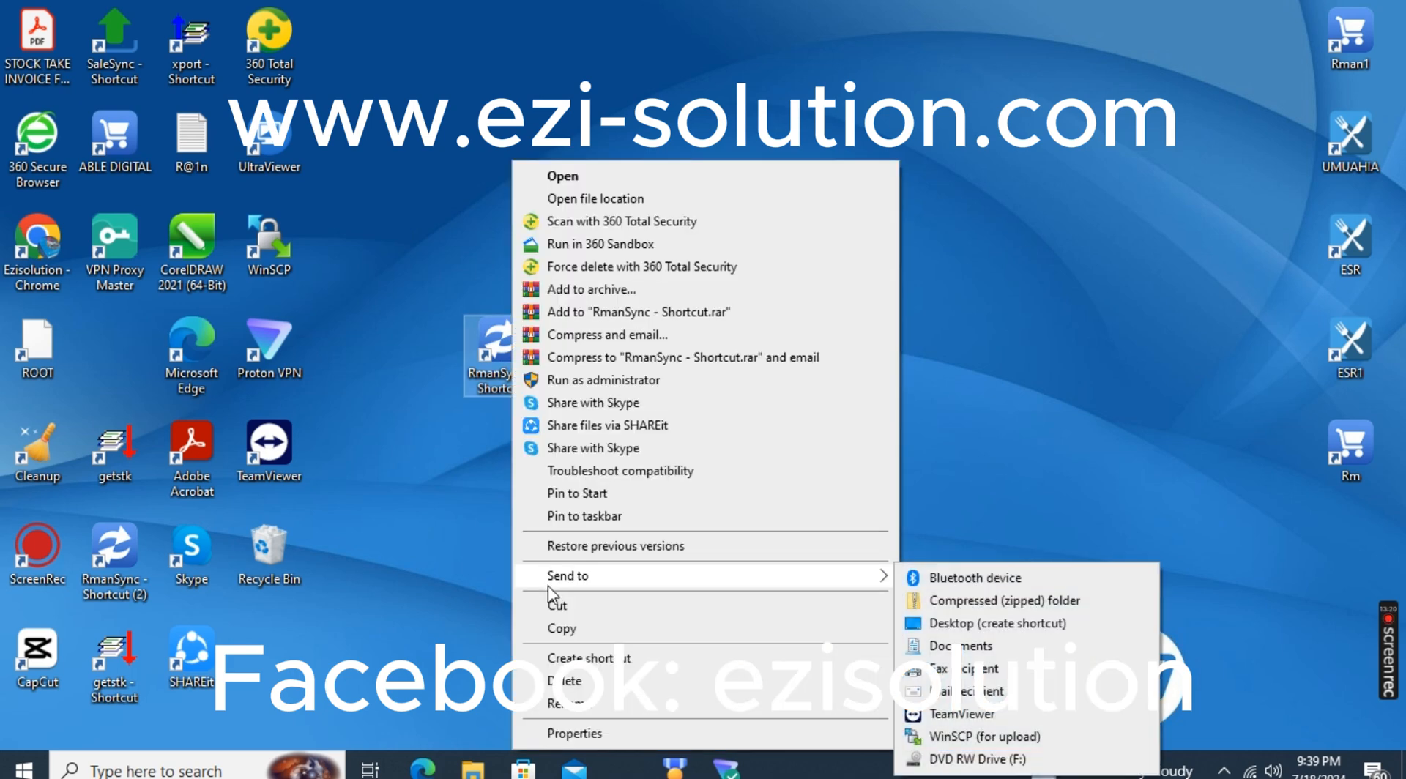
{"action": "left_click", "coordinate": [560, 631]}
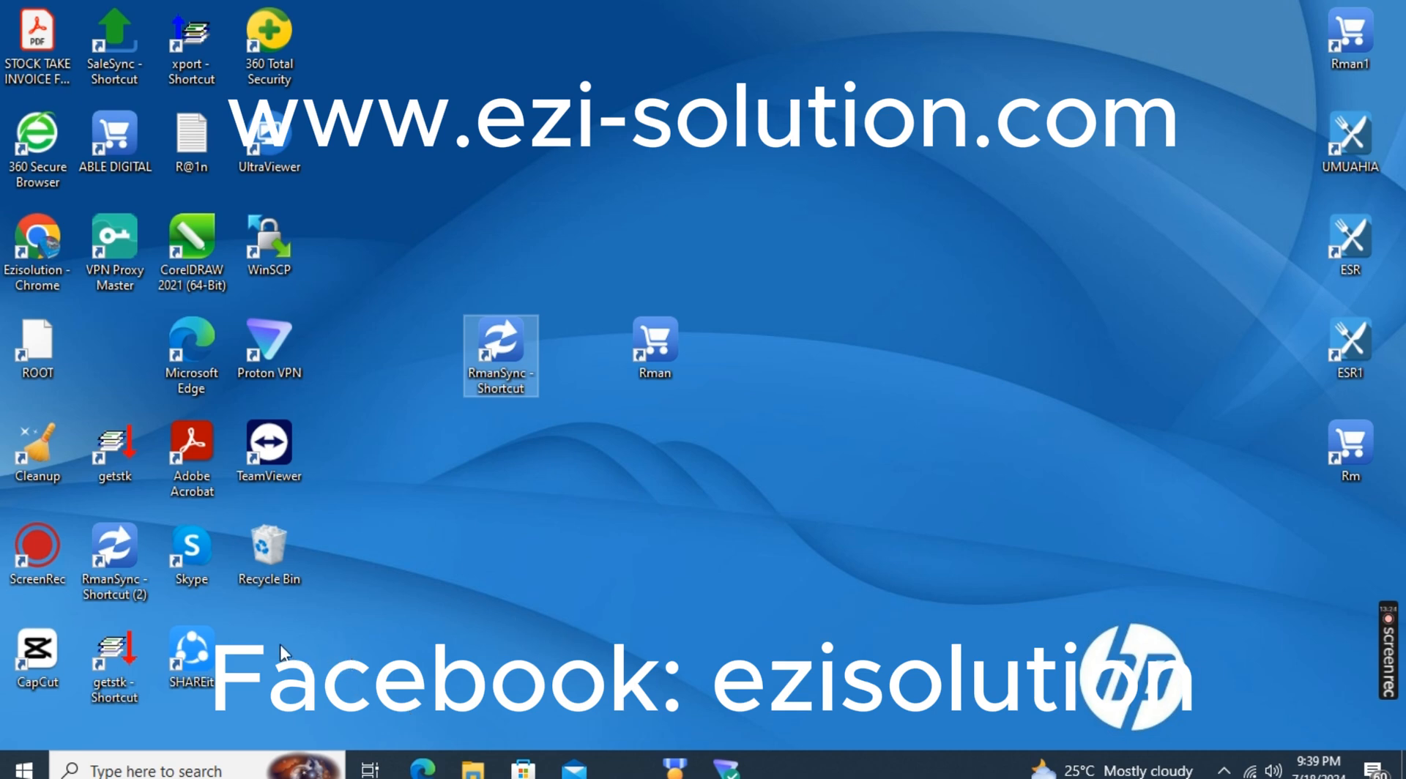
Open the Windows Startup folder by running shell:startup
{"action": "key", "text": "super+r"}
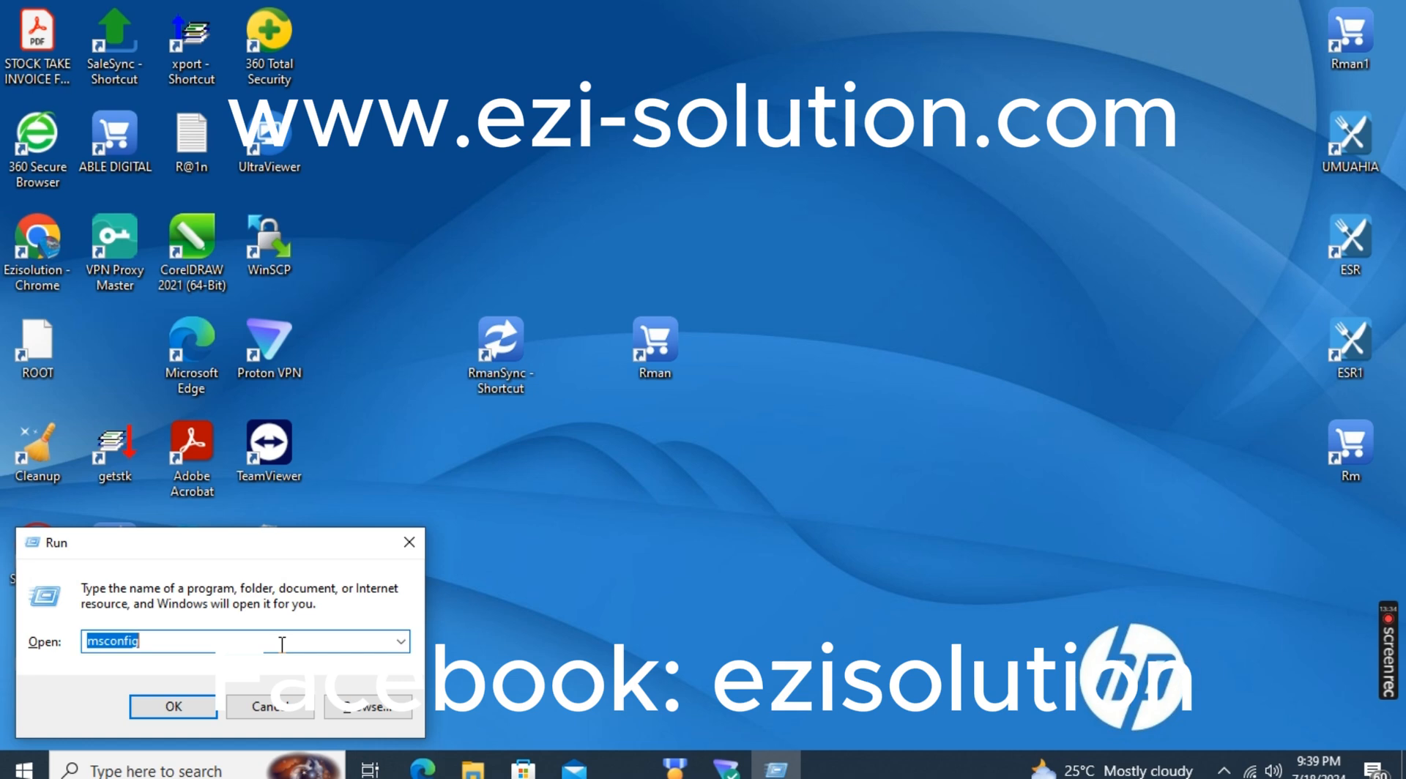
{"action": "type", "text": "shell"}
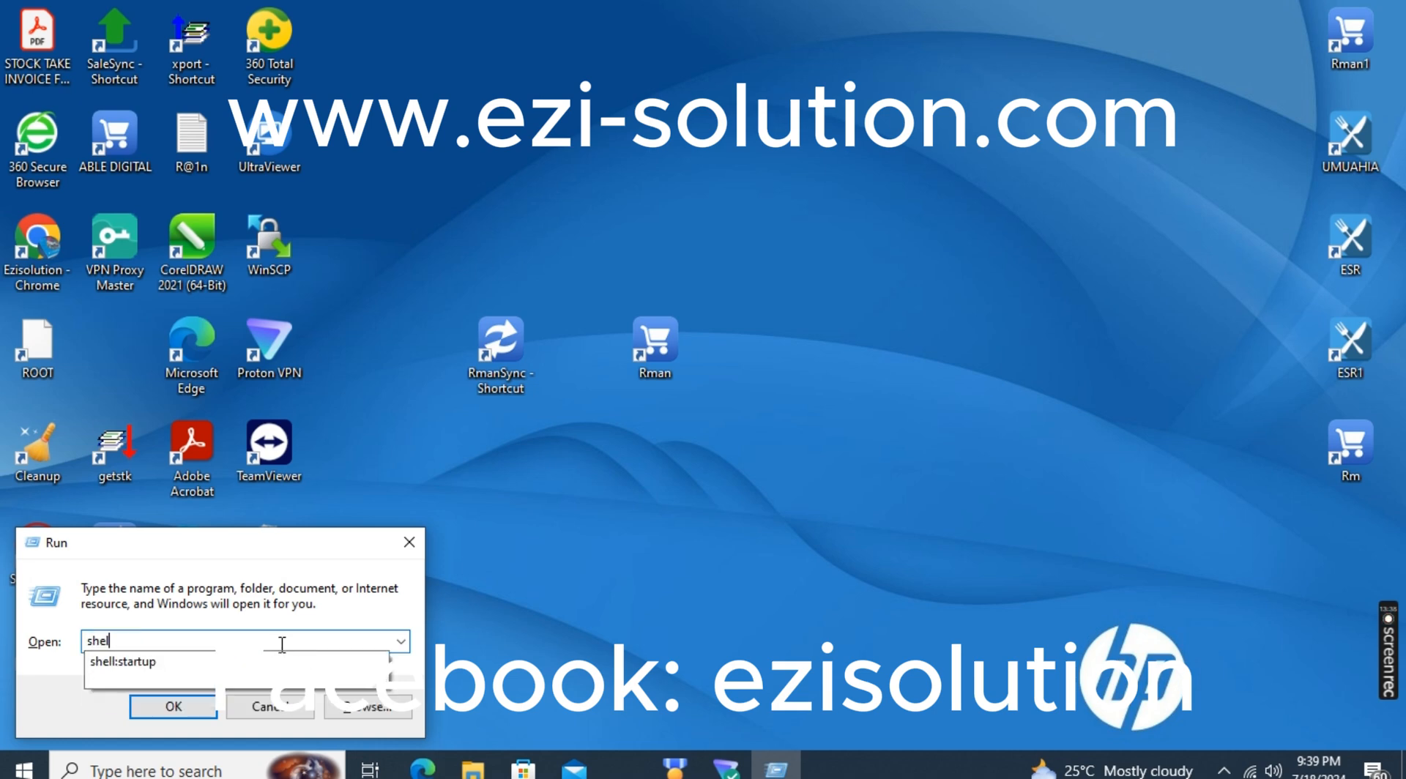
{"action": "left_click", "coordinate": [155, 663]}
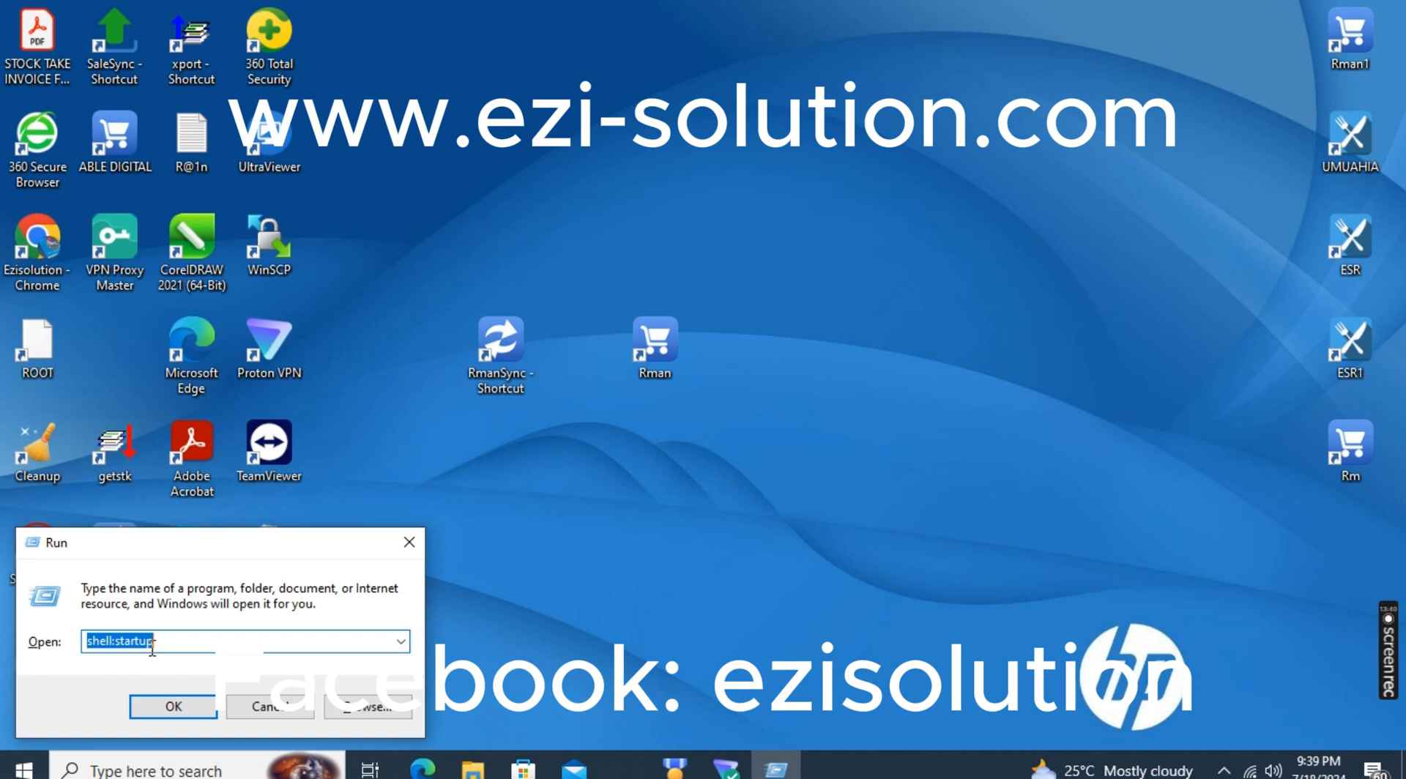
{"action": "left_click", "coordinate": [186, 705]}
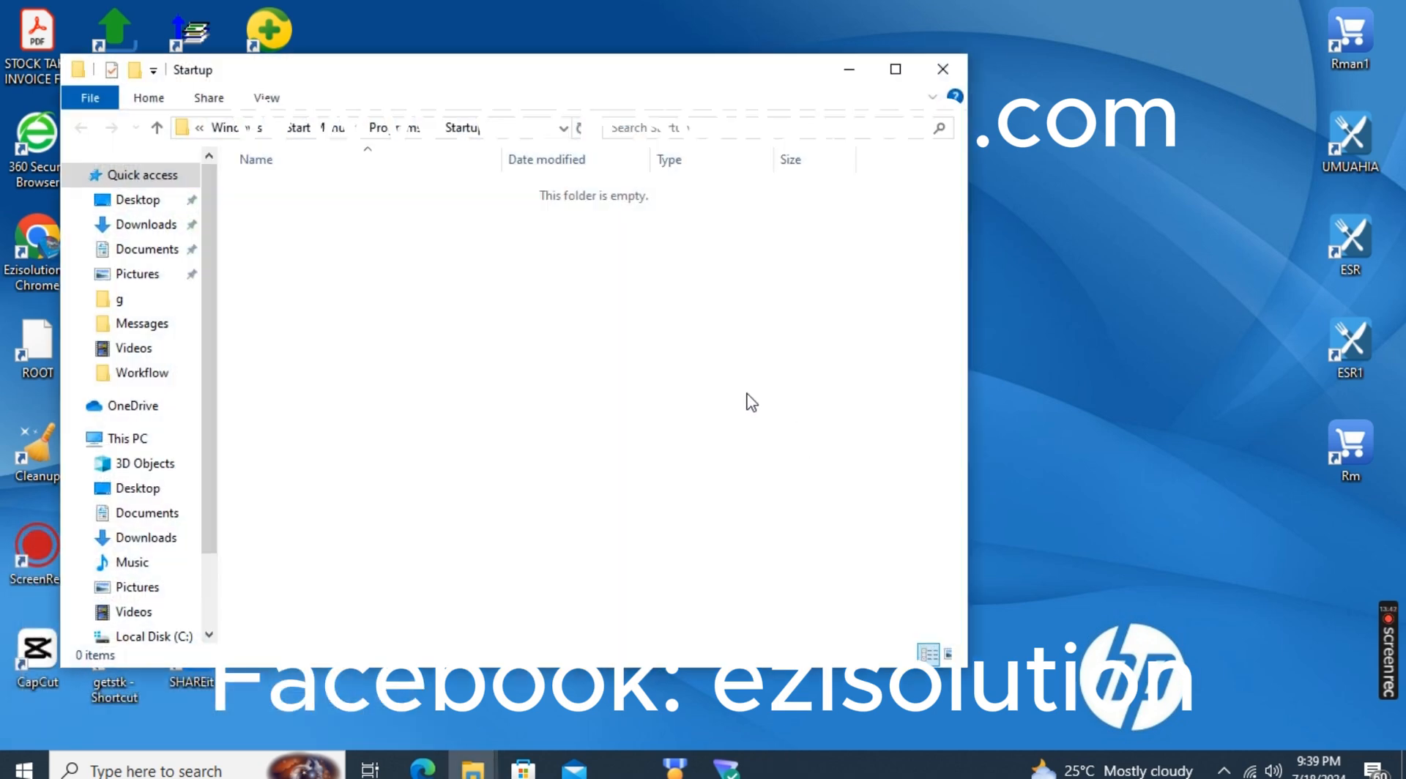
Paste the RmanSync shortcut into the Startup folder, allow the 360 Total Security requests, and close the folder
{"action": "right_click", "coordinate": [511, 297]}
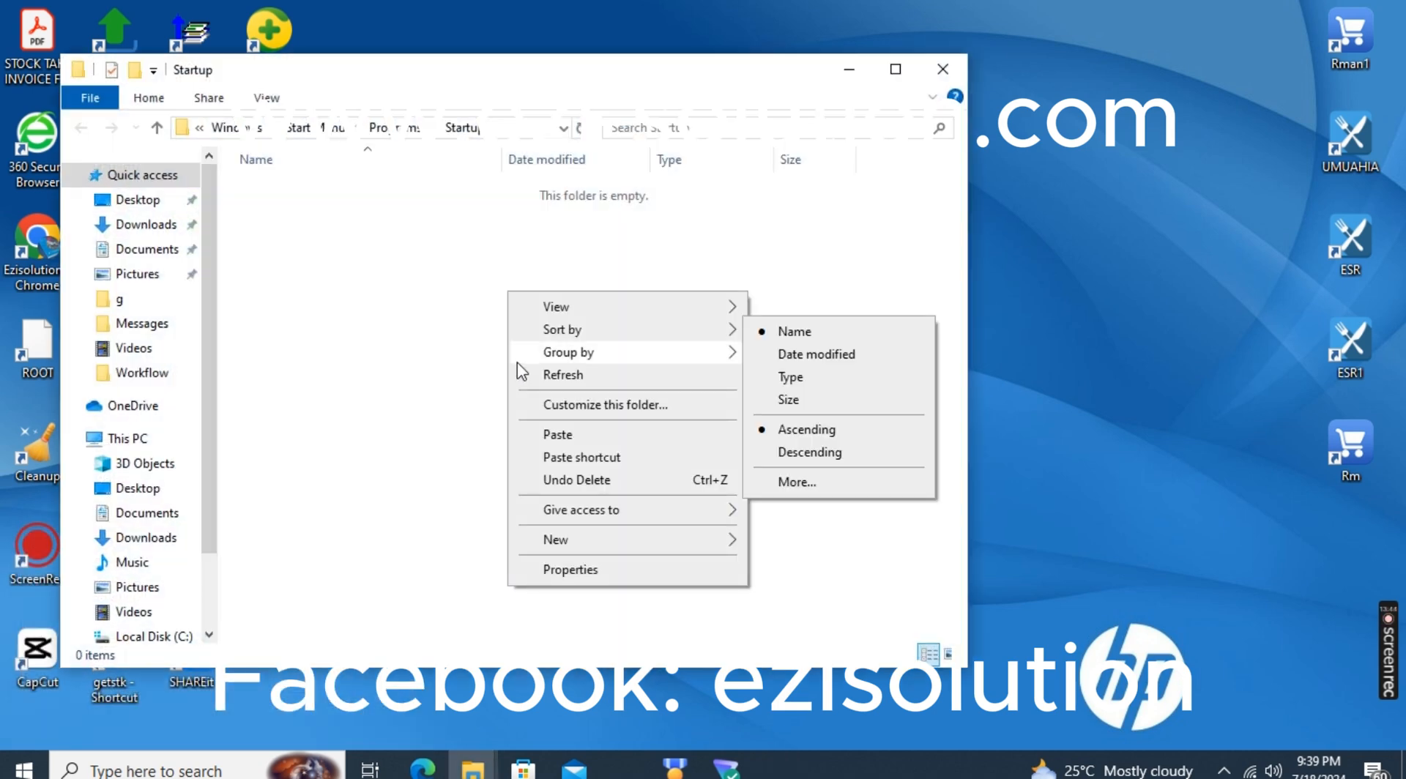
{"action": "left_click", "coordinate": [551, 438]}
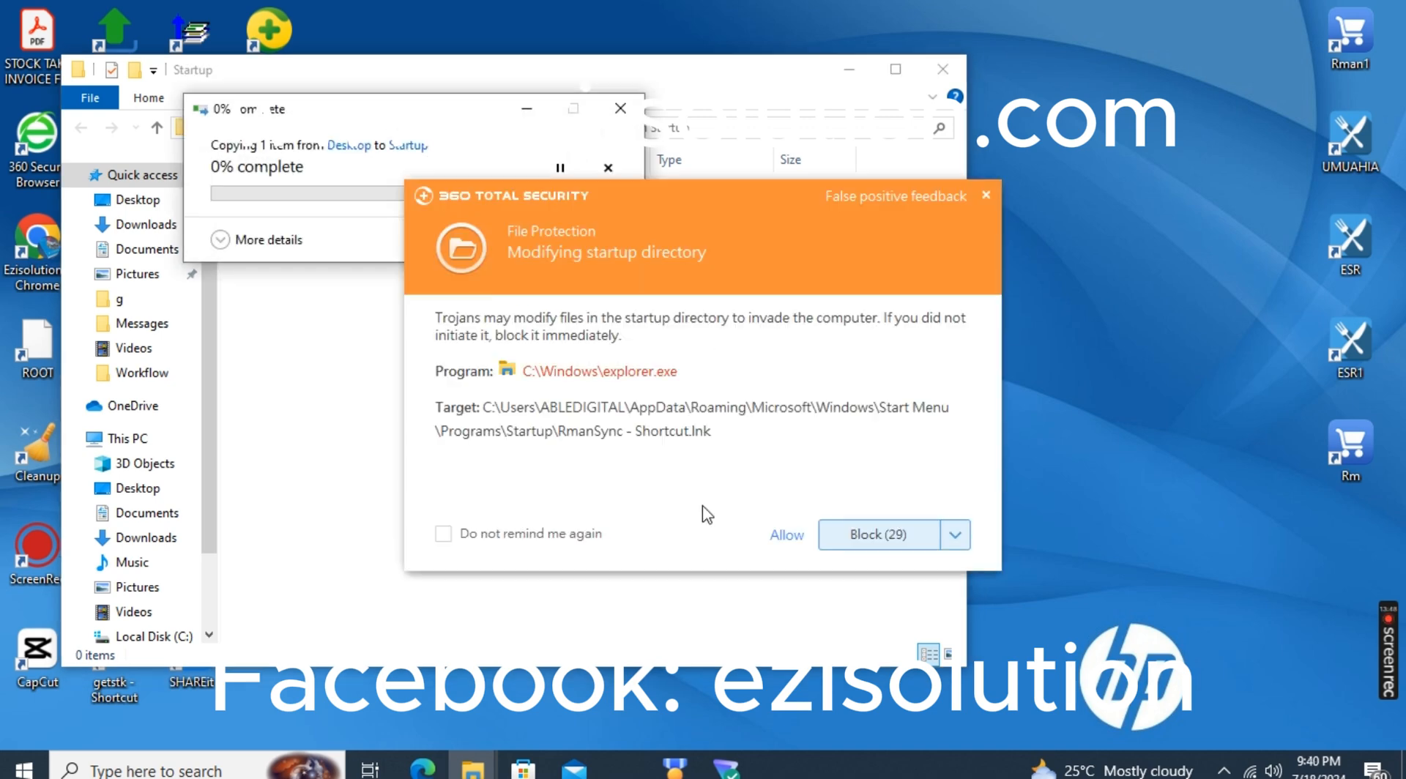
{"action": "left_click", "coordinate": [786, 535]}
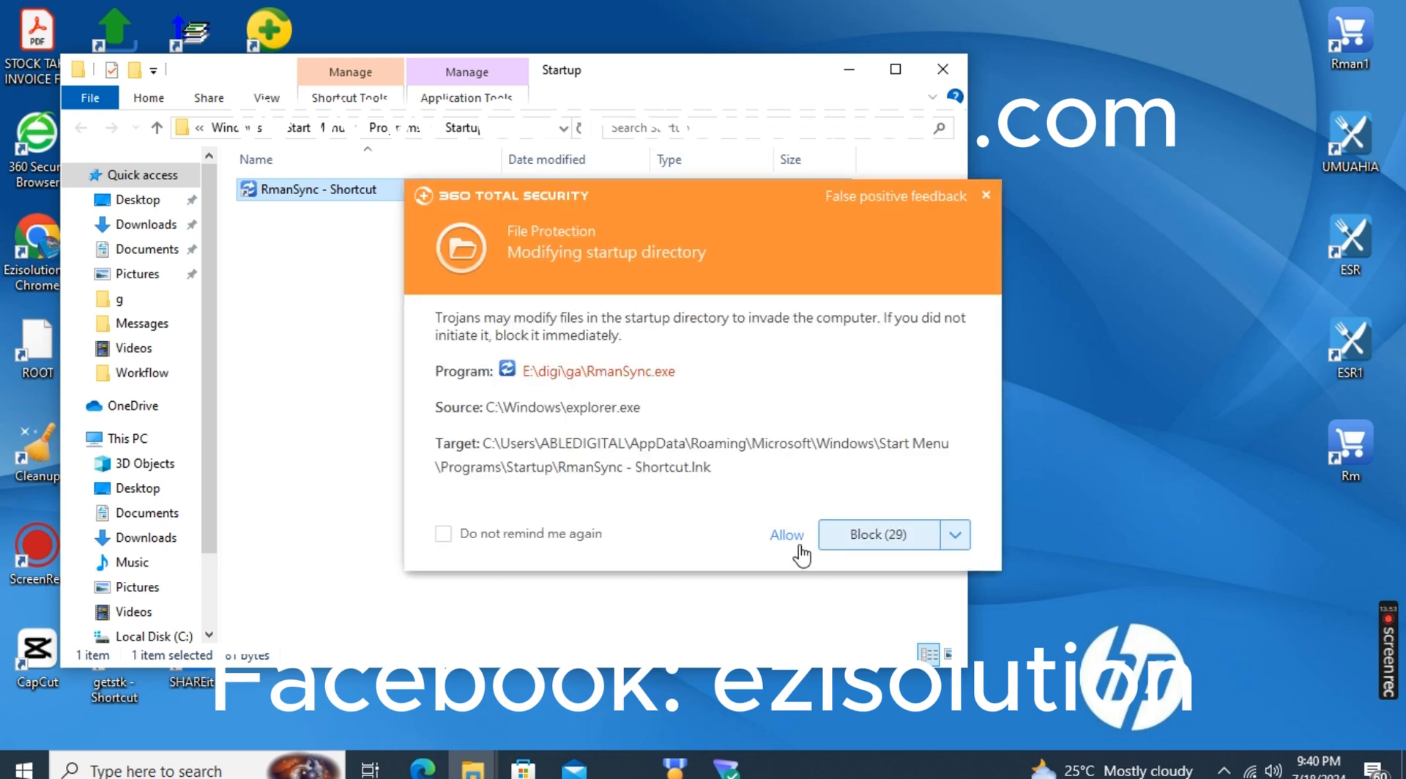
{"action": "left_click", "coordinate": [786, 535]}
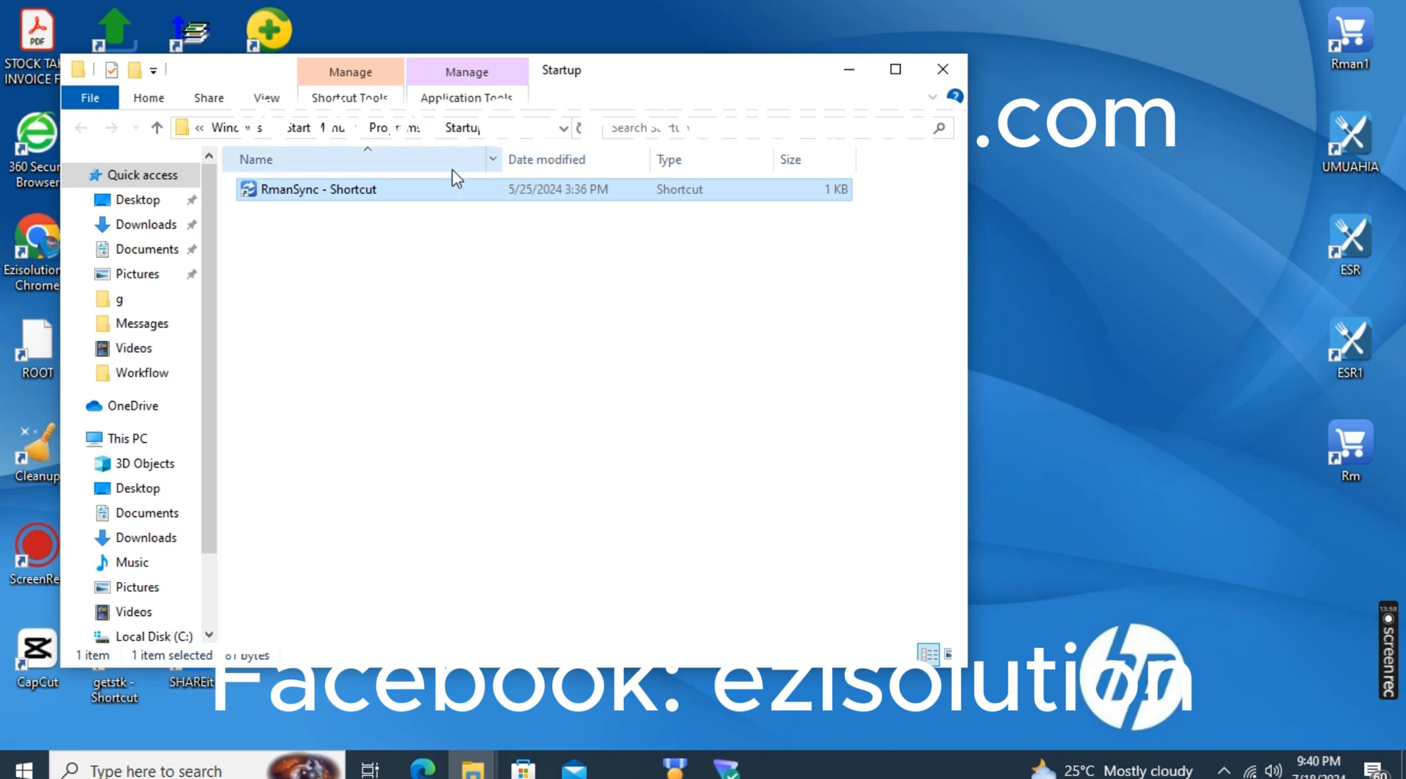
{"action": "mouse_move", "coordinate": [432, 202]}
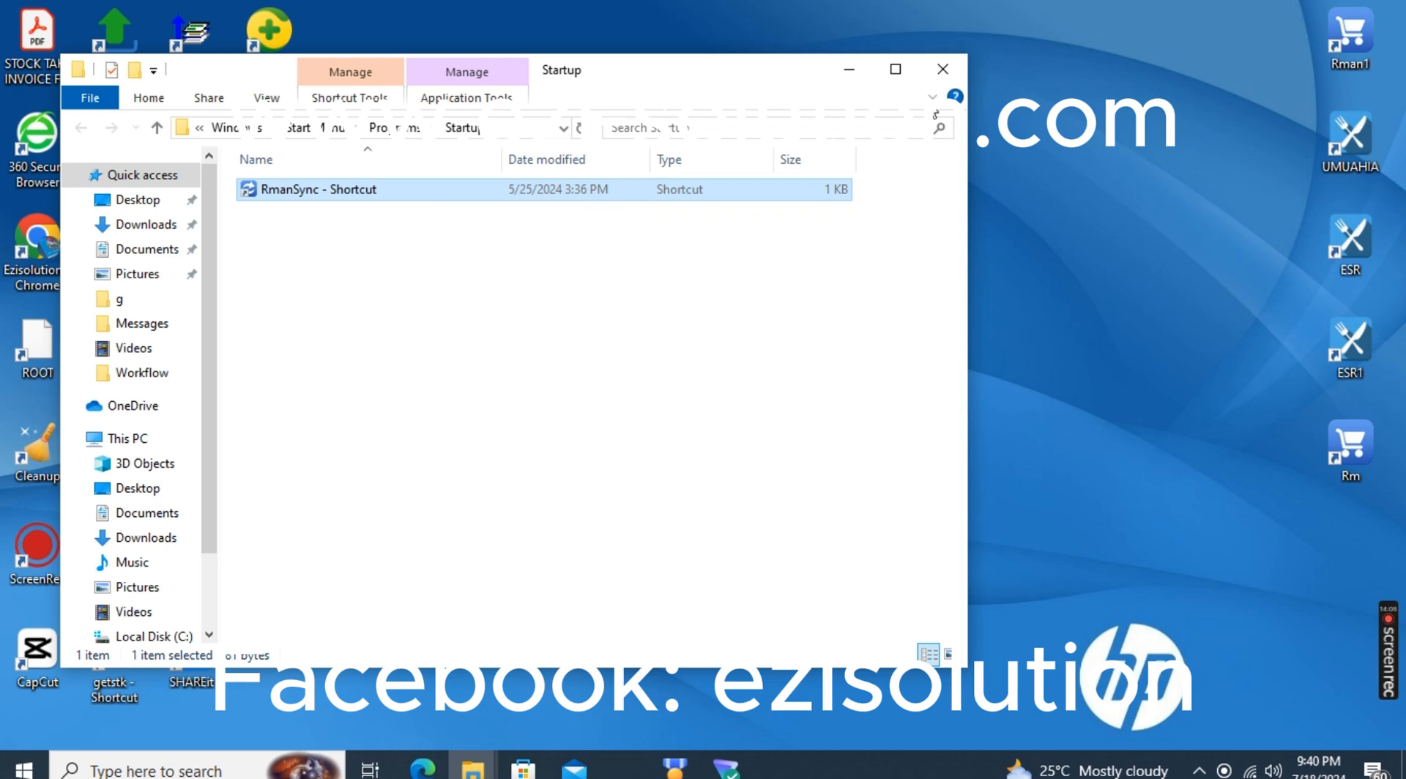
{"action": "left_click", "coordinate": [950, 74]}
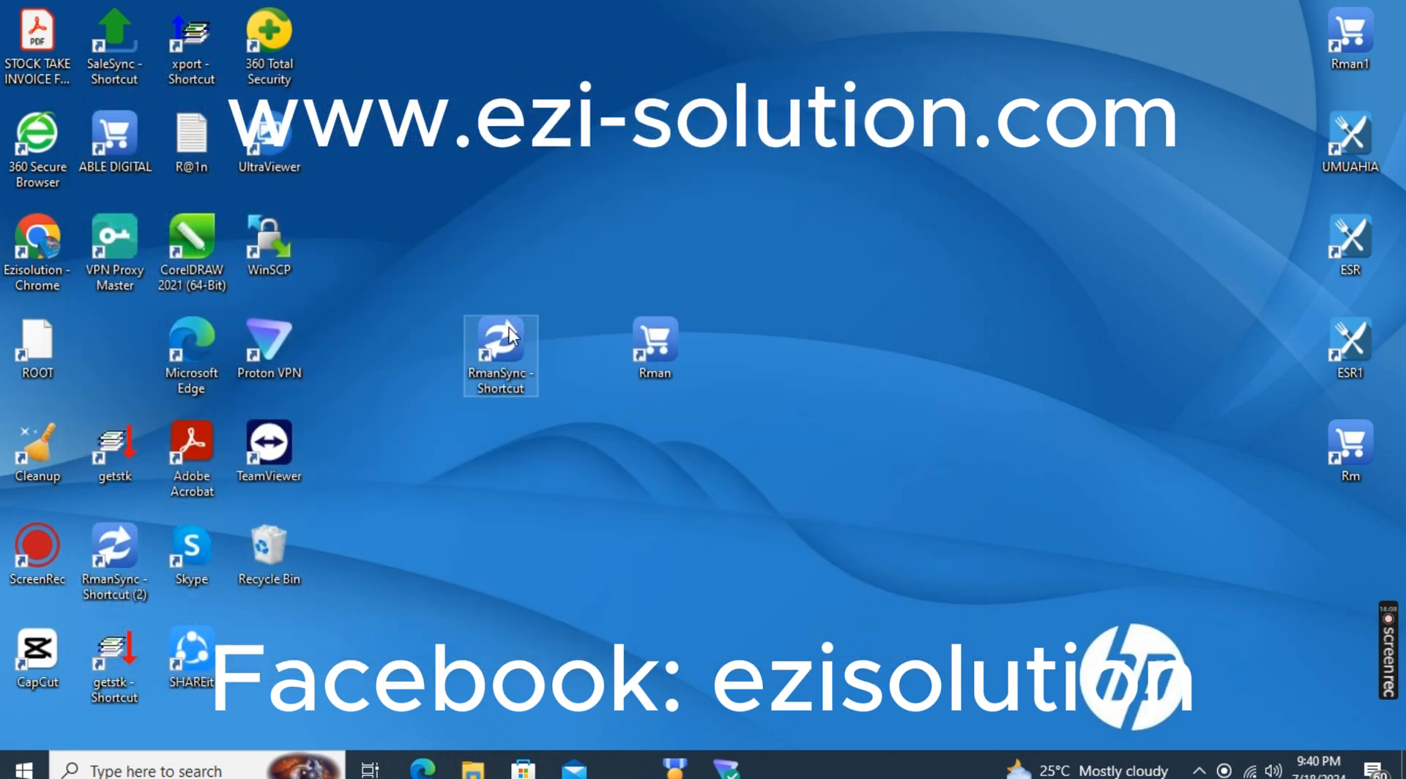
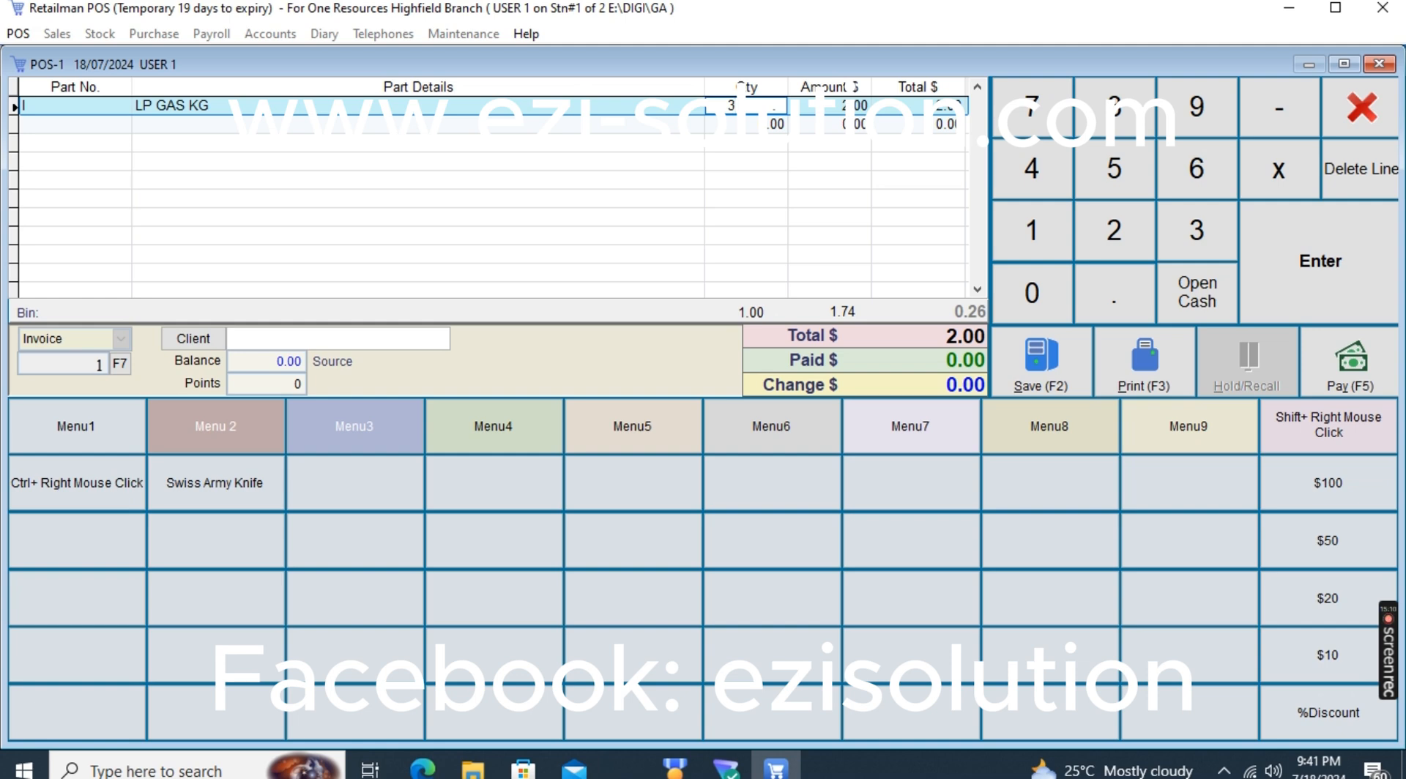
Confirm a quantity of 3 for LP GAS KG, pay the 6.00 in CASH USD, and save the sale
{"action": "key", "text": "Return"}
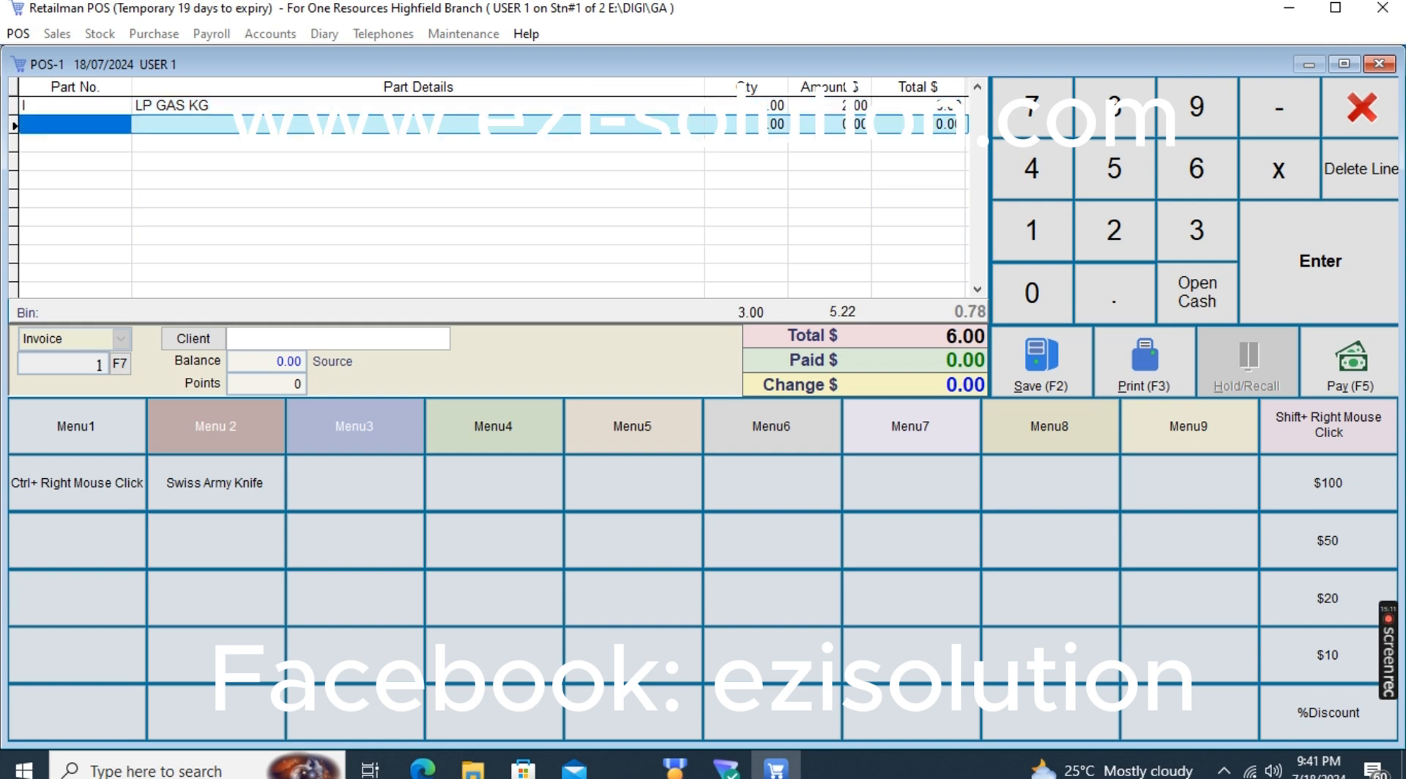
{"action": "left_click", "coordinate": [1121, 369]}
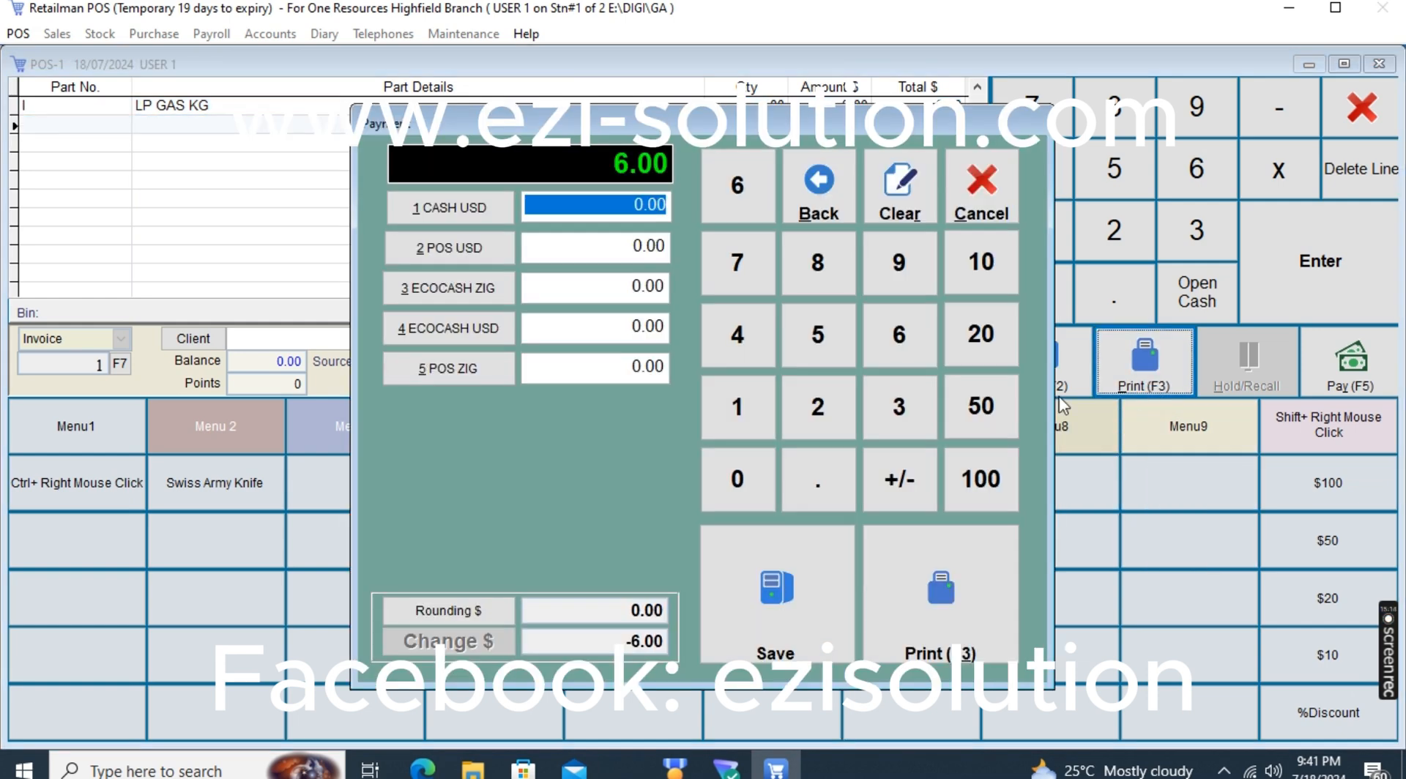
{"action": "left_click", "coordinate": [449, 208]}
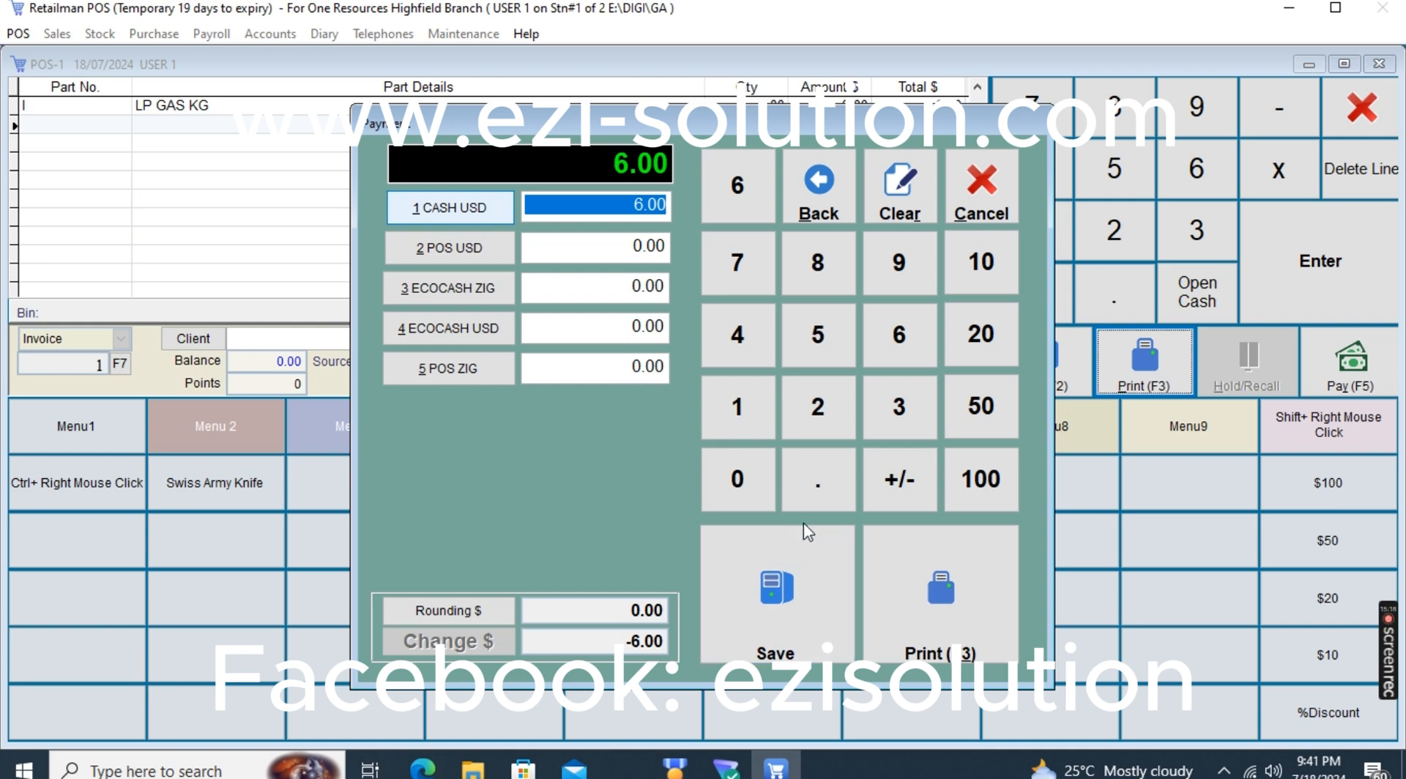
{"action": "left_click", "coordinate": [806, 576]}
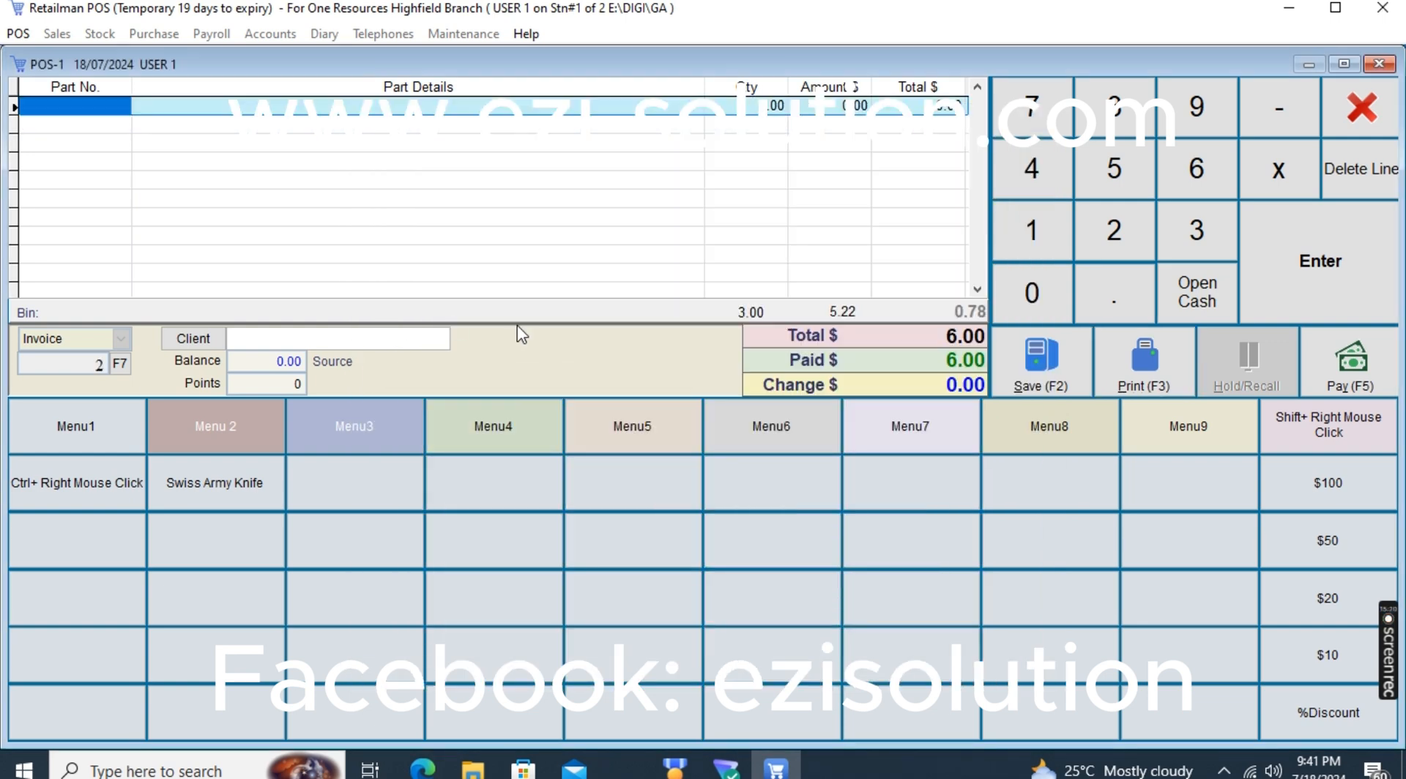
Enter a sale of 10 LP GAS KG, pay it in full with ECOCASH ZIG, and save it
{"action": "type", "text": "j"}
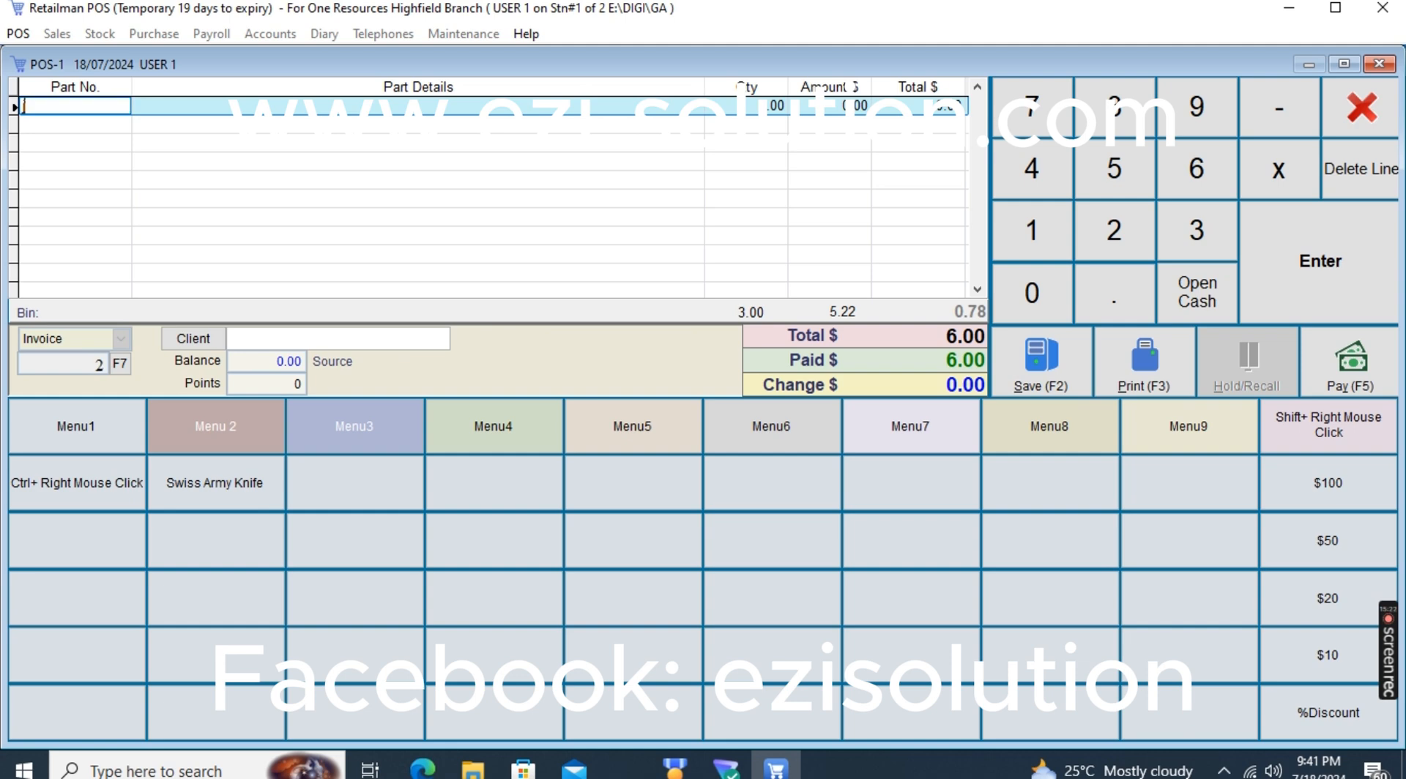
{"action": "key", "text": "Return"}
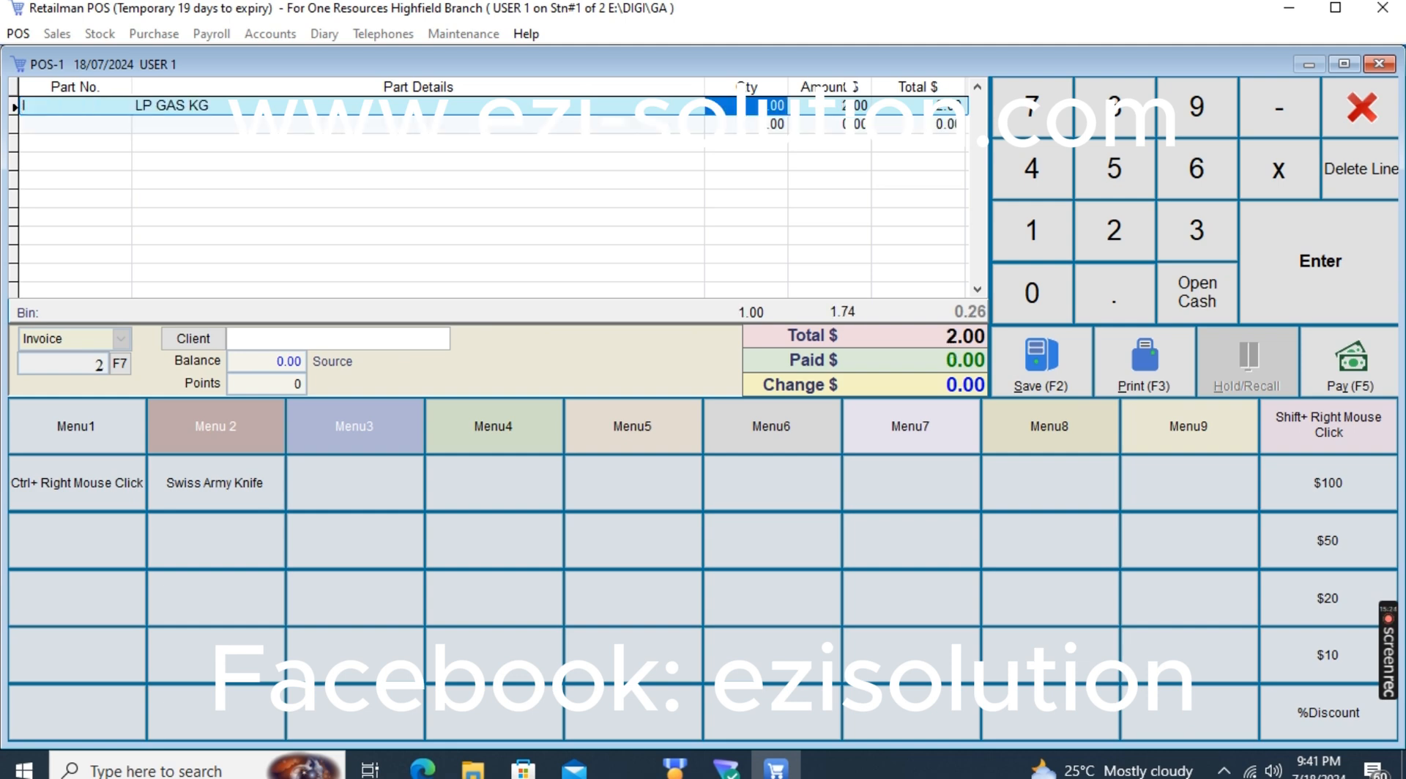
{"action": "type", "text": "10"}
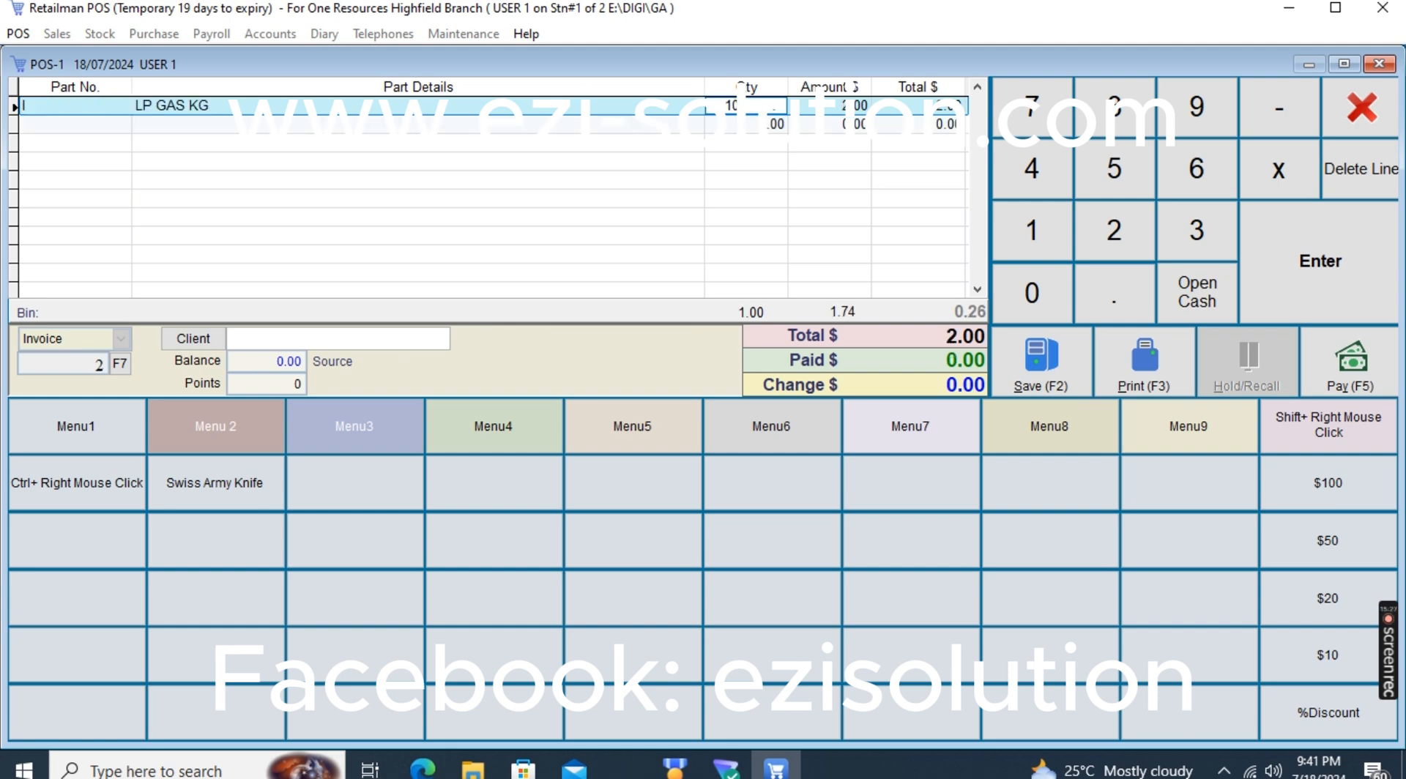
{"action": "key", "text": "Return"}
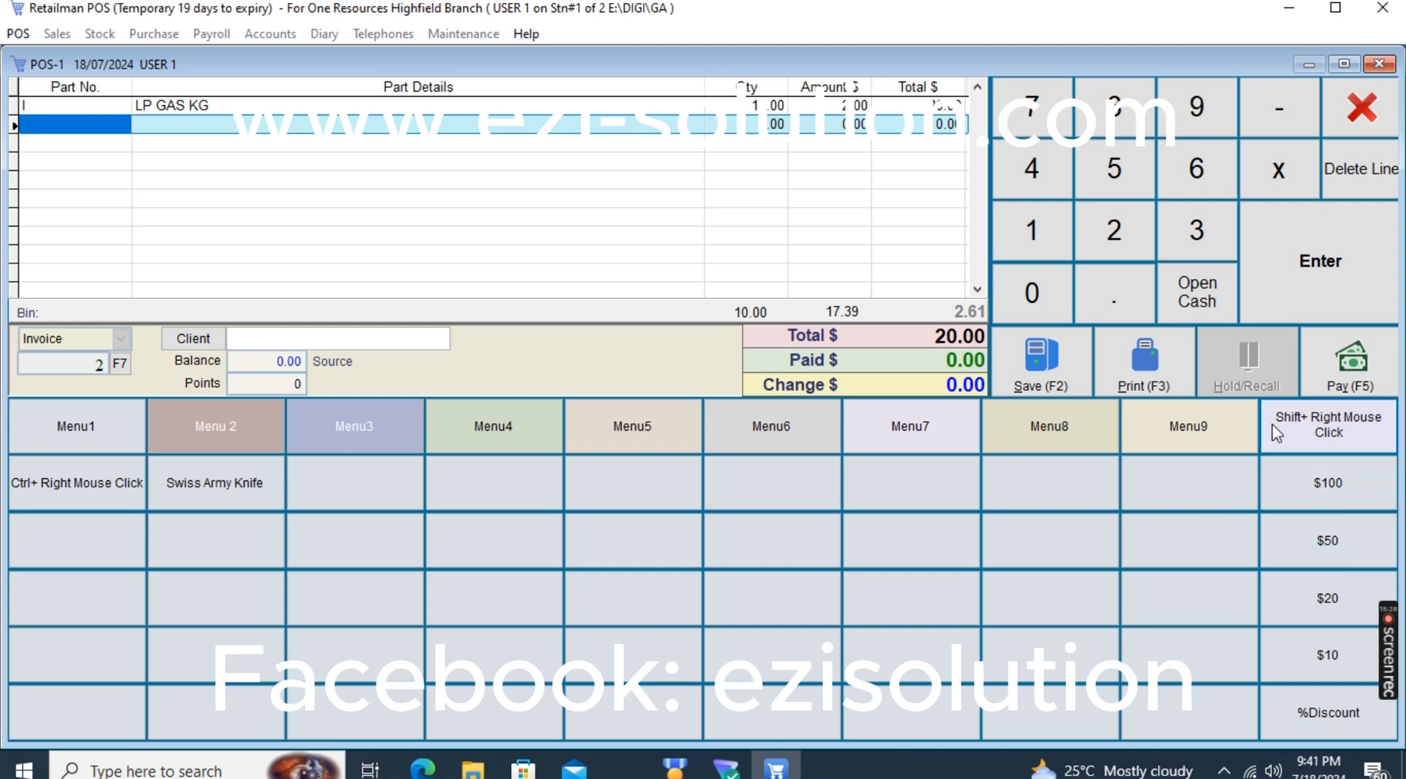
{"action": "left_click", "coordinate": [1144, 362]}
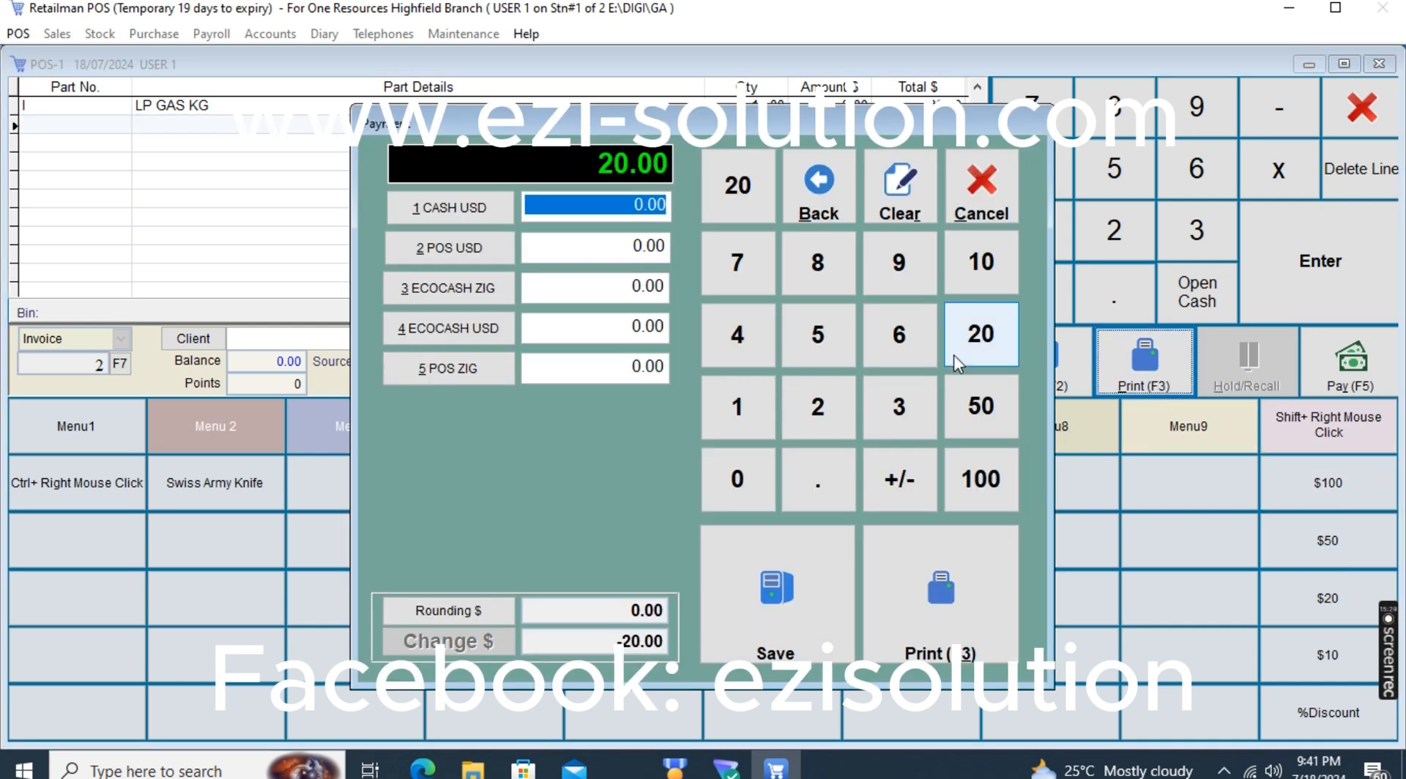
{"action": "left_click", "coordinate": [435, 293]}
{"action": "left_click", "coordinate": [808, 643]}
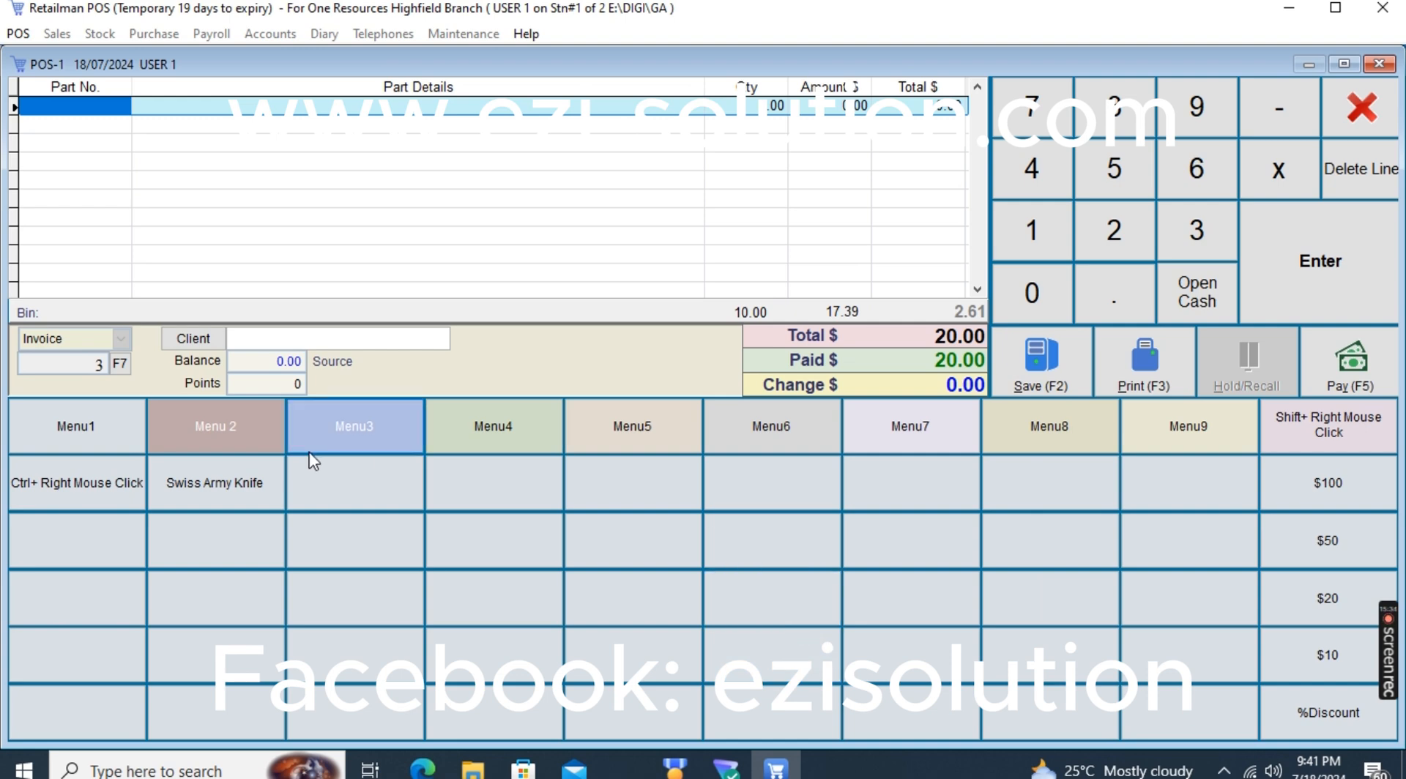
{"action": "left_click", "coordinate": [302, 342]}
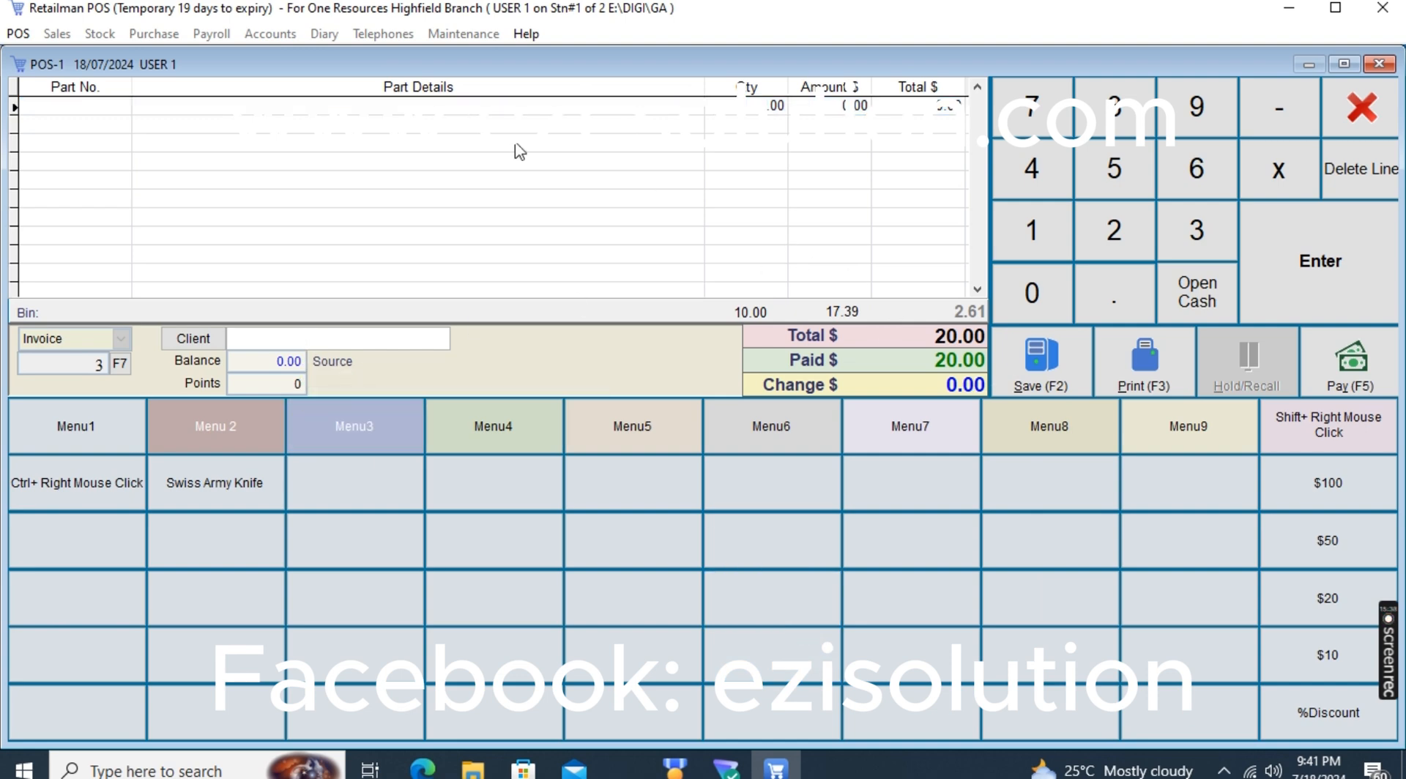
{"action": "type", "text": "a"}
{"action": "key", "text": "Return"}
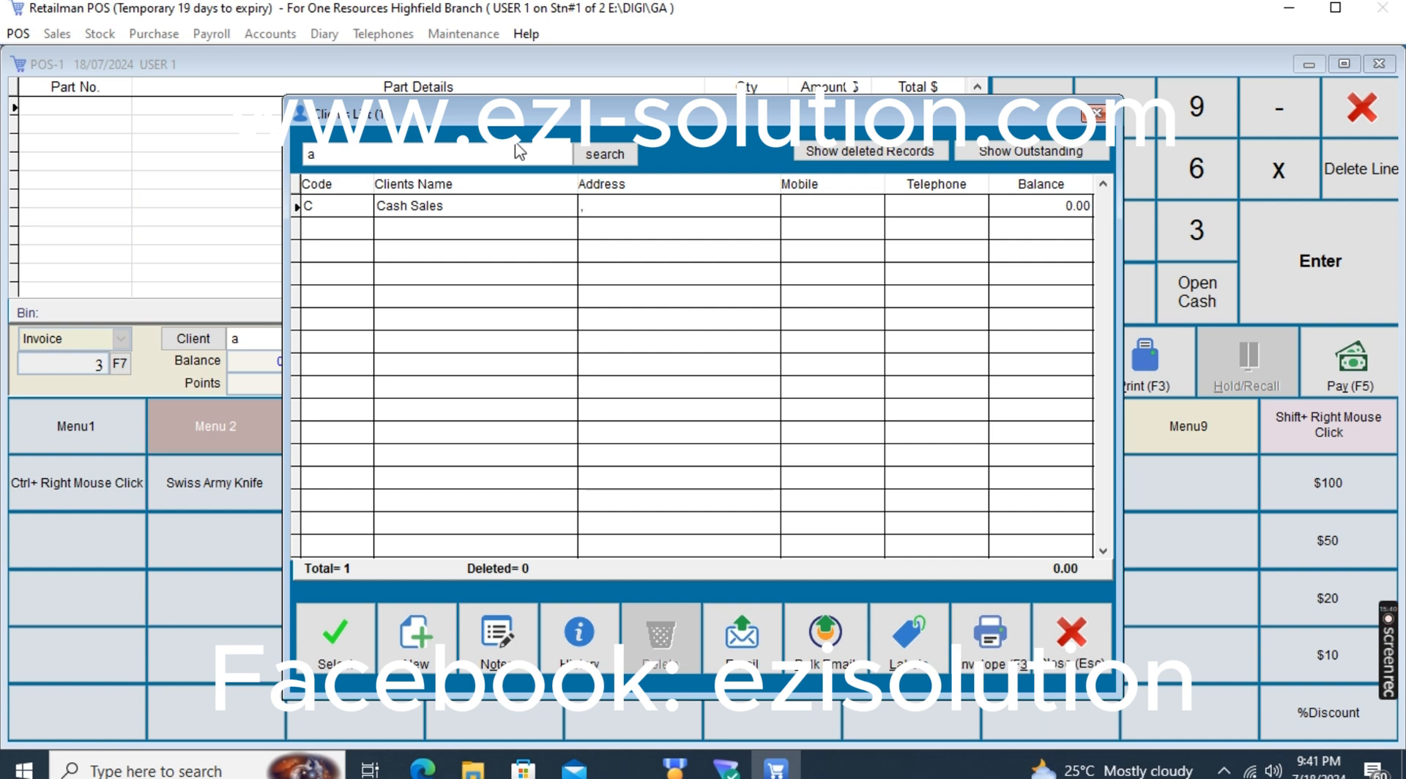
{"action": "left_click", "coordinate": [1069, 639]}
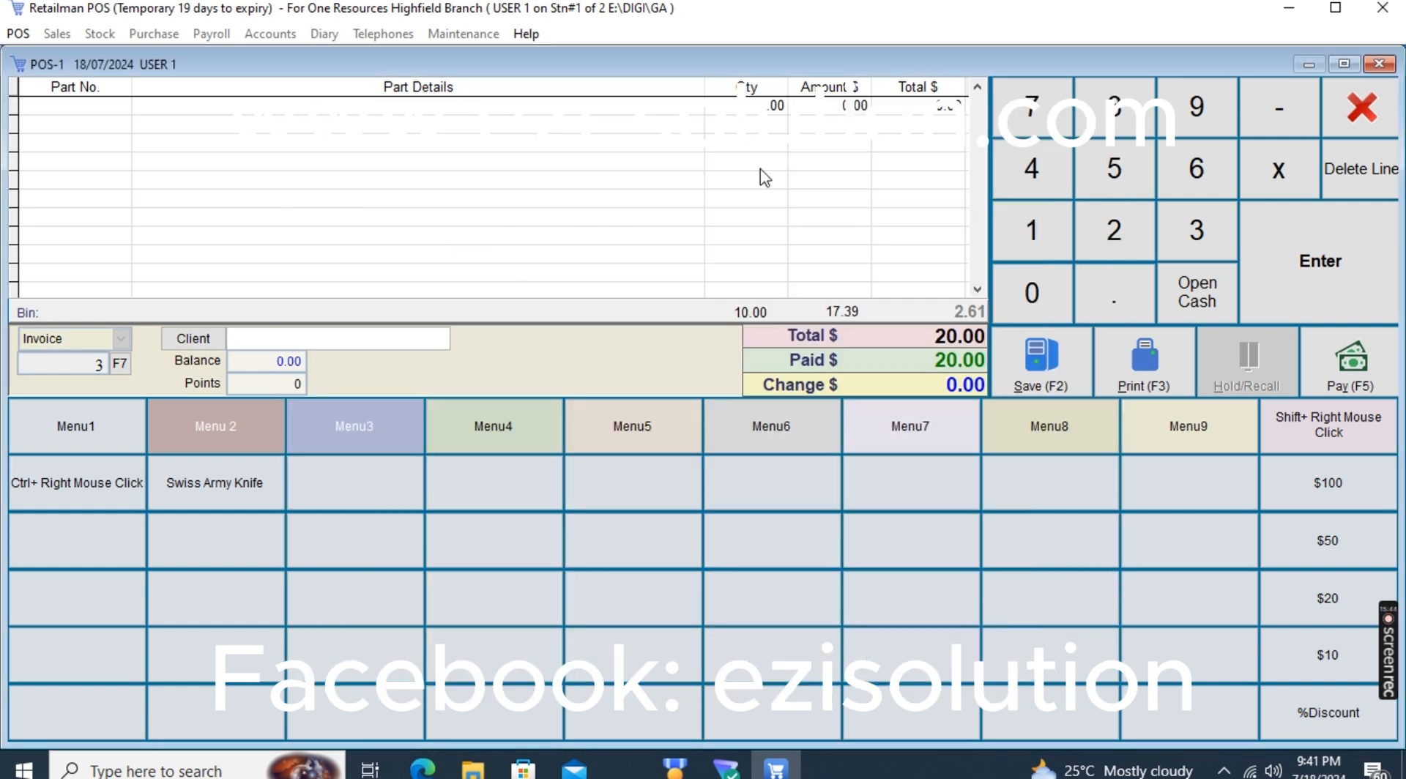
{"action": "type", "text": "l"}
{"action": "key", "text": "Return"}
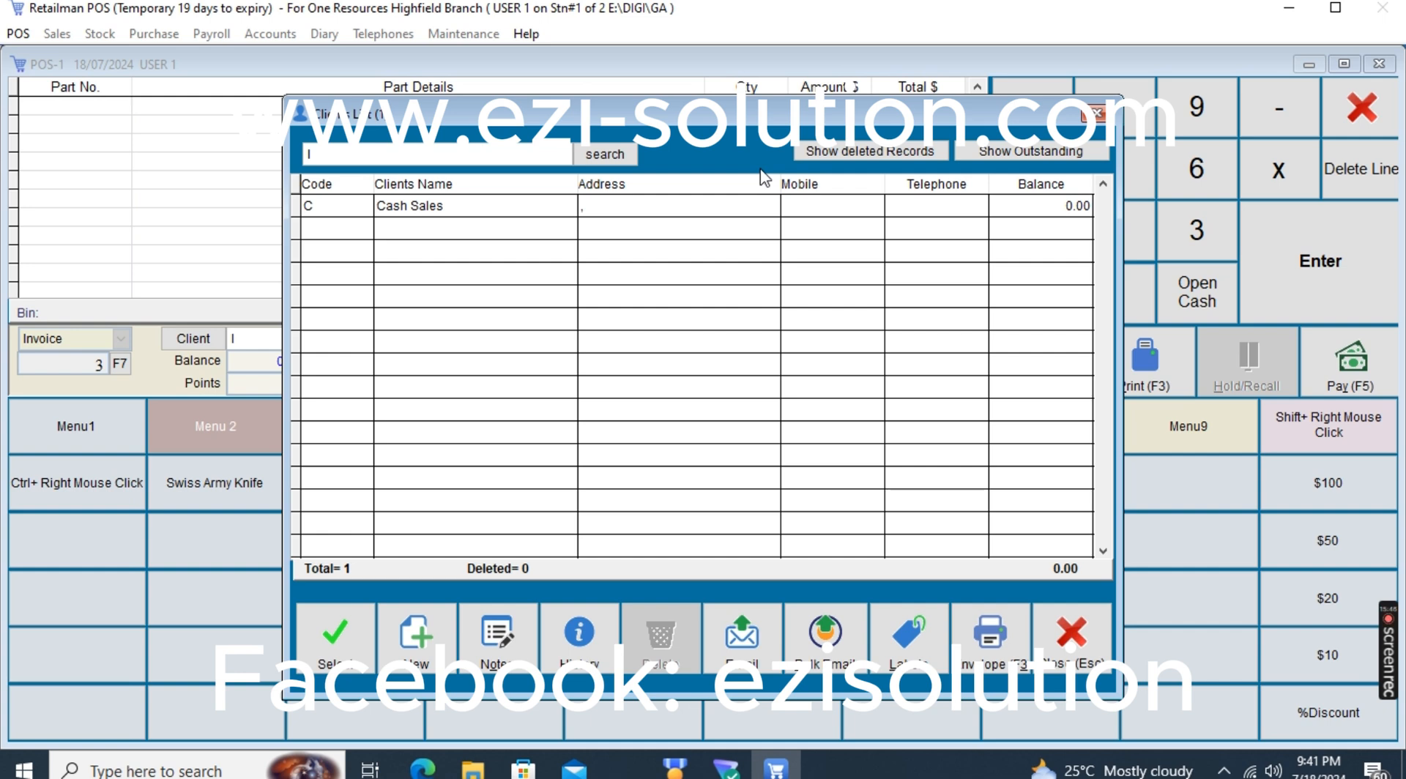
{"action": "key", "text": "Escape"}
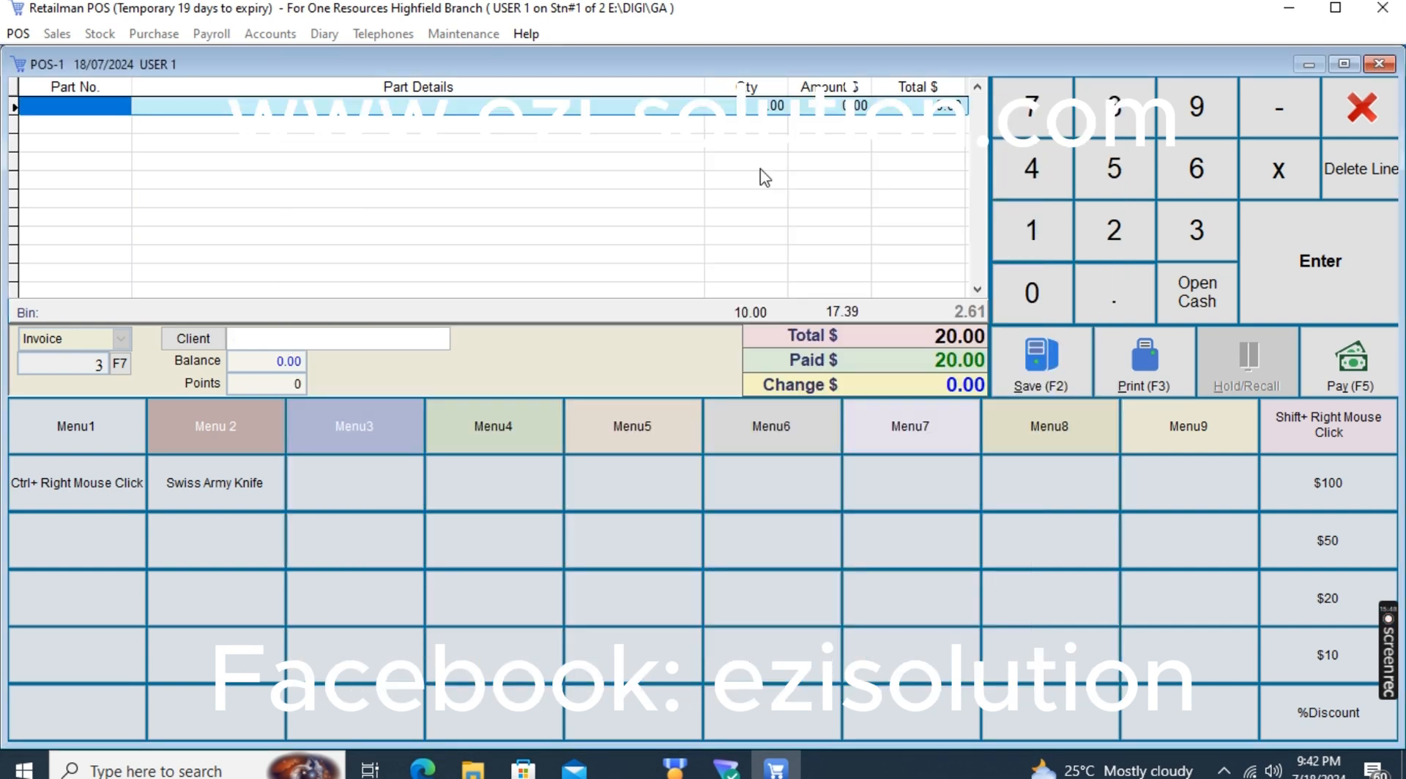
{"action": "type", "text": "l"}
{"action": "key", "text": "Return"}
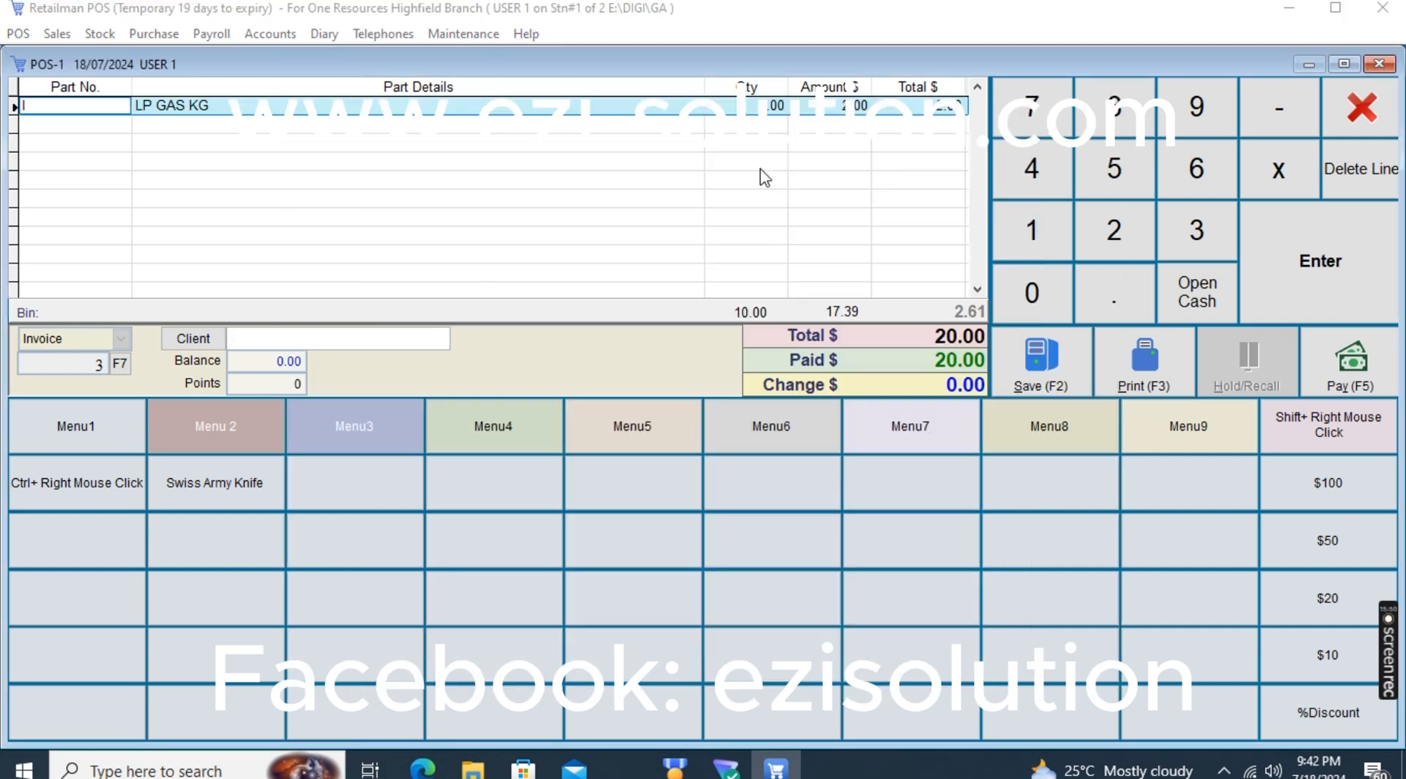
{"action": "key", "text": "Return"}
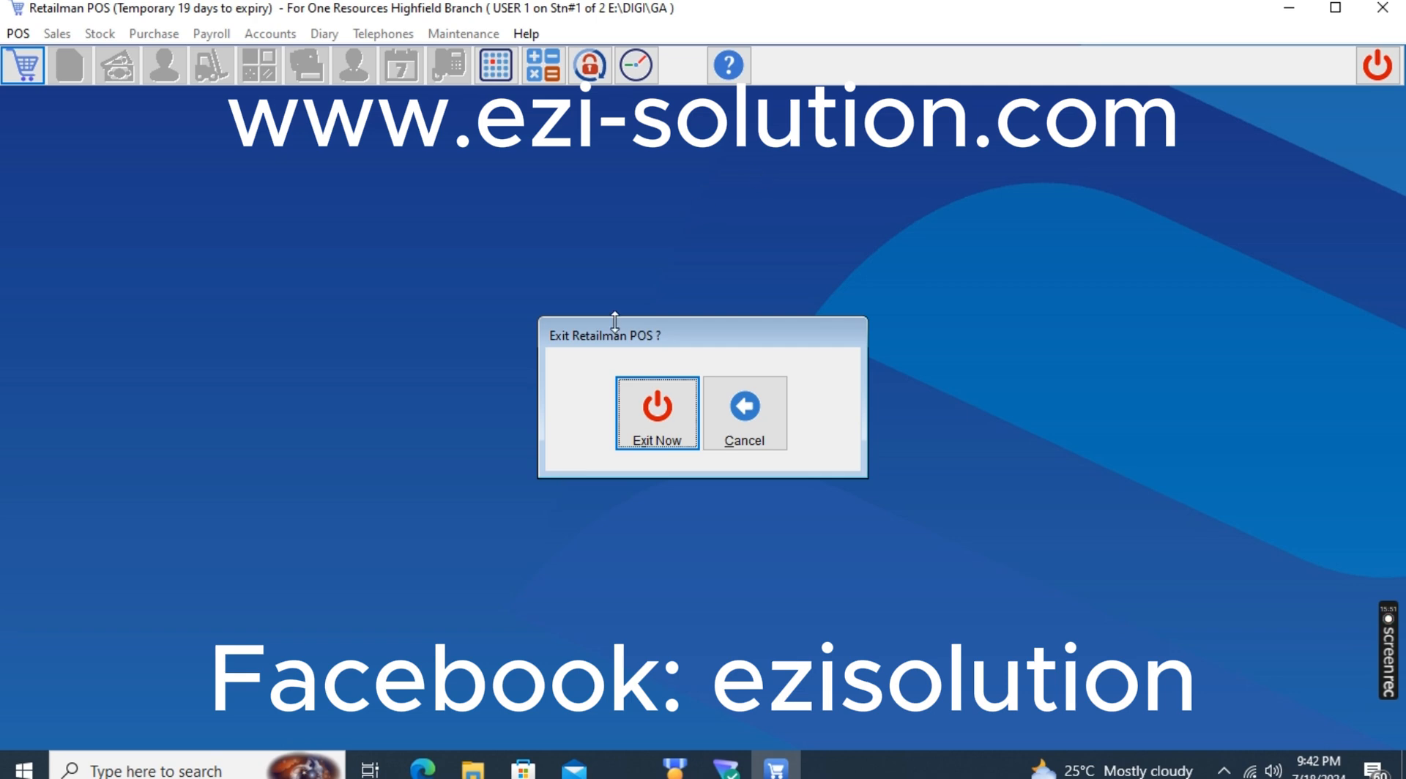
Exit Retailman POS, relaunch it from the Rman desktop shortcut, and log in with the user password
{"action": "key", "text": "Return"}
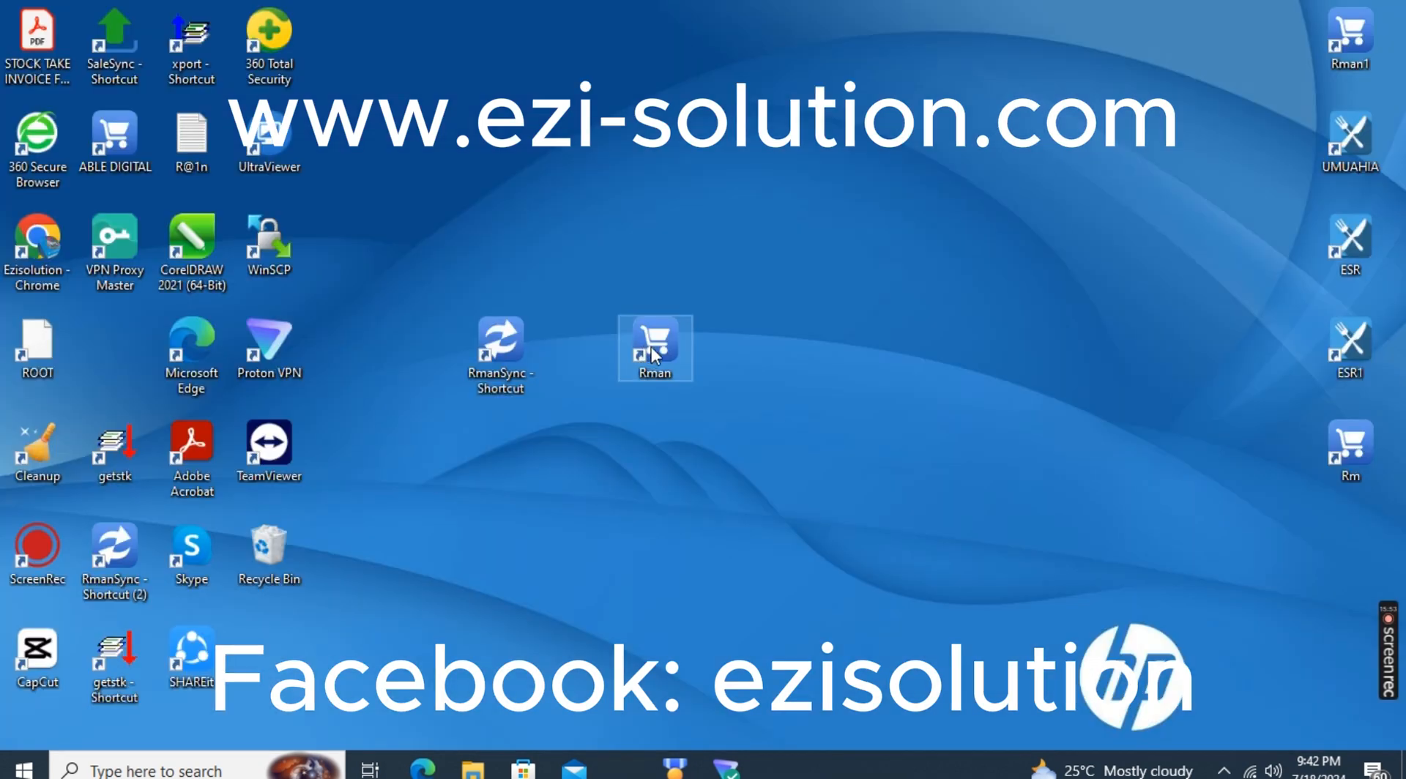
{"action": "double_click", "coordinate": [671, 366]}
{"action": "left_click", "coordinate": [737, 561]}
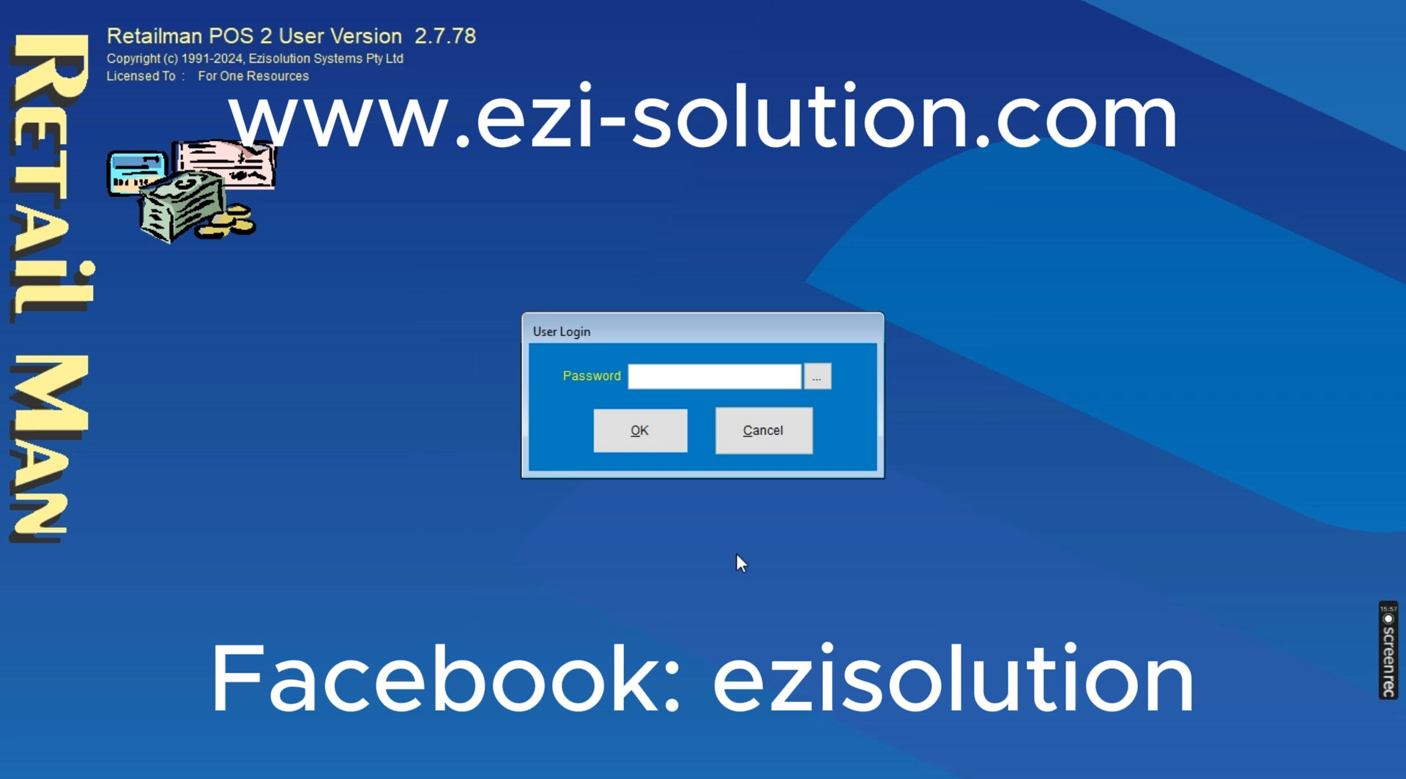
{"action": "type", "text": "1"}
{"action": "key", "text": "Return"}
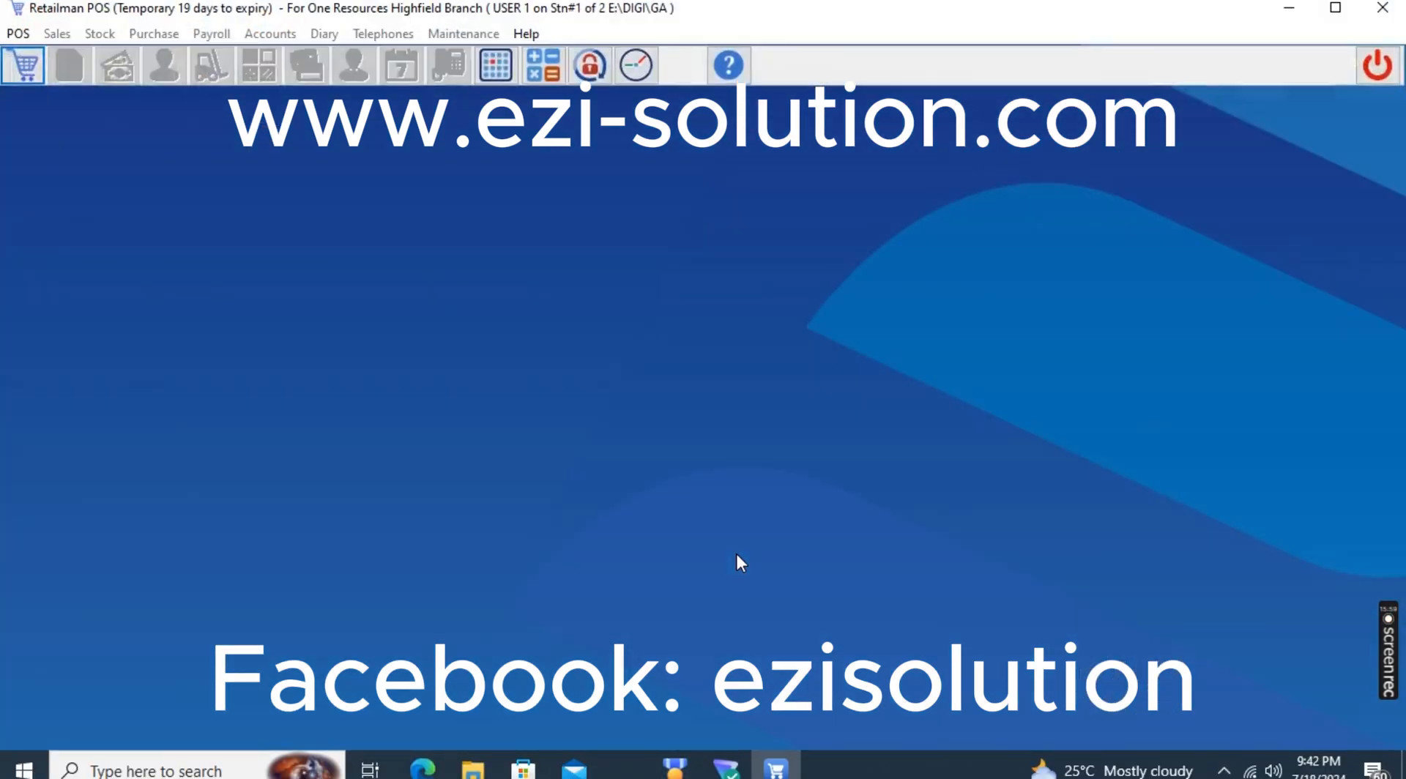
Enter a point-of-sale invoice for 6 LP GAS KG, pay the 12.00 in CASH USD, and save it
{"action": "type", "text": "I"}
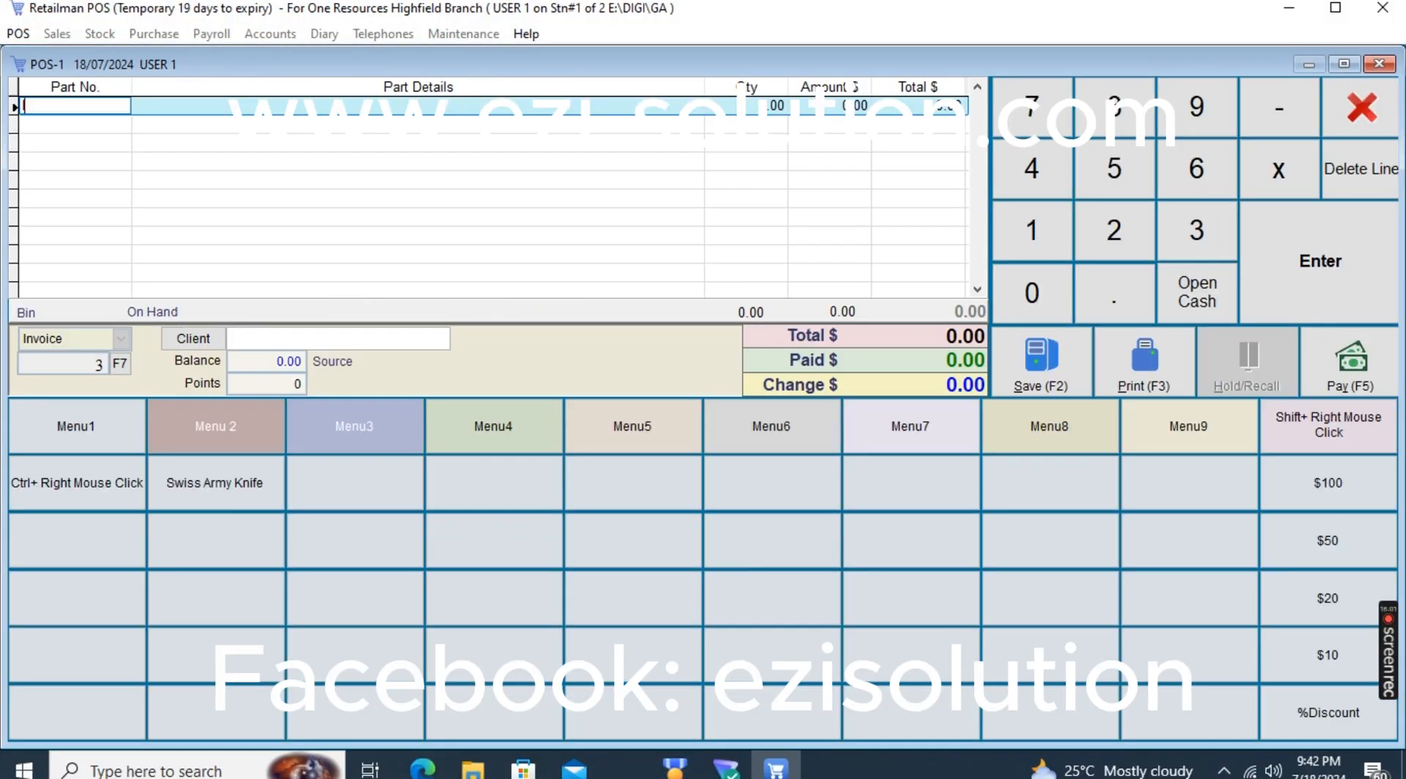
{"action": "key", "text": "Return"}
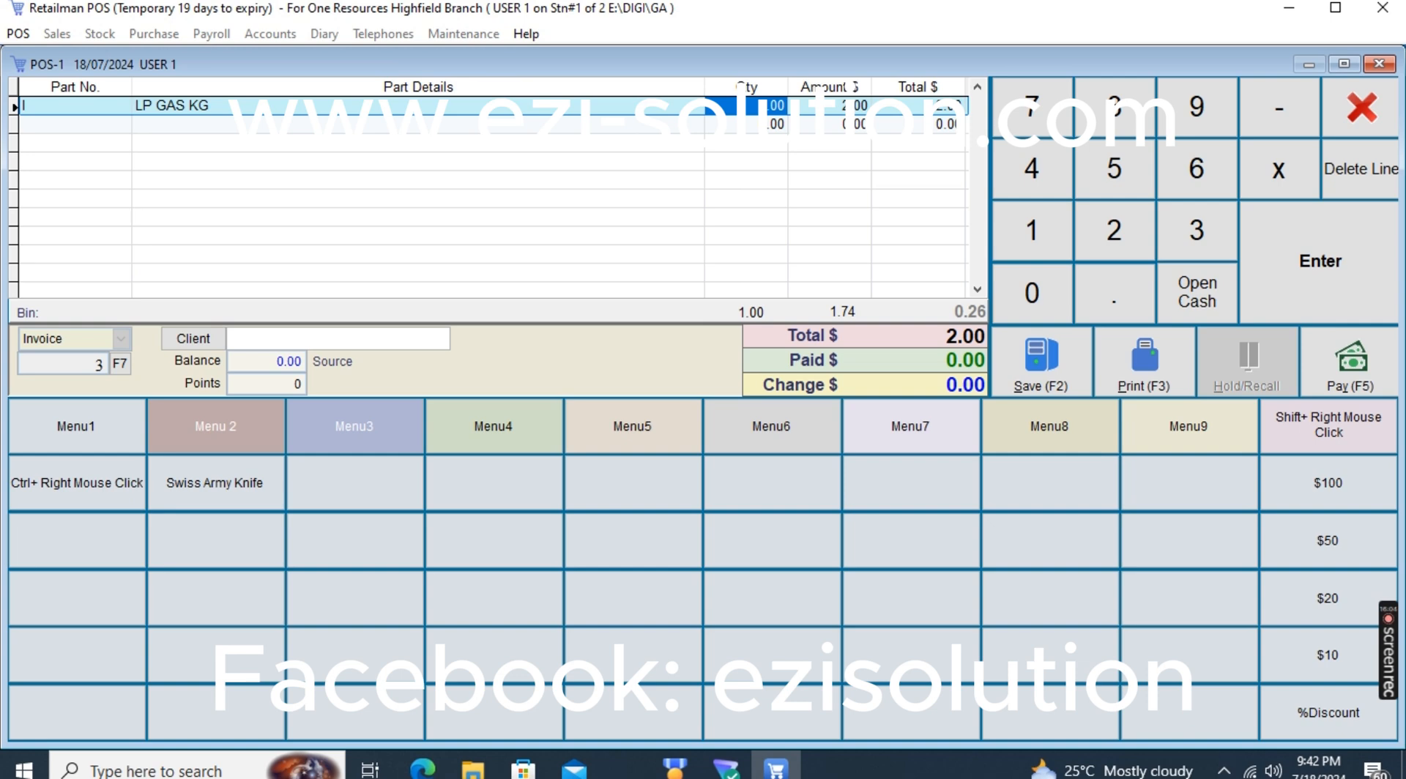
{"action": "type", "text": "6"}
{"action": "key", "text": "Return"}
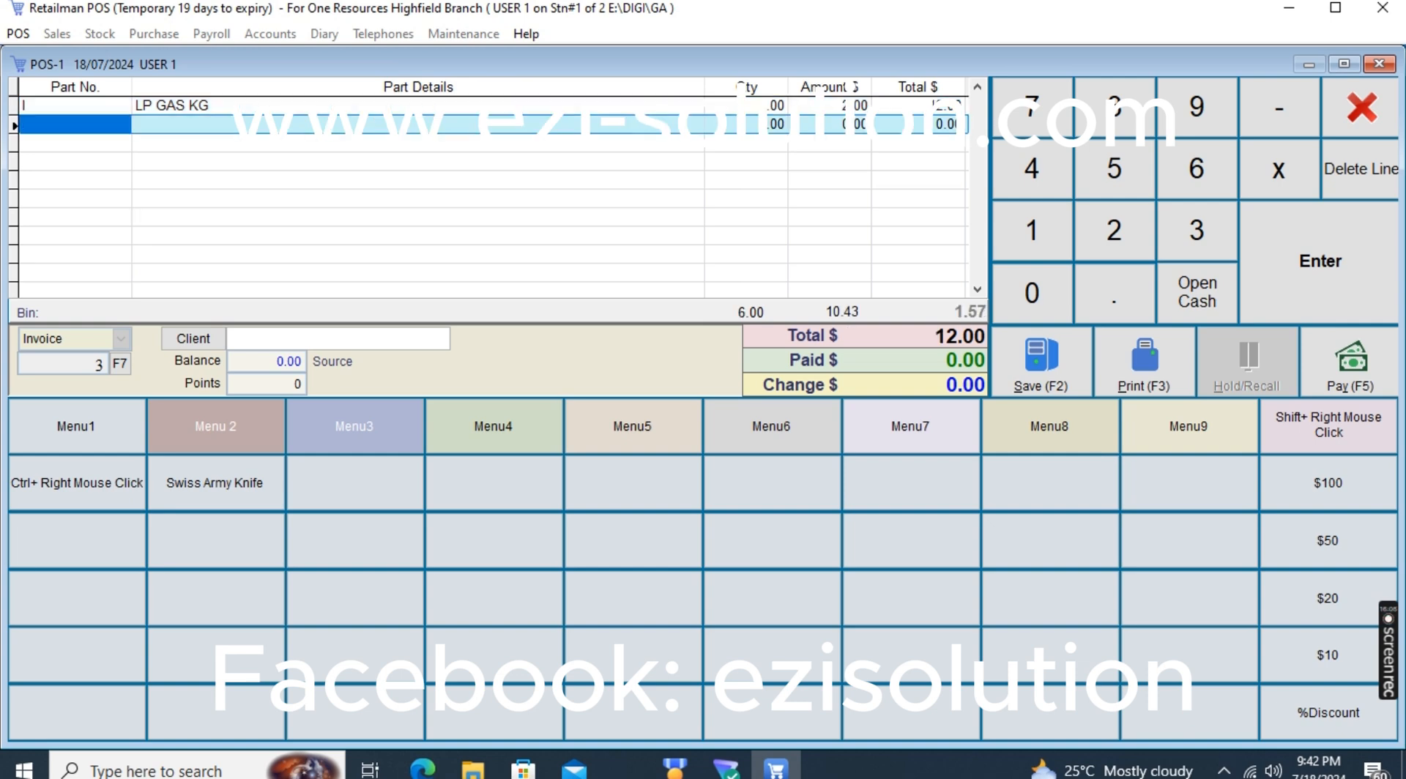
{"action": "left_click", "coordinate": [1135, 378]}
{"action": "left_click", "coordinate": [449, 208]}
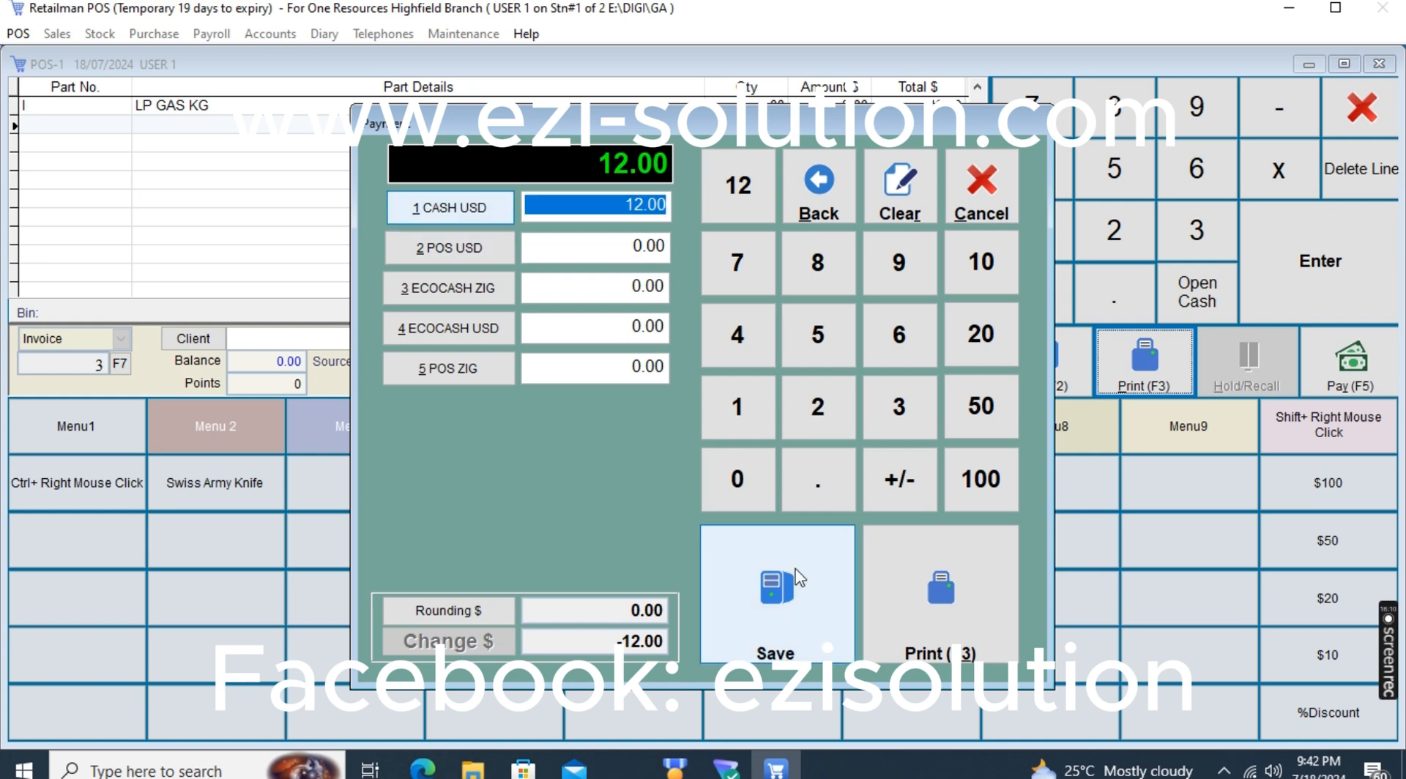
{"action": "left_click", "coordinate": [789, 590]}
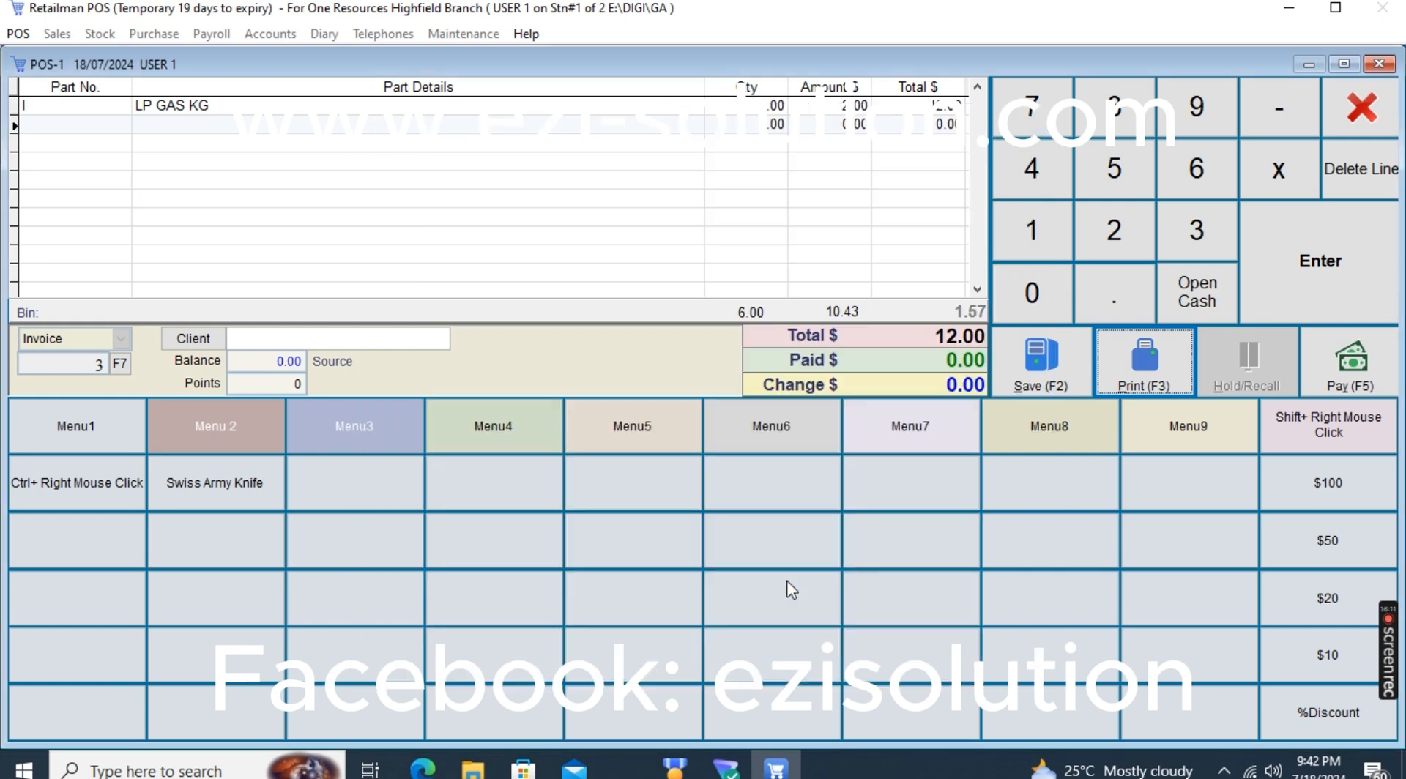
Enter a sale of 12 LP GAS KG, split the payment into 4.00 CASH USD and 20.00 ECOCASH USD, and save it
{"action": "left_click", "coordinate": [785, 491]}
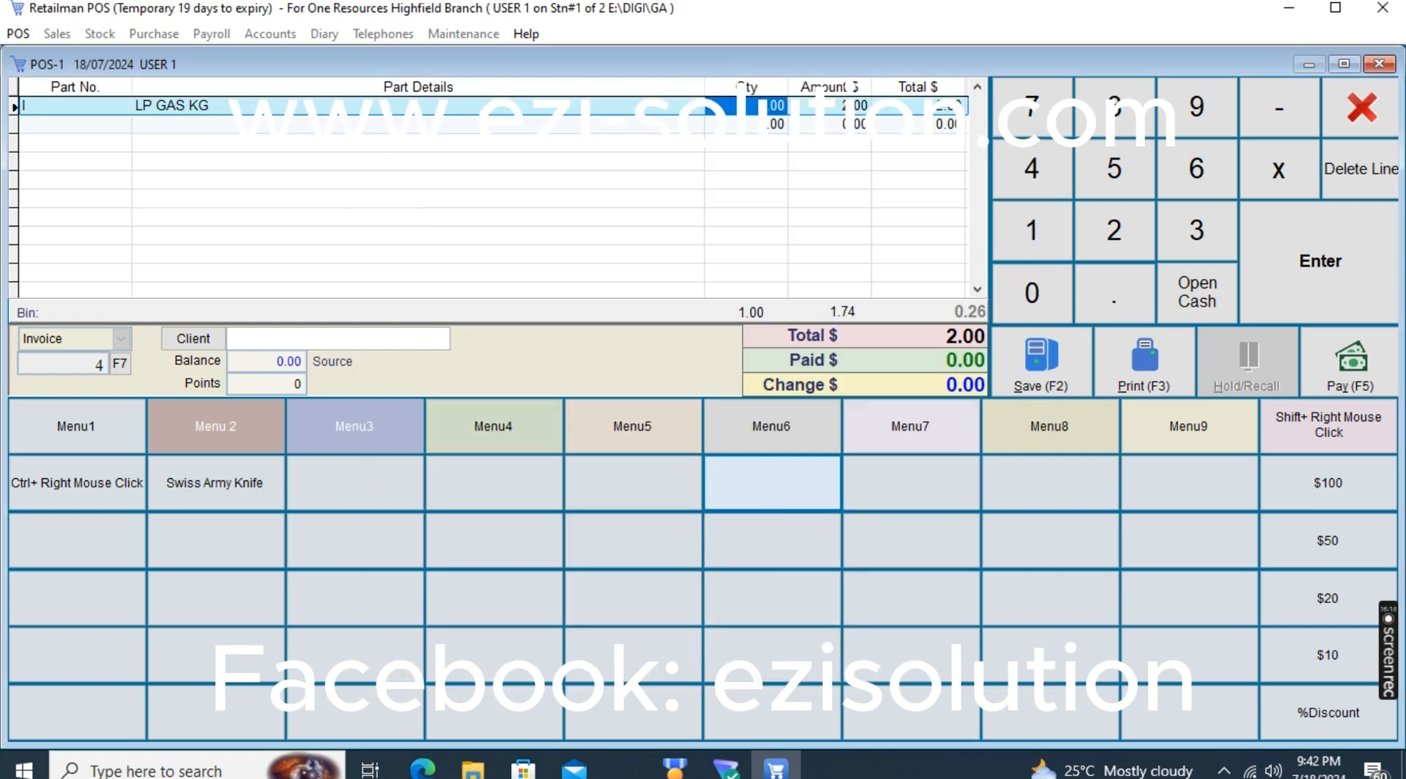
{"action": "type", "text": "12"}
{"action": "key", "text": "Return"}
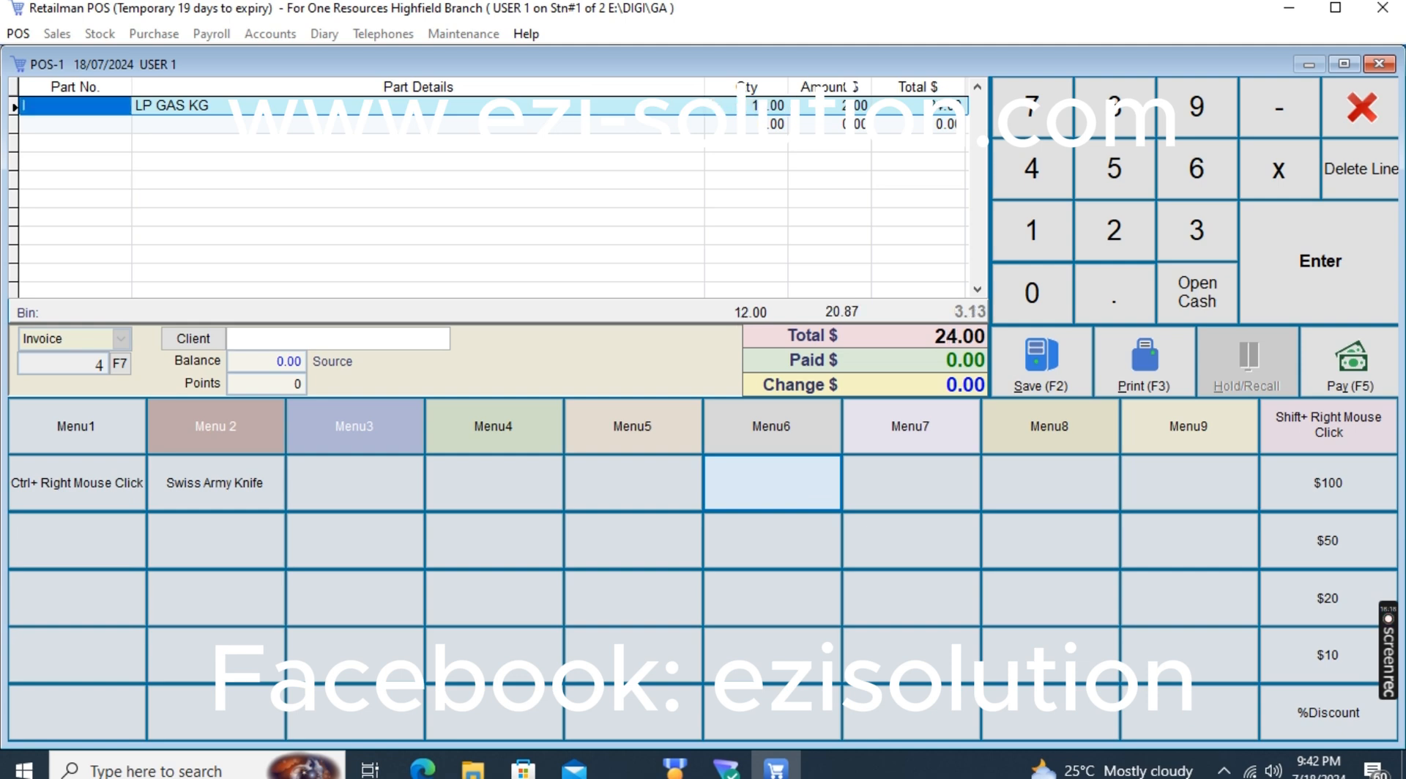
{"action": "left_click", "coordinate": [1180, 366]}
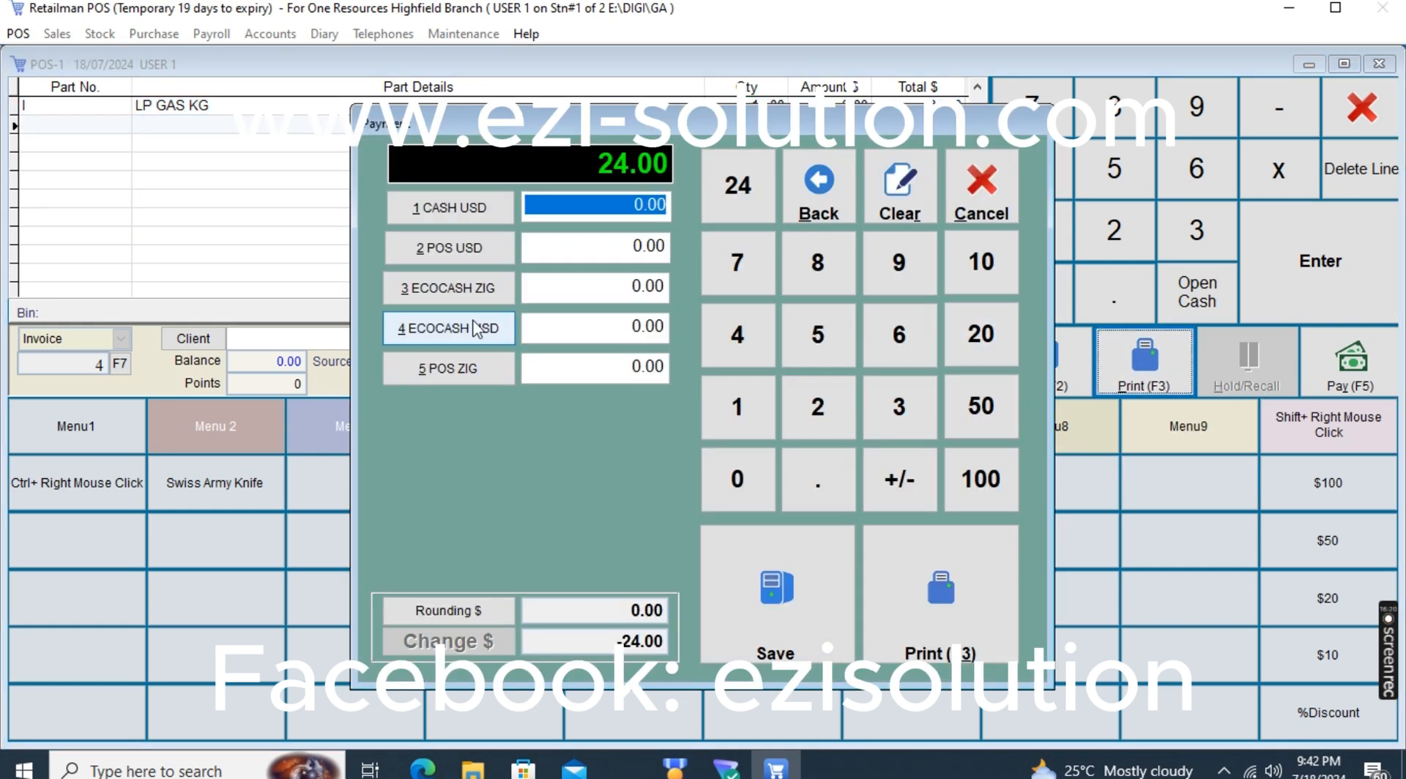
{"action": "type", "text": "4"}
{"action": "key", "text": "Return"}
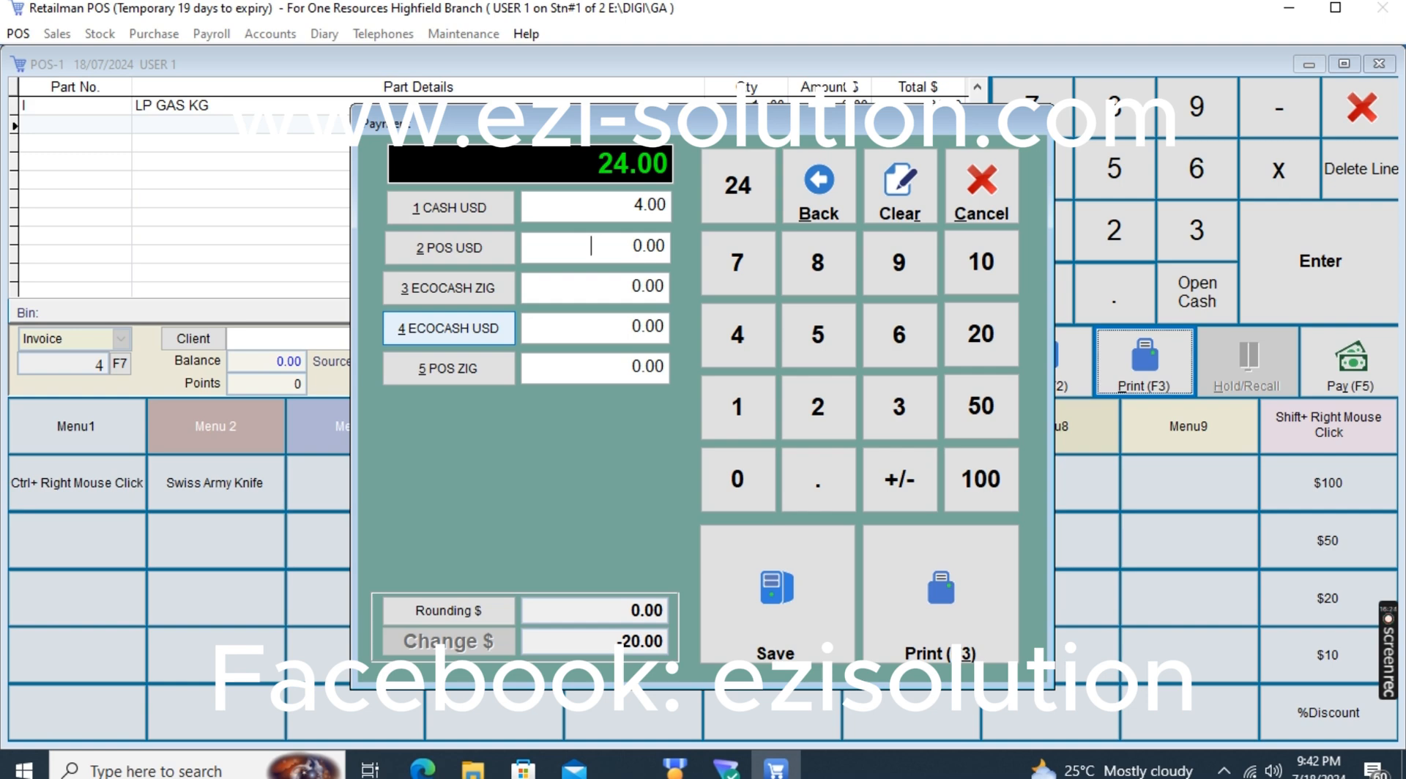
{"action": "left_click", "coordinate": [461, 326]}
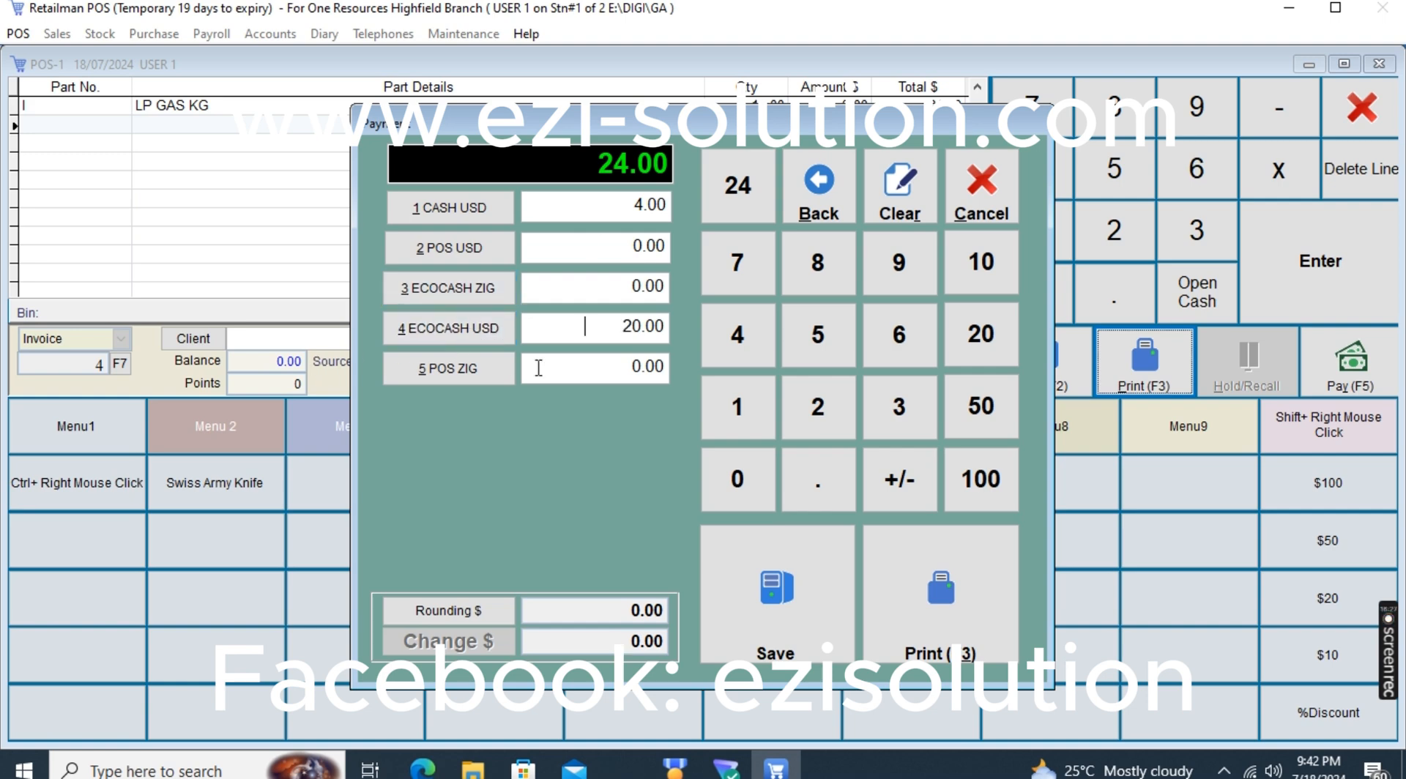
{"action": "left_click", "coordinate": [792, 609]}
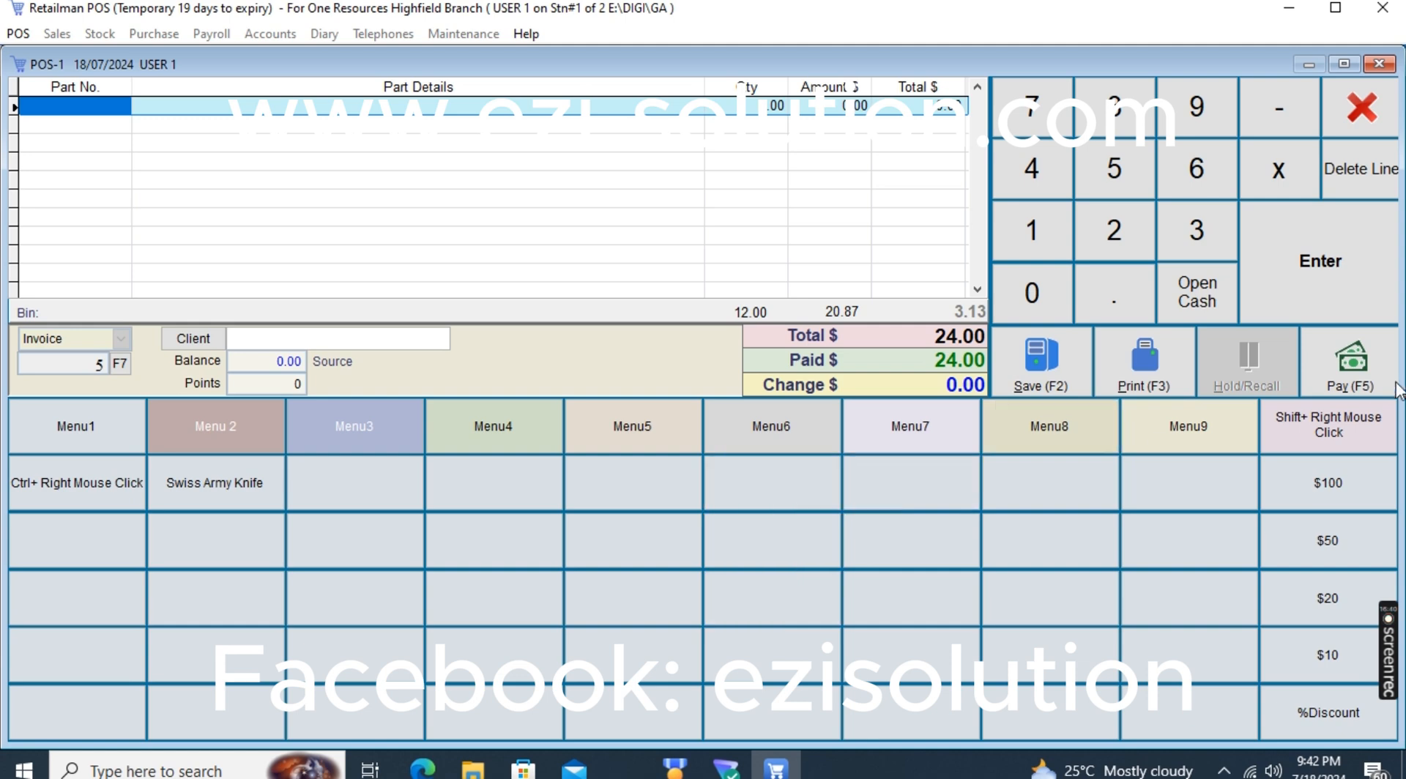
Close the point-of-sale window and switch to the Master User by entering the login password
{"action": "left_click", "coordinate": [1359, 121]}
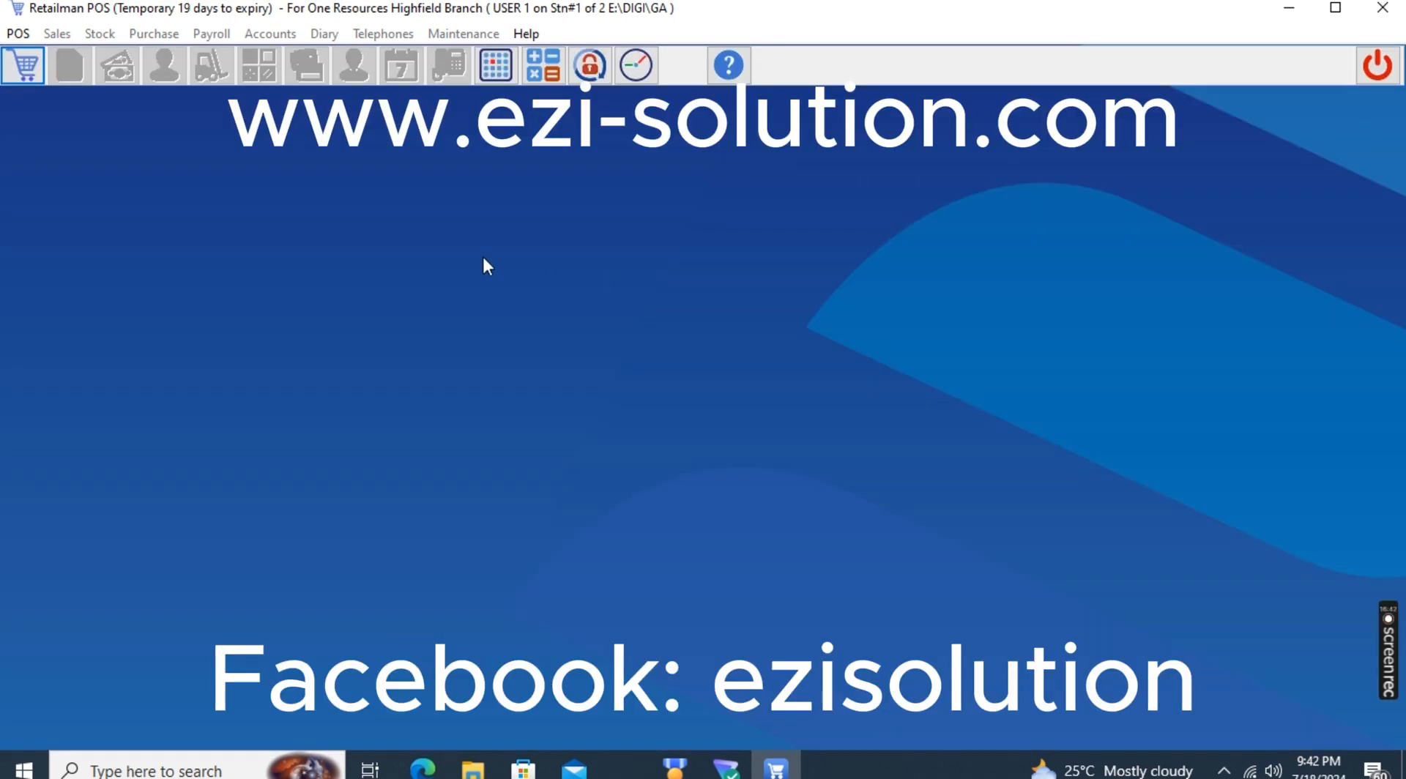
{"action": "left_click", "coordinate": [595, 68]}
{"action": "type", "text": "***"}
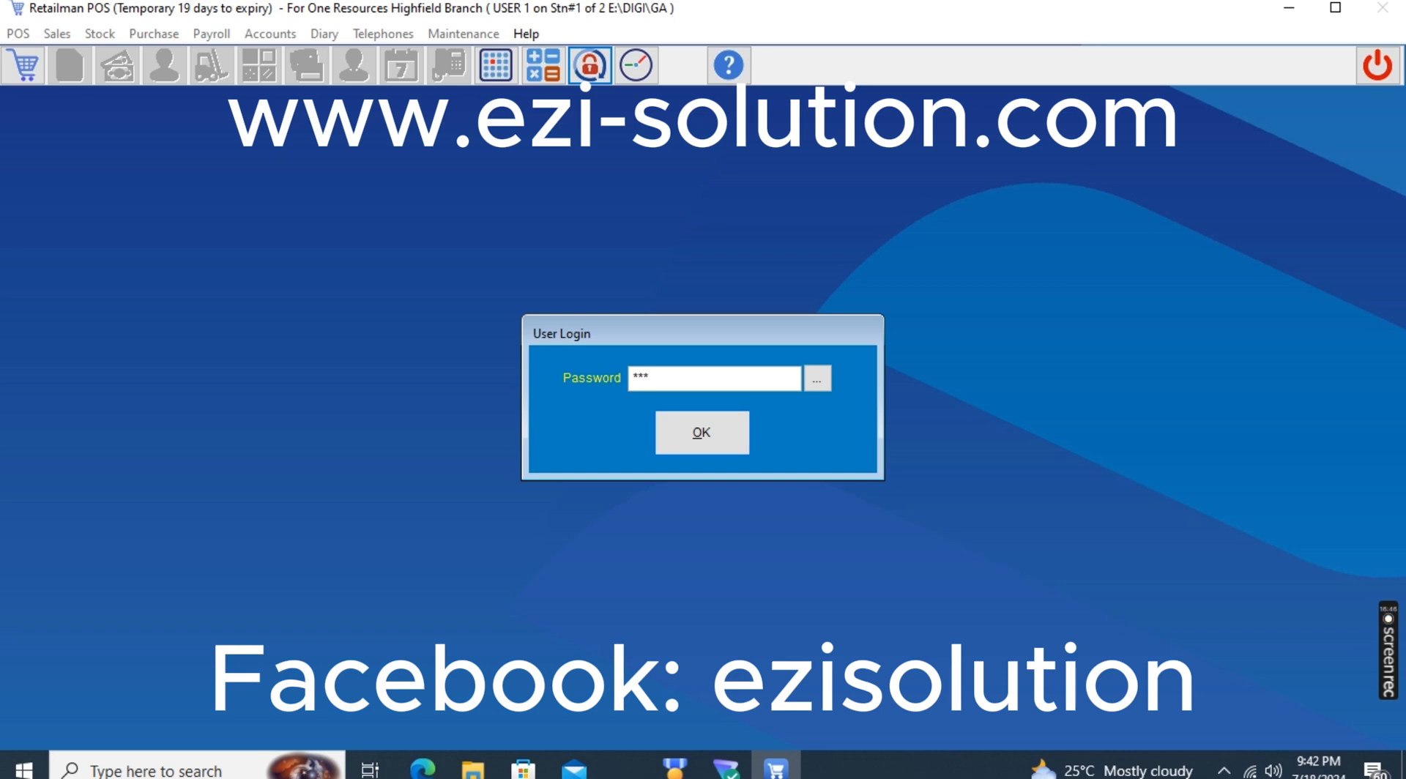
{"action": "type", "text": "*"}
{"action": "key", "text": "Return"}
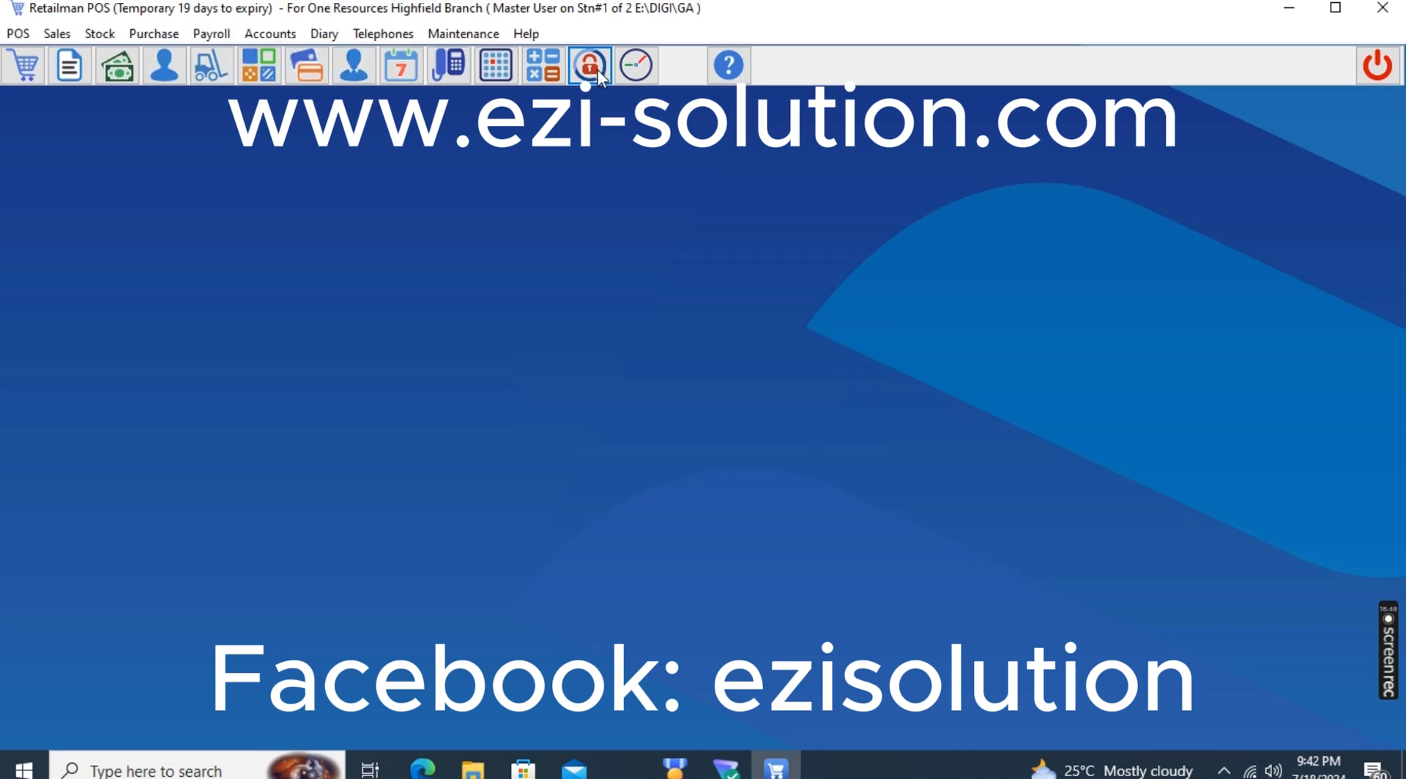
Preview the Daily Sales Report for Highfield Branch on screen with the Detailed report type, enlarge the preview to read it, and close it
{"action": "left_click", "coordinate": [14, 34]}
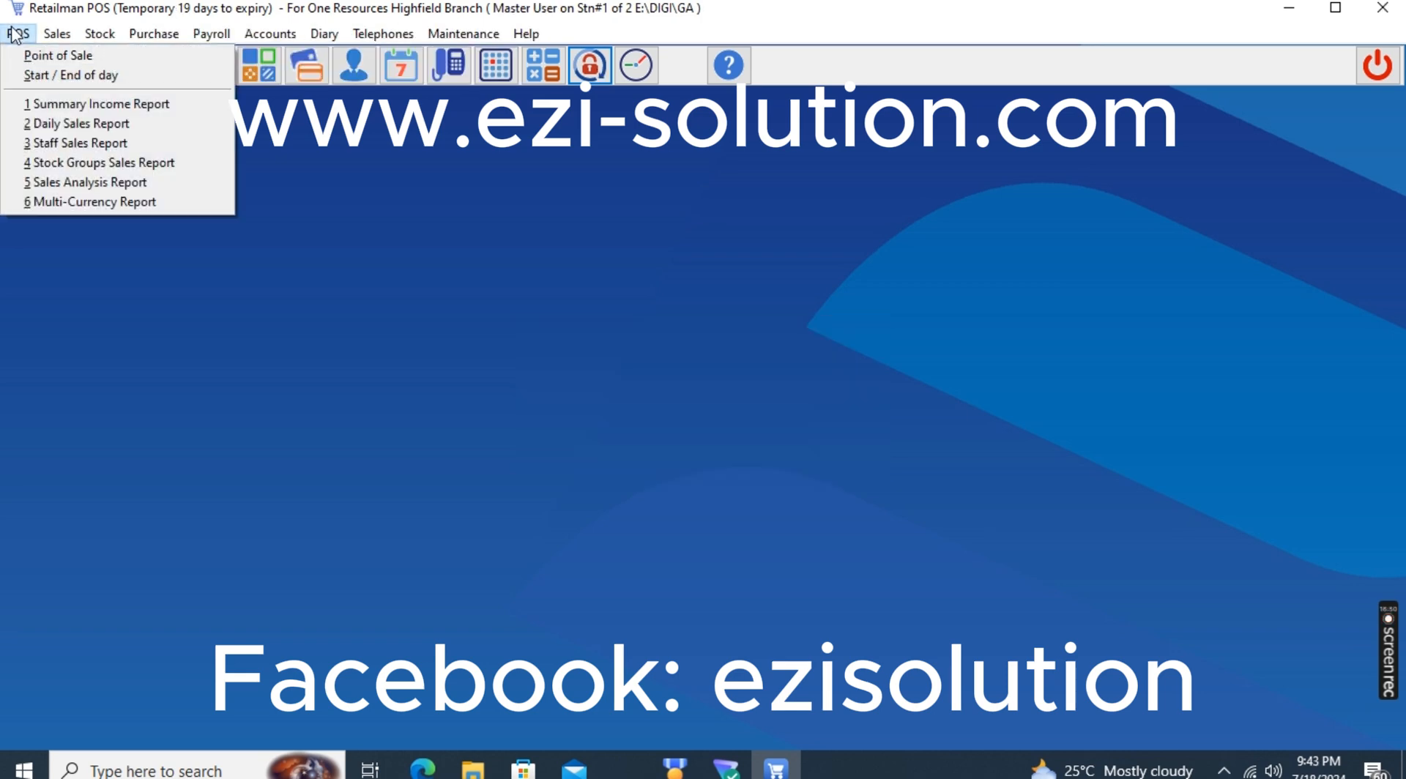
{"action": "left_click", "coordinate": [70, 123]}
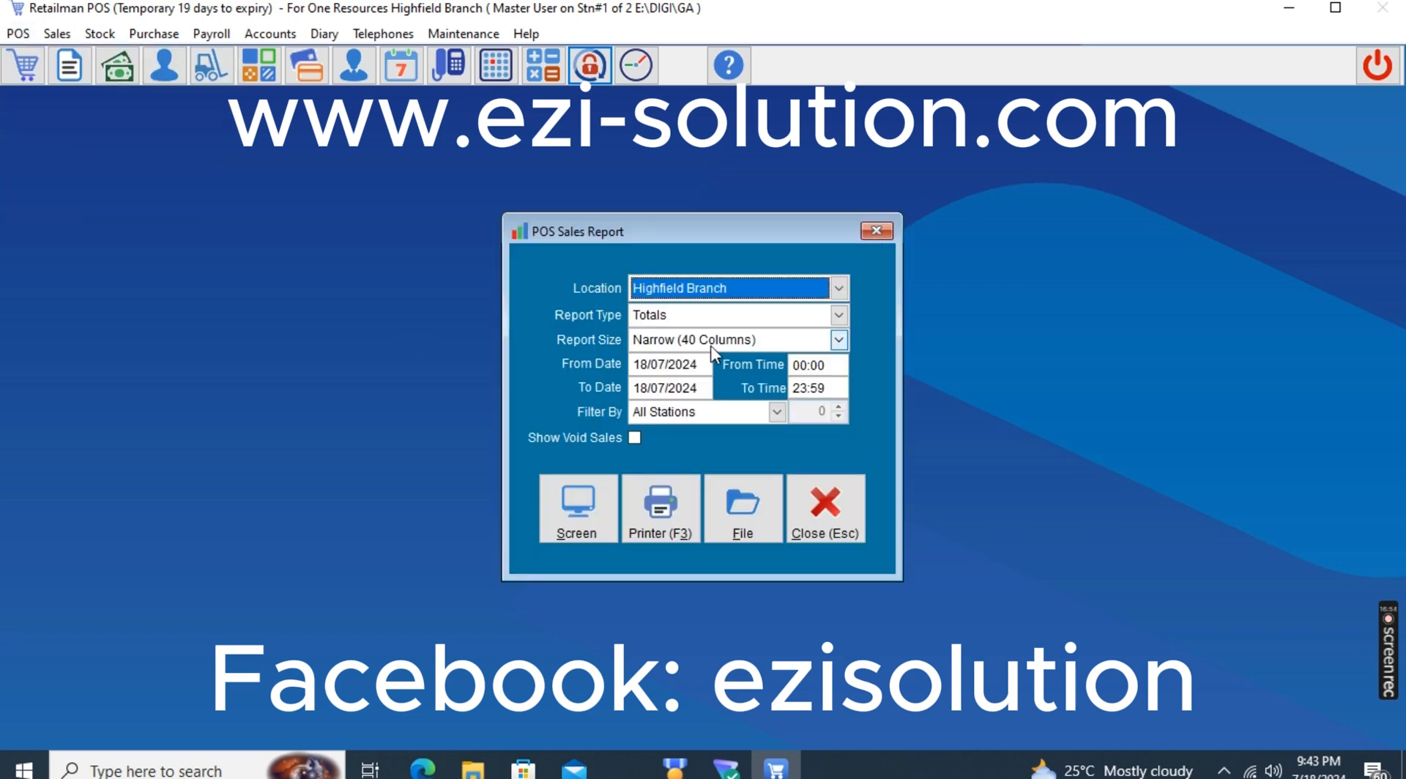
{"action": "left_click", "coordinate": [696, 288]}
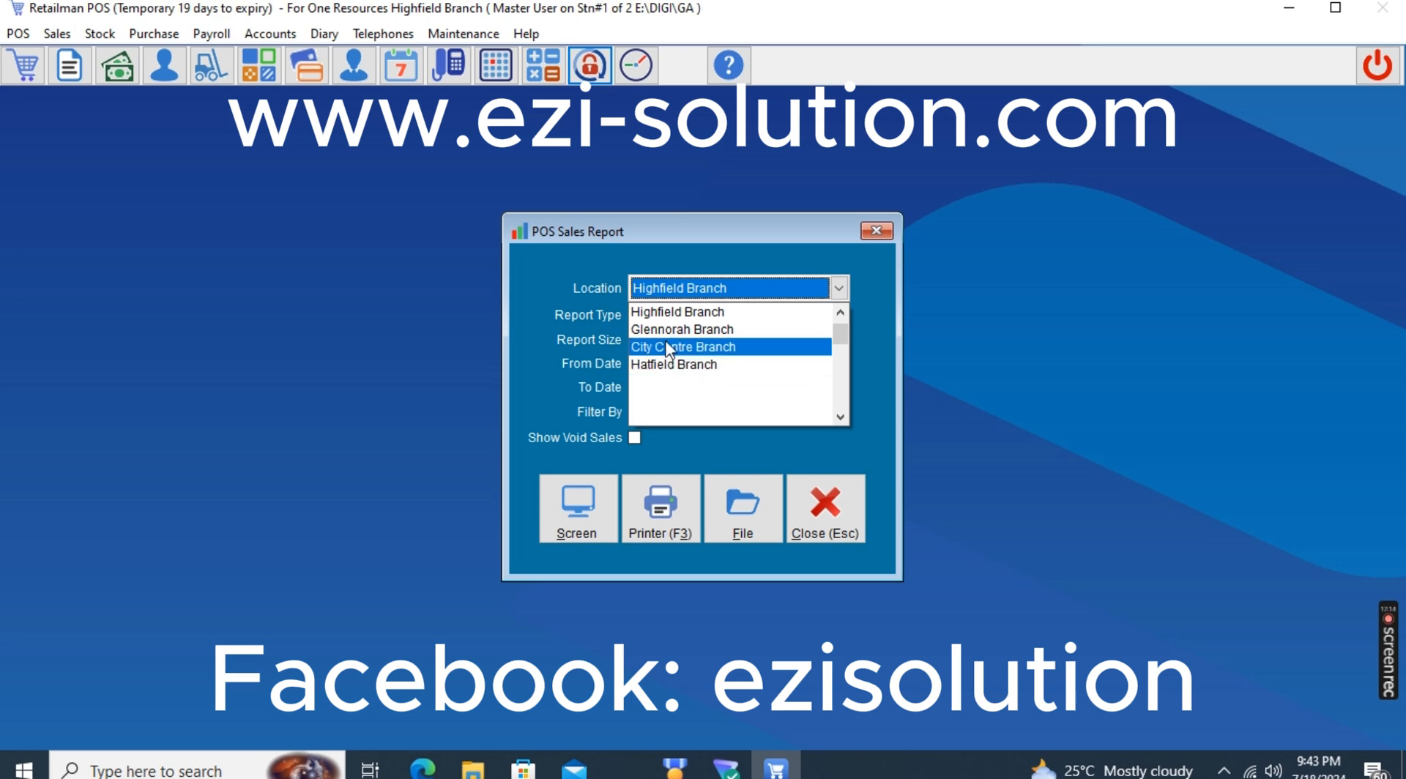
{"action": "left_click", "coordinate": [643, 293]}
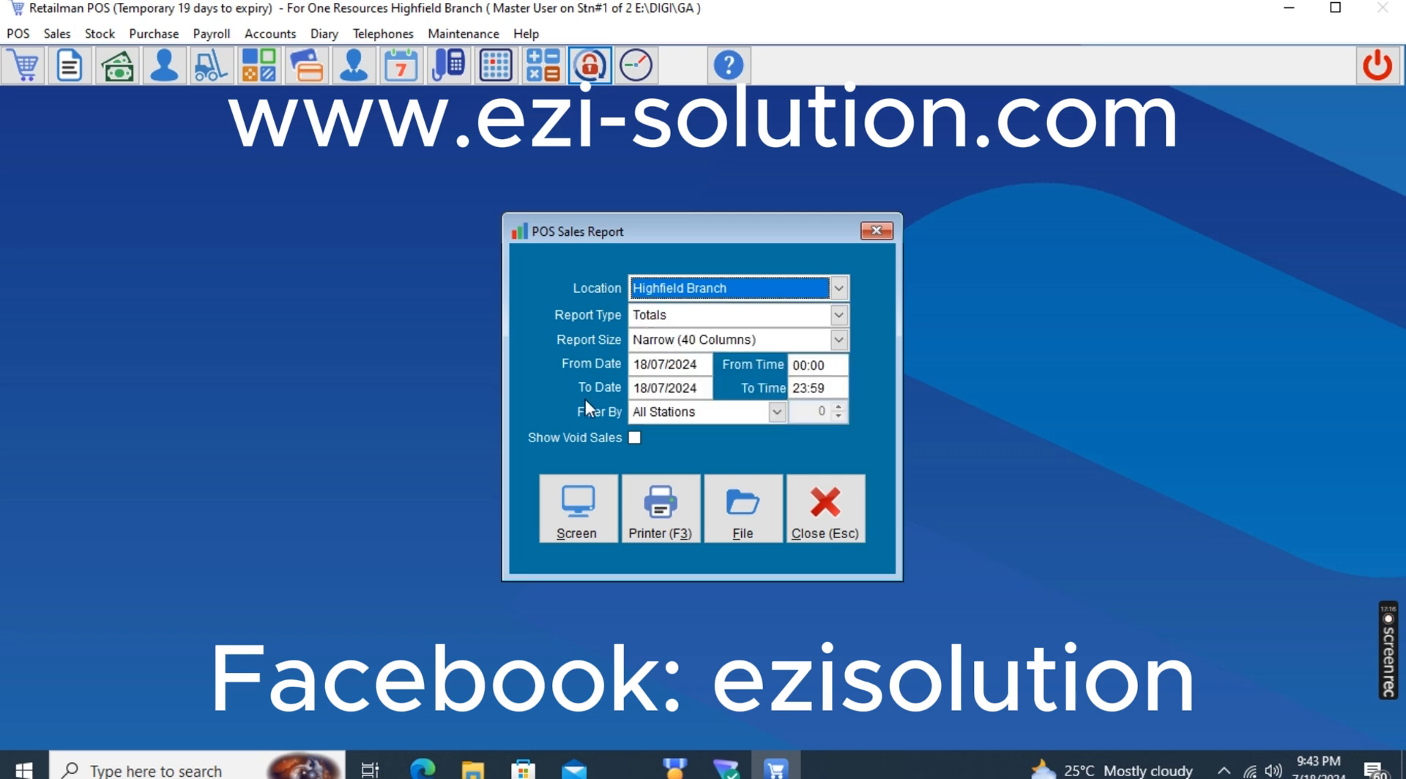
{"action": "left_click", "coordinate": [657, 316]}
{"action": "left_click", "coordinate": [644, 369]}
{"action": "left_click", "coordinate": [580, 504]}
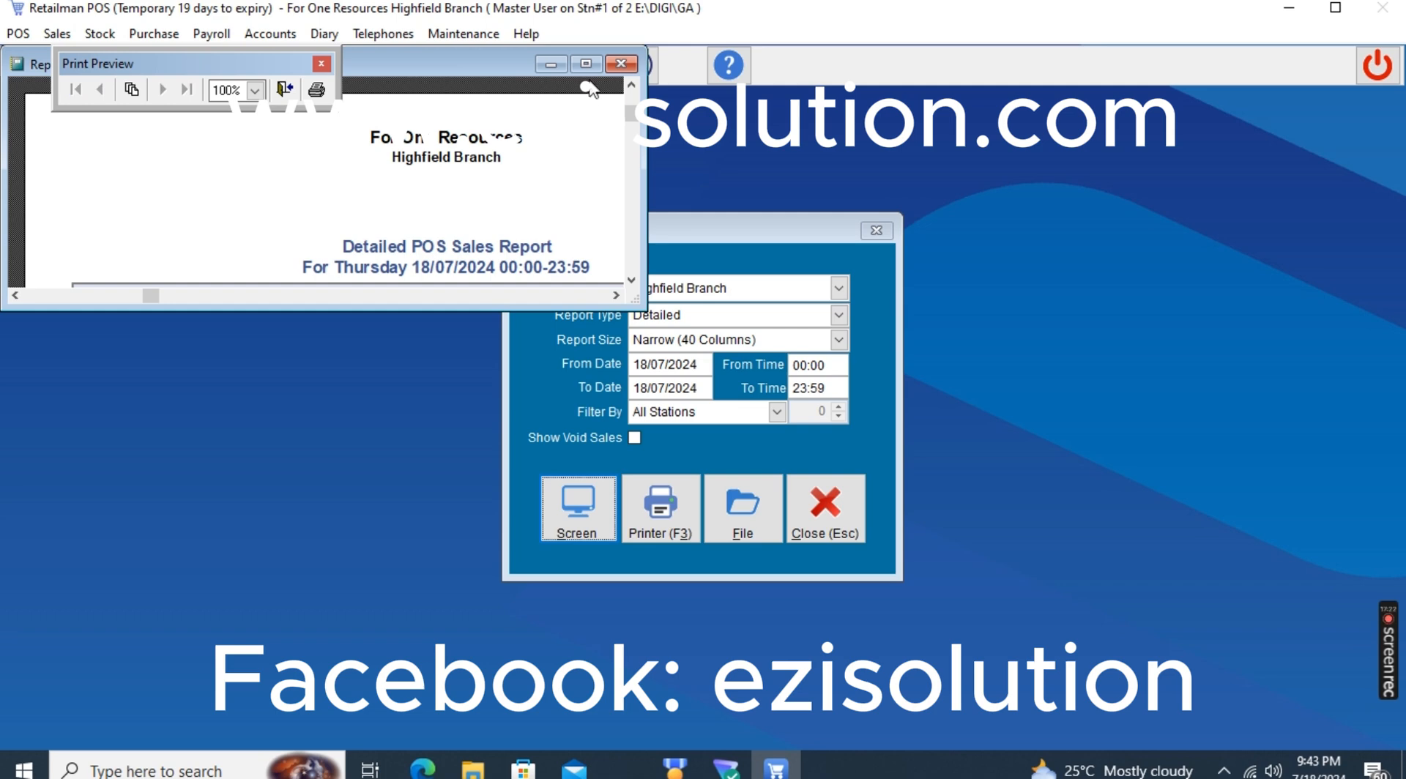
{"action": "left_click", "coordinate": [586, 64]}
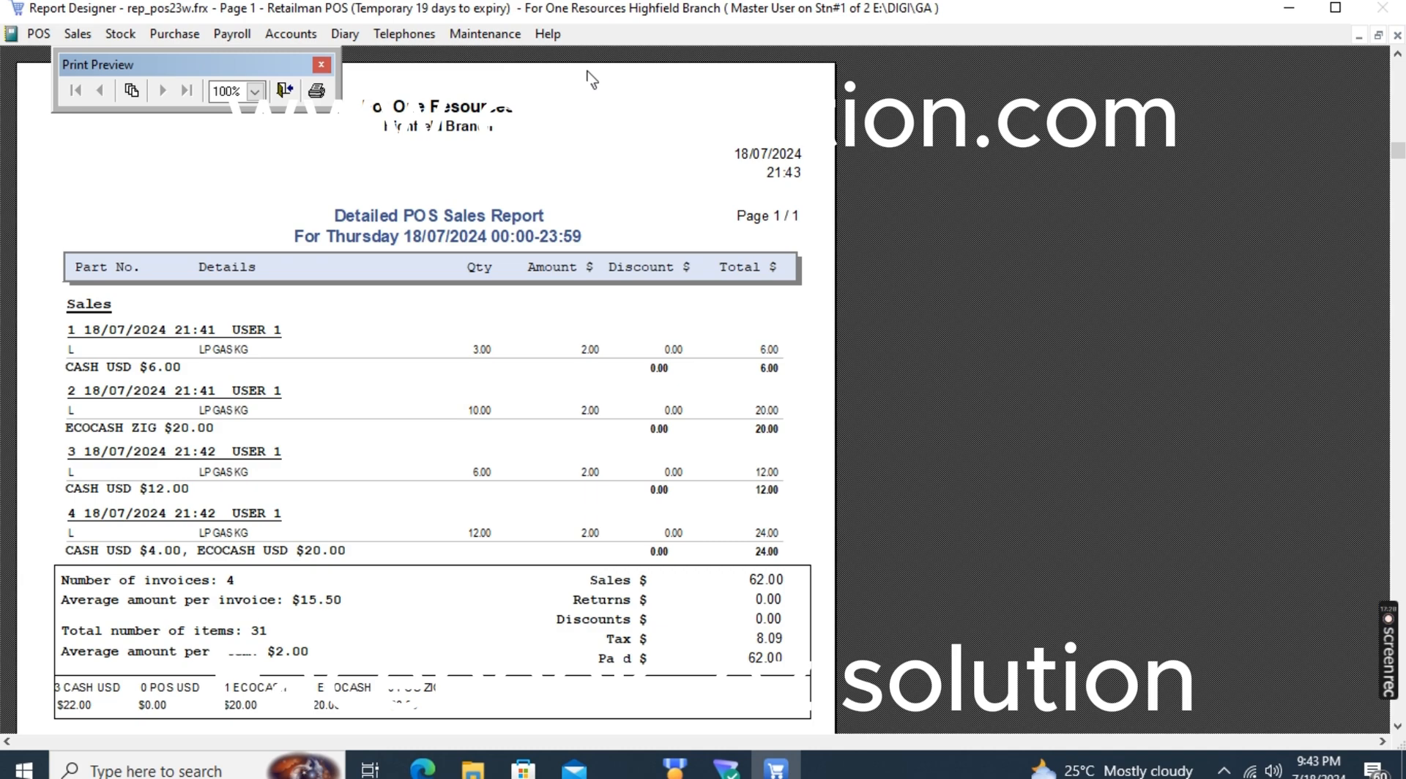
{"action": "key", "text": "Escape"}
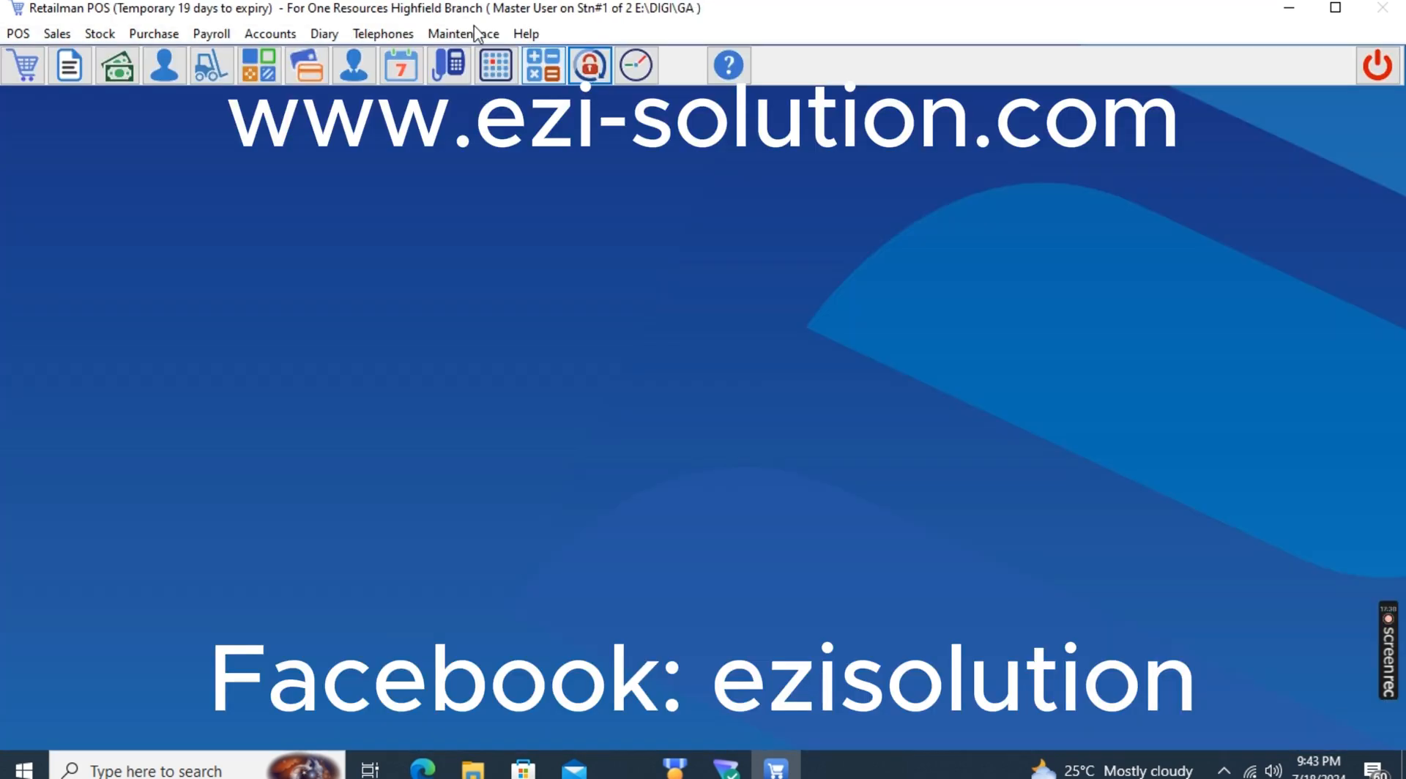
Preview the Totals version of the Daily Sales Report for Highfield Branch full-size, uncover its heading, and close the report
{"action": "left_click", "coordinate": [17, 34]}
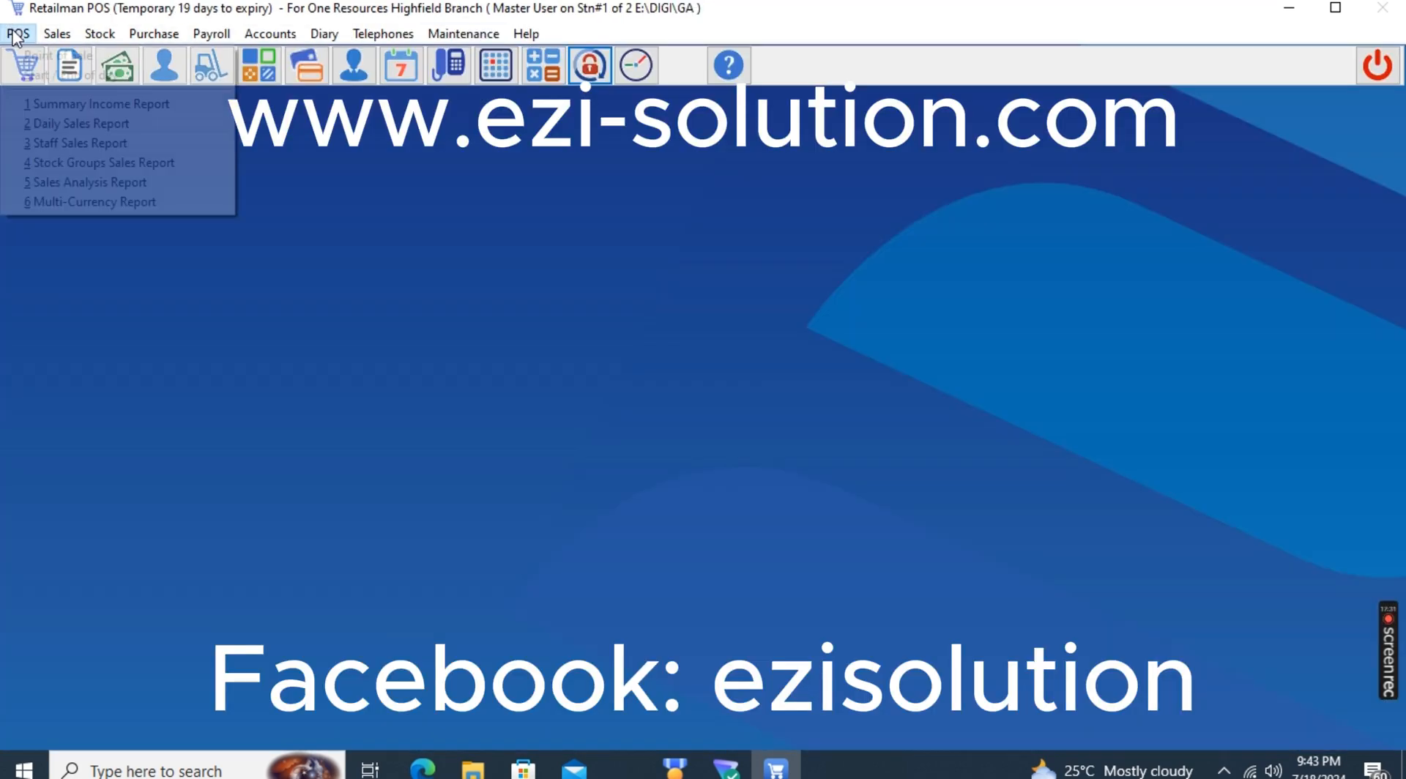
{"action": "left_click", "coordinate": [80, 124]}
{"action": "left_click", "coordinate": [577, 507]}
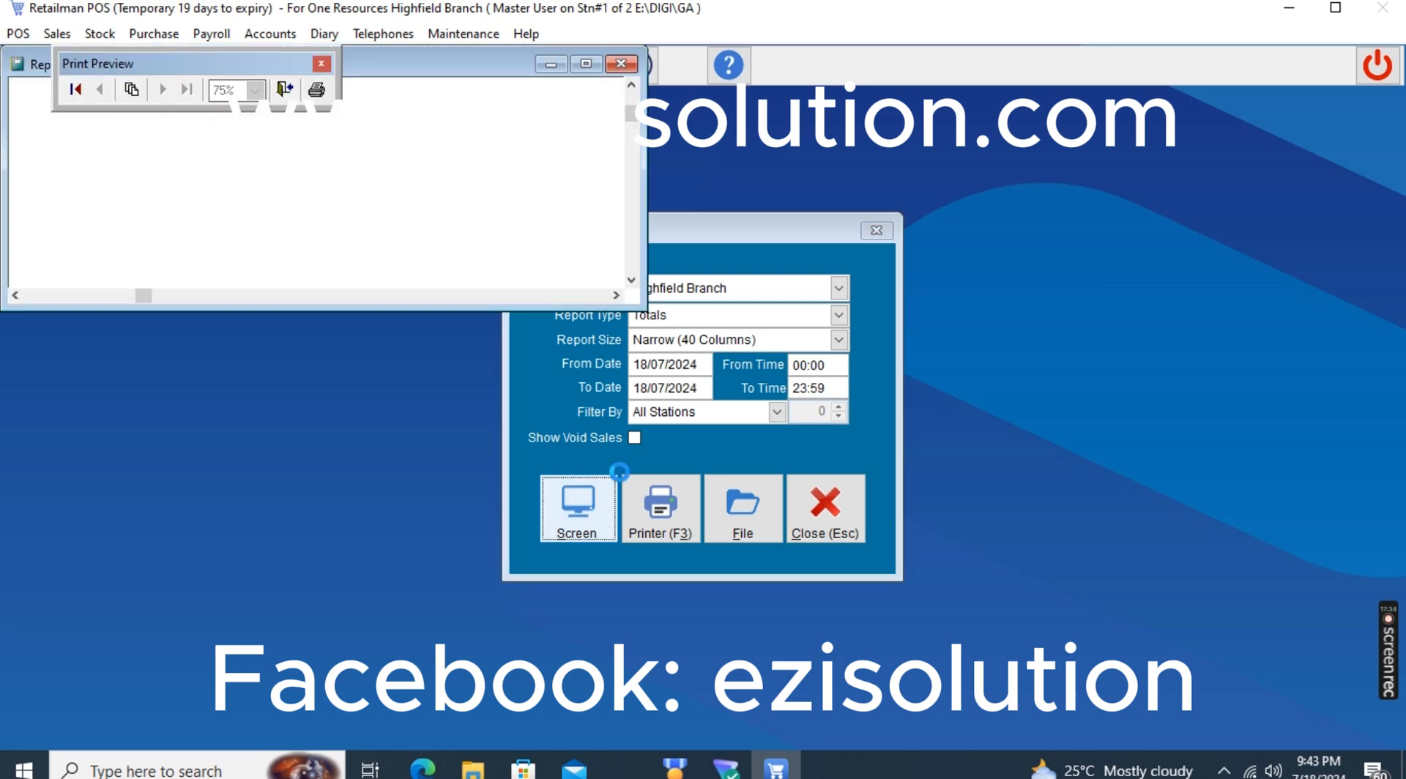
{"action": "left_click", "coordinate": [585, 64]}
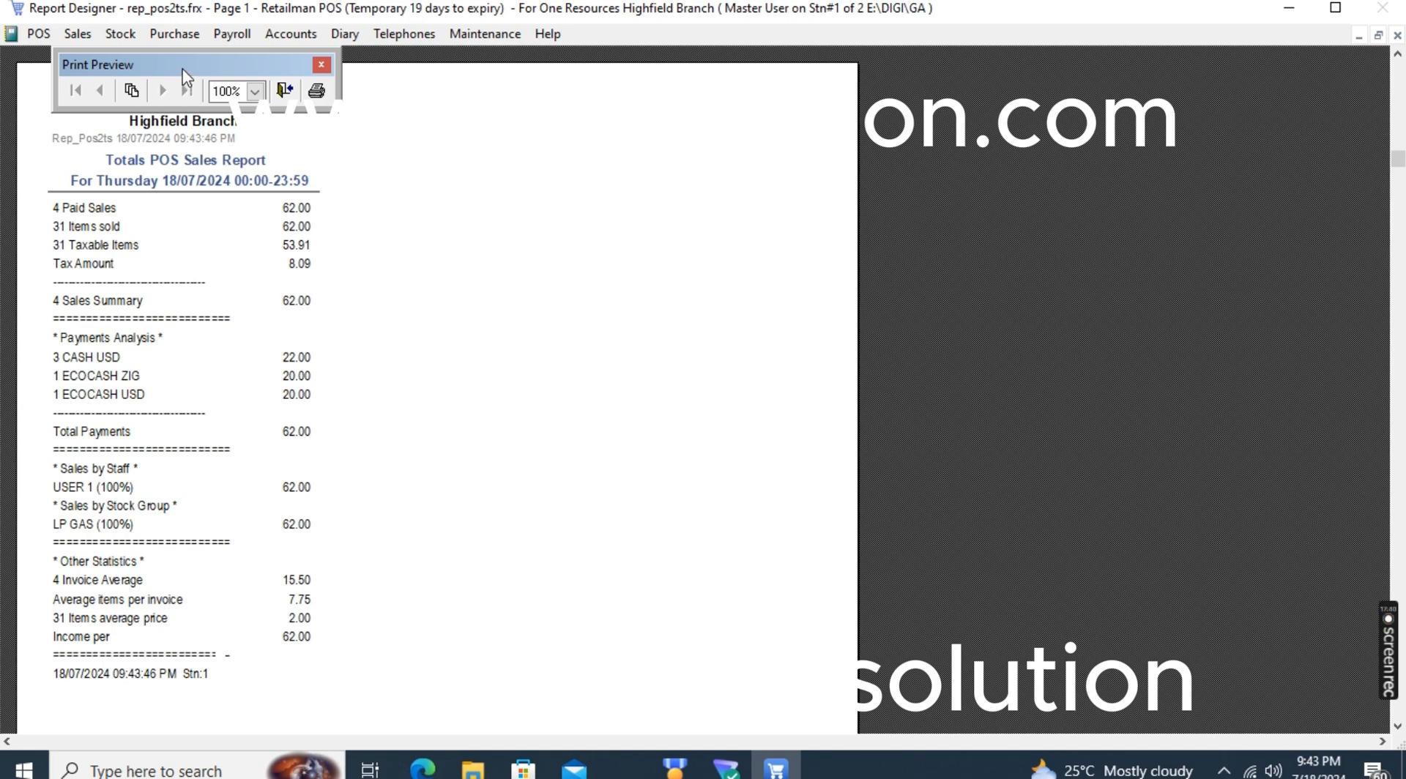
{"action": "left_click_drag", "start_coordinate": [187, 77], "coordinate": [520, 164]}
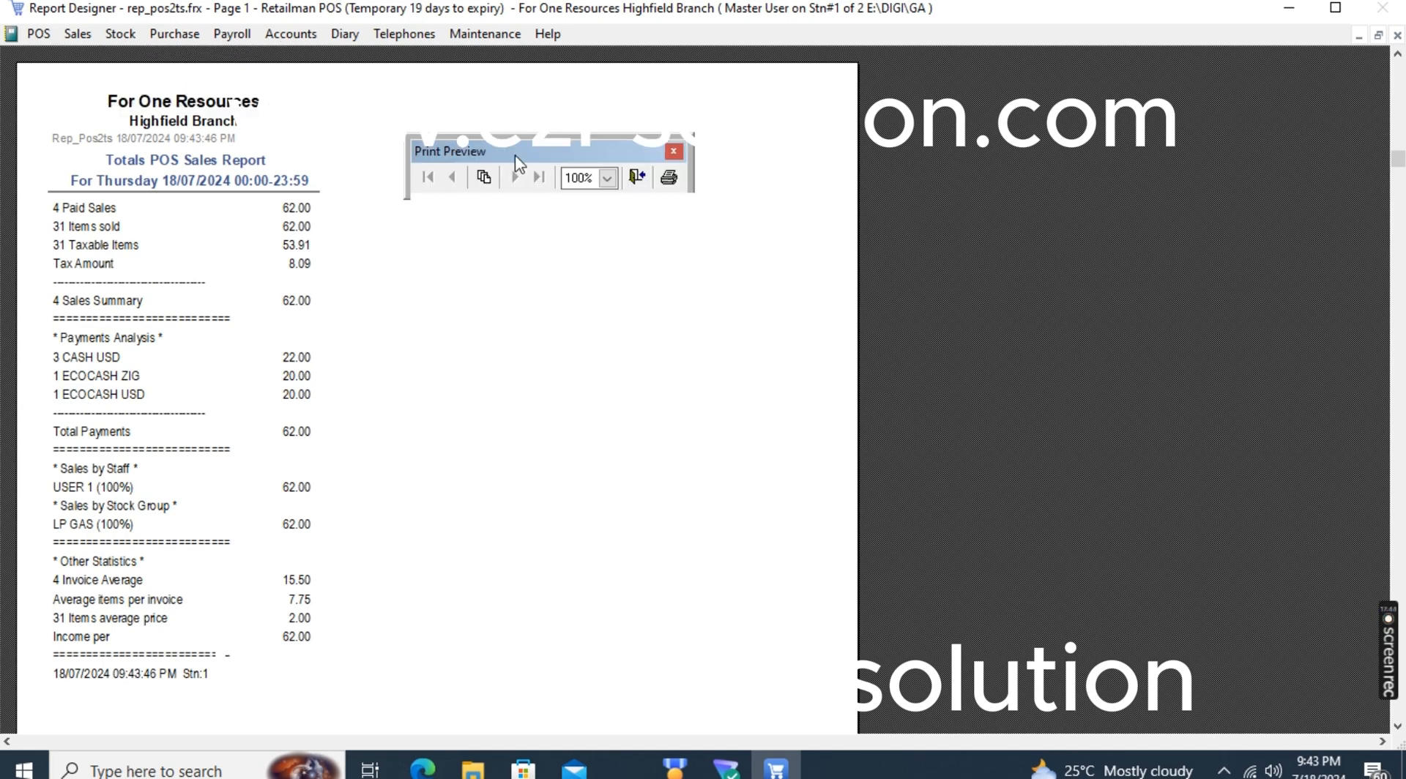
{"action": "key", "text": "Escape"}
{"action": "key", "text": "Escape"}
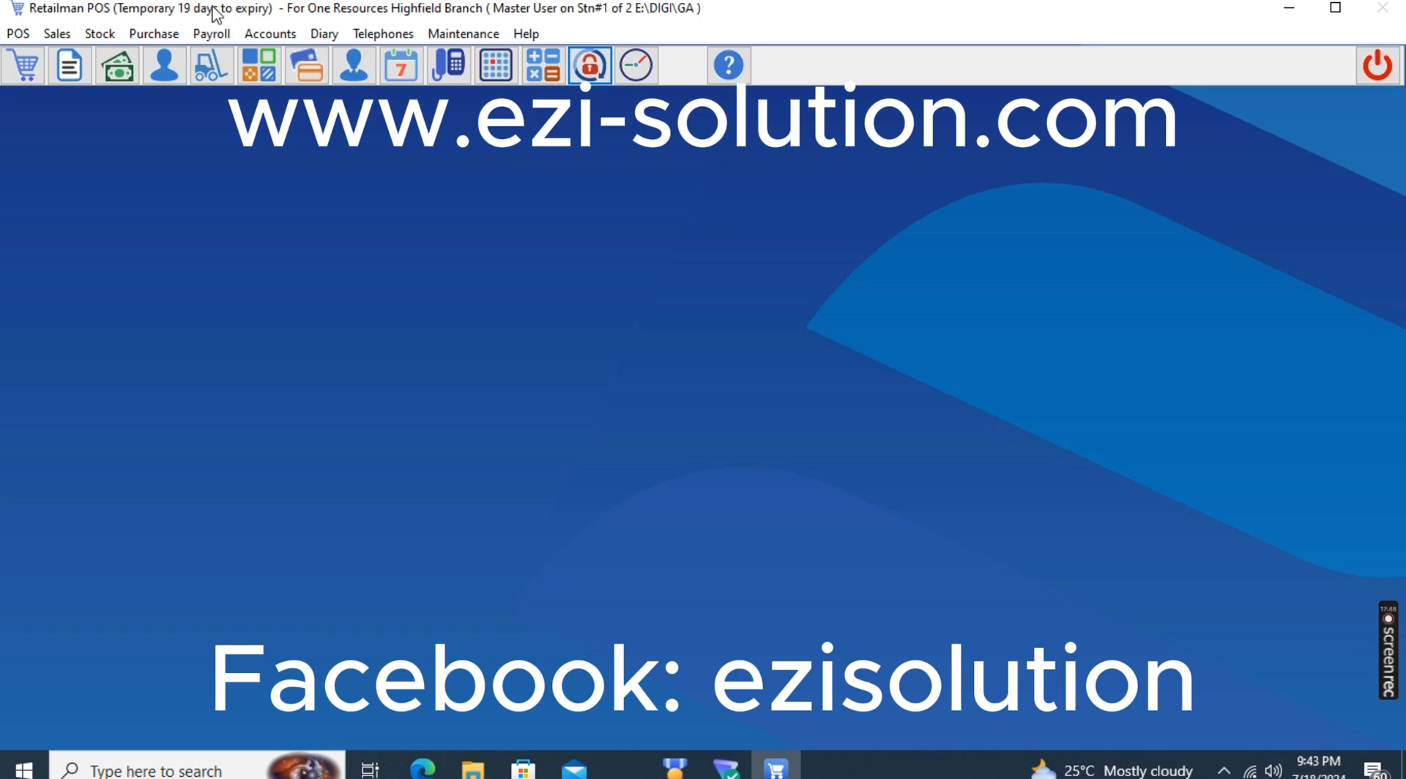
Preview the Staff Sales Report with totals for Highfield Branch on screen, enlarge it to read the figures, and close it
{"action": "left_click", "coordinate": [18, 34]}
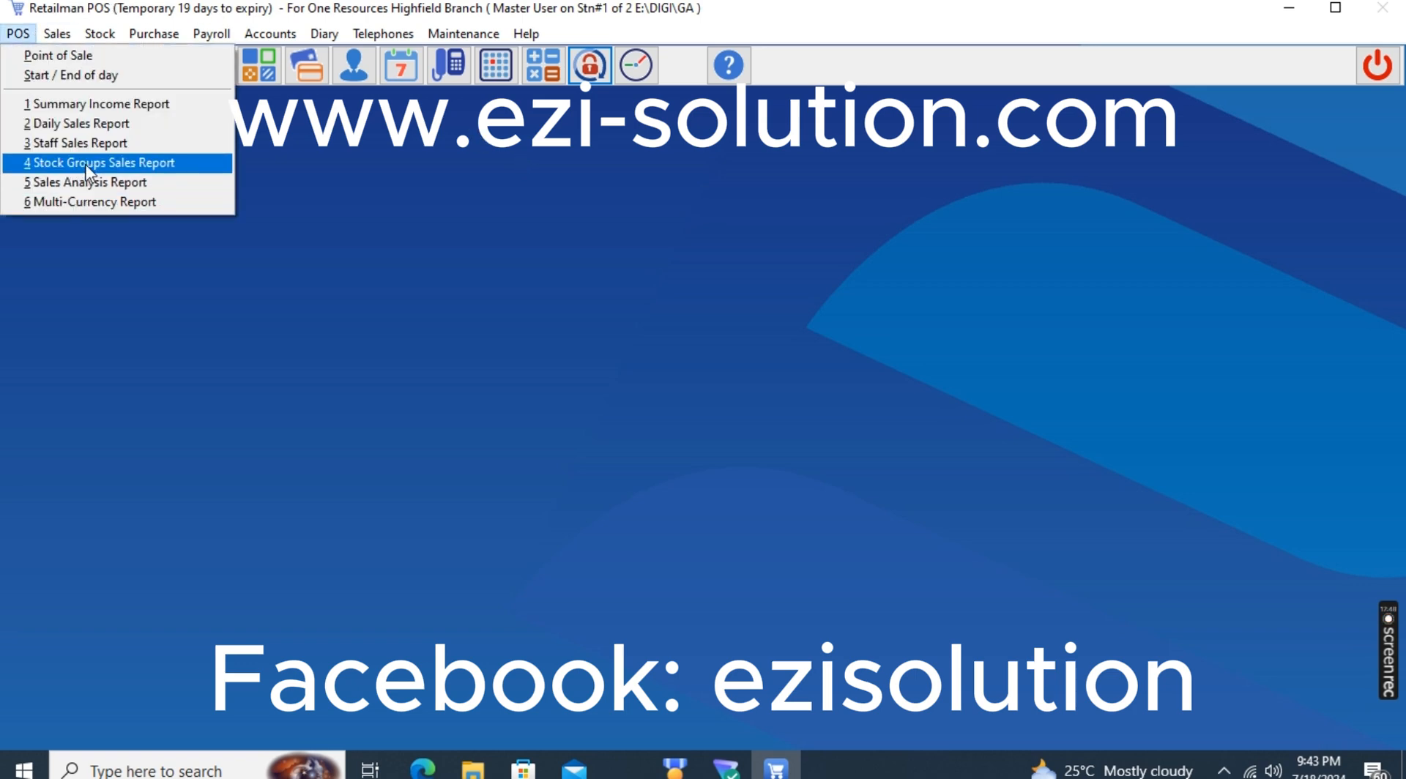
{"action": "left_click", "coordinate": [82, 144]}
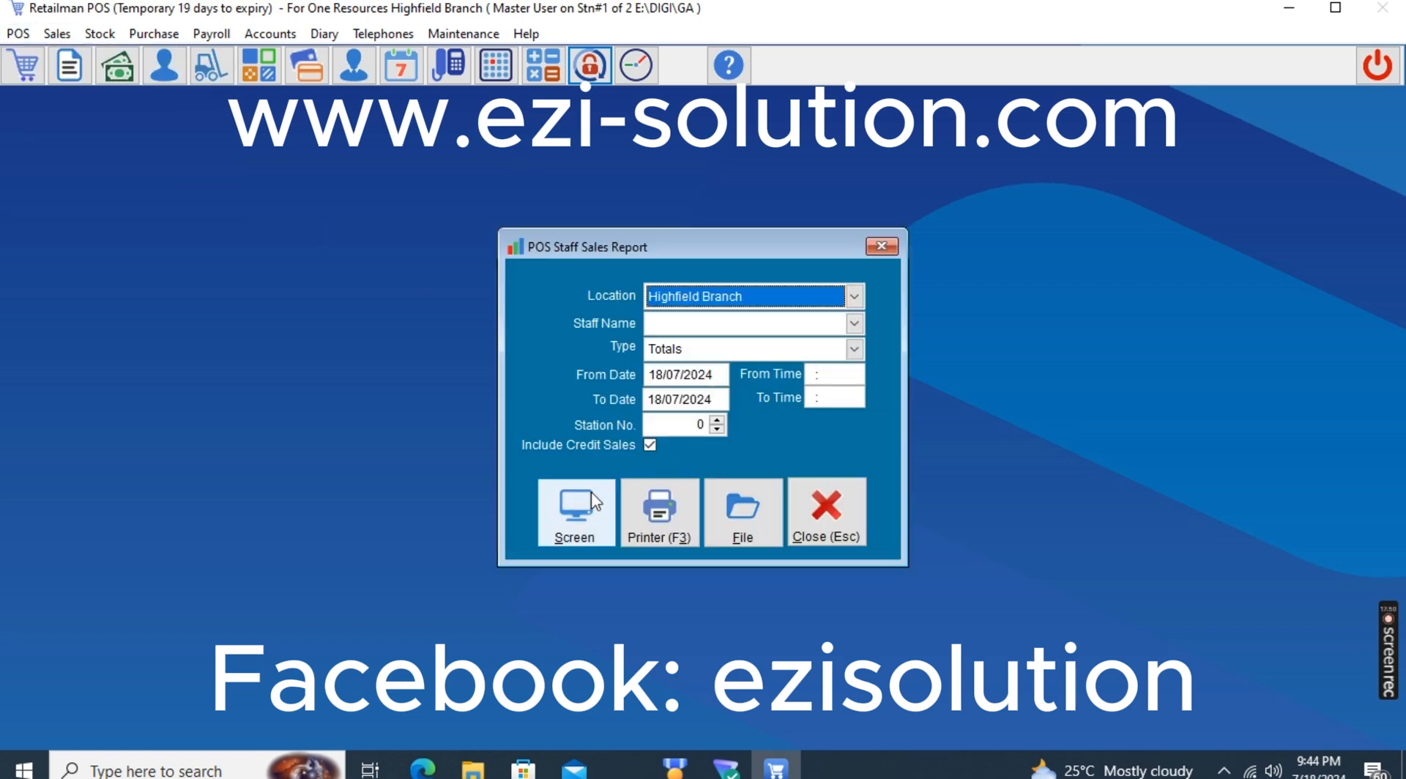
{"action": "left_click", "coordinate": [595, 502]}
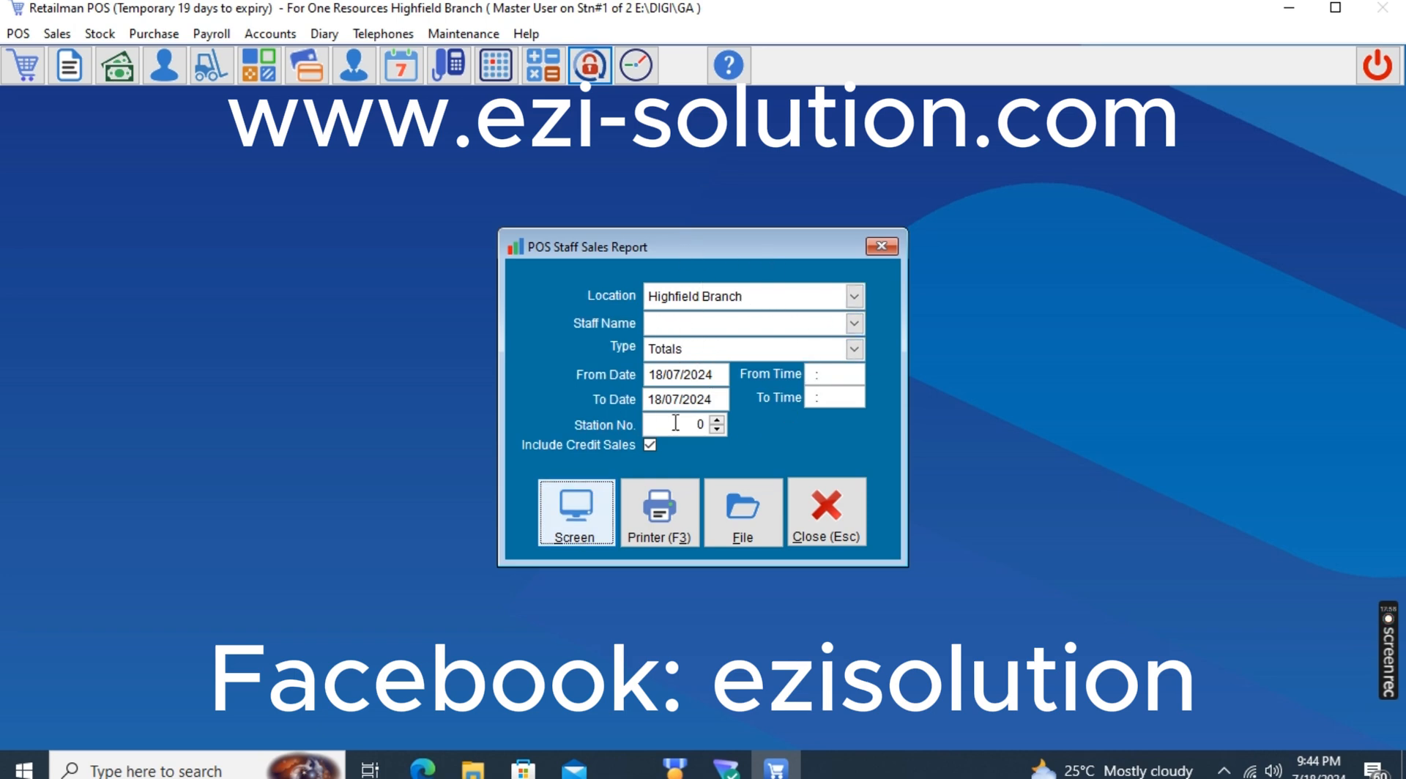
{"action": "left_click", "coordinate": [576, 521]}
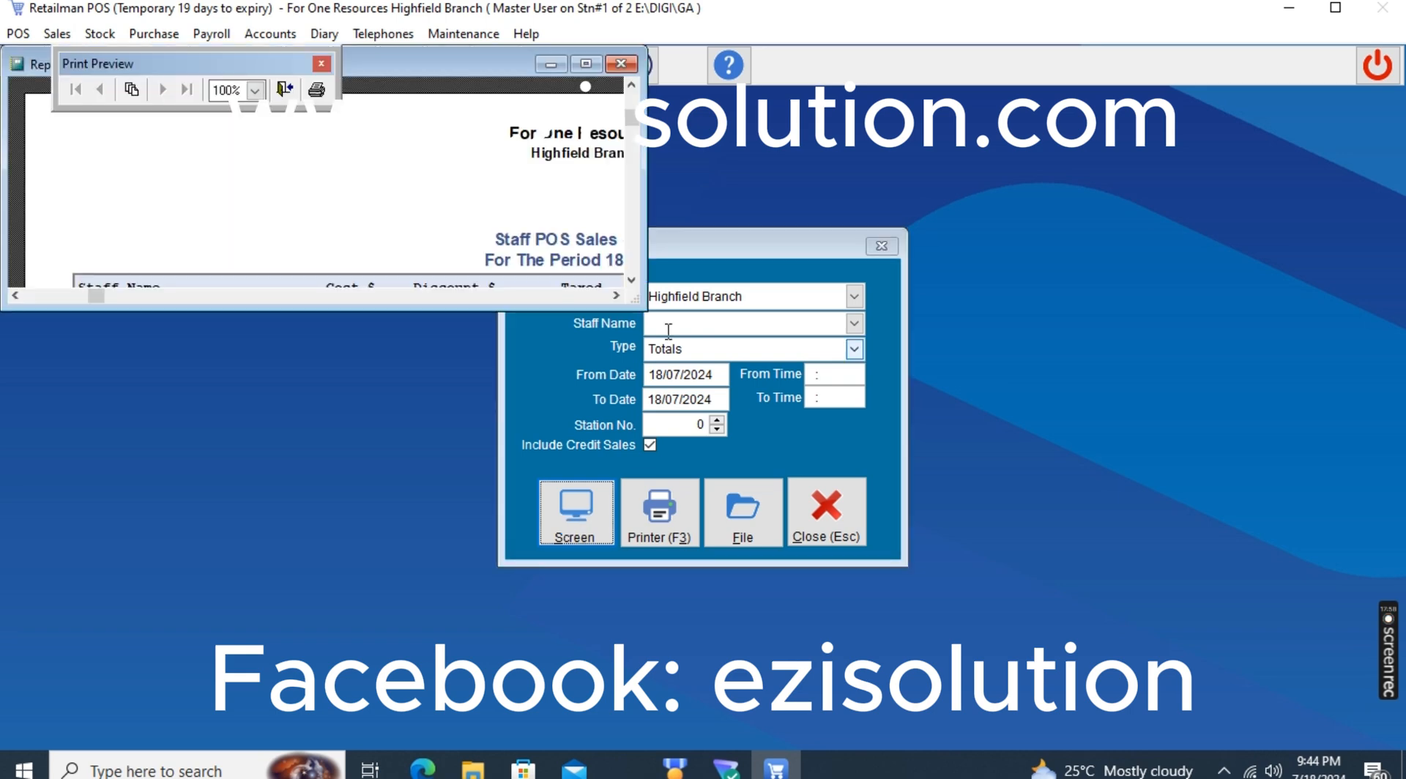
{"action": "left_click", "coordinate": [575, 66]}
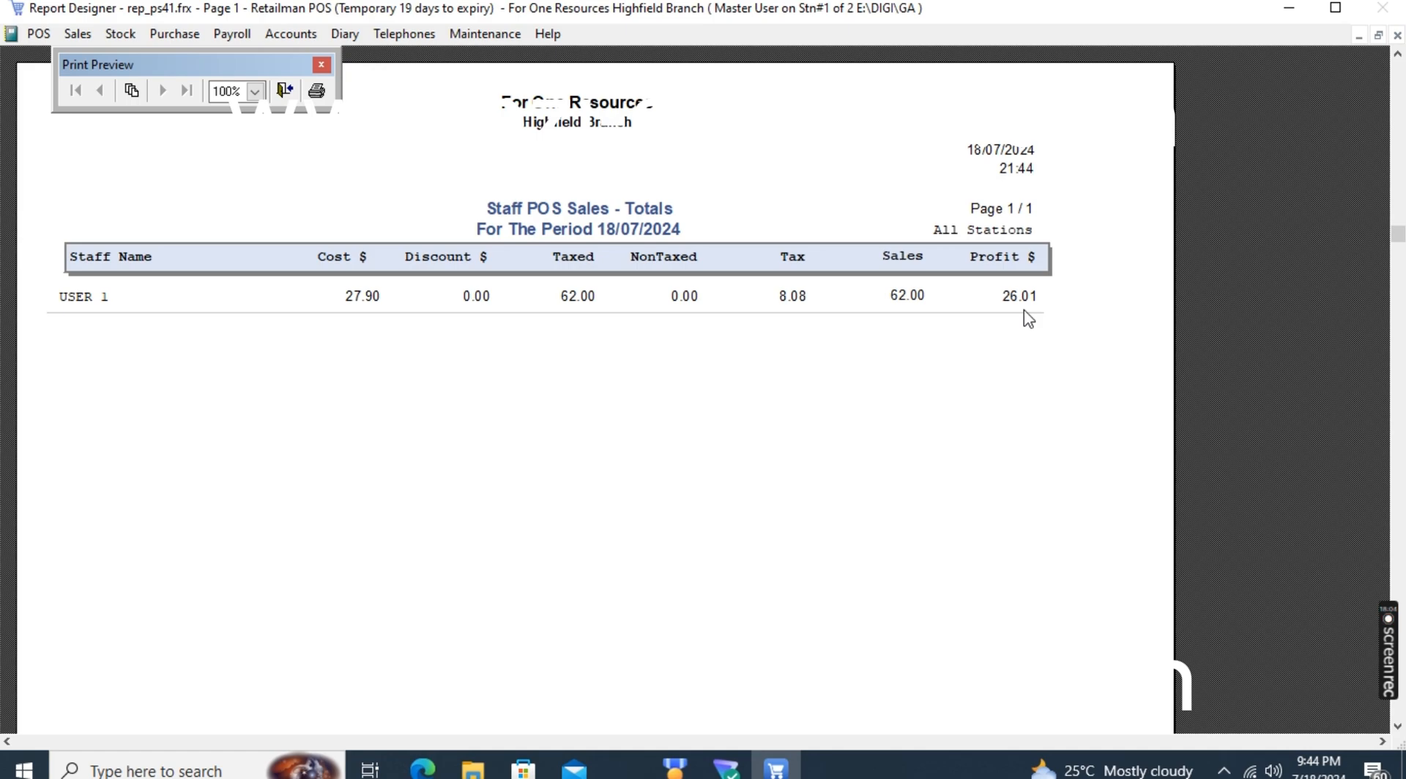
{"action": "key", "text": "Escape"}
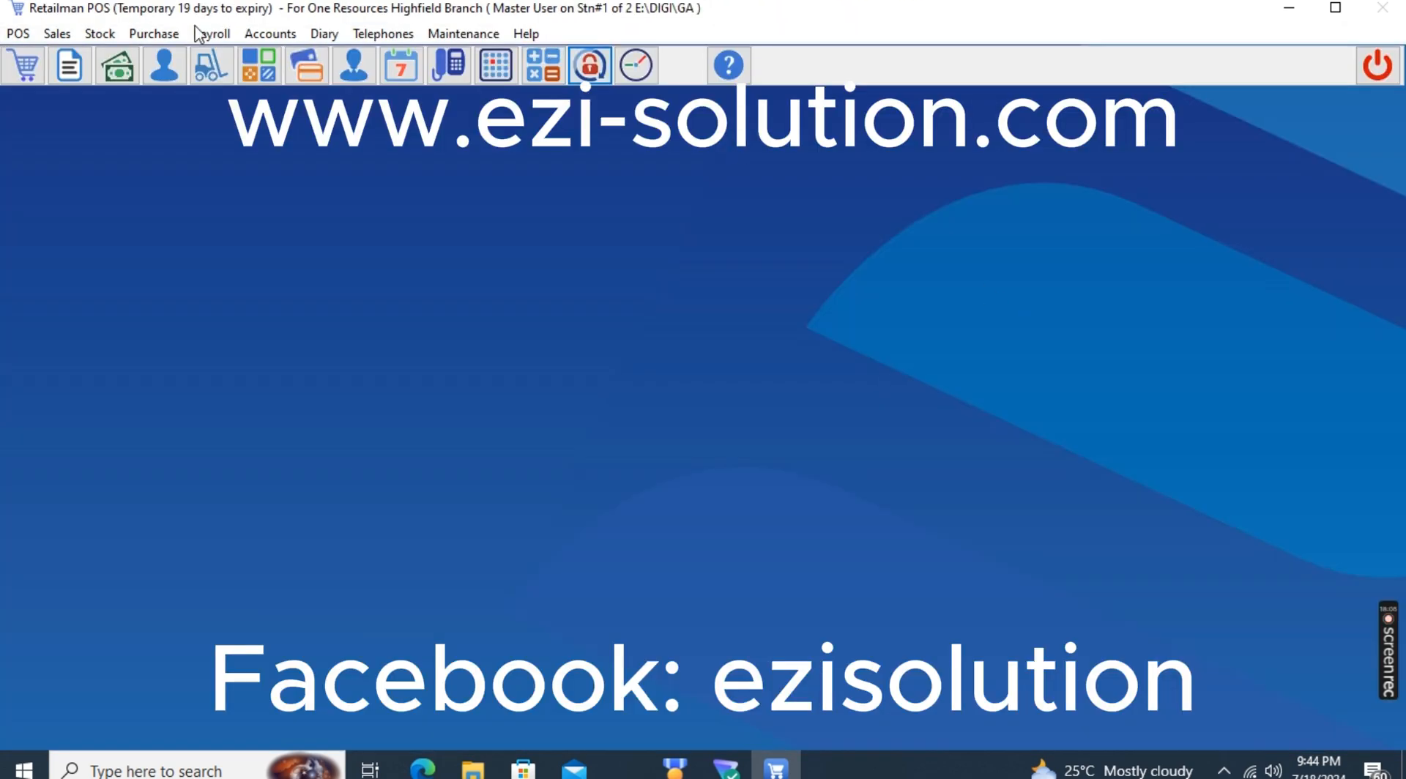
Open the Stock Quantities Report, look through its available locations, and close it without generating a report
{"action": "left_click", "coordinate": [97, 35]}
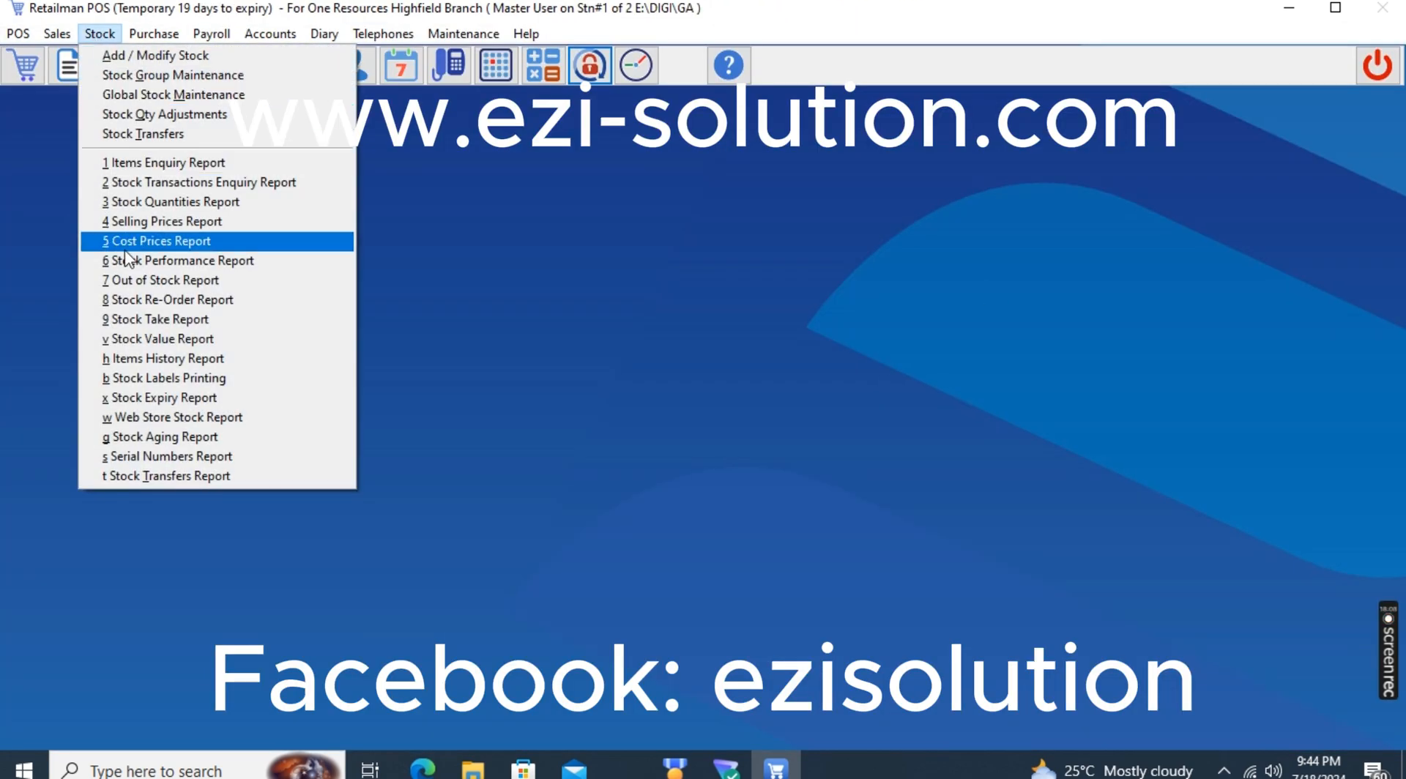
{"action": "left_click", "coordinate": [153, 211]}
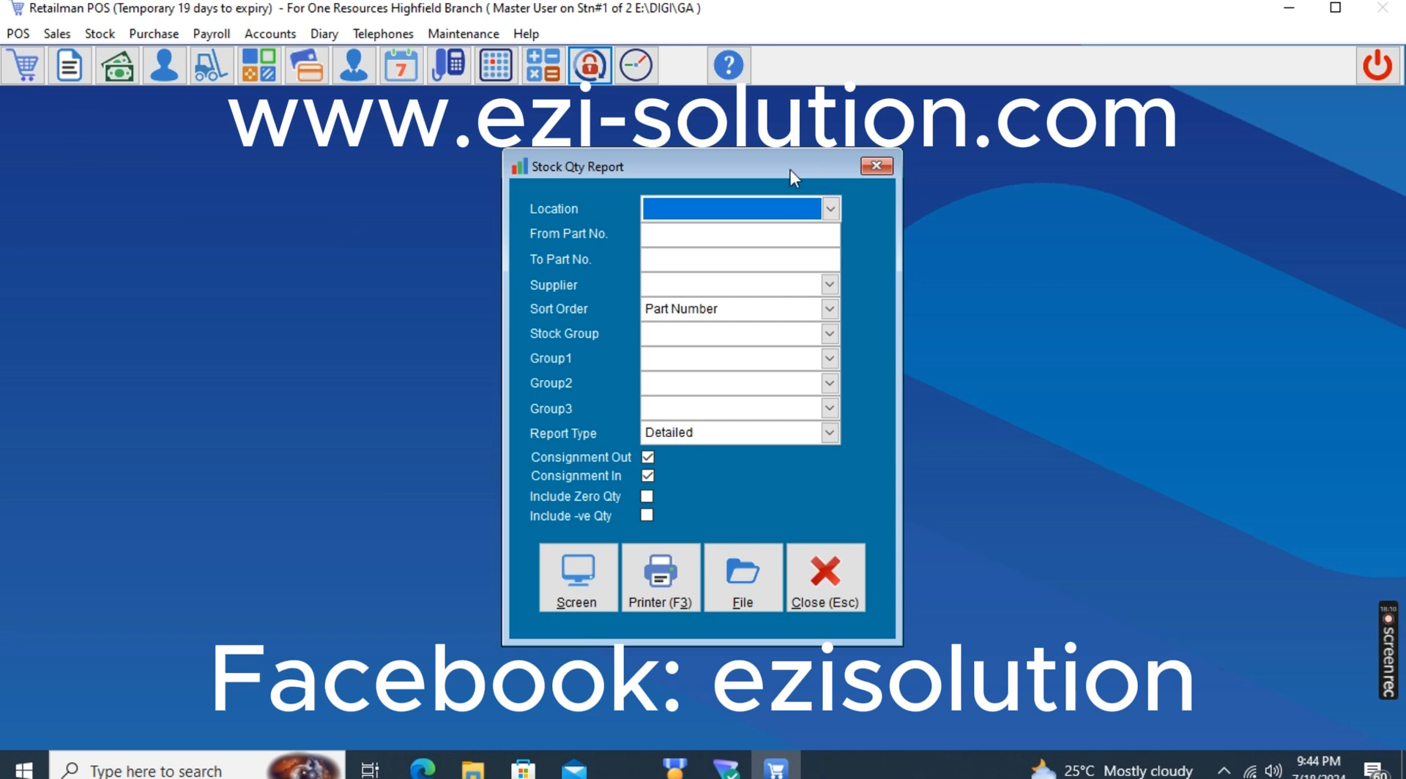
{"action": "left_click", "coordinate": [756, 208]}
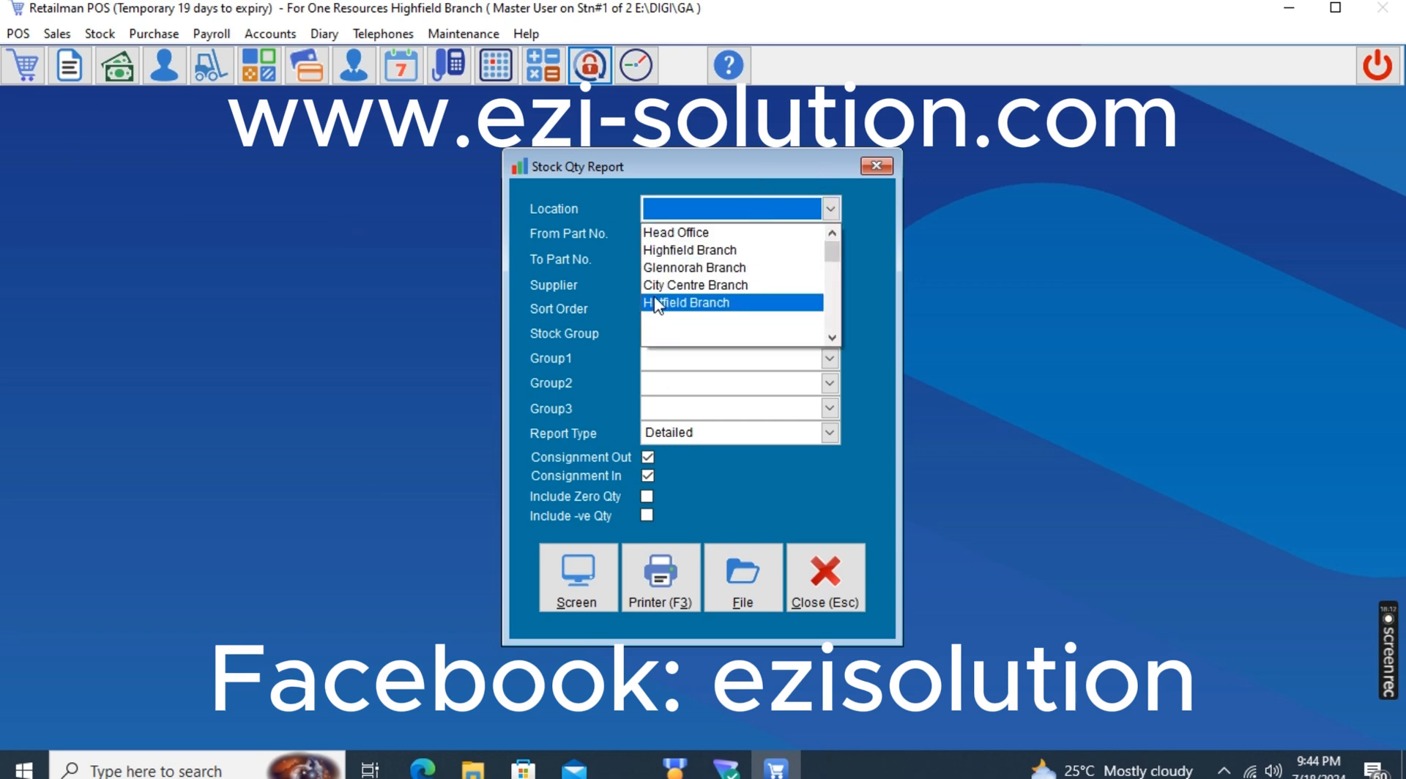
{"action": "left_click", "coordinate": [570, 221]}
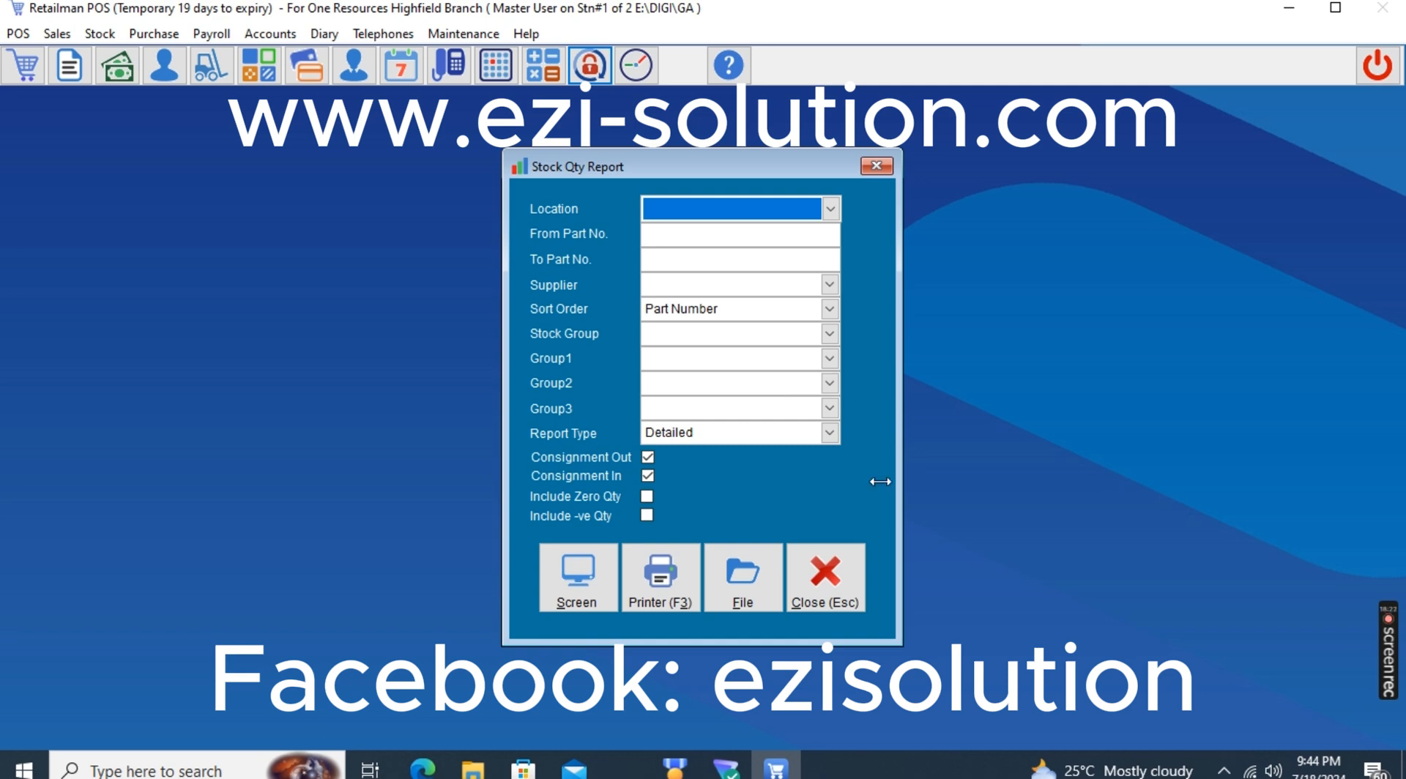
{"action": "left_click", "coordinate": [835, 578]}
{"action": "left_click", "coordinate": [101, 35]}
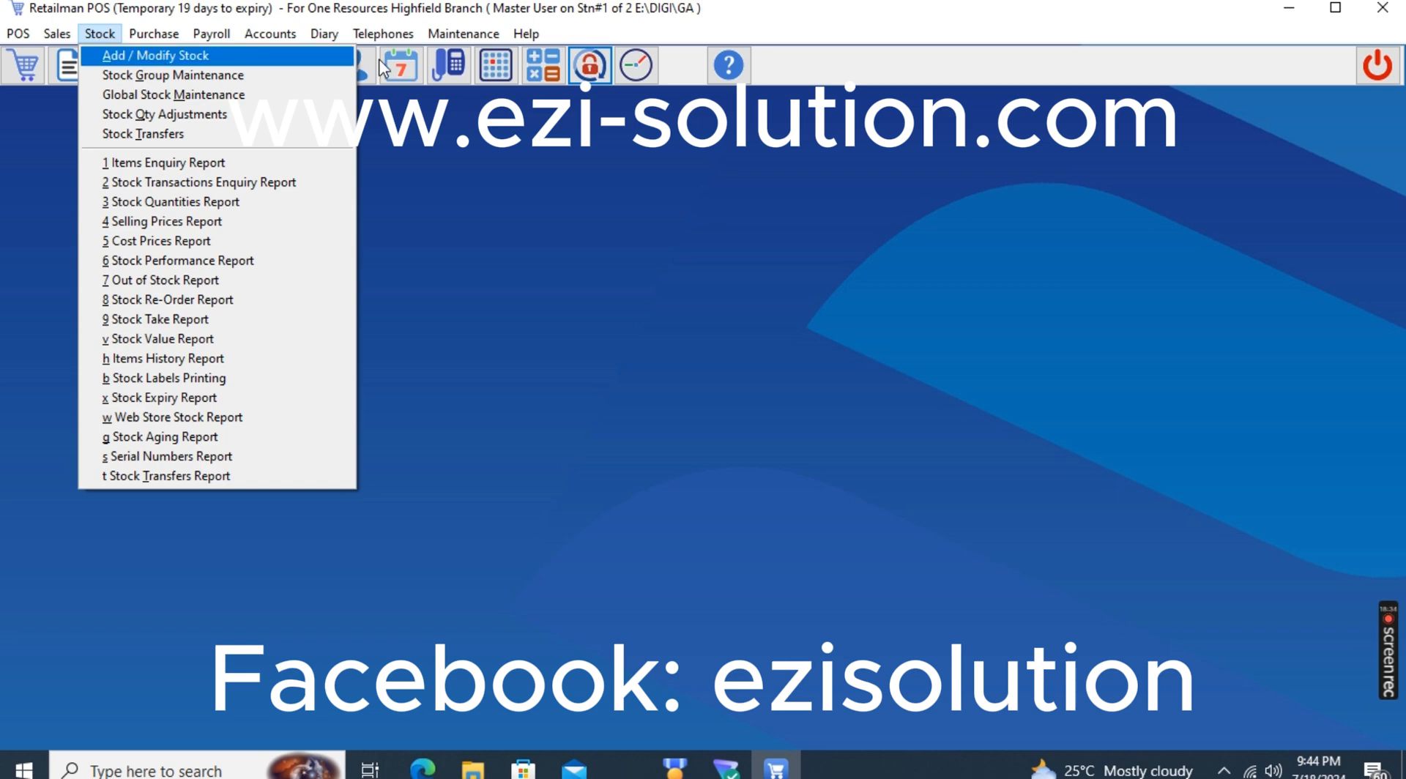
{"action": "left_click", "coordinate": [681, 311]}
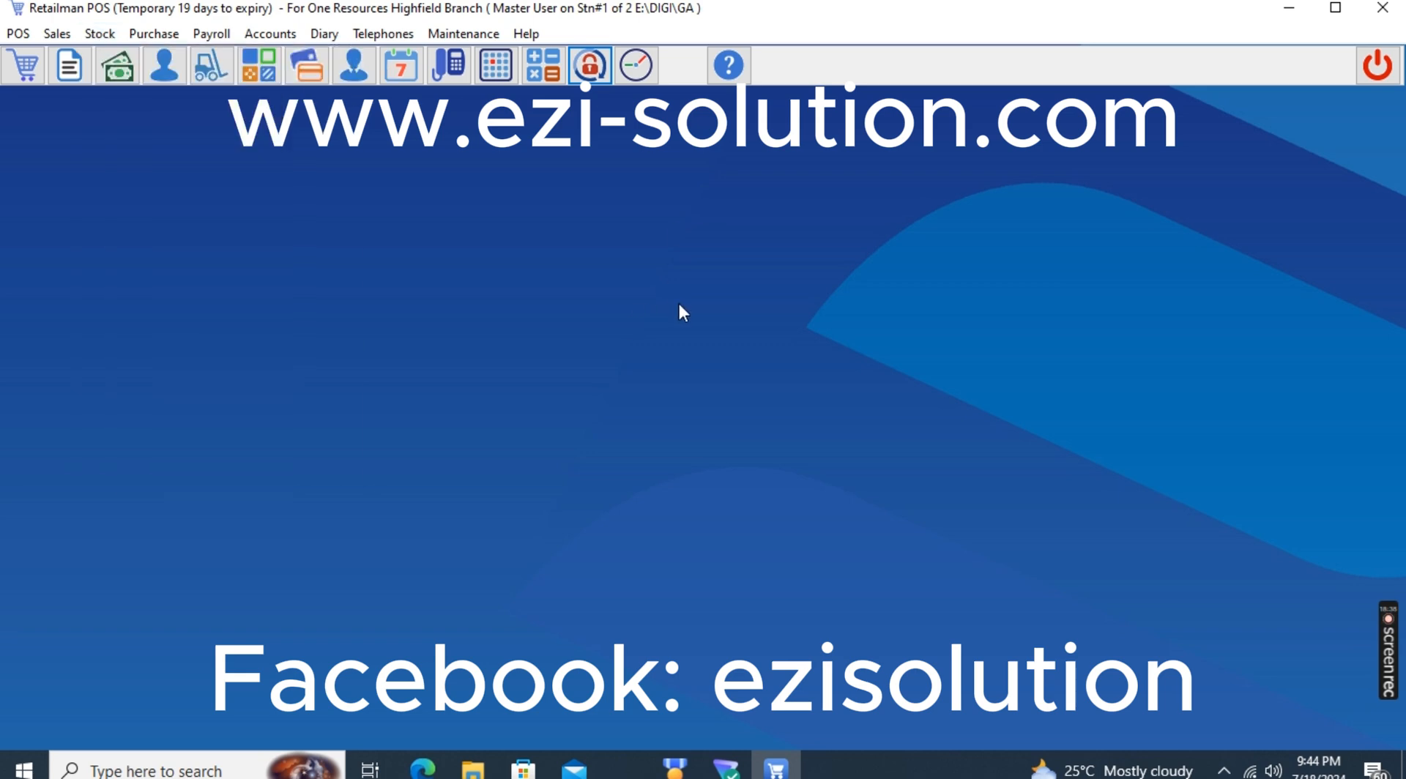
Exit Retailman POS without a backup and launch the Ezisolution Chrome shortcut from the desktop
{"action": "left_click", "coordinate": [1377, 66]}
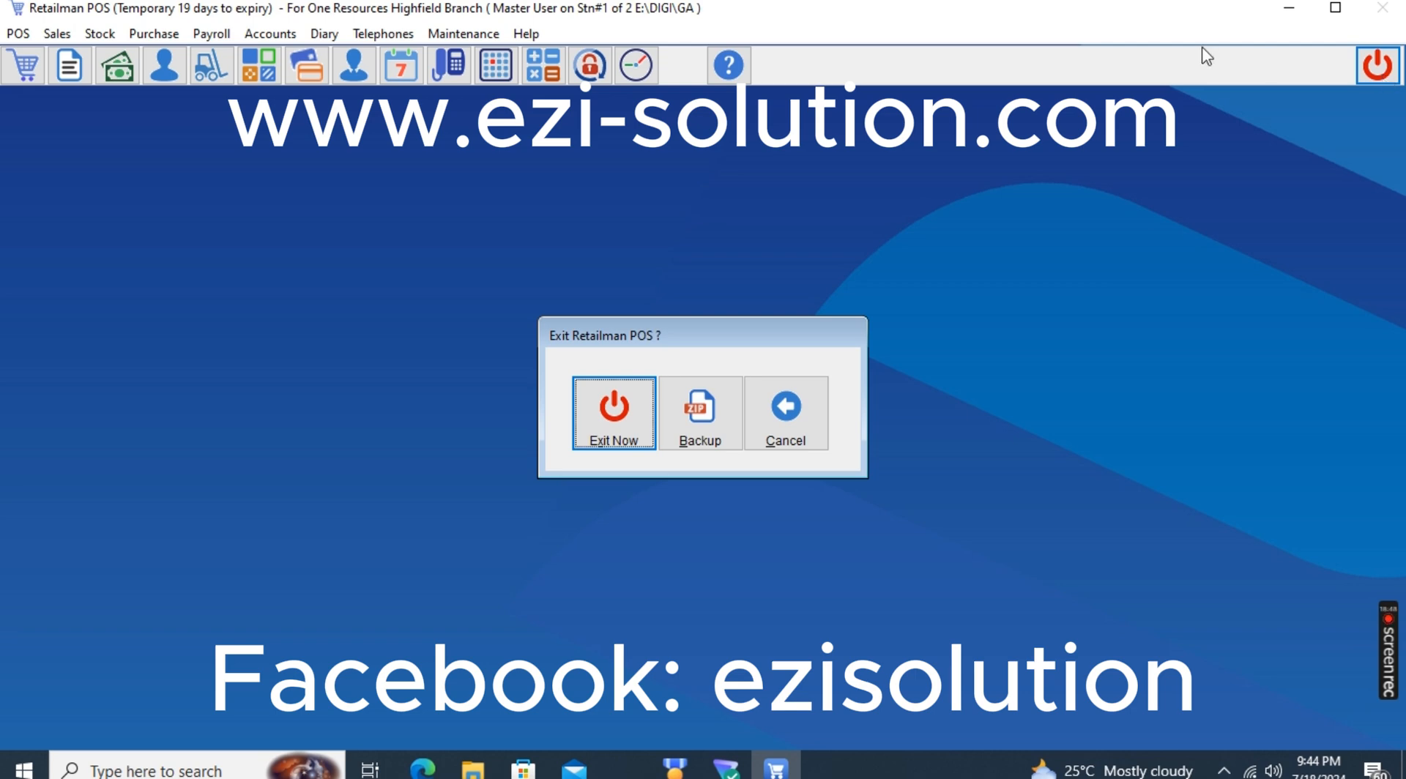
{"action": "left_click", "coordinate": [614, 412]}
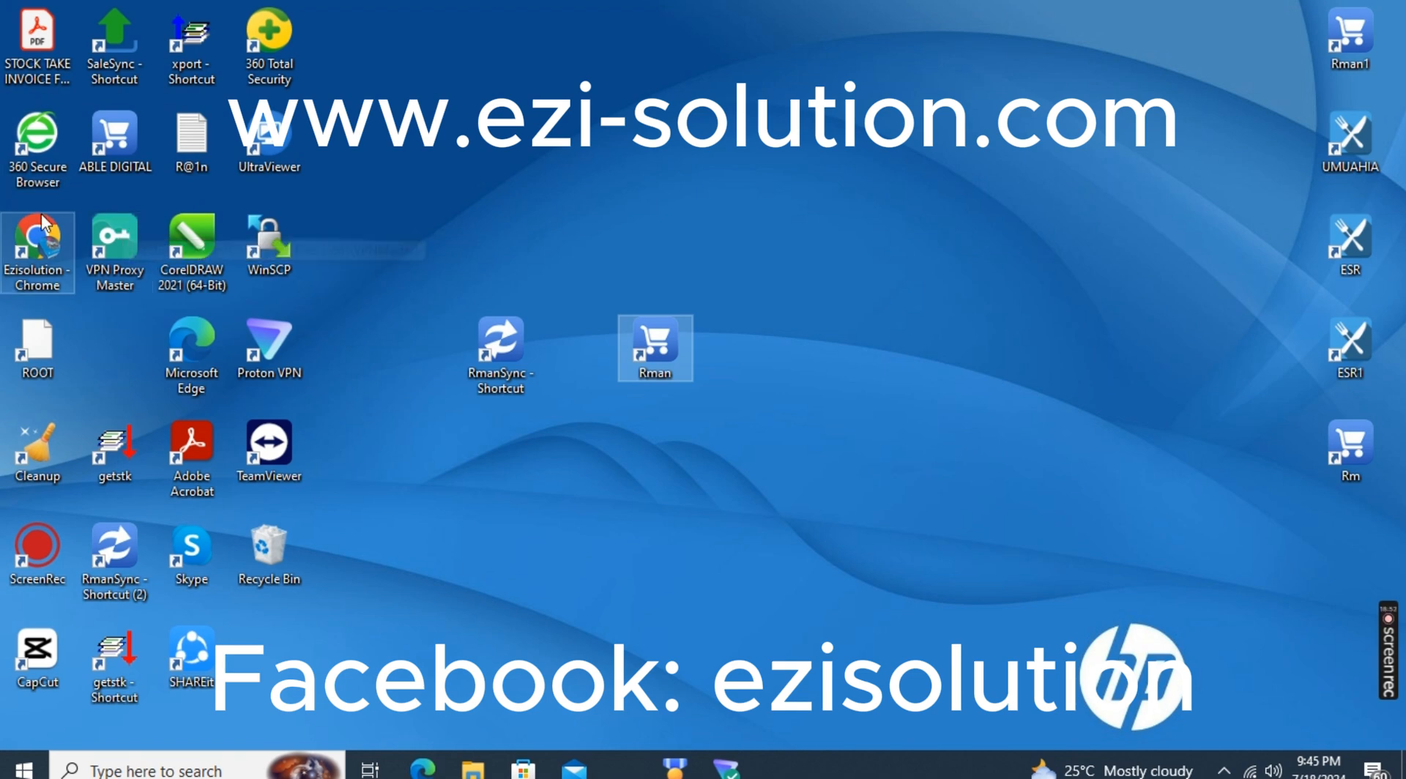
{"action": "double_click", "coordinate": [36, 241]}
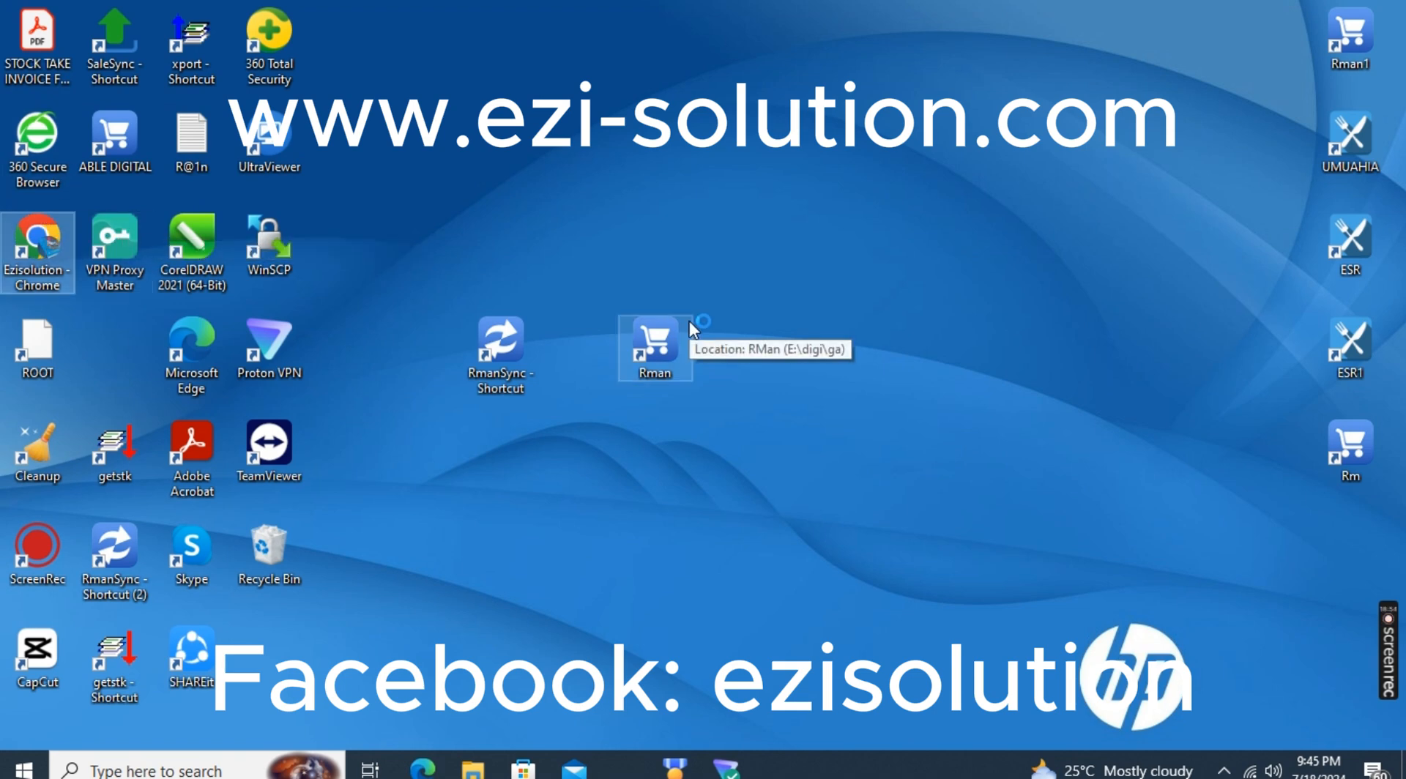